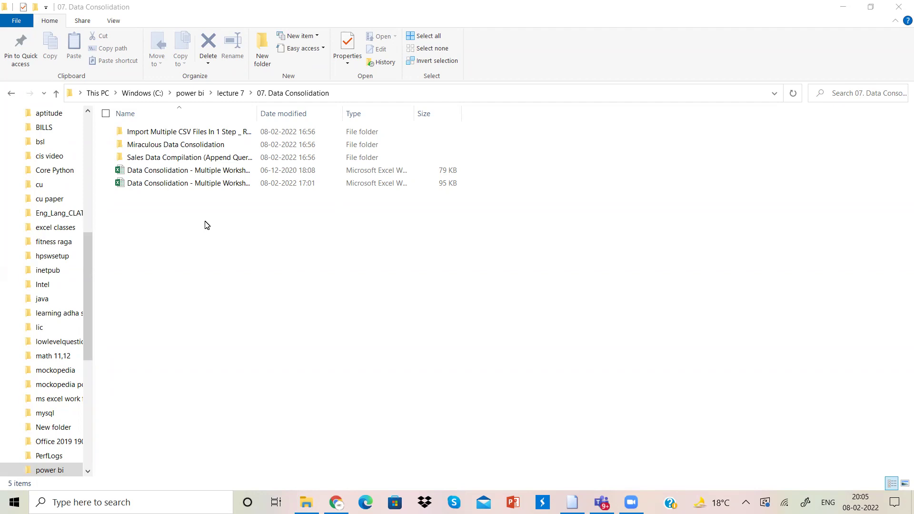
# - Open the 79 KB workbook "Data Consolidation - Multiple Worksheets (Append Queries)" from the 07. Data Consolidation folder
pyautogui.click(218, 172)
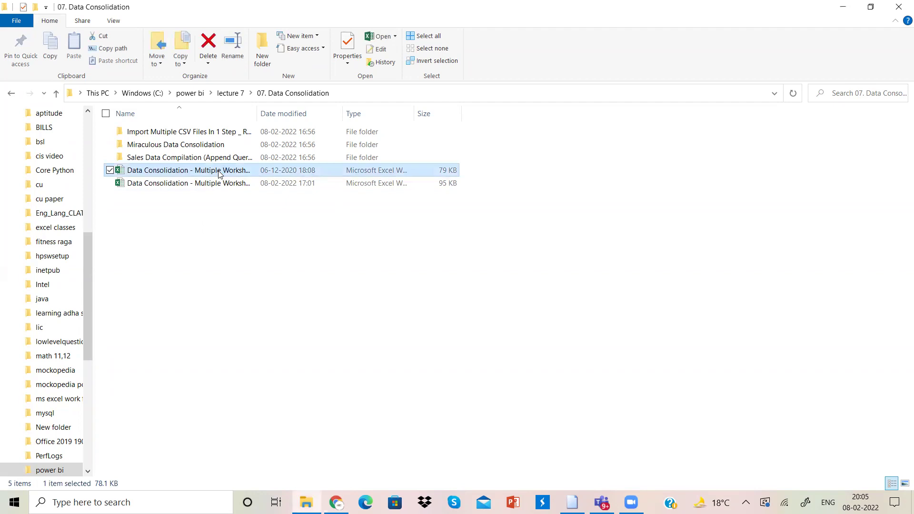
pyautogui.doubleClick(219, 172)
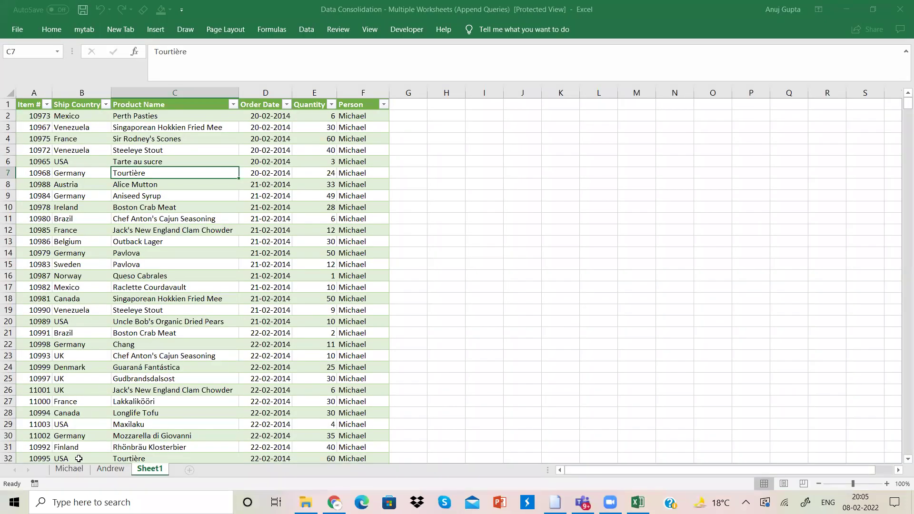
# - Compare the tables on the first two worksheets, checking their columns and layout
pyautogui.click(76, 469)
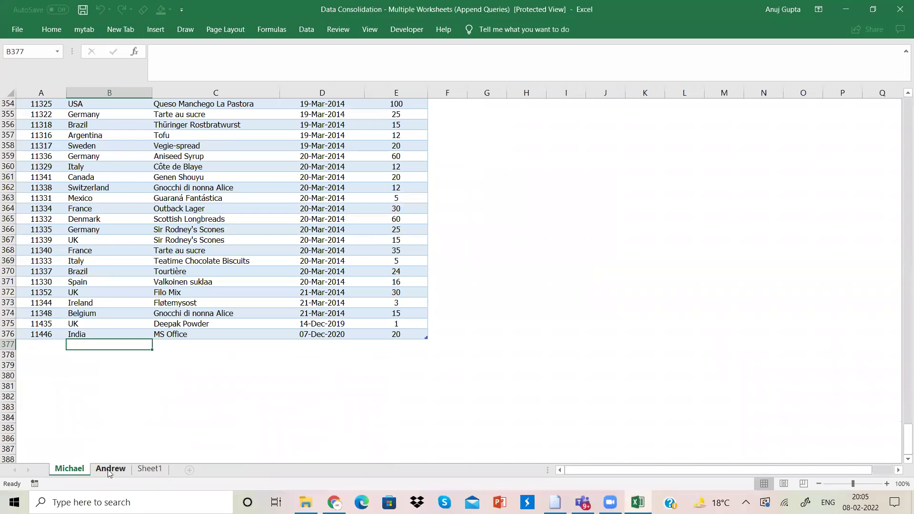
pyautogui.click(109, 471)
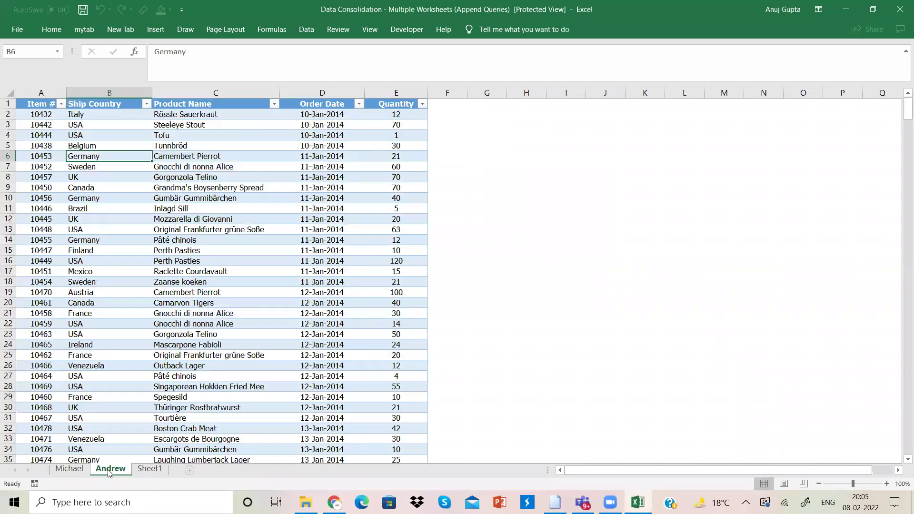
pyautogui.click(75, 470)
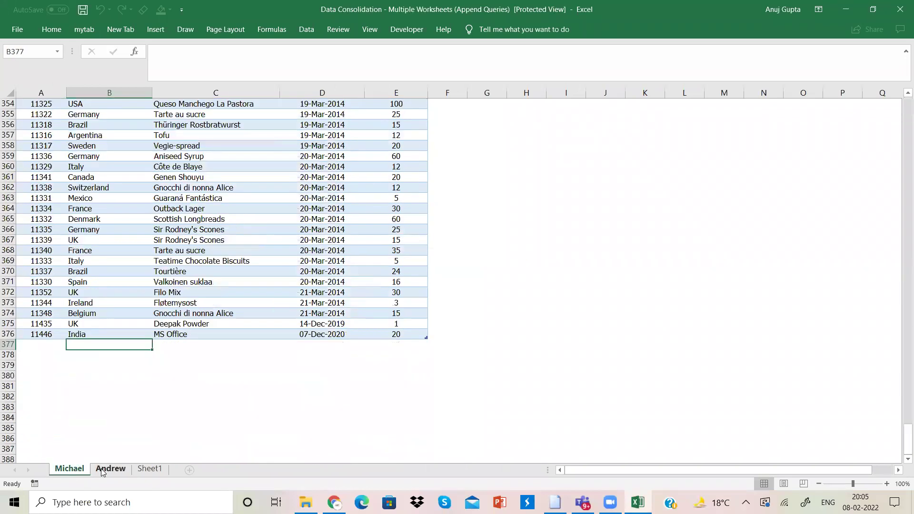
pyautogui.click(102, 472)
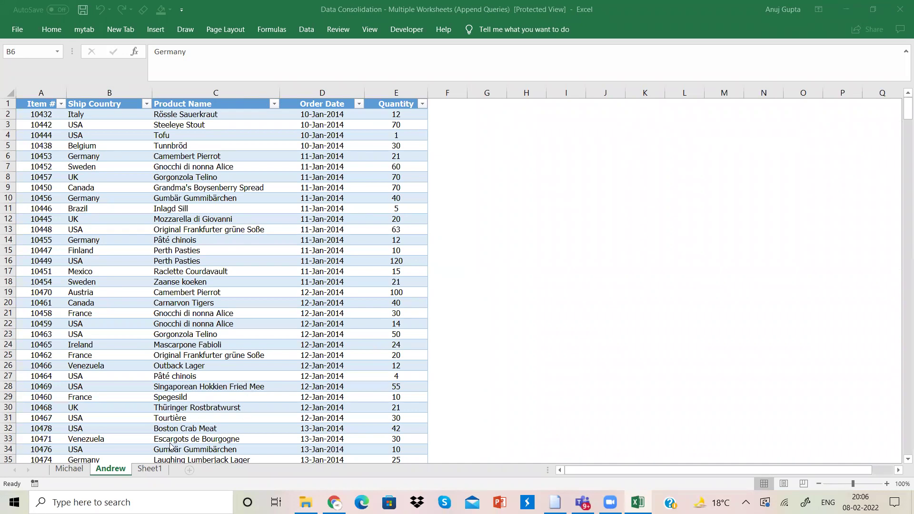
pyautogui.click(84, 473)
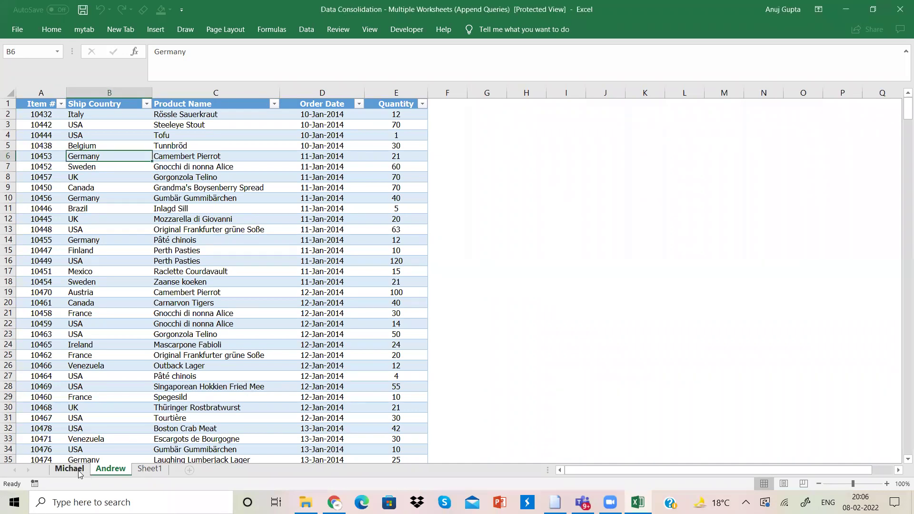
pyautogui.click(80, 473)
pyautogui.click(106, 472)
pyautogui.click(78, 473)
pyautogui.click(102, 472)
pyautogui.click(79, 471)
# - Look through the first worksheet's sales table from its last rows up to the header row
pyautogui.click(172, 386)
pyautogui.press('Up')
pyautogui.press('Up')
pyautogui.press('Up')
pyautogui.press('Up')
pyautogui.press('Up')
pyautogui.press('Up')
pyautogui.press('Up')
pyautogui.press('Up')
pyautogui.press('Up')
pyautogui.press('Up')
pyautogui.press('Up')
pyautogui.press('Up')
pyautogui.press('Up')
pyautogui.press('Up')
pyautogui.press('Up')
pyautogui.press('Up')
pyautogui.press('Up')
pyautogui.press('Up')
pyautogui.press('Up')
pyautogui.press('Up')
pyautogui.press('Up')
pyautogui.press('Up')
pyautogui.press('Up')
pyautogui.press('Up')
pyautogui.press('Up')
pyautogui.press('Up')
pyautogui.press('Up')
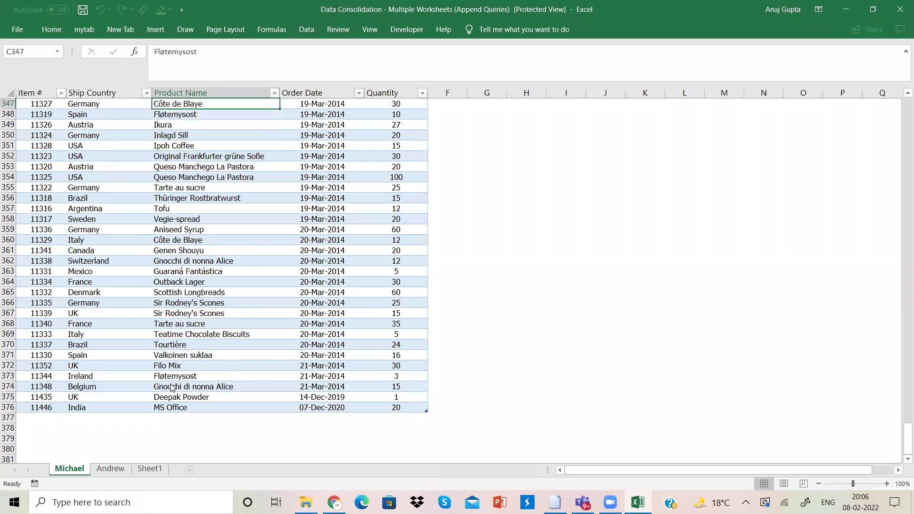
pyautogui.press('Up')
pyautogui.press('Up')
pyautogui.press('Up')
pyautogui.press('Up')
pyautogui.press('Up')
pyautogui.press('Up')
pyautogui.press('Up')
pyautogui.press('Up')
pyautogui.press('Up')
pyautogui.press('Up')
pyautogui.press('Up')
pyautogui.press('Up')
pyautogui.press('Up')
pyautogui.press('Up')
pyautogui.press('Up')
pyautogui.press('Up')
pyautogui.press('Up')
pyautogui.press('Up')
pyautogui.press('Up')
pyautogui.press('Up')
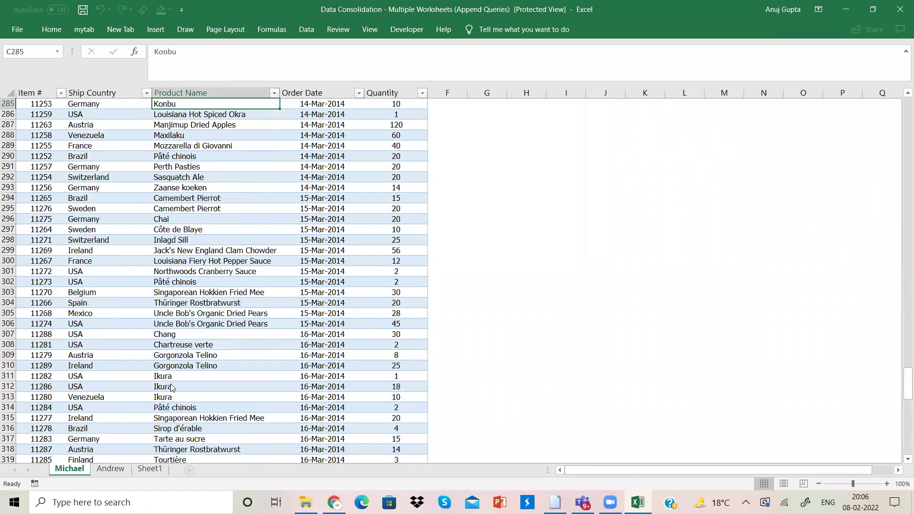
pyautogui.press('Up')
pyautogui.press('Up')
pyautogui.press('Up')
pyautogui.press('Up')
pyautogui.press('Up')
pyautogui.press('Up')
pyautogui.press('Up')
pyautogui.press('Up')
pyautogui.press('Up')
pyautogui.press('Up')
pyautogui.press('Up')
pyautogui.press('Up')
pyautogui.press('Up')
pyautogui.press('Up')
pyautogui.press('Up')
pyautogui.press('Up')
pyautogui.press('Up')
pyautogui.press('Up')
pyautogui.press('Up')
pyautogui.press('Up')
pyautogui.hotkey('ctrl', 'Up')
# - Enable editing for the workbook opened in Protected View
pyautogui.click(177, 284)
pyautogui.click(314, 32)
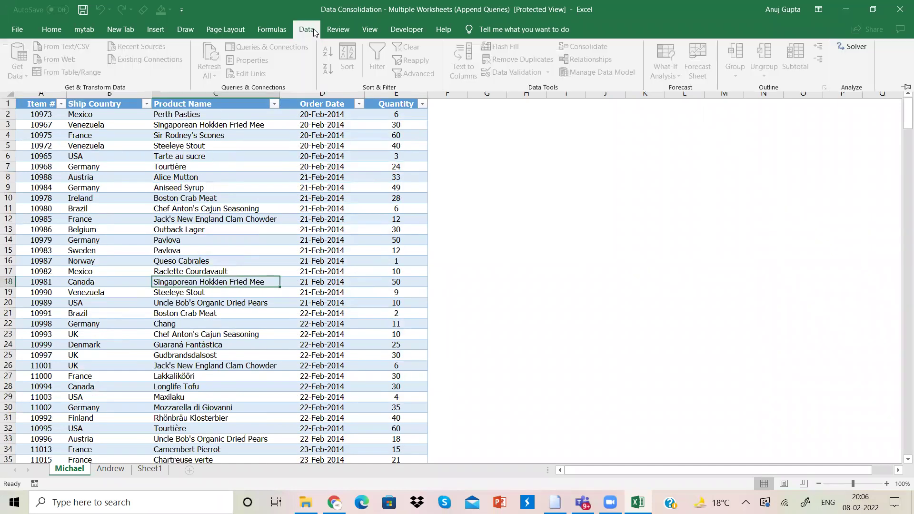
pyautogui.click(437, 192)
pyautogui.click(386, 192)
pyautogui.hotkey('ctrl', 's')
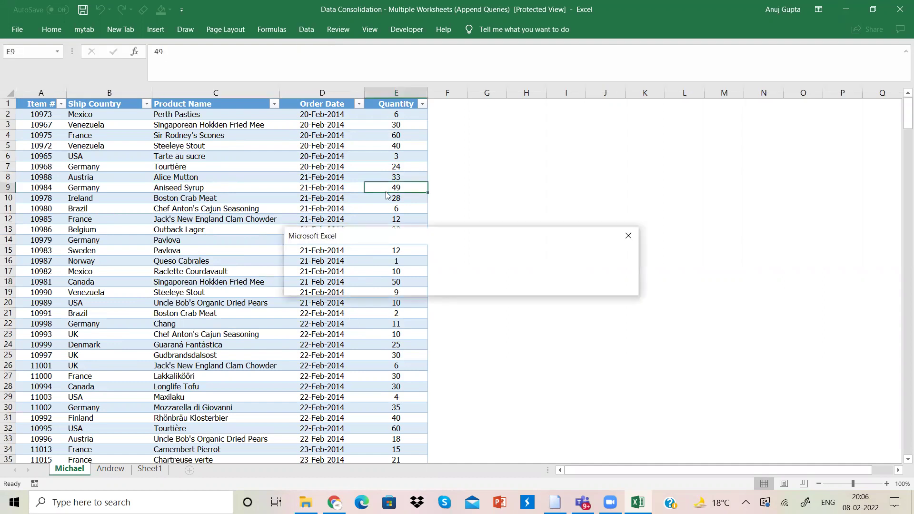
pyautogui.press('Return')
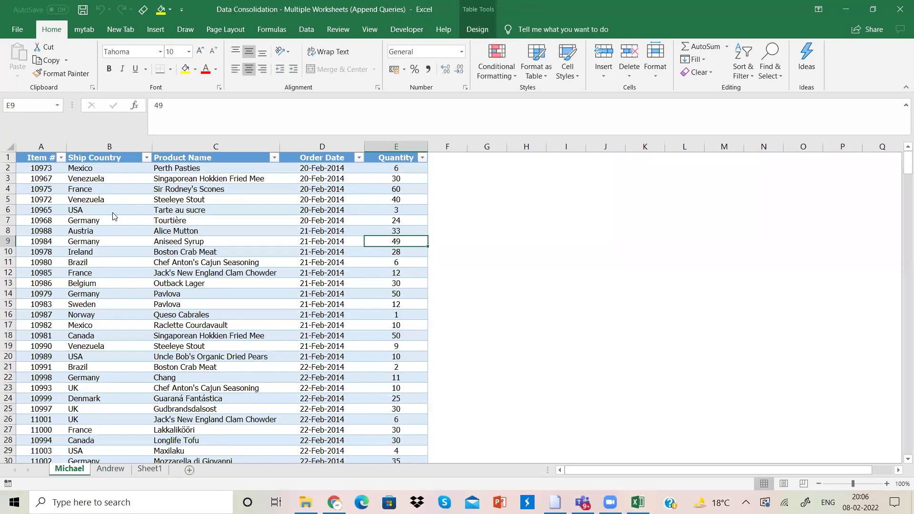
# - Load the first worksheet's table into the Power Query Editor, accepting the external data source security notice
pyautogui.click(111, 210)
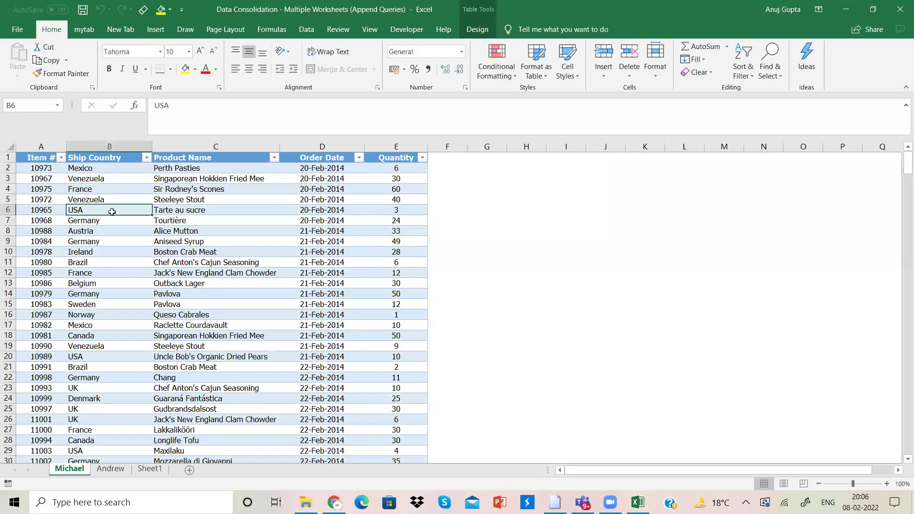
pyautogui.click(305, 30)
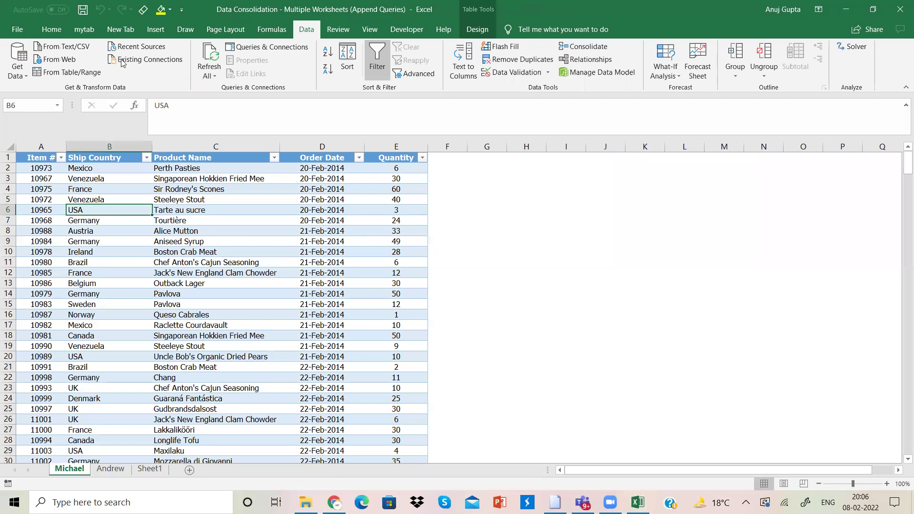
pyautogui.click(68, 72)
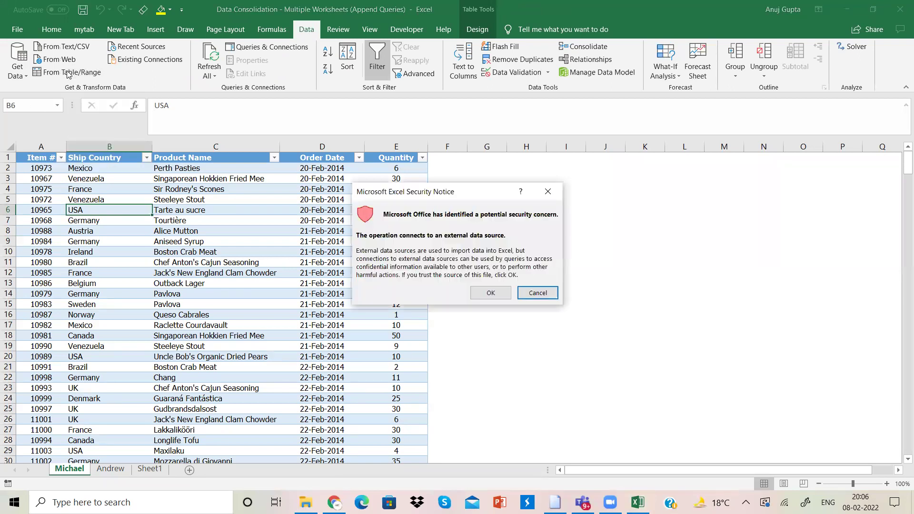
pyautogui.click(506, 292)
pyautogui.click(558, 287)
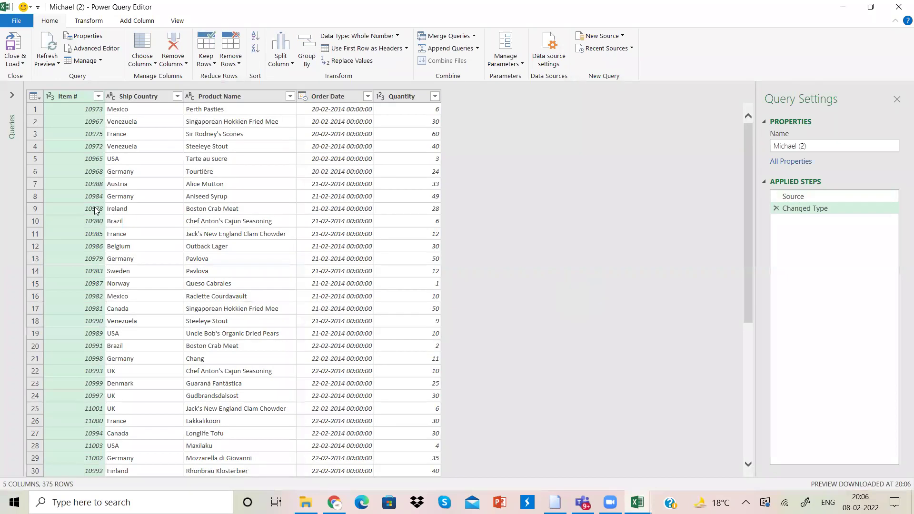
# - Change the Order Date column's data type to Date, replacing the current conversion
pyautogui.click(351, 96)
pyautogui.rightClick(351, 96)
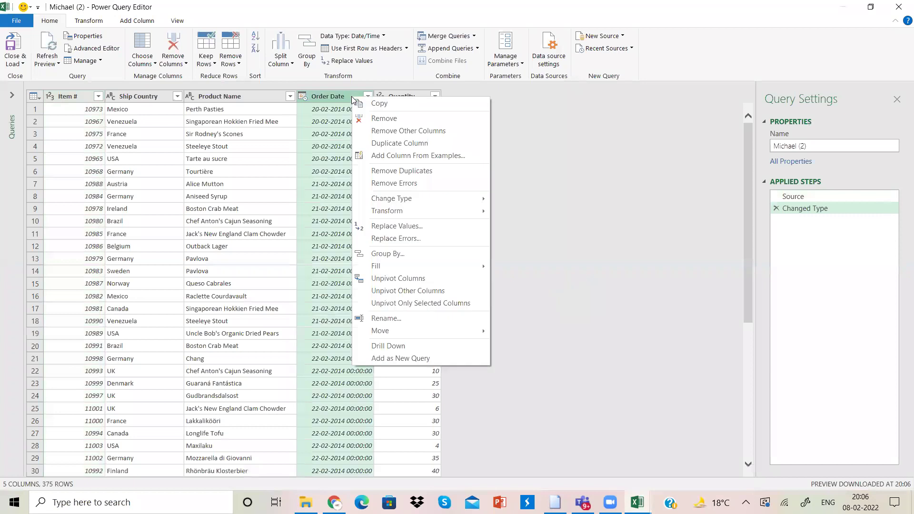
pyautogui.moveTo(390, 198)
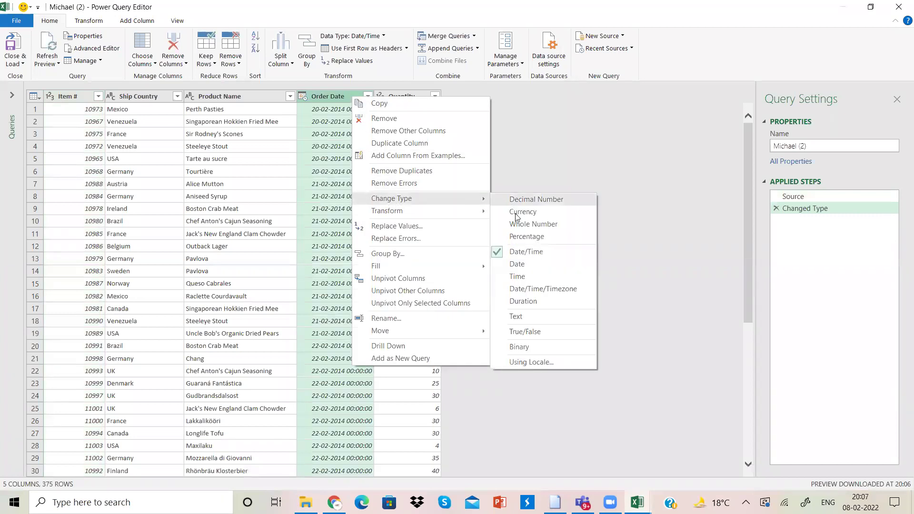
pyautogui.click(517, 264)
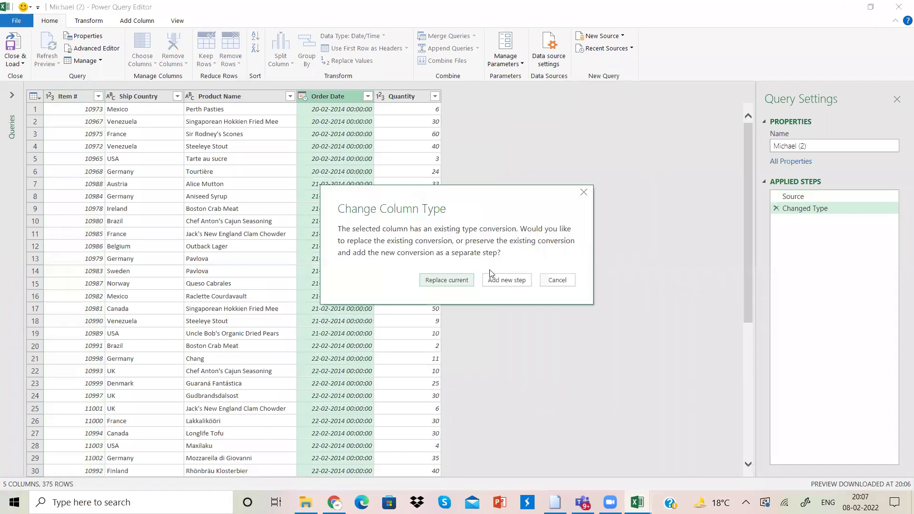
pyautogui.click(463, 281)
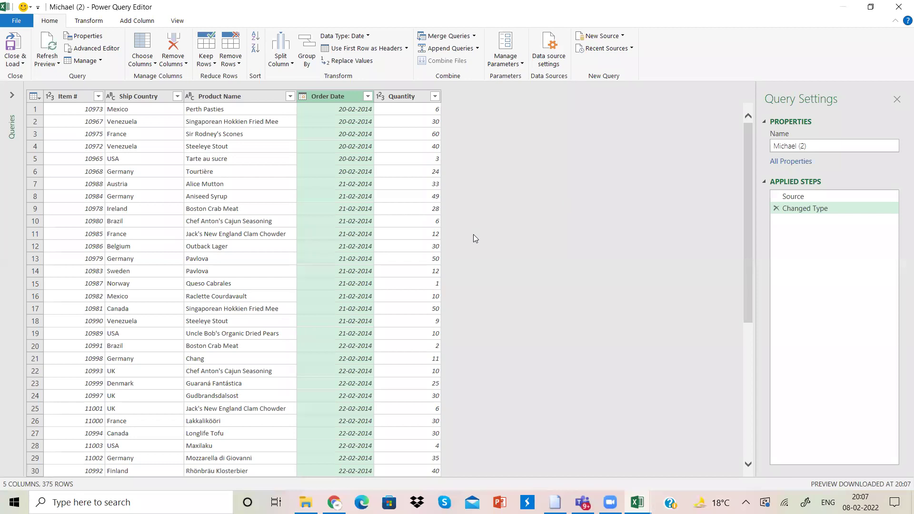
# - Show the query list and add a custom column named "owner" that fills every row with the first worksheet's name as text
pyautogui.click(11, 110)
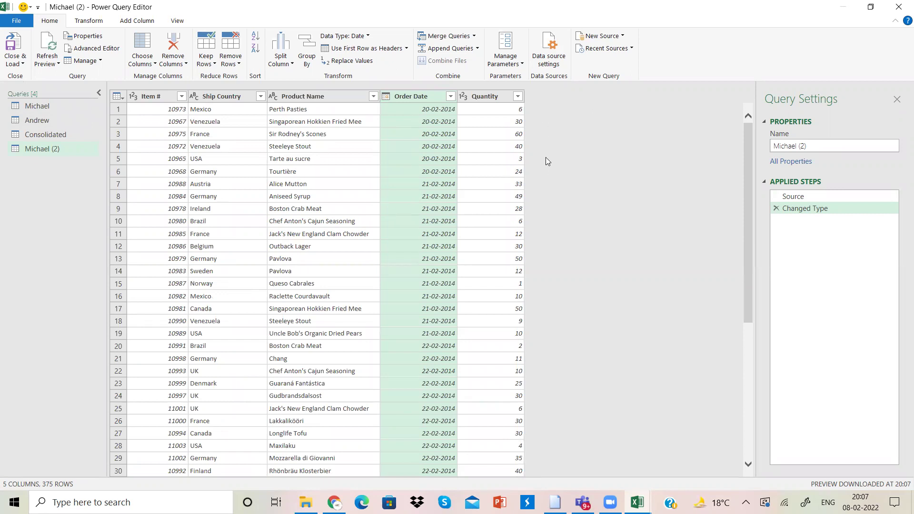
pyautogui.click(126, 24)
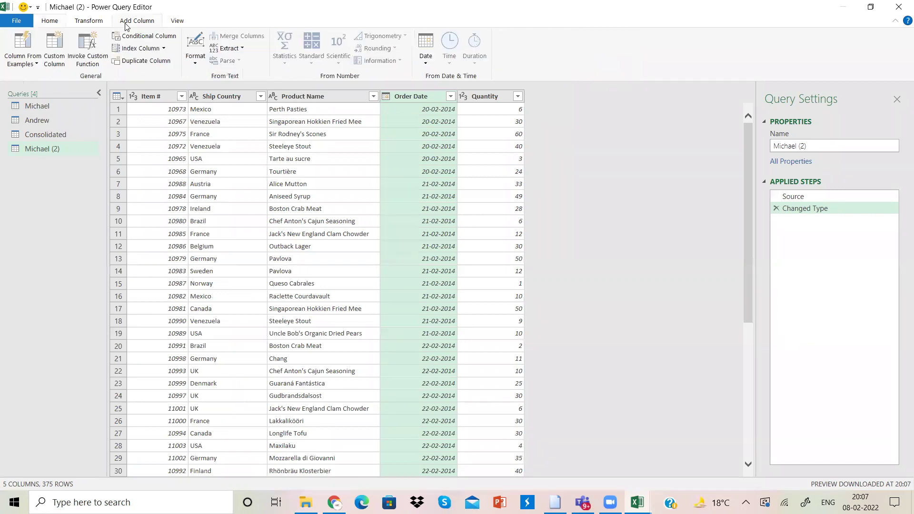
pyautogui.click(57, 61)
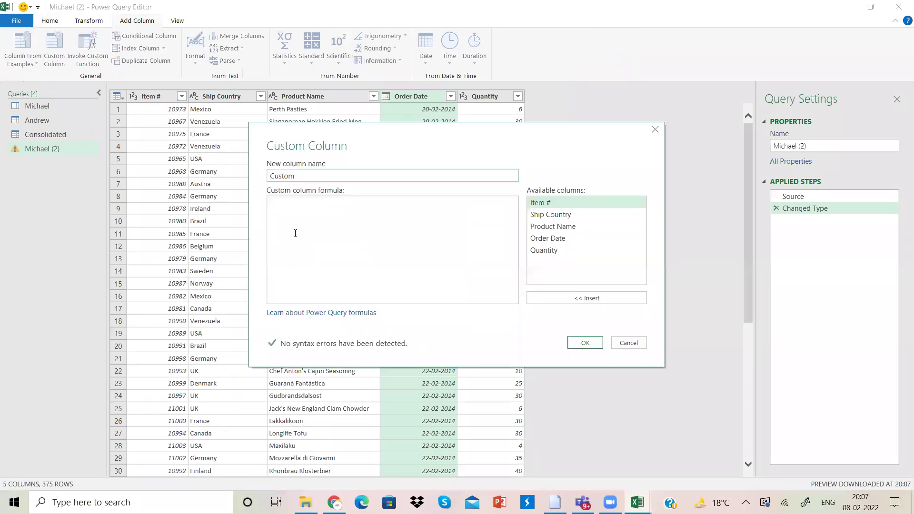
pyautogui.doubleClick(305, 175)
pyautogui.write('owner')
pyautogui.click(295, 213)
pyautogui.write('"Mi')
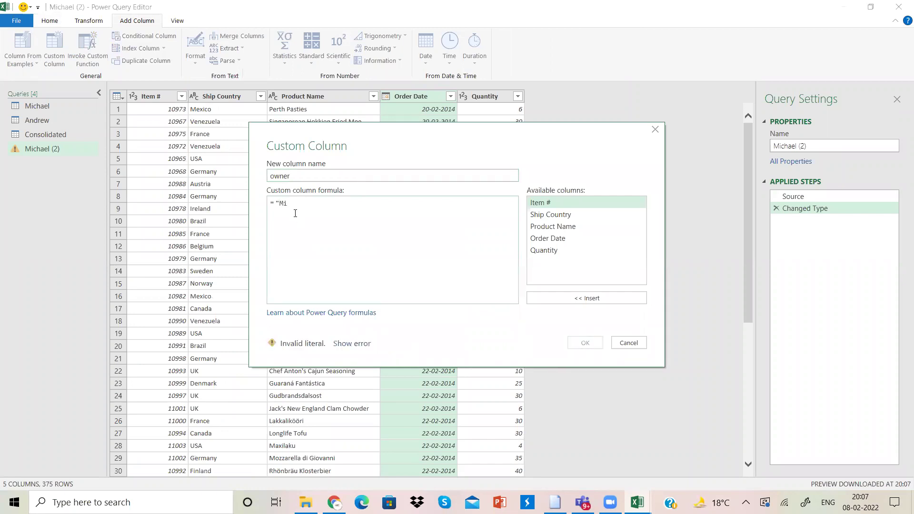
pyautogui.write('ch')
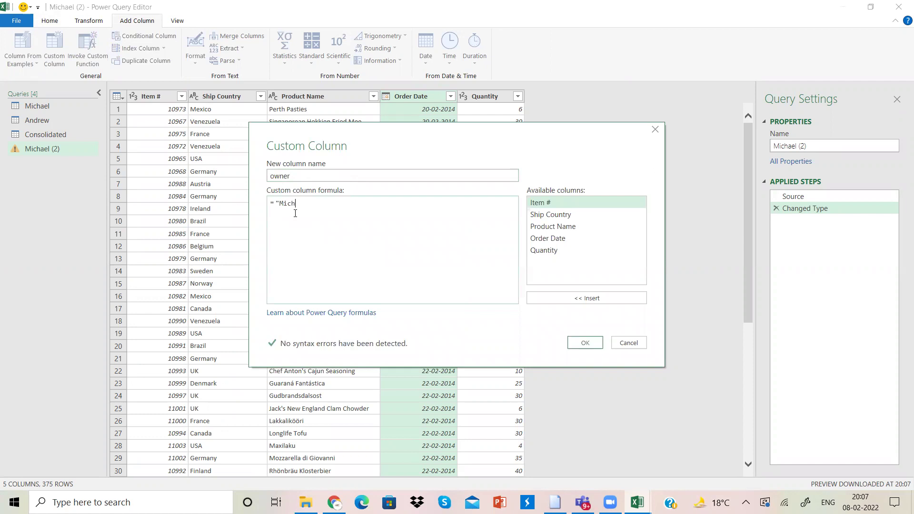
pyautogui.write('ael"')
pyautogui.click(585, 343)
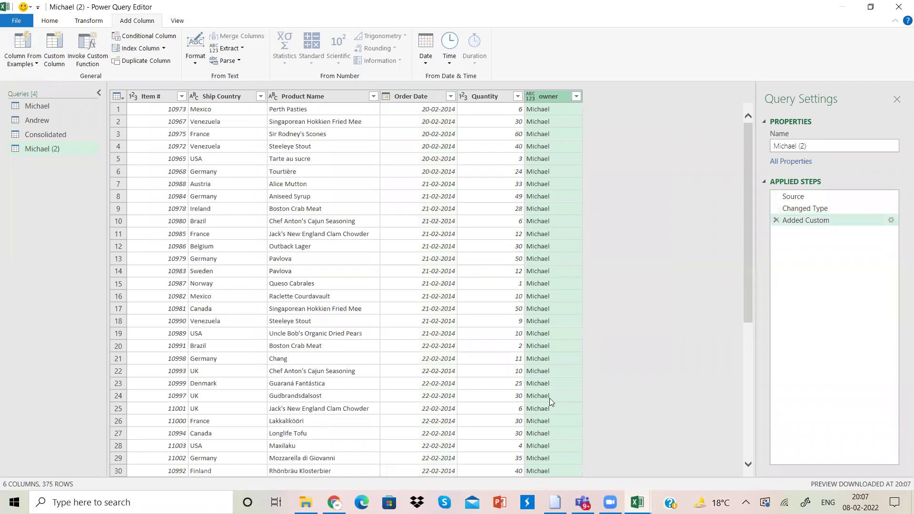
# - Close the query editor and load the first worksheet's query as Only Create Connection
pyautogui.click(49, 21)
pyautogui.click(23, 63)
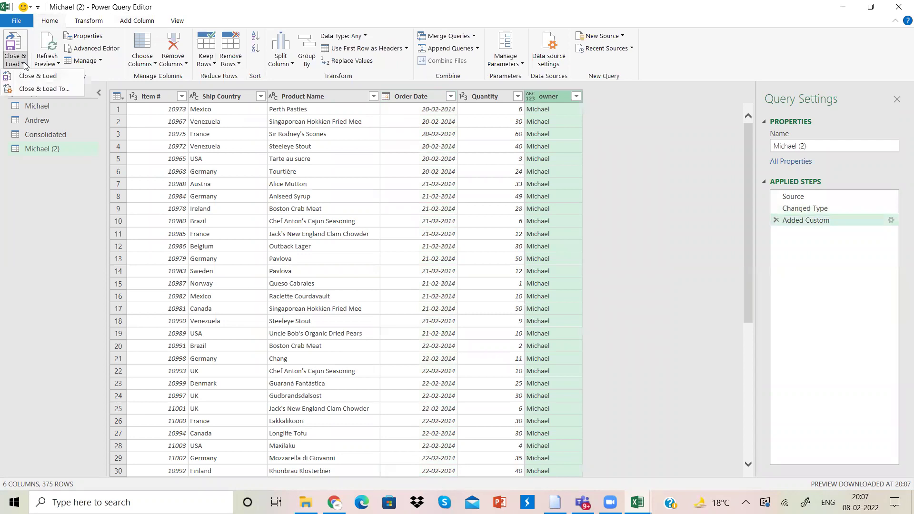
pyautogui.click(37, 88)
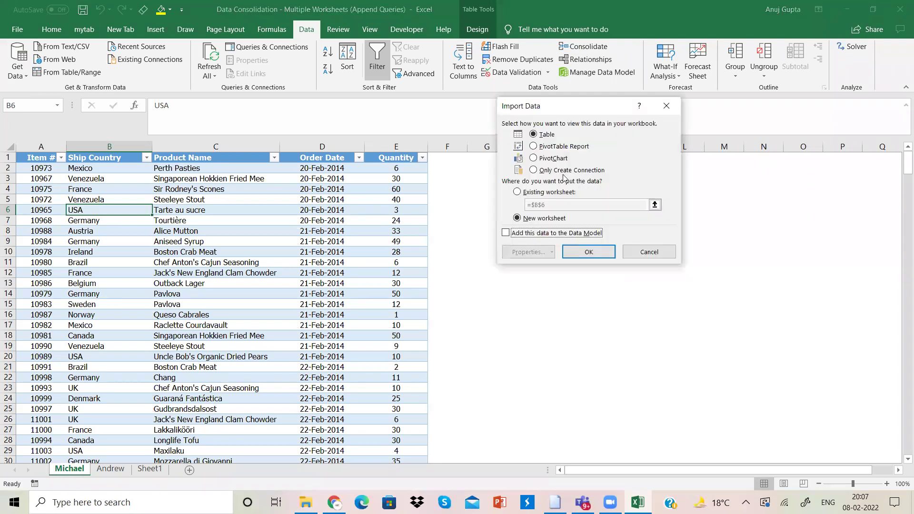
pyautogui.click(560, 173)
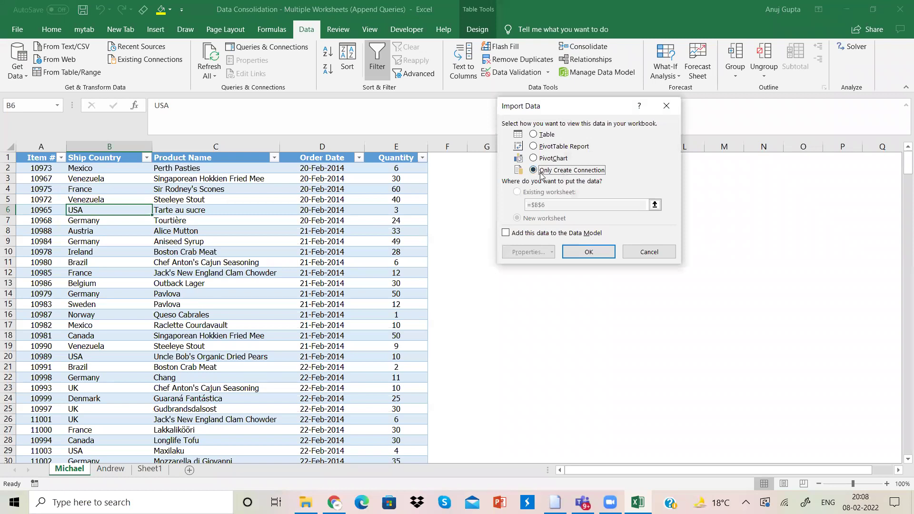
pyautogui.click(589, 251)
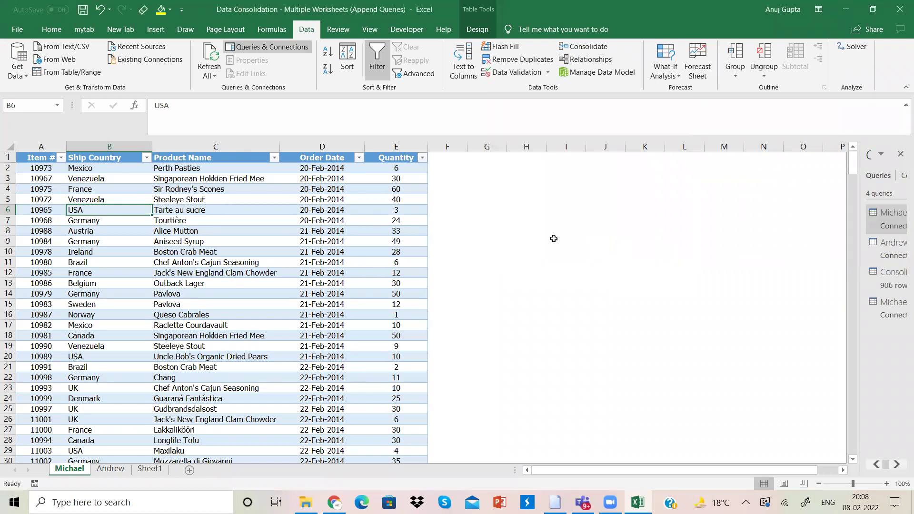
# - Load the second worksheet's table into Power Query and change its Order Date type to Date, replacing the current conversion
pyautogui.click(111, 468)
pyautogui.click(90, 71)
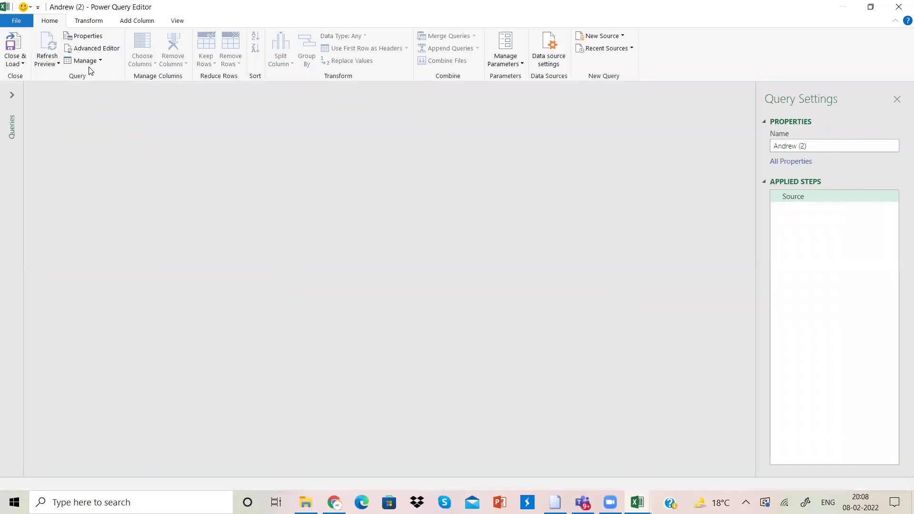
pyautogui.rightClick(335, 97)
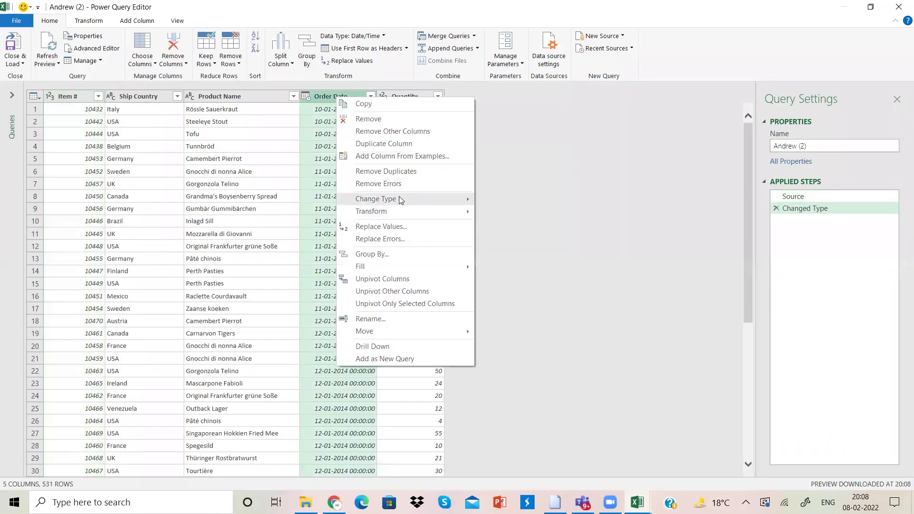
pyautogui.moveTo(402, 200)
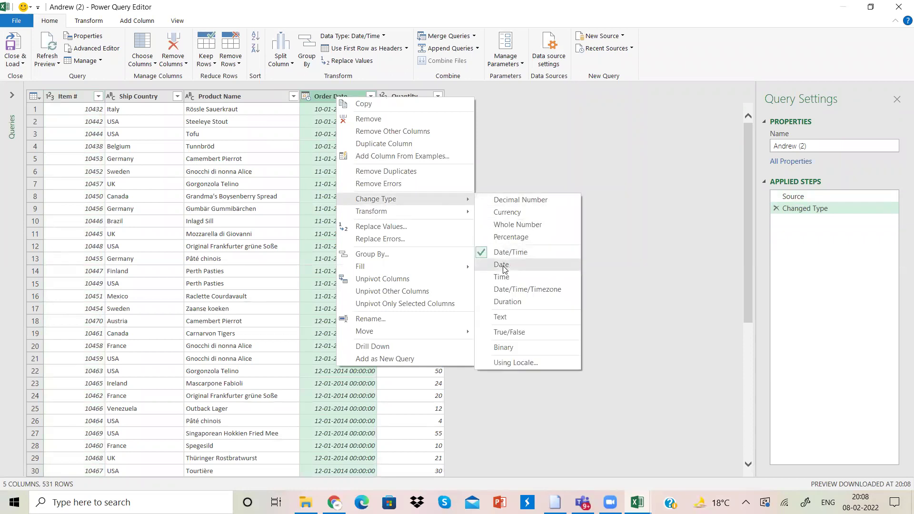
pyautogui.click(503, 264)
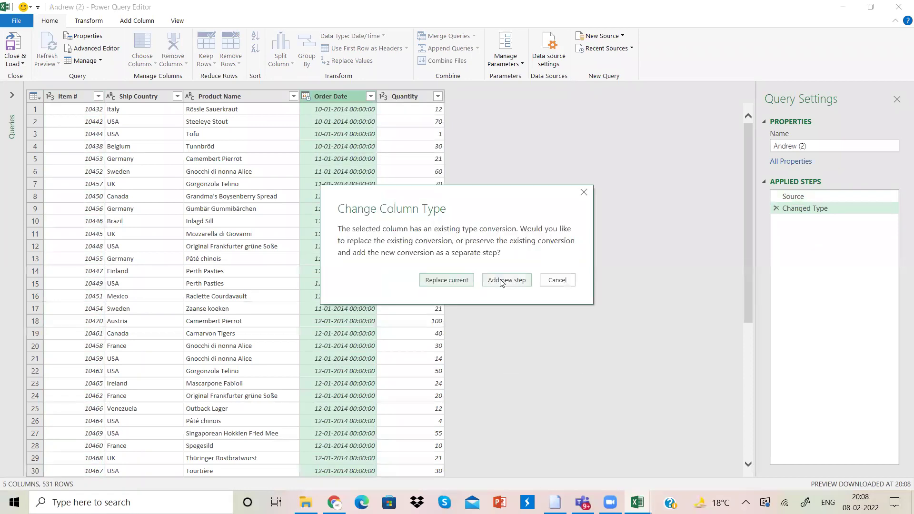
pyautogui.click(457, 281)
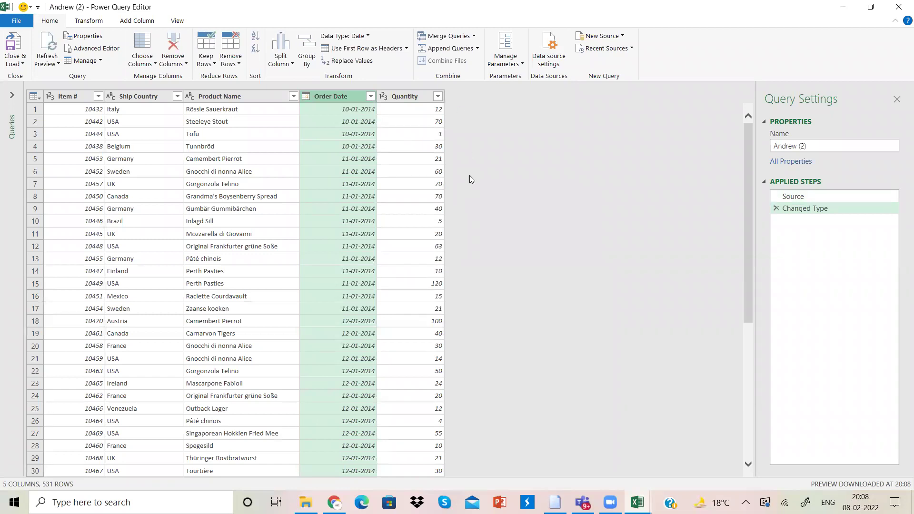
# - Add a custom column, keeping the default name Custom, that fills every row with the second worksheet's name as text
pyautogui.click(145, 21)
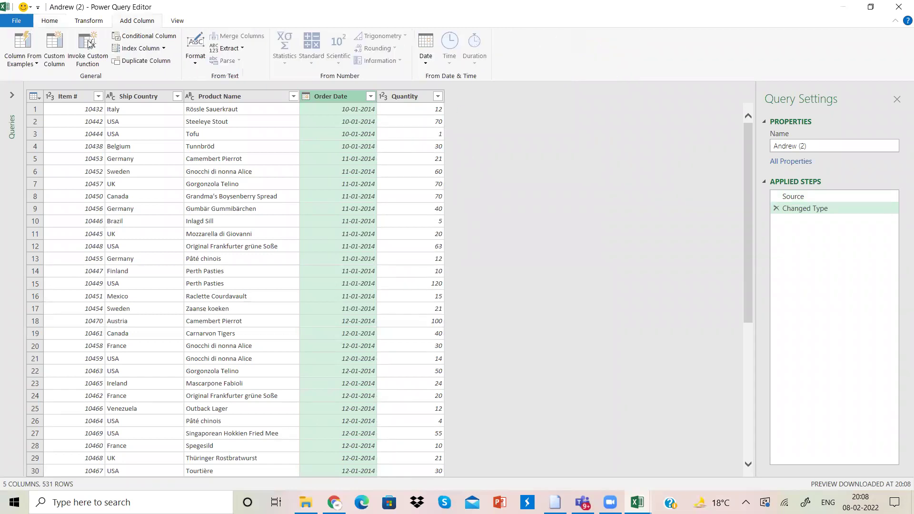
pyautogui.click(55, 58)
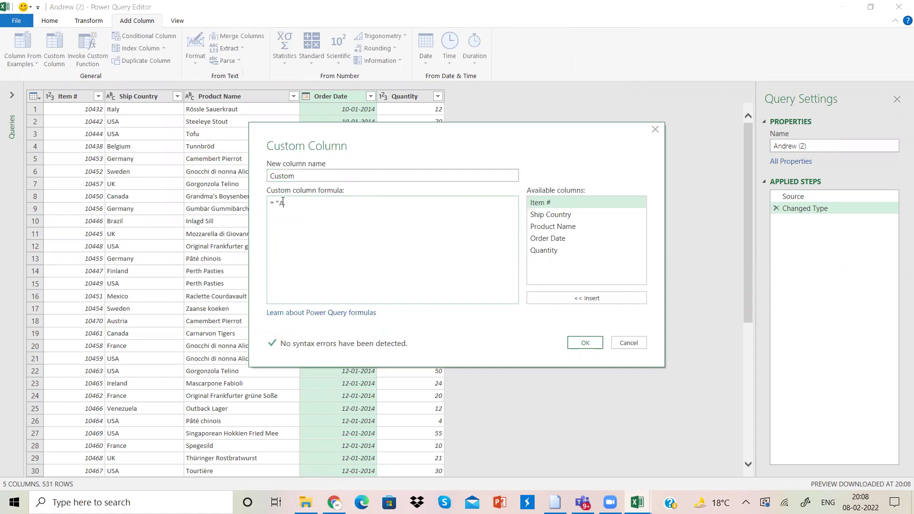
pyautogui.write('ndrew"')
pyautogui.click(596, 343)
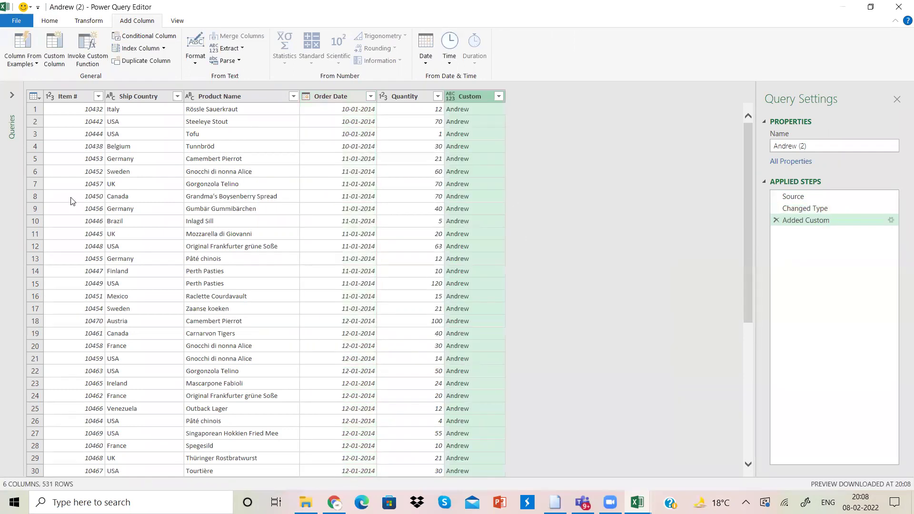
# - Close the query editor and load the second worksheet's query as Only Create Connection
pyautogui.click(50, 20)
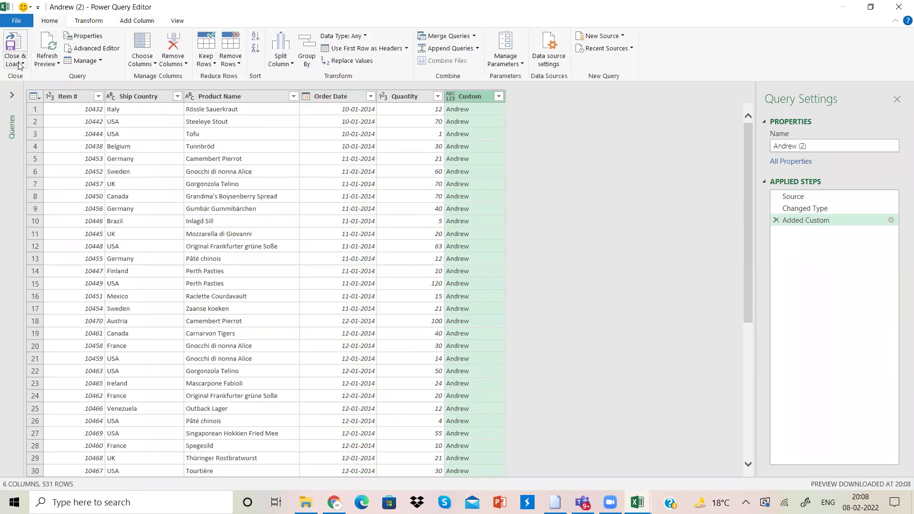
pyautogui.click(19, 65)
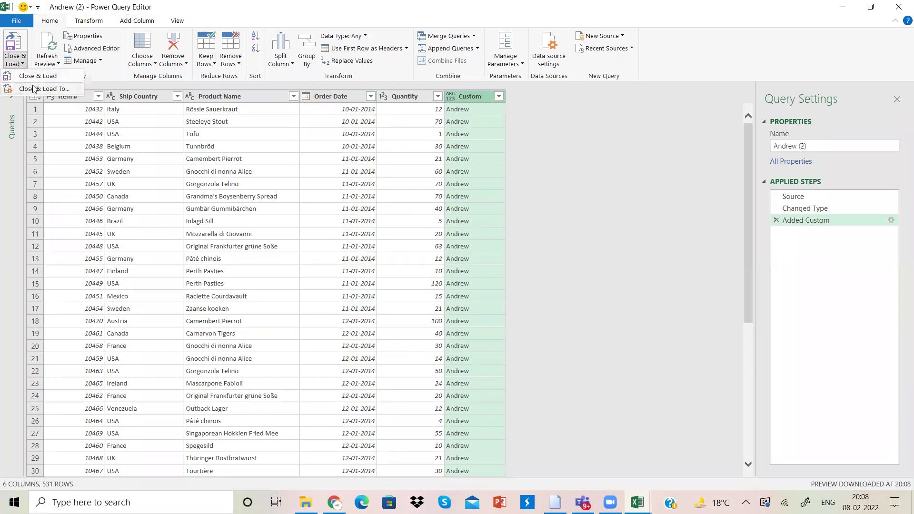
pyautogui.click(34, 88)
pyautogui.click(572, 172)
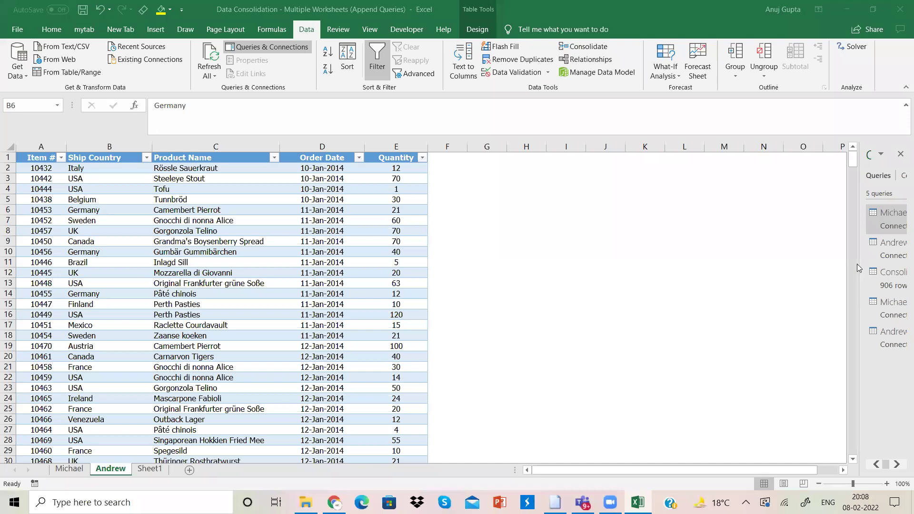
# - Widen the query list and append the second worksheet's new connection query to the first worksheet's new connection query as two tables
pyautogui.moveTo(858, 257); pyautogui.dragTo(714, 257)
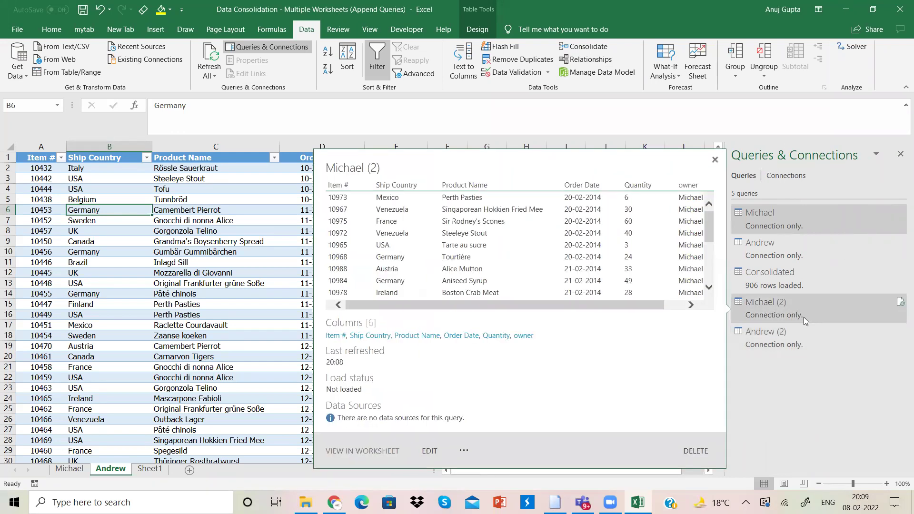
pyautogui.rightClick(803, 317)
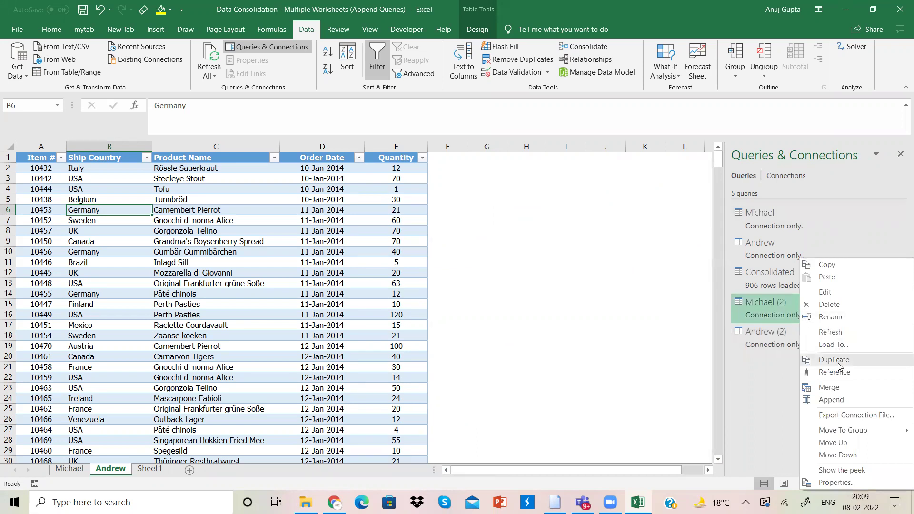
pyautogui.click(830, 400)
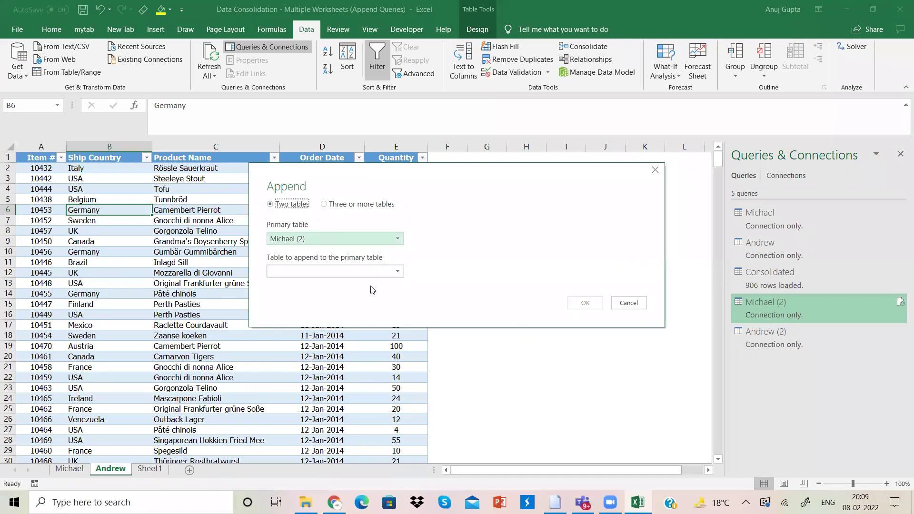
pyautogui.click(399, 272)
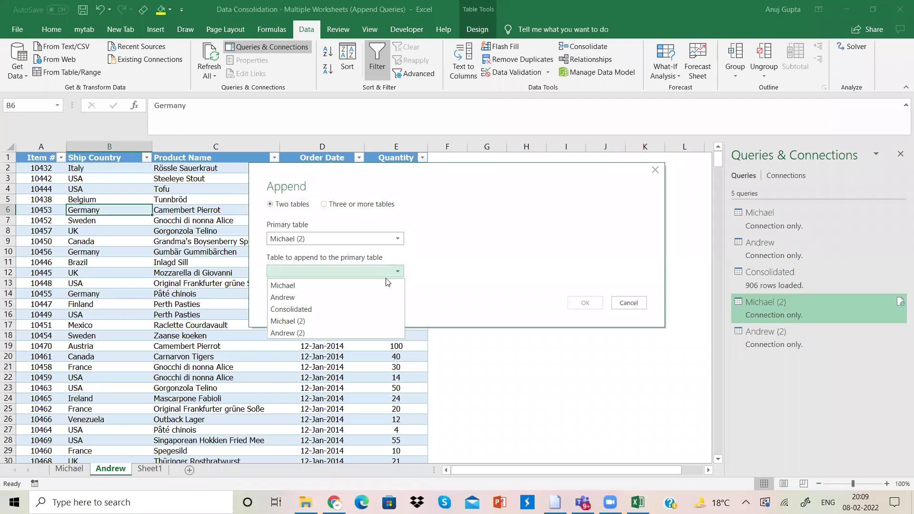
pyautogui.click(366, 299)
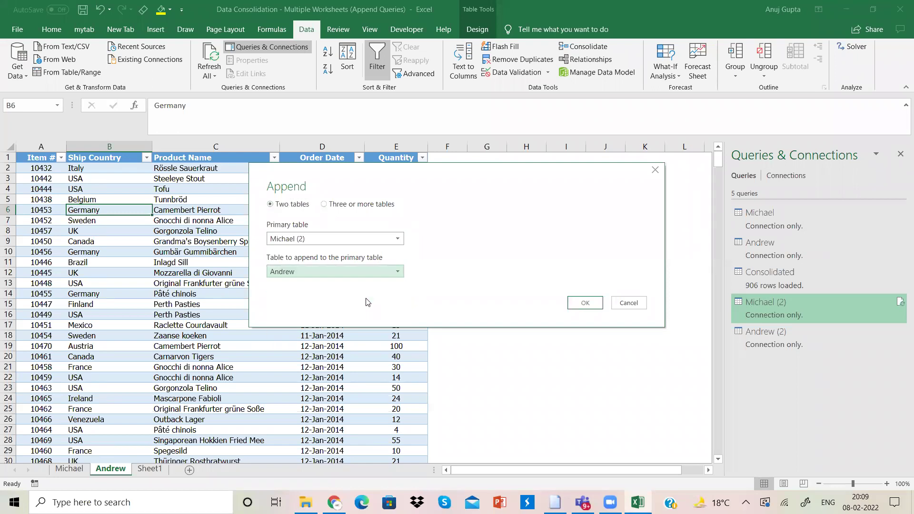
pyautogui.click(397, 271)
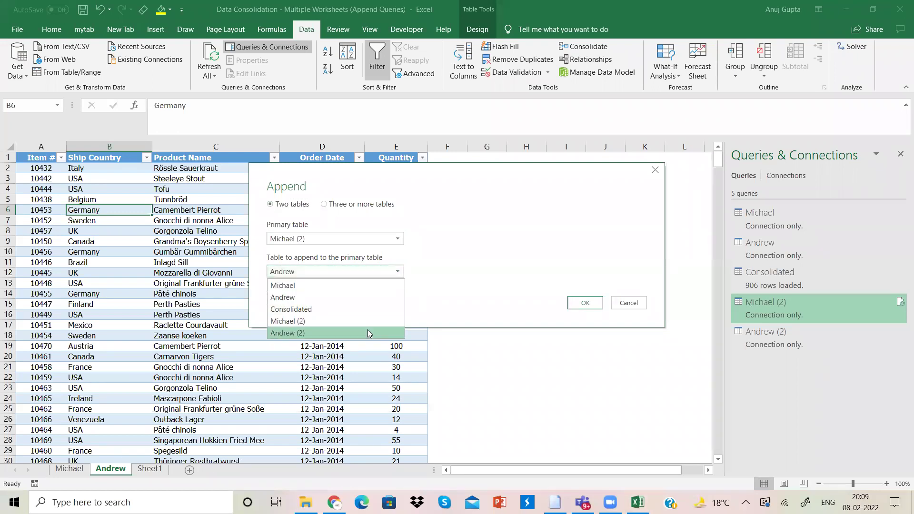
pyautogui.click(369, 332)
pyautogui.click(587, 303)
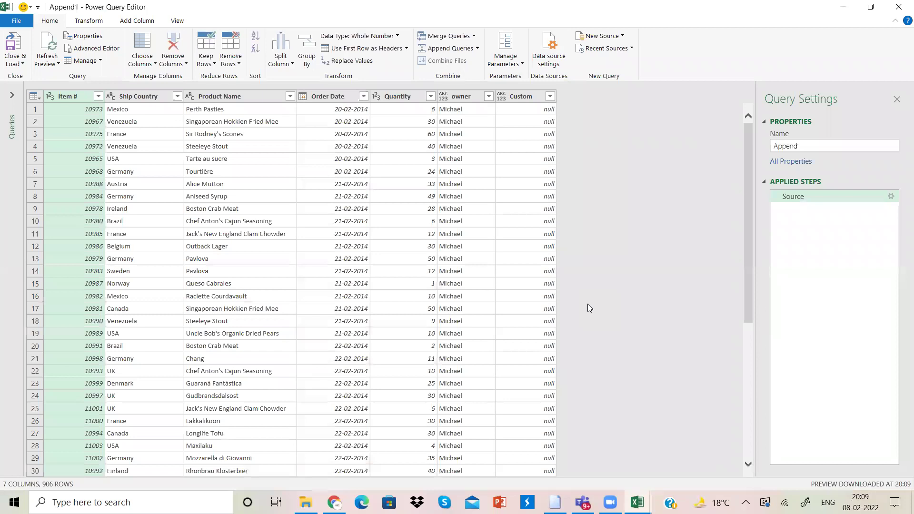
# - Remove the Custom column from the appended query
pyautogui.click(528, 93)
pyautogui.rightClick(532, 94)
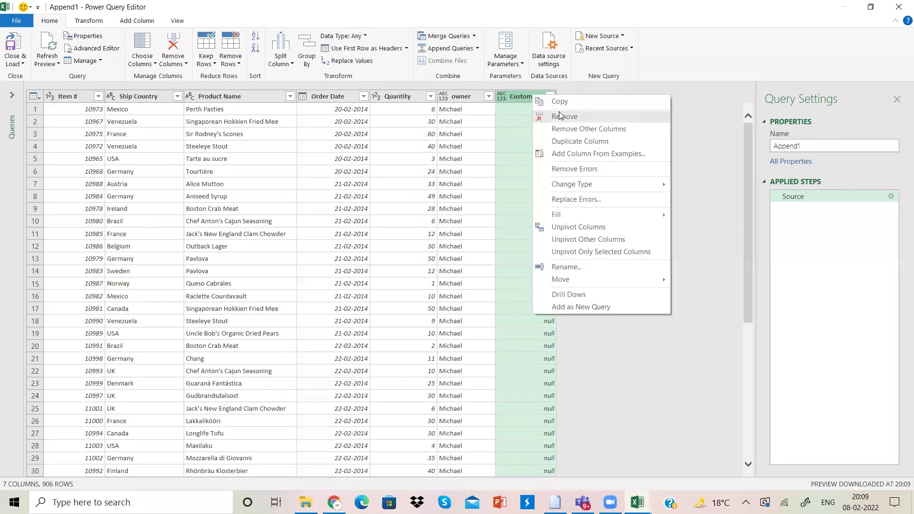
pyautogui.click(563, 117)
# - Examine the owner column down the appended rows, especially where the first table's records end and the second table's begin
pyautogui.click(454, 197)
pyautogui.press('Down')
pyautogui.press('Down')
pyautogui.press('Down')
pyautogui.press('Down')
pyautogui.press('Down')
pyautogui.press('Down')
pyautogui.press('Down')
pyautogui.press('Down')
pyautogui.press('Down')
pyautogui.press('Down')
pyautogui.press('Down')
pyautogui.press('Down')
pyautogui.press('Down')
pyautogui.press('Down')
pyautogui.press('Down')
pyautogui.press('Down')
pyautogui.press('Down')
pyautogui.press('Down')
pyautogui.press('Down')
pyautogui.press('Down')
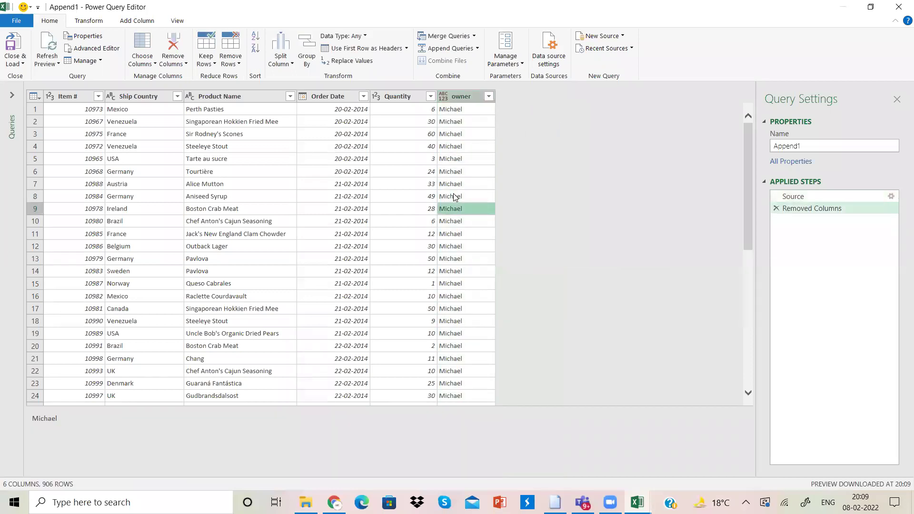
pyautogui.press('Down')
pyautogui.press('Down')
pyautogui.press('Down')
pyautogui.press('Down')
pyautogui.press('Down')
pyautogui.press('Down')
pyautogui.press('Down')
pyautogui.press('Down')
pyautogui.press('Down')
pyautogui.press('Down')
pyautogui.press('Down')
pyautogui.press('Down')
pyautogui.press('Down')
pyautogui.press('Down')
pyautogui.press('Down')
pyautogui.press('Down')
pyautogui.press('Down')
pyautogui.press('Down')
pyautogui.press('Down')
pyautogui.press('Down')
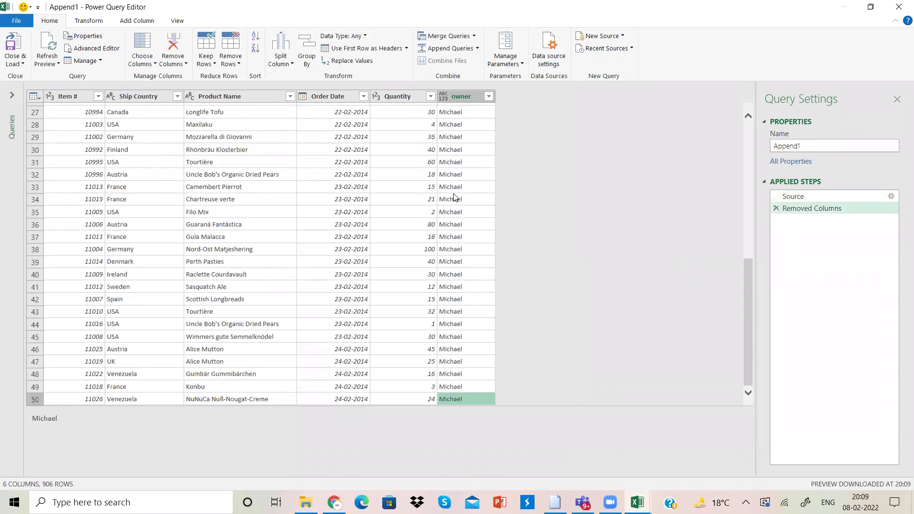
pyautogui.press('Down')
pyautogui.press('Down')
pyautogui.press('Down')
pyautogui.press('Down')
pyautogui.press('Down')
pyautogui.press('Down')
pyautogui.press('Down')
pyautogui.press('Down')
pyautogui.press('Down')
pyautogui.press('Down')
pyautogui.press('Down')
pyautogui.press('Down')
pyautogui.press('Down')
pyautogui.press('Down')
pyautogui.press('Down')
pyautogui.press('Down')
pyautogui.press('Down')
pyautogui.press('Down')
pyautogui.press('Down')
pyautogui.press('Down')
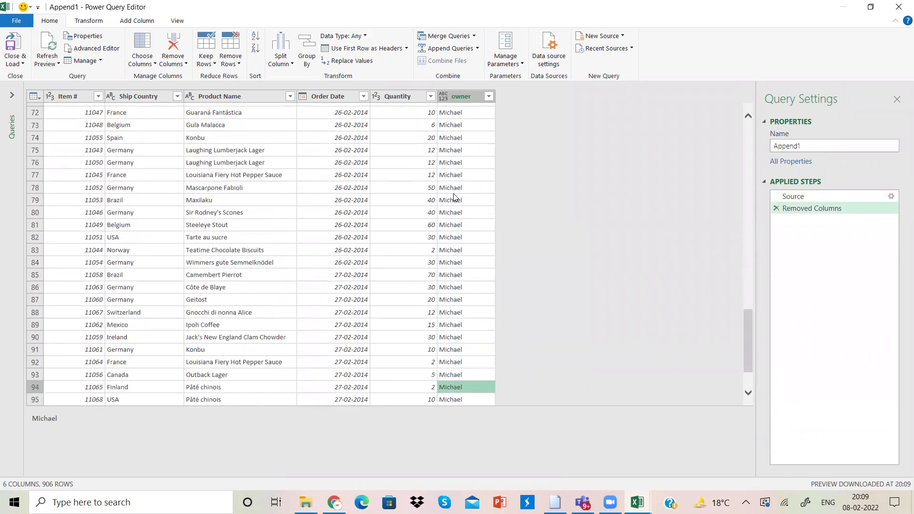
pyautogui.press('Down')
pyautogui.press('Down')
pyautogui.press('Down')
pyautogui.press('Down')
pyautogui.press('Down')
pyautogui.press('Down')
pyautogui.press('Down')
pyautogui.press('Down')
pyautogui.press('Down')
pyautogui.press('Down')
pyautogui.press('Down')
pyautogui.press('Down')
pyautogui.press('Down')
pyautogui.press('Down')
pyautogui.press('Down')
pyautogui.press('Down')
pyautogui.press('Down')
pyautogui.press('Down')
pyautogui.press('Down')
pyautogui.press('Down')
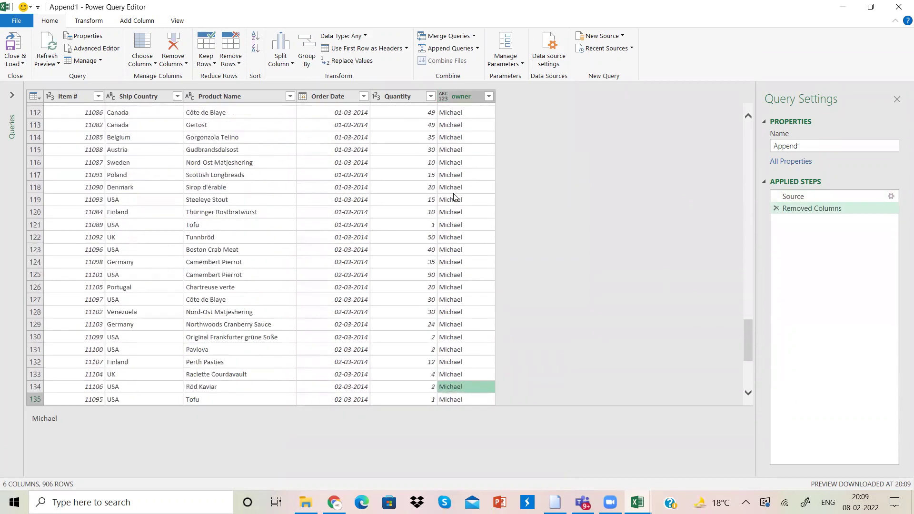
pyautogui.press('Down')
pyautogui.press('Down')
pyautogui.press('Down')
pyautogui.press('Down')
pyautogui.press('Down')
pyautogui.press('Down')
pyautogui.press('Down')
pyautogui.press('Down')
pyautogui.press('Down')
pyautogui.press('Down')
pyautogui.press('Down')
pyautogui.press('Down')
pyautogui.press('Down')
pyautogui.press('Down')
pyautogui.press('Down')
pyautogui.press('Down')
pyautogui.press('Down')
pyautogui.press('Down')
pyautogui.press('Down')
pyautogui.press('Down')
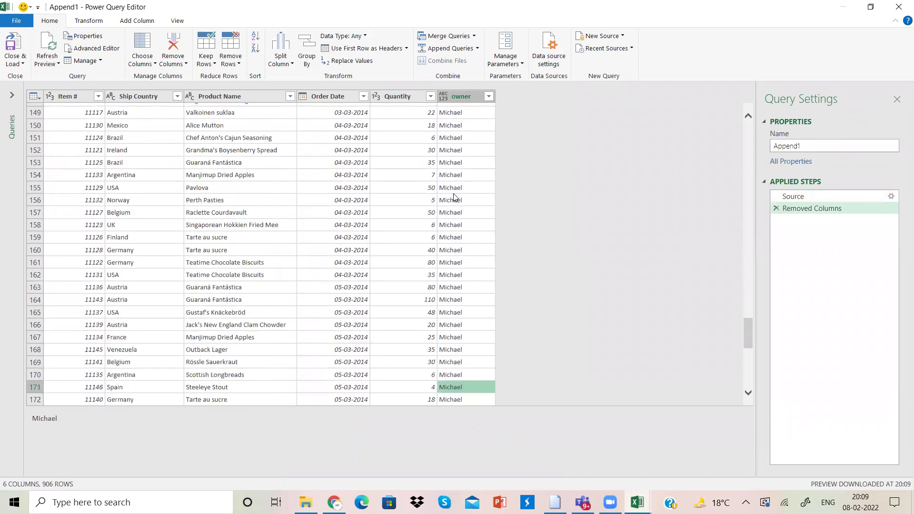
pyautogui.press('pagedown')
pyautogui.press('pagedown')
pyautogui.press('pagedown')
pyautogui.press('pagedown')
pyautogui.press('pagedown')
pyautogui.press('pagedown')
pyautogui.press('pagedown')
pyautogui.press('pagedown')
pyautogui.press('pagedown')
pyautogui.press('pagedown')
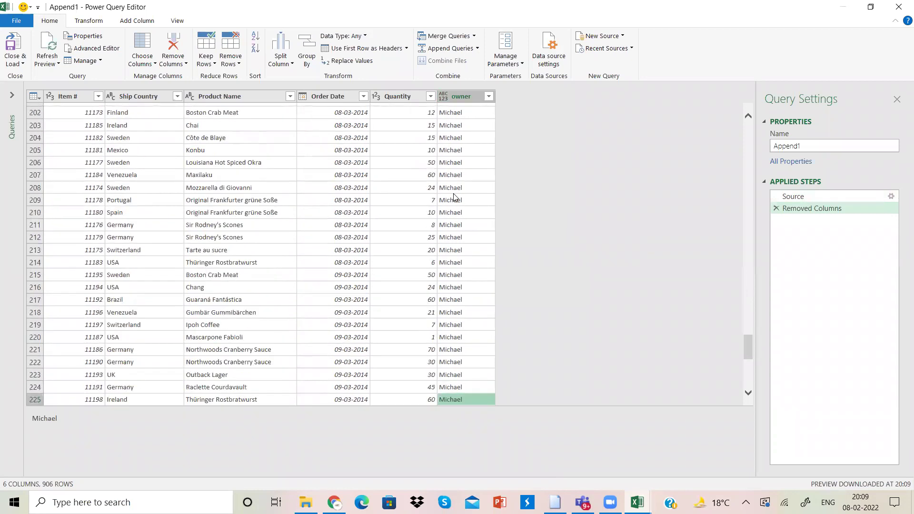
pyautogui.press('pagedown')
pyautogui.press('pagedown')
pyautogui.press('pagedown')
pyautogui.press('pagedown')
pyautogui.press('pagedown')
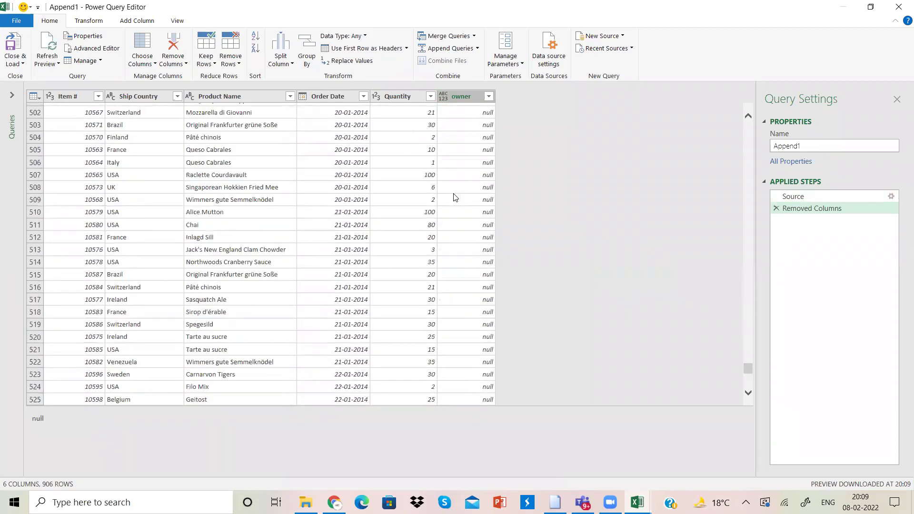
pyautogui.press('pageup')
pyautogui.press('pageup')
pyautogui.press('pageup')
pyautogui.press('pageup')
pyautogui.press('pageup')
pyautogui.press('pageup')
pyautogui.press('pageup')
pyautogui.press('pageup')
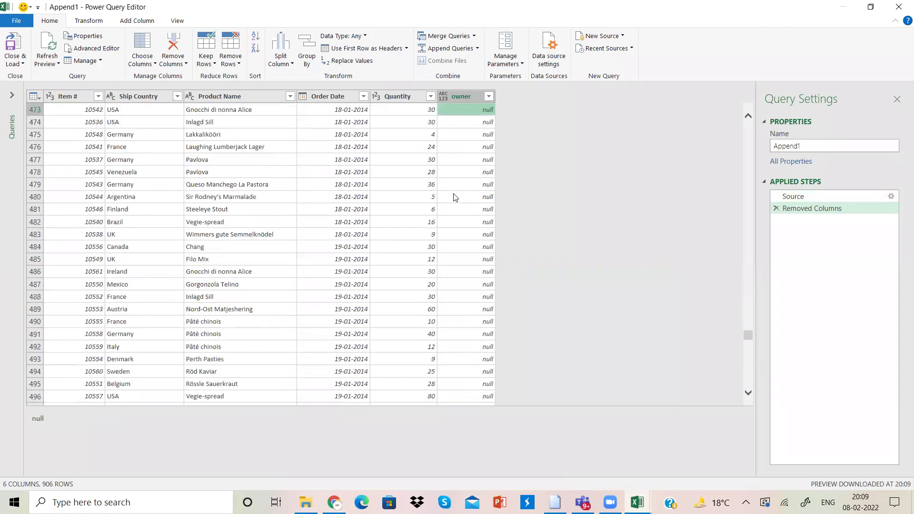
pyautogui.press('pageup')
pyautogui.press('pagedown')
pyautogui.press('pagedown')
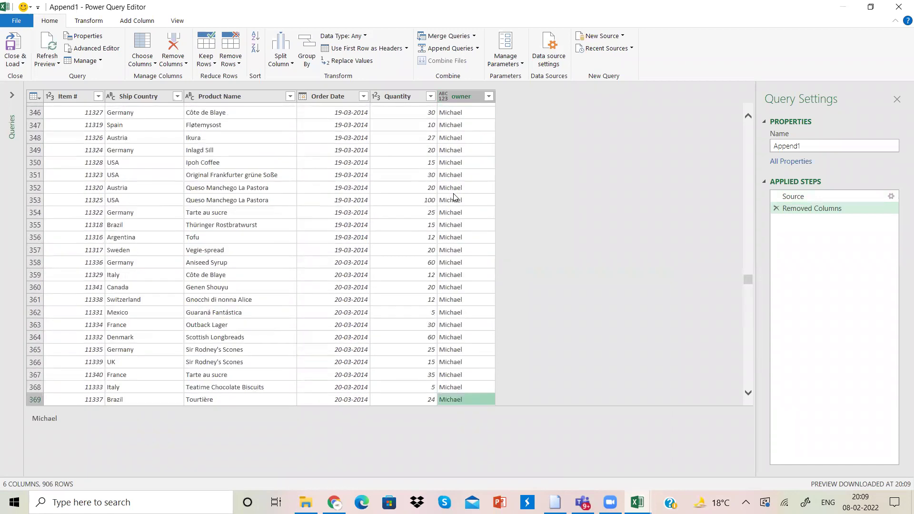
pyautogui.press('pageup')
pyautogui.press('pageup')
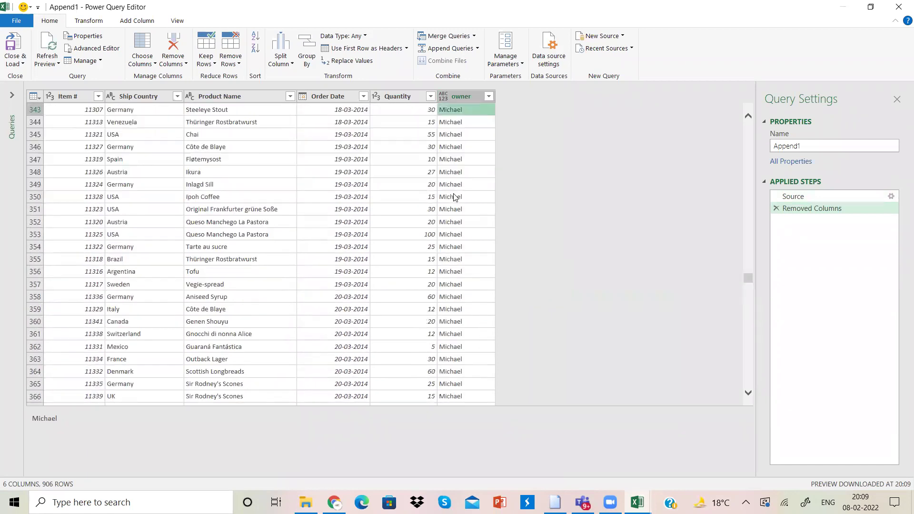
pyautogui.press('pagedown')
pyautogui.press('pagedown')
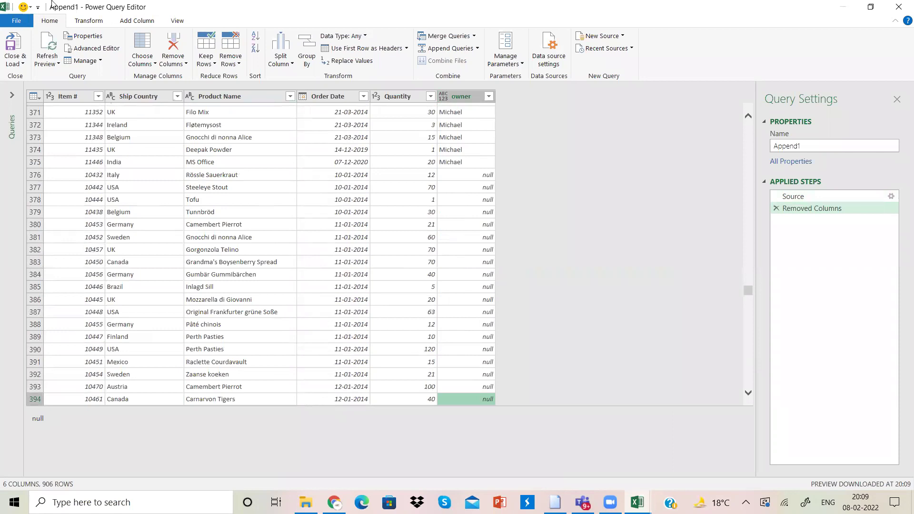
# - Close the query editor and load the appended query as a table on a new worksheet
pyautogui.click(14, 62)
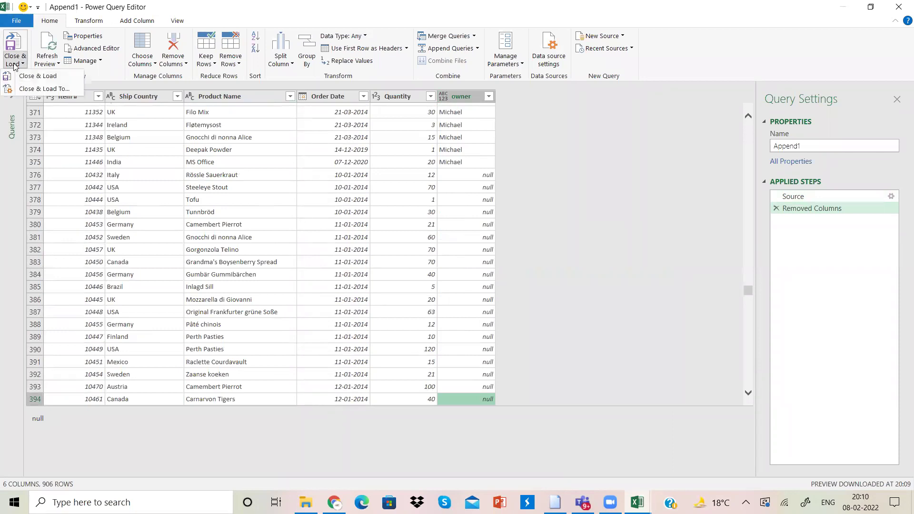
pyautogui.click(39, 79)
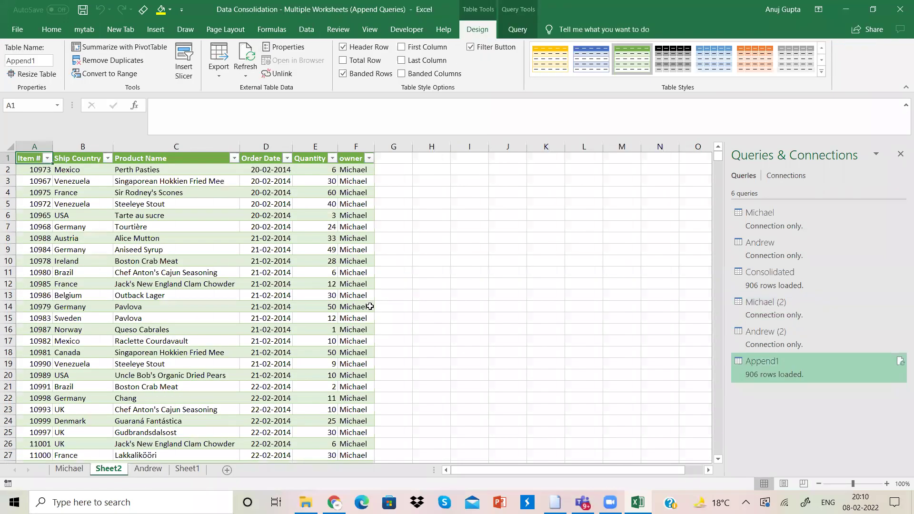
# - Examine the owner column through the loaded appended table, comparing the first worksheet's records with the second worksheet's records
pyautogui.click(352, 359)
pyautogui.press('Down')
pyautogui.press('Down')
pyautogui.press('Down')
pyautogui.press('Down')
pyautogui.press('Down')
pyautogui.press('Down')
pyautogui.press('Down')
pyautogui.press('Down')
pyautogui.press('Down')
pyautogui.press('Down')
pyautogui.press('Down')
pyautogui.press('Down')
pyautogui.press('Down')
pyautogui.press('Down')
pyautogui.press('Down')
pyautogui.press('Down')
pyautogui.press('Down')
pyautogui.press('Down')
pyautogui.press('Down')
pyautogui.press('Down')
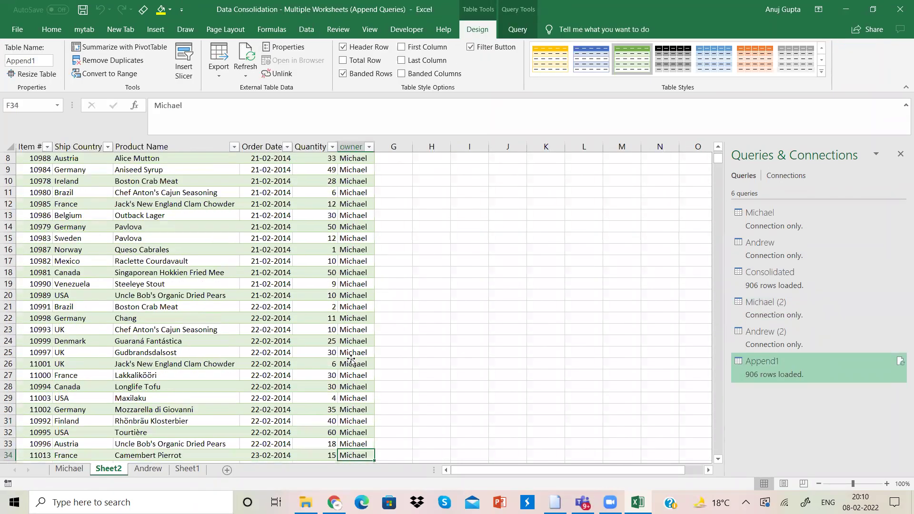
pyautogui.press('Down')
pyautogui.press('Down')
pyautogui.press('Down')
pyautogui.press('Down')
pyautogui.press('Down')
pyautogui.press('Down')
pyautogui.press('Down')
pyautogui.press('Down')
pyautogui.press('Down')
pyautogui.press('Down')
pyautogui.press('Down')
pyautogui.press('Down')
pyautogui.press('Down')
pyautogui.press('Down')
pyautogui.press('Down')
pyautogui.press('Down')
pyautogui.press('Down')
pyautogui.press('Down')
pyautogui.press('Down')
pyautogui.press('Down')
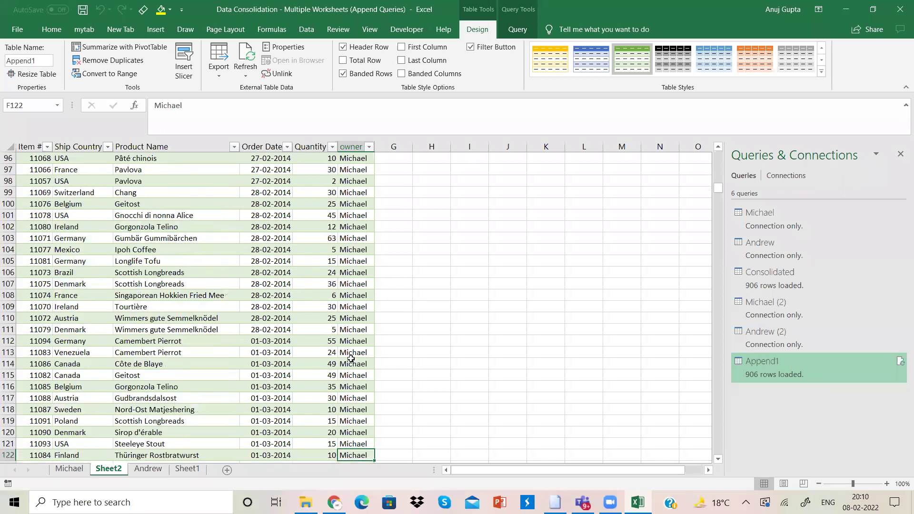
pyautogui.hotkey('ctrl', 'End')
pyautogui.press('pageup')
pyautogui.press('pageup')
pyautogui.press('pageup')
pyautogui.press('pageup')
pyautogui.press('pageup')
pyautogui.press('pageup')
pyautogui.press('pageup')
pyautogui.press('pageup')
pyautogui.press('pageup')
pyautogui.press('pageup')
pyautogui.press('pageup')
pyautogui.press('pageup')
pyautogui.press('pageup')
pyautogui.press('pageup')
pyautogui.press('pageup')
pyautogui.press('pageup')
pyautogui.press('pageup')
pyautogui.press('pageup')
pyautogui.press('pageup')
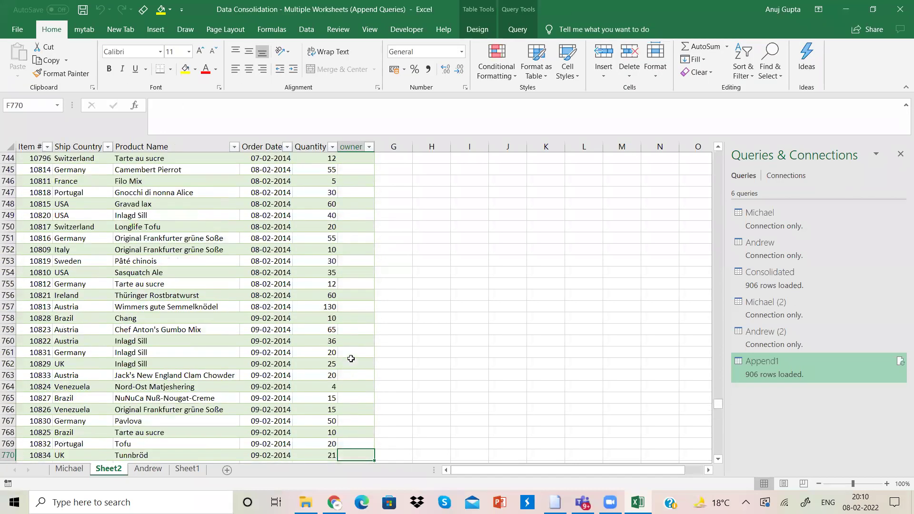
pyautogui.press('pageup')
pyautogui.press('pageup')
pyautogui.press('pageup')
pyautogui.press('pageup')
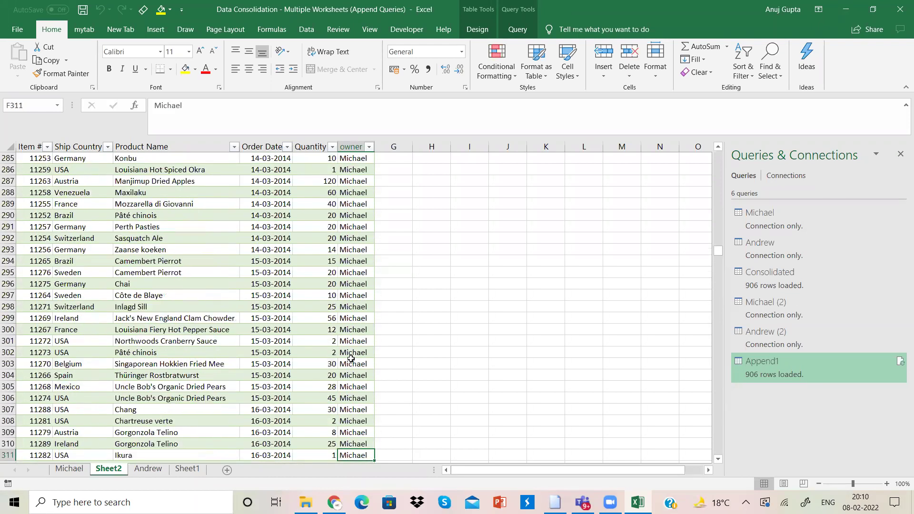
pyautogui.press('pagedown')
pyautogui.press('pagedown')
pyautogui.press('pagedown')
pyautogui.press('pagedown')
pyautogui.press('pagedown')
pyautogui.press('pagedown')
pyautogui.press('pagedown')
pyautogui.press('pagedown')
pyautogui.press('pagedown')
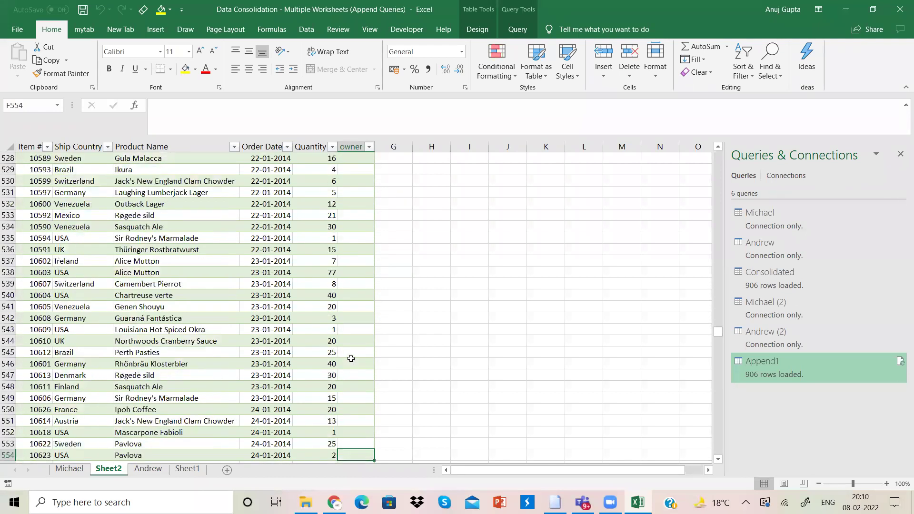
pyautogui.press('pageup')
pyautogui.press('pageup')
pyautogui.press('pageup')
pyautogui.press('pageup')
pyautogui.press('pageup')
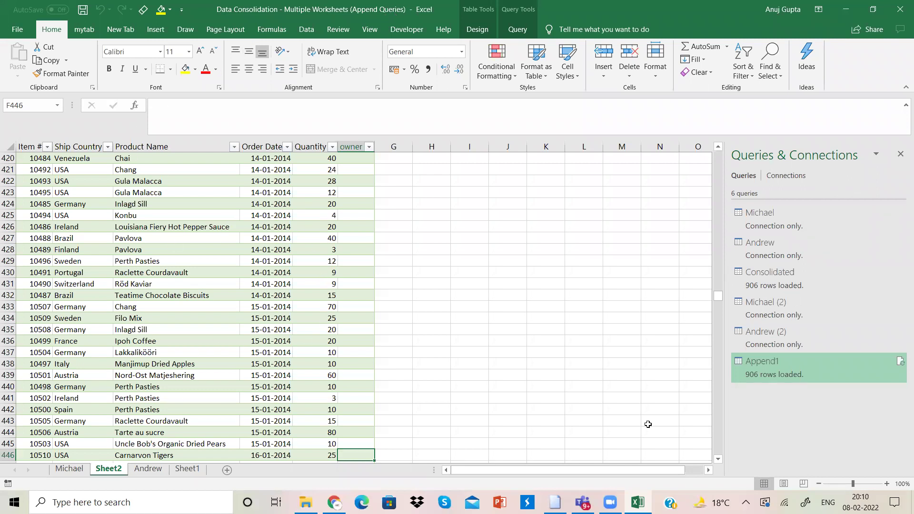
# - Rename the Custom column to owner in the second worksheet's new connection query, and close and load the query
pyautogui.click(768, 339)
pyautogui.rightClick(767, 339)
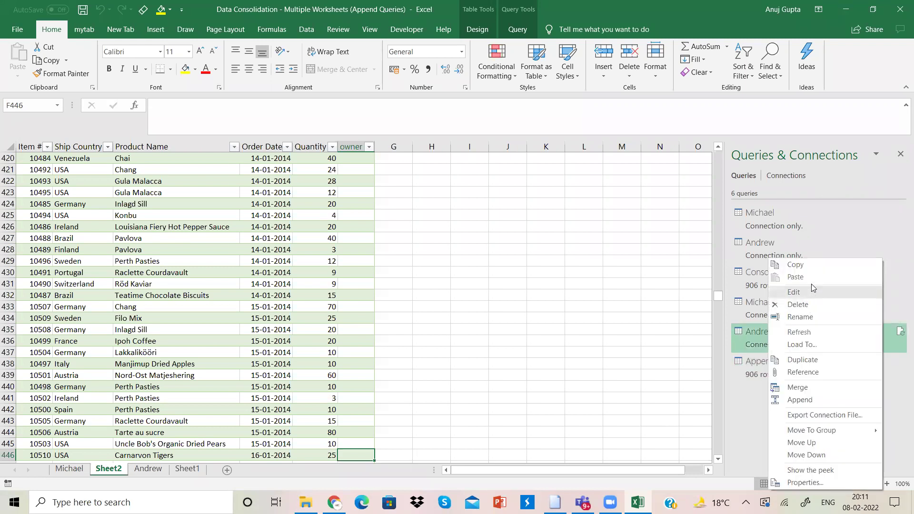
pyautogui.click(791, 293)
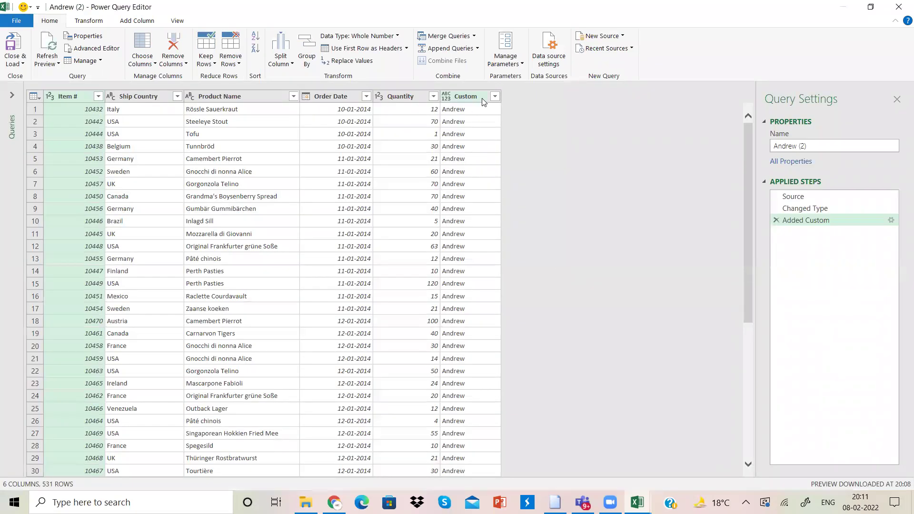
pyautogui.click(482, 101)
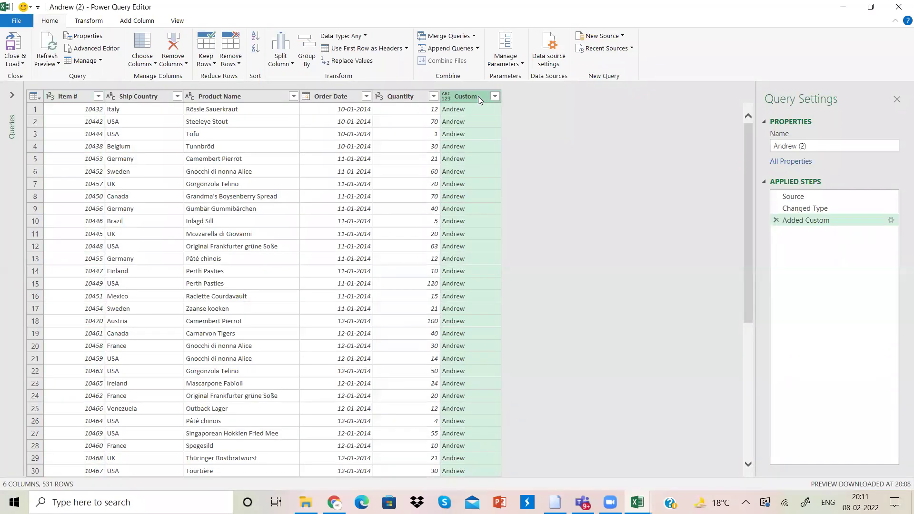
pyautogui.rightClick(477, 96)
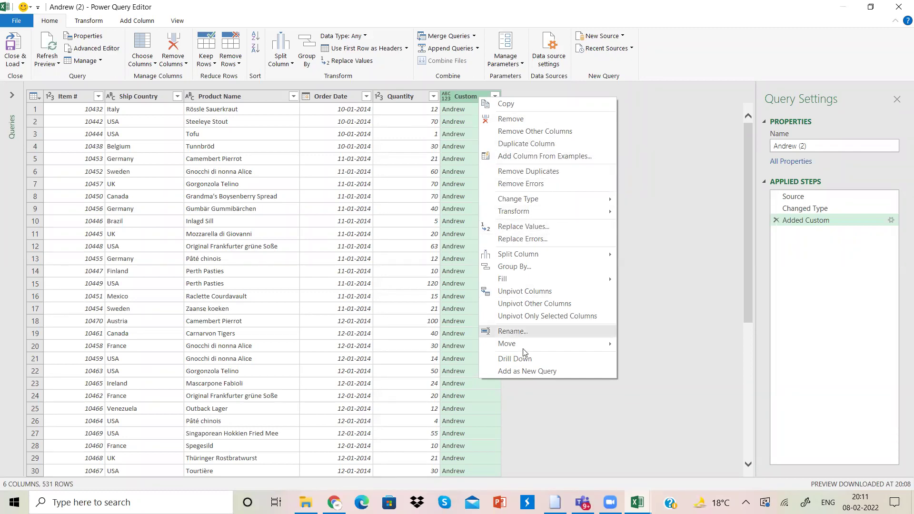
pyautogui.click(524, 330)
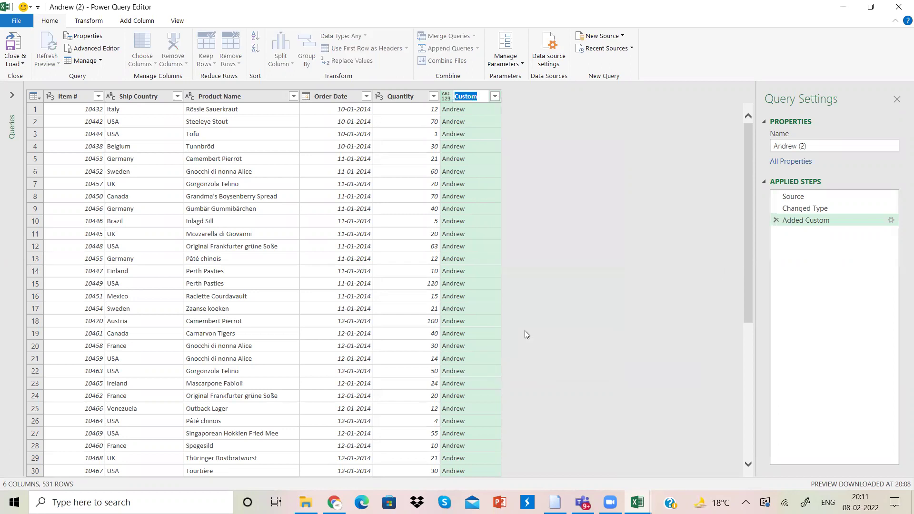
pyautogui.write('o')
pyautogui.press('Return')
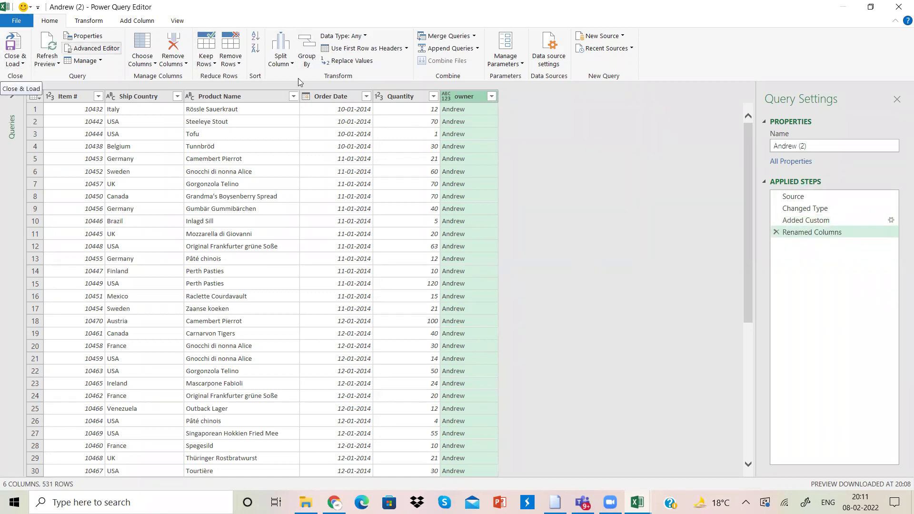
pyautogui.click(12, 61)
pyautogui.click(40, 80)
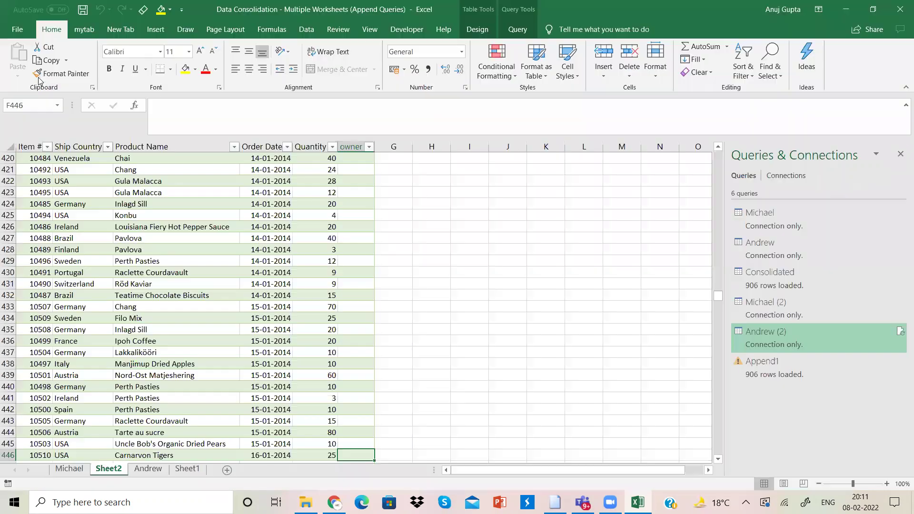
# - Delete the Append1 query from the workbook and confirm the deletion
pyautogui.click(760, 375)
pyautogui.rightClick(762, 374)
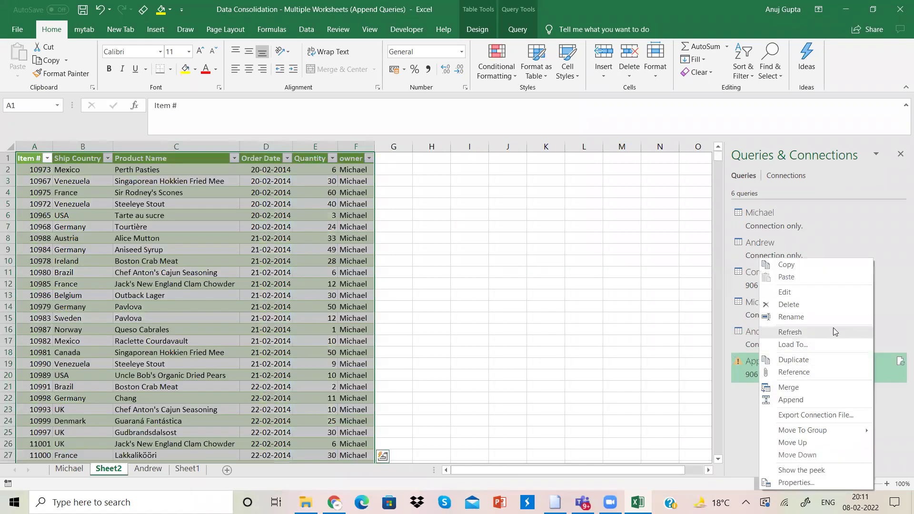
pyautogui.click(835, 303)
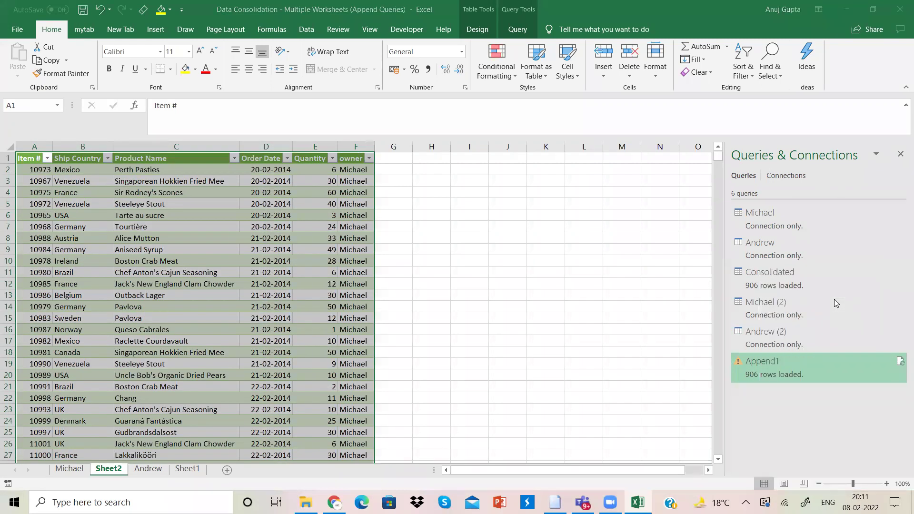
pyautogui.click(518, 276)
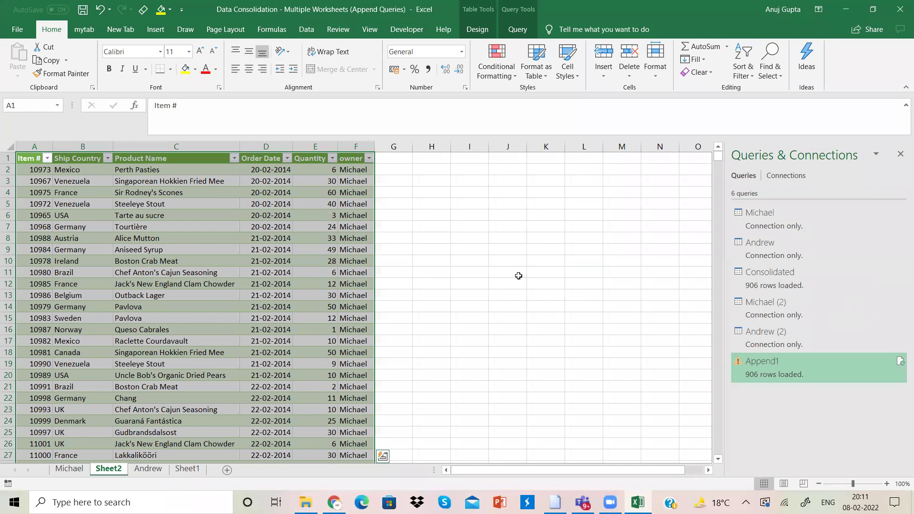
# - Append the second worksheet's new connection query to the first worksheet's new connection query, using the two-table option
pyautogui.click(831, 318)
pyautogui.rightClick(849, 349)
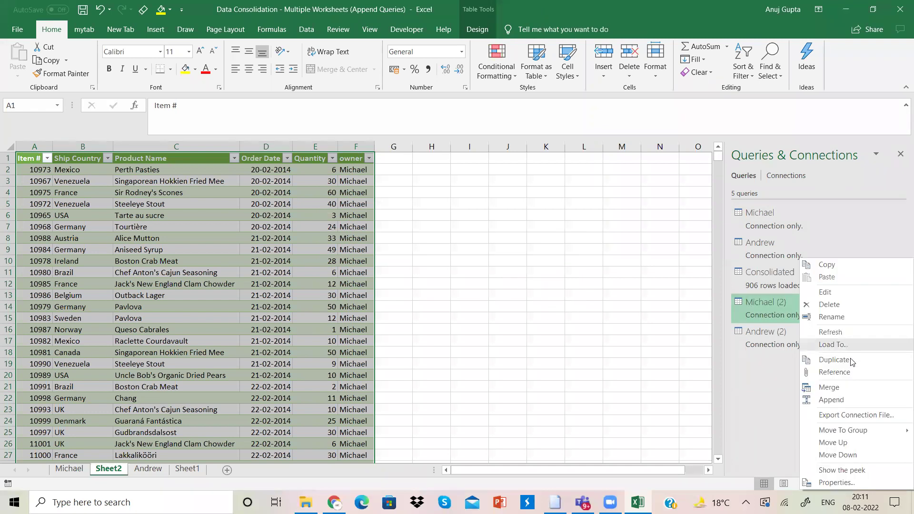
pyautogui.click(844, 399)
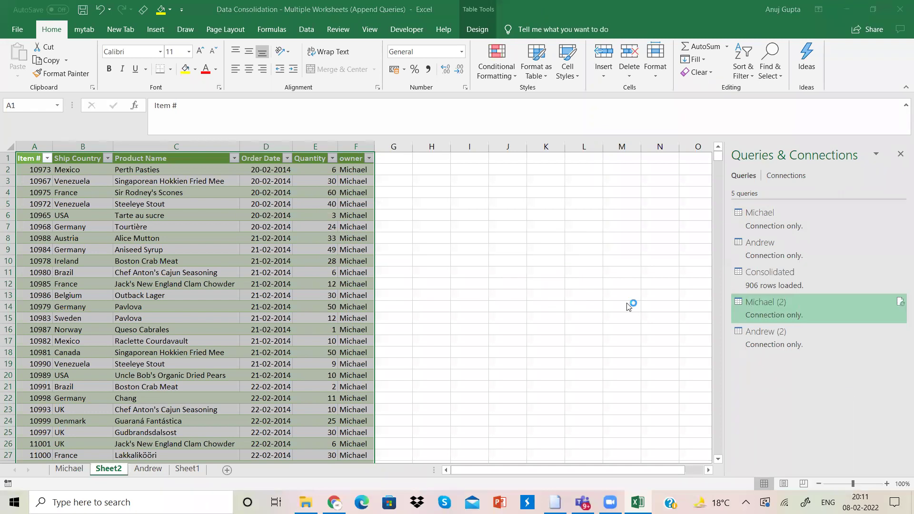
pyautogui.click(397, 238)
pyautogui.click(366, 286)
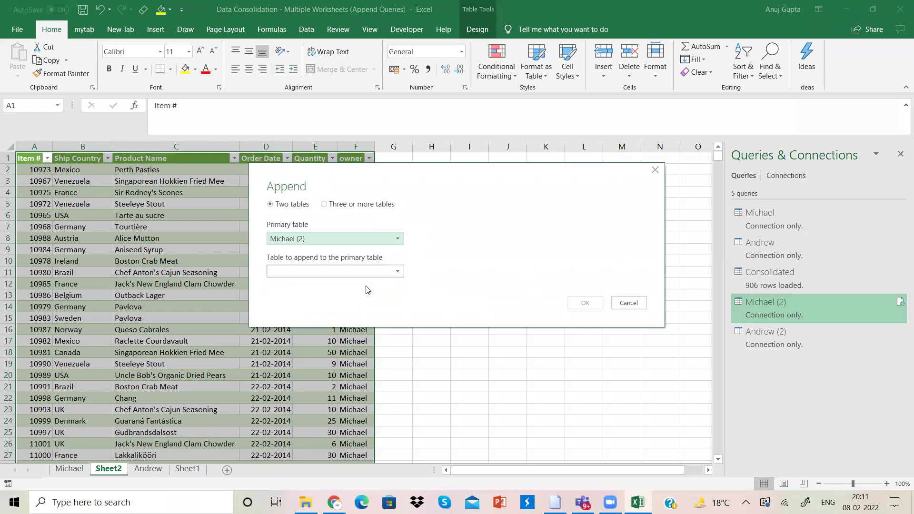
pyautogui.click(397, 271)
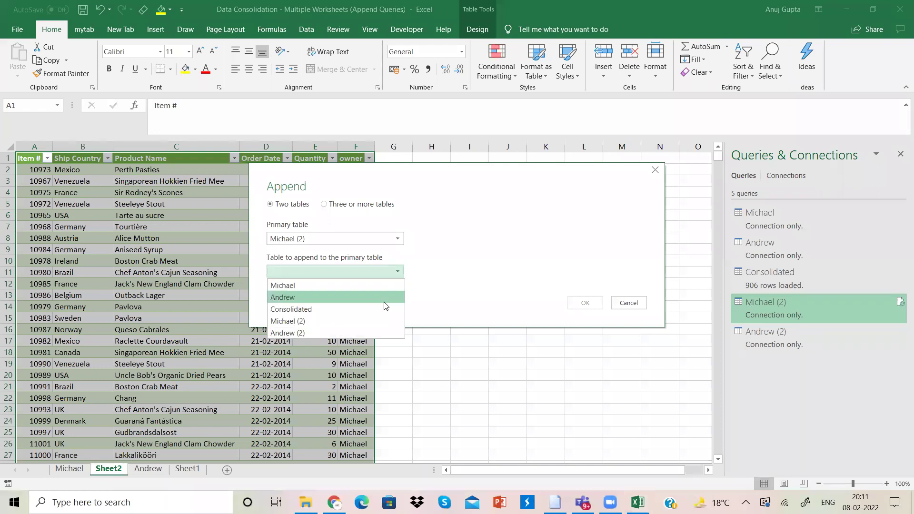
pyautogui.click(379, 331)
pyautogui.click(590, 301)
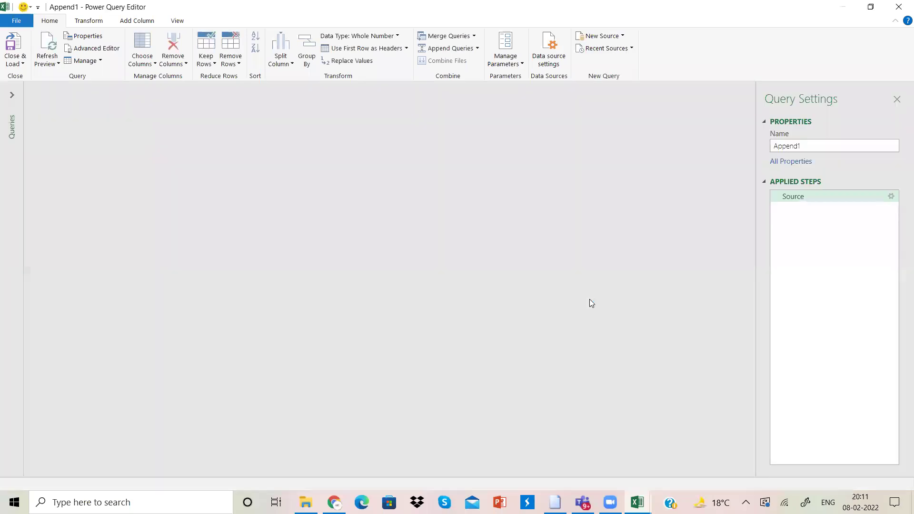
# - Check the owner column in the preview of the new appended query, and close and load it to a new worksheet
pyautogui.scroll(-20, 746, 391)
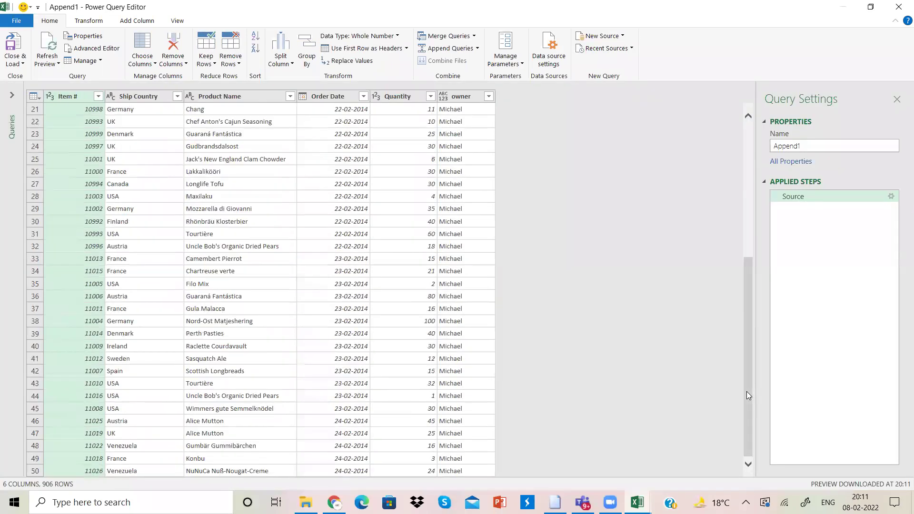
pyautogui.scroll(-16, 748, 465)
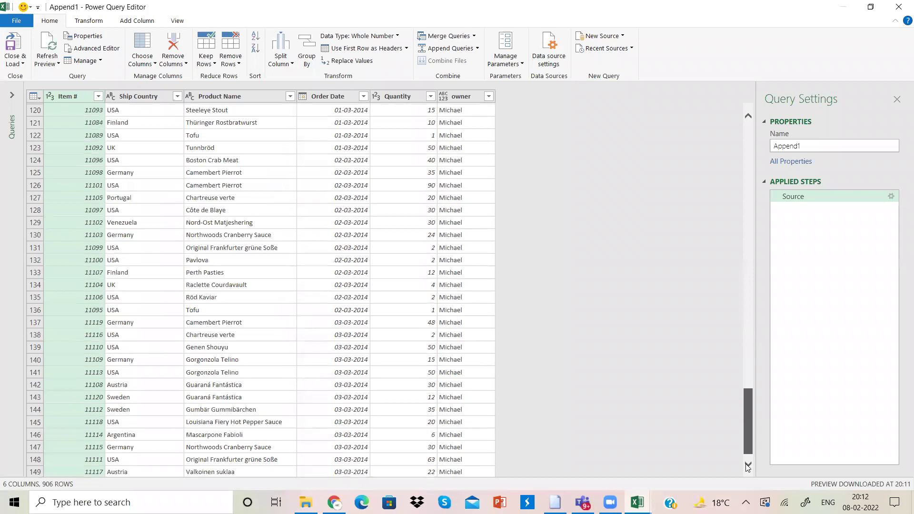
pyautogui.click(23, 64)
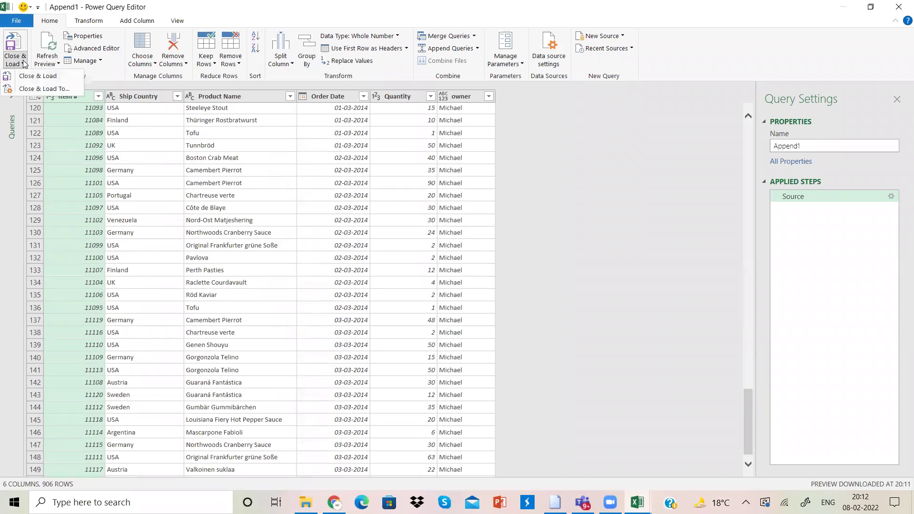
pyautogui.click(40, 77)
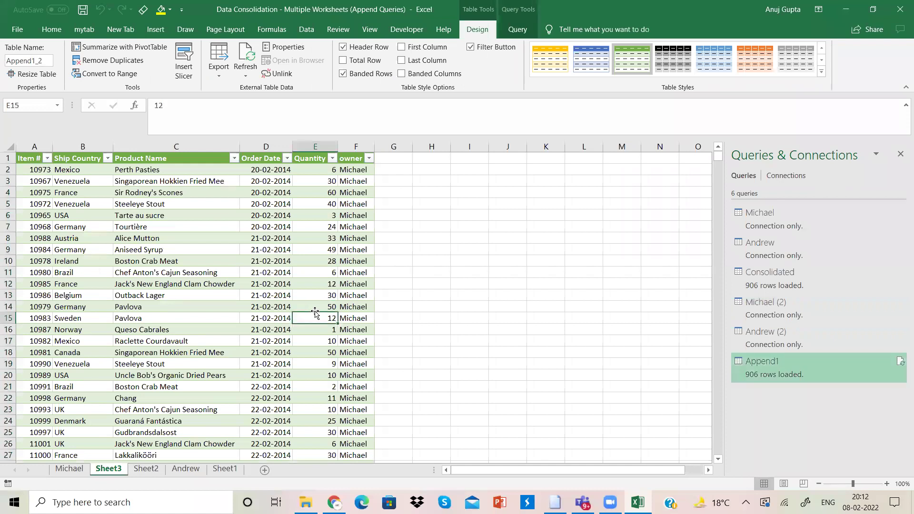
# - Examine the owner column down the rows of the loaded appended table and return to its first rows
pyautogui.press('Down')
pyautogui.press('Down')
pyautogui.press('Down')
pyautogui.press('Down')
pyautogui.press('Down')
pyautogui.press('Down')
pyautogui.press('Down')
pyautogui.press('Down')
pyautogui.press('Down')
pyautogui.press('Down')
pyautogui.press('Down')
pyautogui.press('Down')
pyautogui.press('Down')
pyautogui.press('Down')
pyautogui.press('Down')
pyautogui.press('Down')
pyautogui.press('Down')
pyautogui.press('Down')
pyautogui.press('Down')
pyautogui.press('Down')
pyautogui.press('Down')
pyautogui.press('Down')
pyautogui.press('Down')
pyautogui.press('Down')
pyautogui.press('Down')
pyautogui.press('Down')
pyautogui.press('Down')
pyautogui.press('Down')
pyautogui.press('Down')
pyautogui.press('Down')
pyautogui.press('Down')
pyautogui.press('Down')
pyautogui.press('Down')
pyautogui.press('Down')
pyautogui.press('Down')
pyautogui.press('Down')
pyautogui.press('Down')
pyautogui.press('Down')
pyautogui.press('Down')
pyautogui.press('Down')
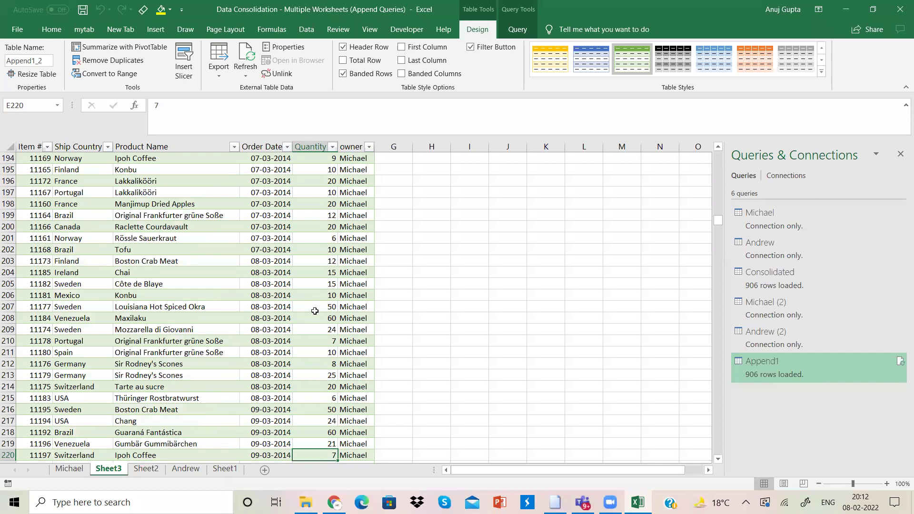
pyautogui.press('Down')
pyautogui.press('Down')
pyautogui.press('Down')
pyautogui.press('Down')
pyautogui.press('Down')
pyautogui.press('Down')
pyautogui.press('Down')
pyautogui.press('Down')
pyautogui.press('Down')
pyautogui.press('Down')
pyautogui.press('Down')
pyautogui.press('Down')
pyautogui.press('Down')
pyautogui.press('Down')
pyautogui.press('Down')
pyautogui.press('Down')
pyautogui.press('Down')
pyautogui.press('Down')
pyautogui.press('Down')
pyautogui.press('Down')
pyautogui.press('Up')
pyautogui.press('Up')
pyautogui.press('Up')
pyautogui.press('Up')
pyautogui.press('Up')
pyautogui.press('Up')
pyautogui.press('Up')
pyautogui.press('Up')
pyautogui.press('Up')
pyautogui.press('Up')
pyautogui.press('Up')
pyautogui.press('Up')
pyautogui.press('Up')
pyautogui.press('Up')
pyautogui.press('Up')
pyautogui.press('Up')
pyautogui.press('Up')
pyautogui.press('Up')
pyautogui.press('Up')
pyautogui.press('Up')
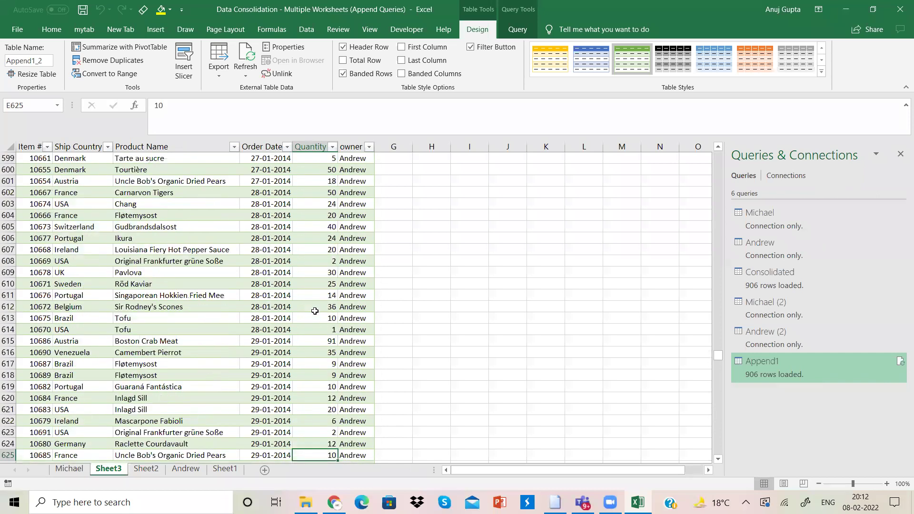
pyautogui.hotkey('ctrl', 'Up')
pyautogui.press('Down')
pyautogui.press('Down')
pyautogui.press('Down')
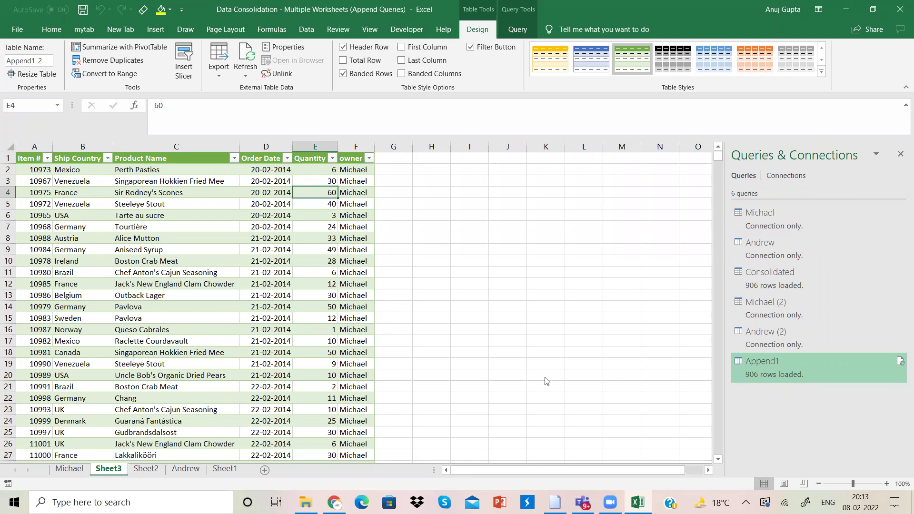
# - Delete the Append1 query from the workbook and confirm the deletion
pyautogui.rightClick(812, 367)
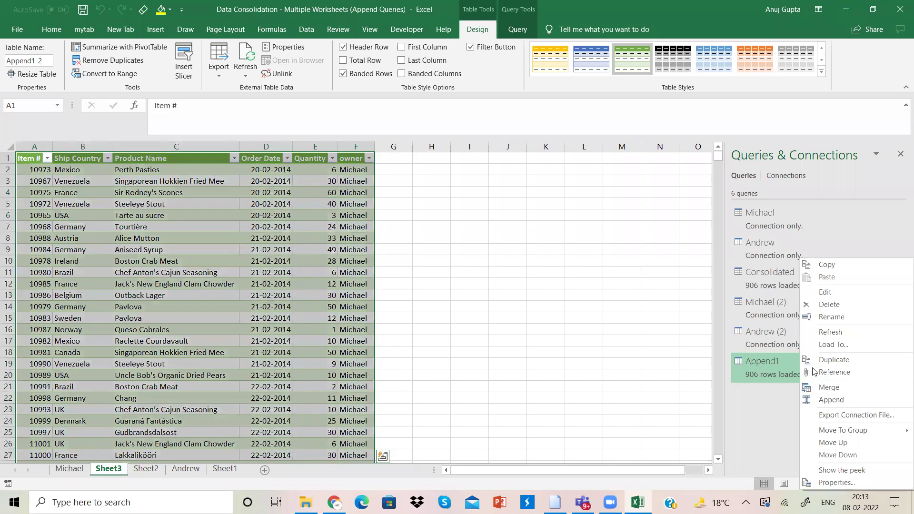
pyautogui.click(852, 303)
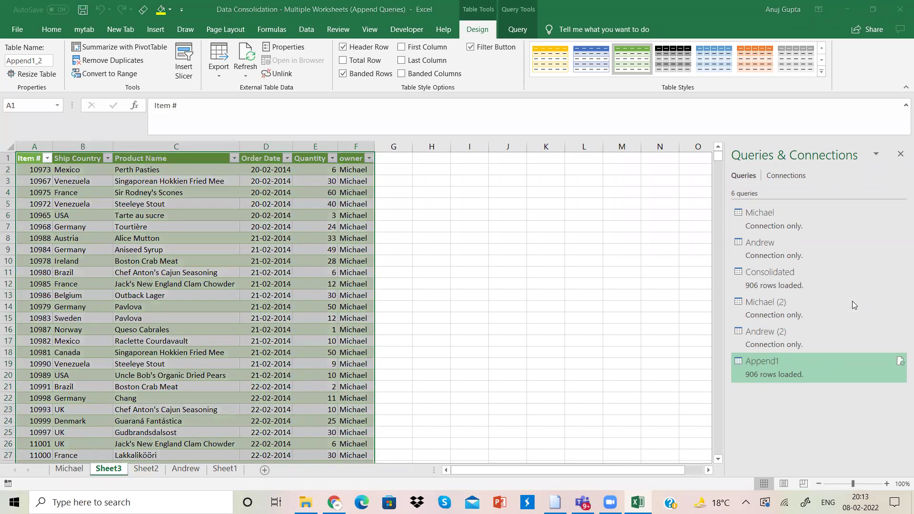
pyautogui.click(513, 279)
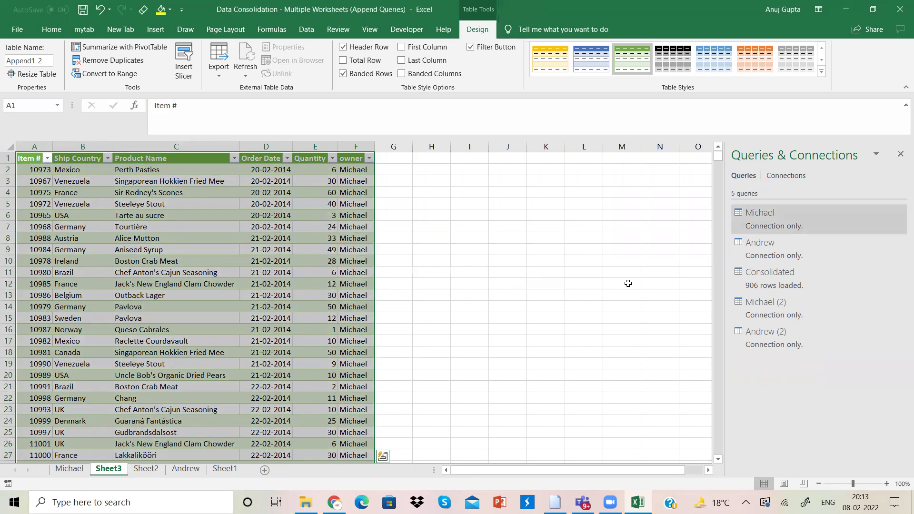
# - Append the second worksheet's (2) connection query to the first worksheet's (2) connection query again, and close and load the result
pyautogui.rightClick(760, 312)
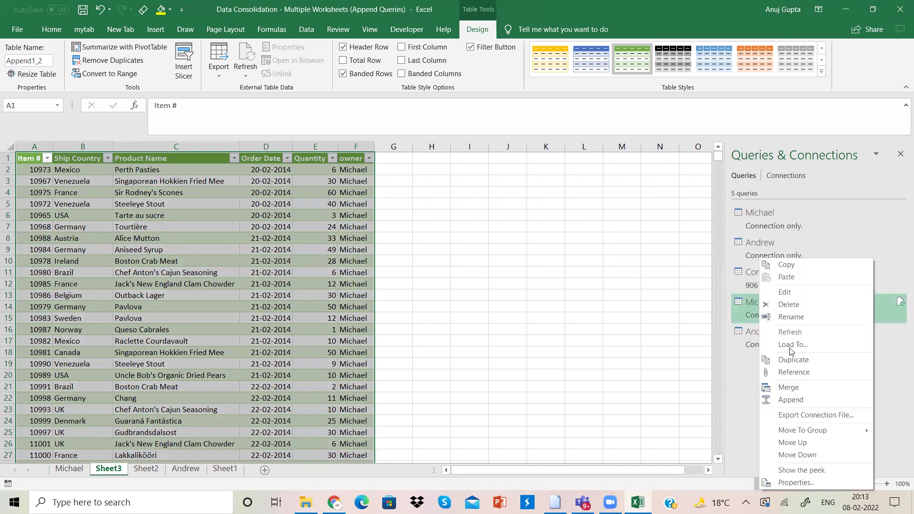
pyautogui.click(805, 401)
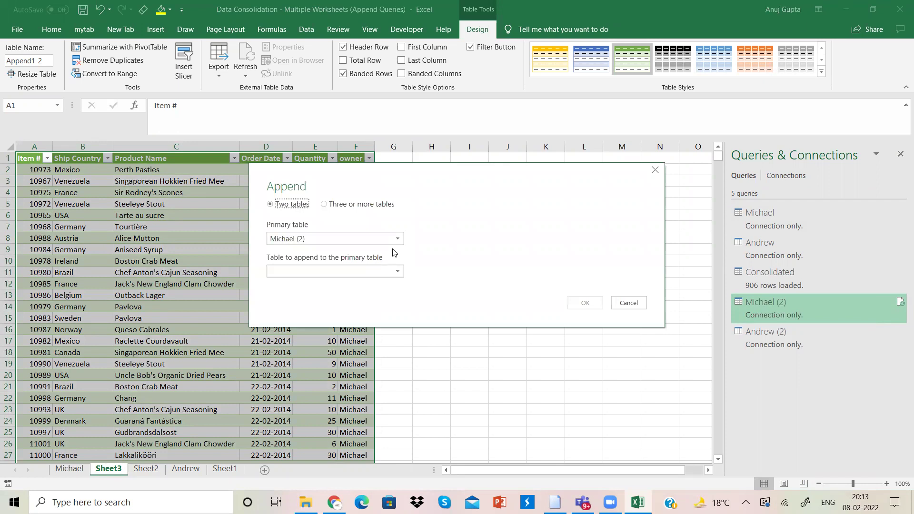
pyautogui.click(394, 272)
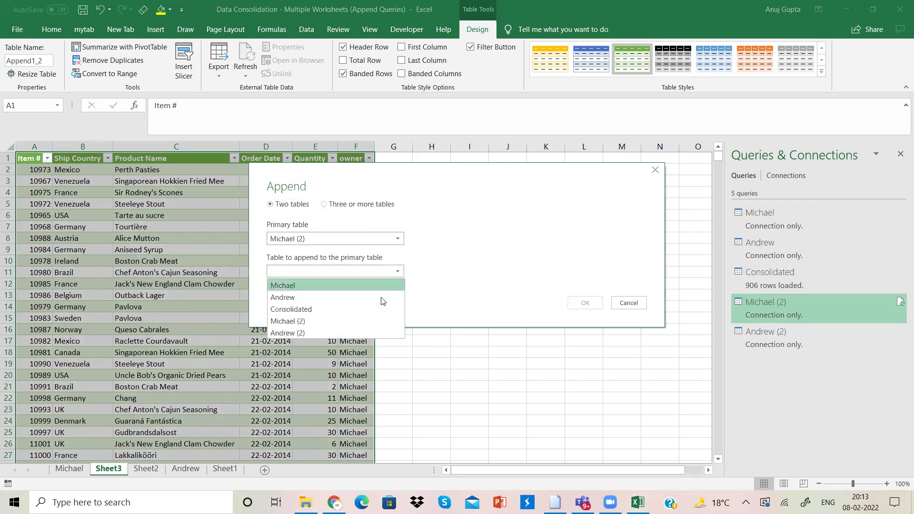
pyautogui.click(373, 330)
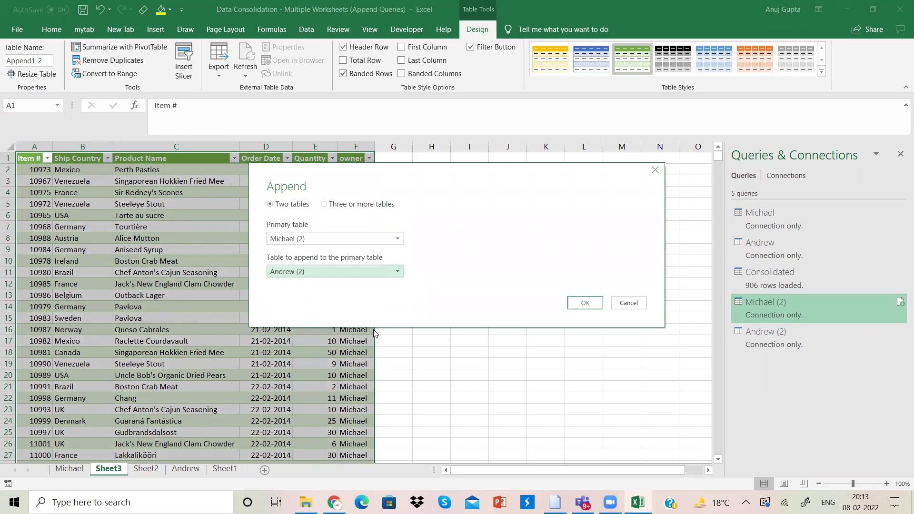
pyautogui.click(594, 301)
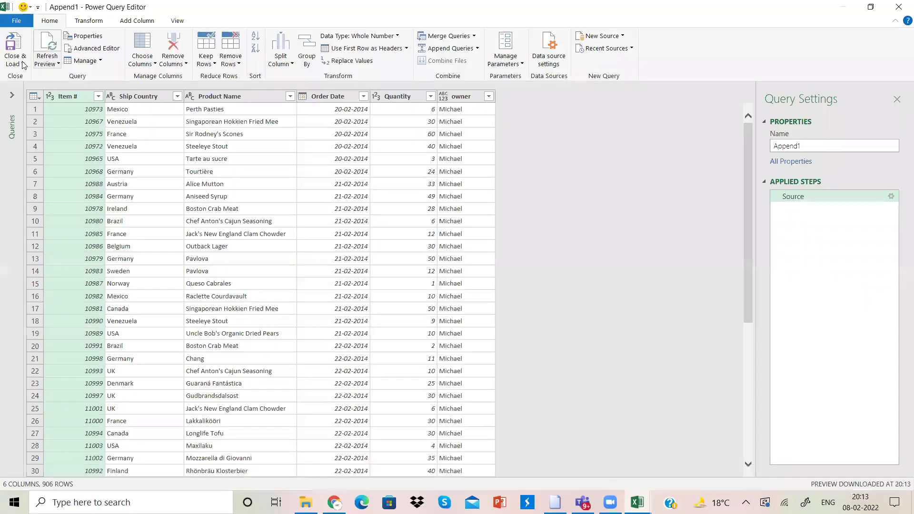
pyautogui.click(23, 65)
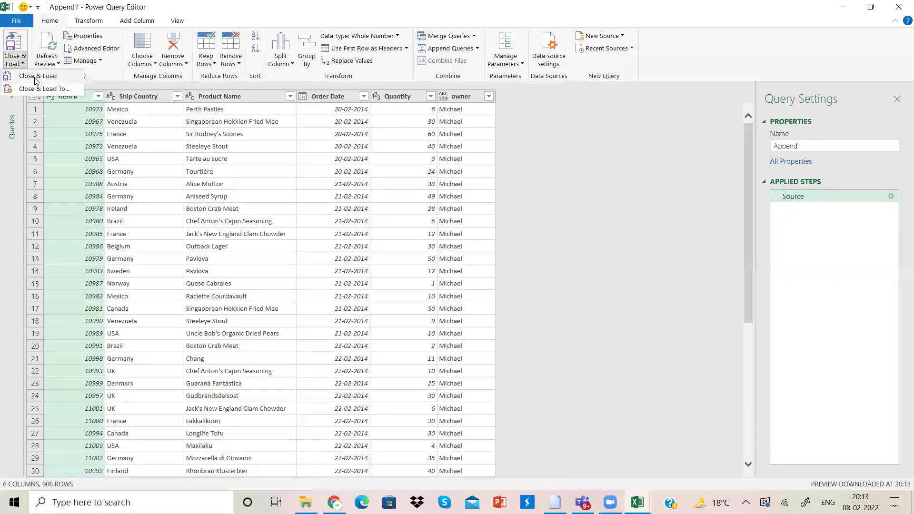
pyautogui.click(37, 76)
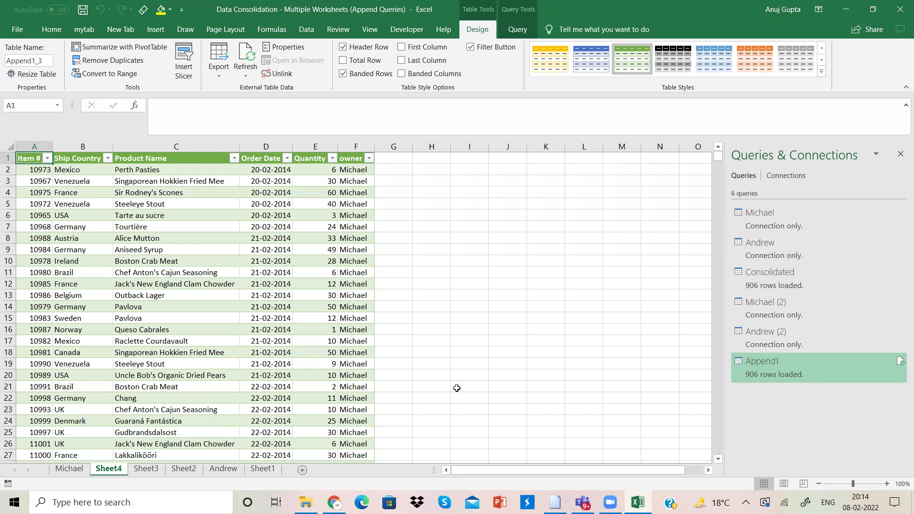
# - Close the consolidation workbook and open both workbooks from the Sales Data Compilation (Append Queries) folder in File Explorer
pyautogui.click(900, 5)
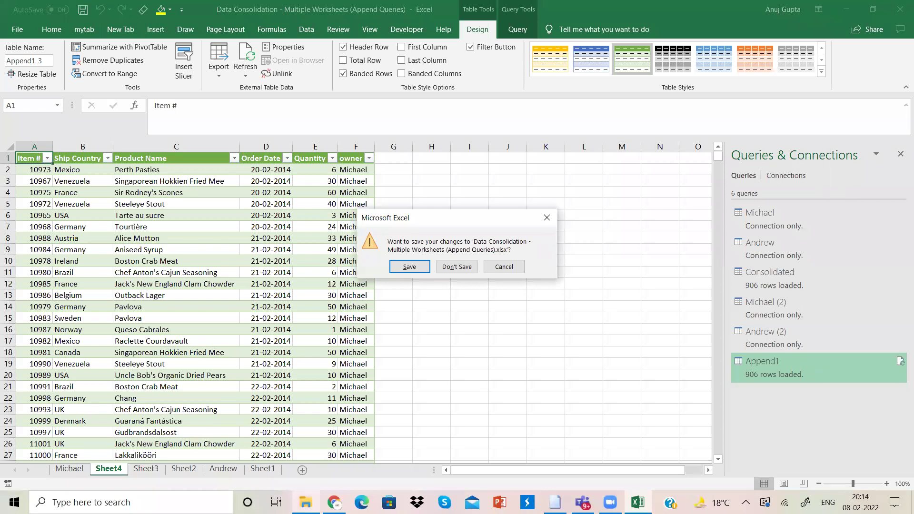
pyautogui.click(305, 502)
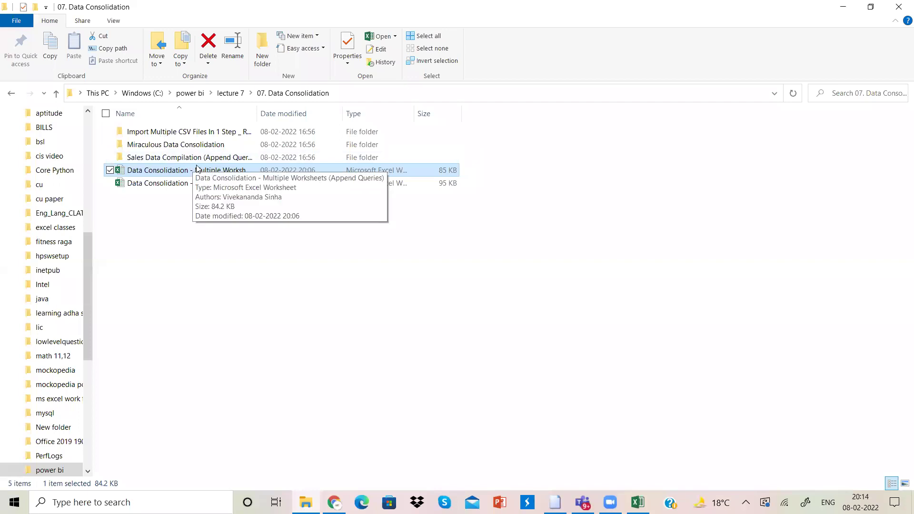
pyautogui.doubleClick(217, 158)
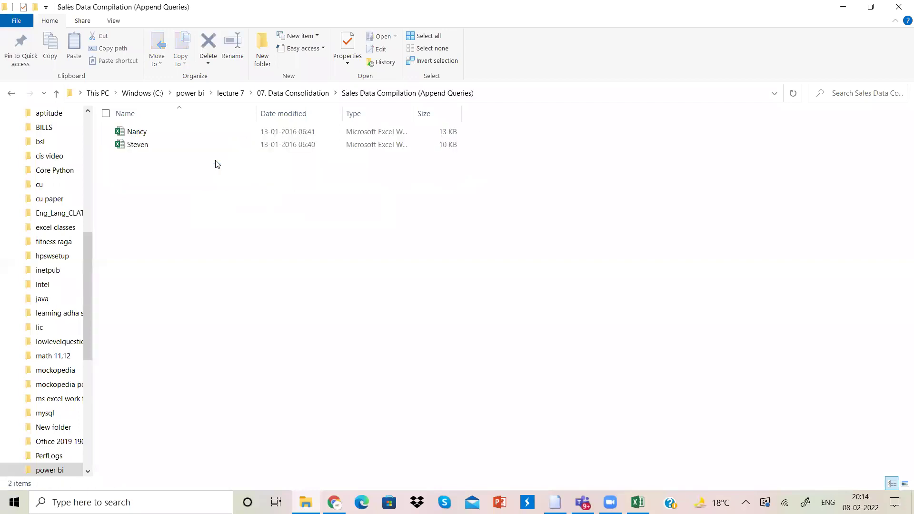
pyautogui.doubleClick(136, 132)
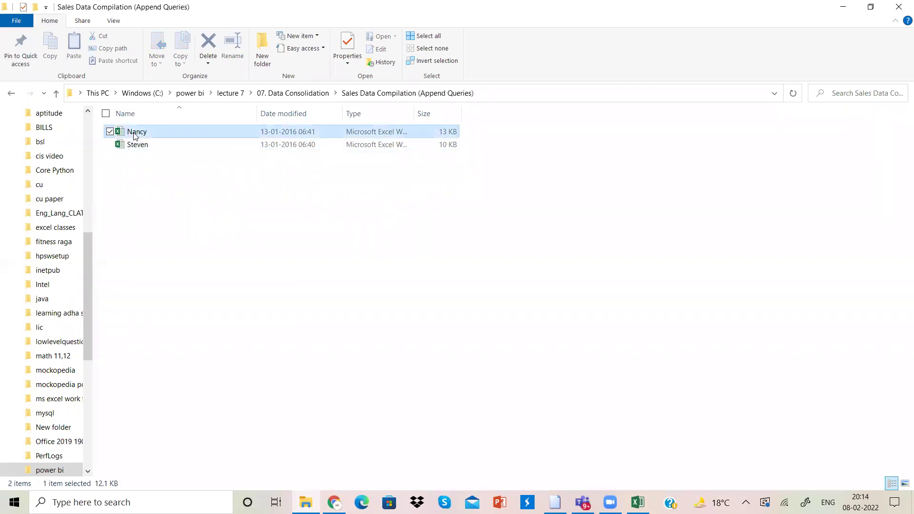
pyautogui.click(138, 144)
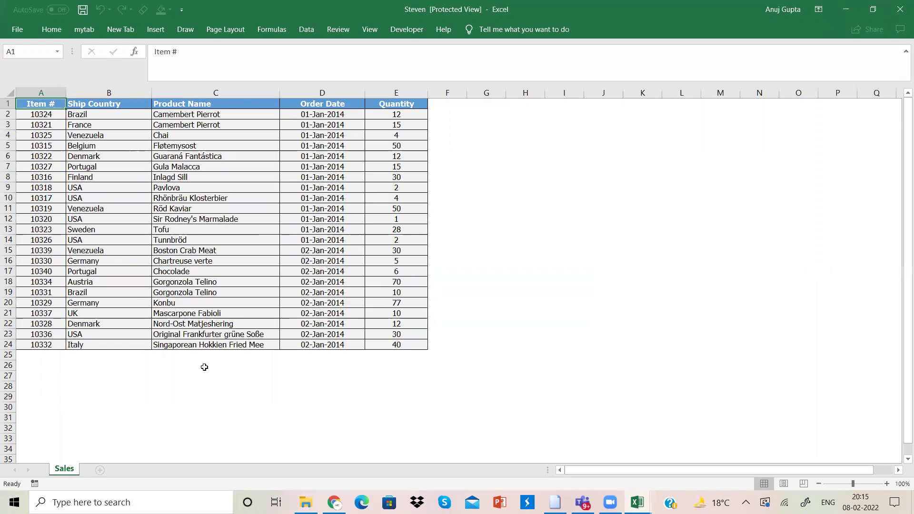
# - Create a new blank workbook and start a data import from an Excel workbook file
pyautogui.hotkey('ctrl', 'n')
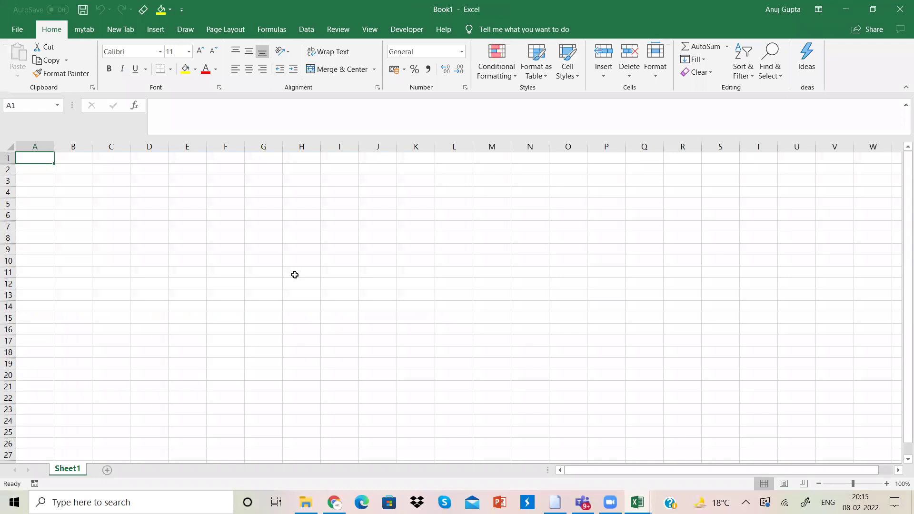
pyautogui.click(305, 30)
pyautogui.click(18, 71)
pyautogui.moveTo(40, 96)
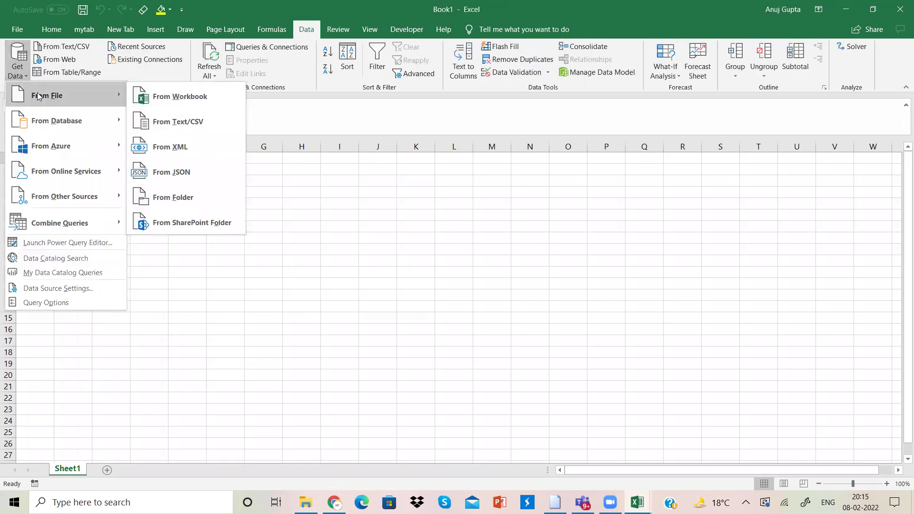
pyautogui.click(157, 97)
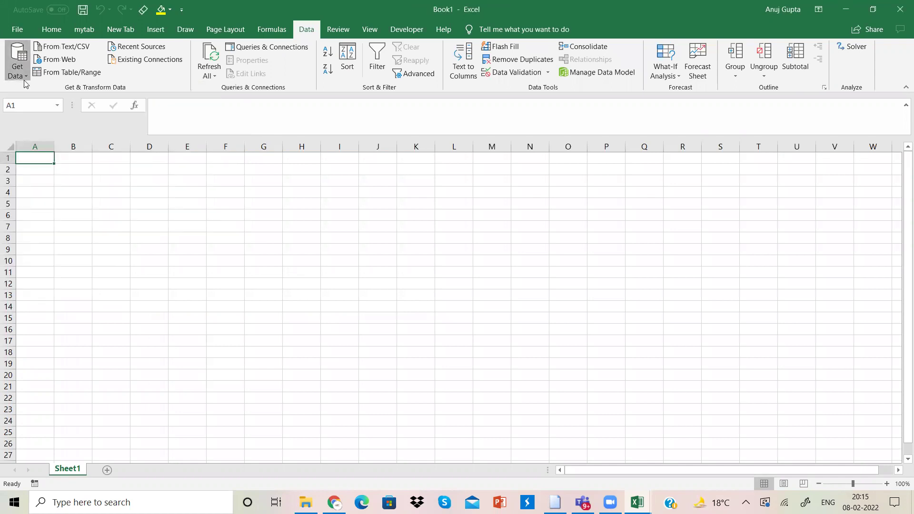
pyautogui.click(23, 77)
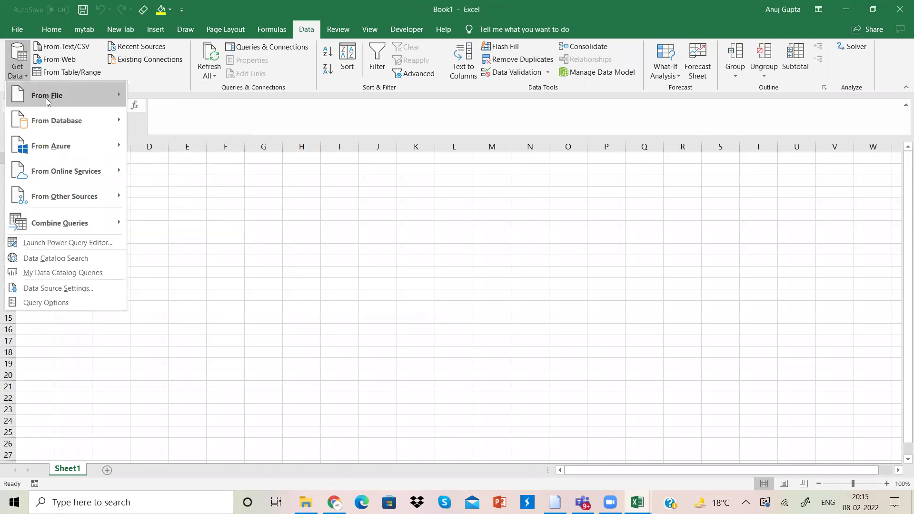
pyautogui.click(201, 95)
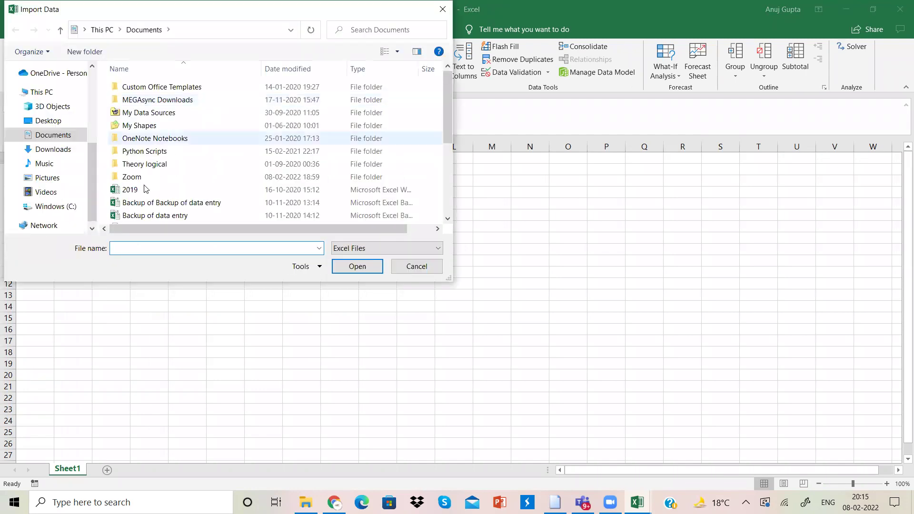
# - Browse to C:, power bi, lecture 7, 07. Data Consolidation, Sales Data Compilation (Append Queries) and open the first listed workbook as the data source
pyautogui.click(77, 208)
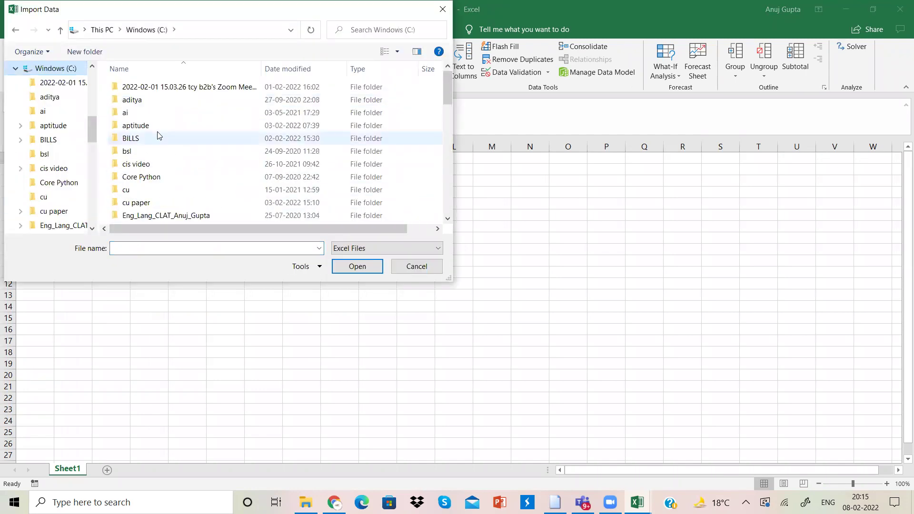
pyautogui.write('po')
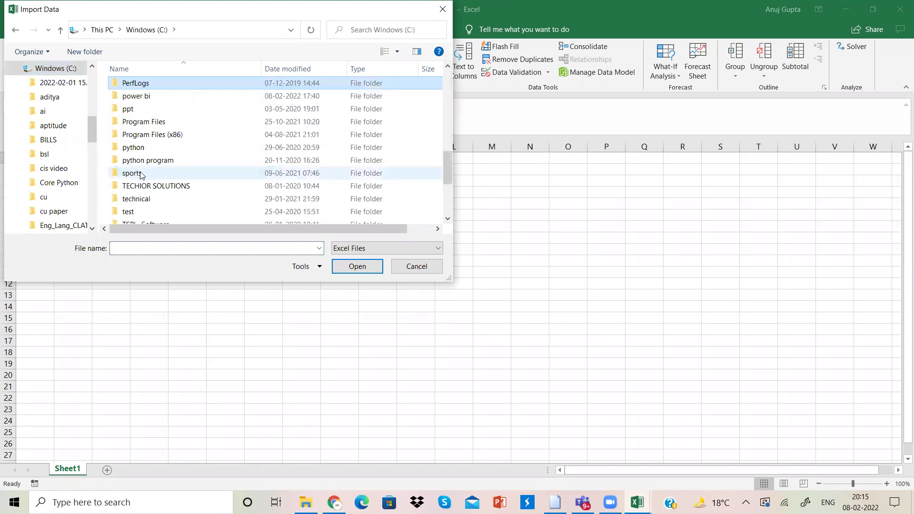
pyautogui.press('Return')
pyautogui.doubleClick(142, 164)
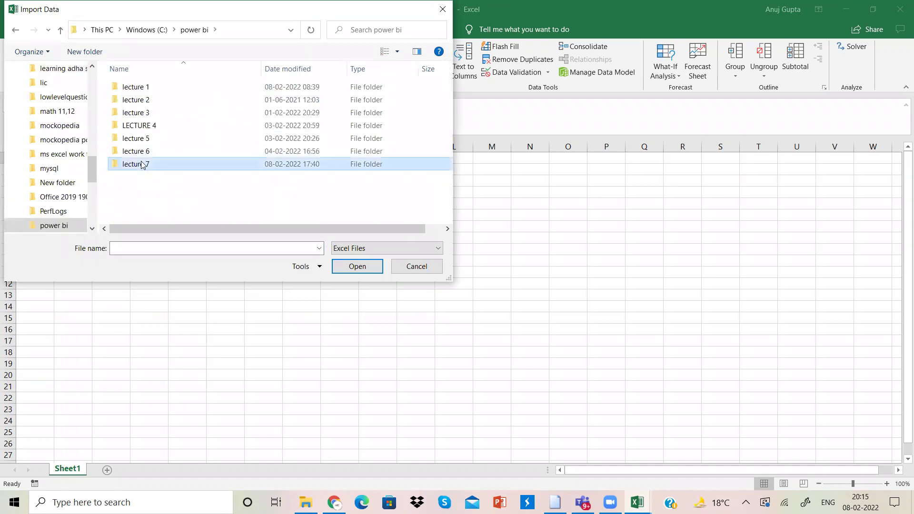
pyautogui.click(180, 92)
pyautogui.doubleClick(181, 91)
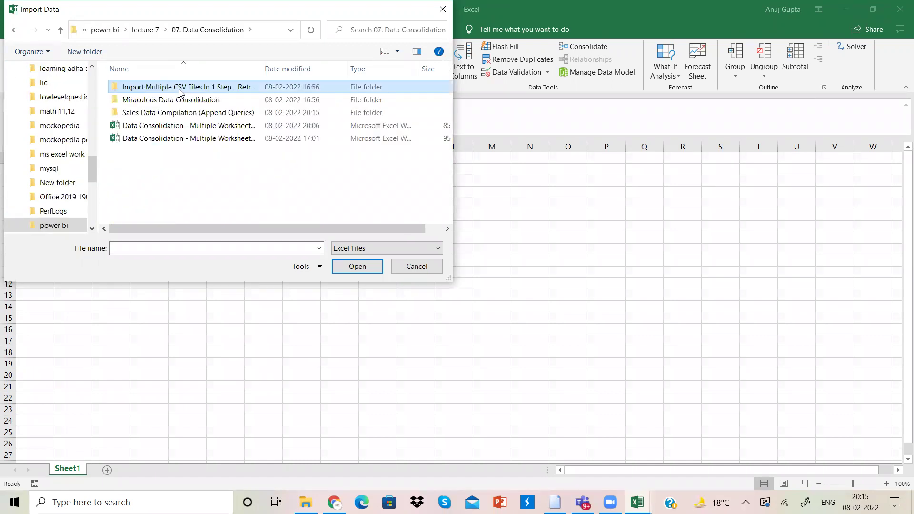
pyautogui.click(179, 111)
pyautogui.doubleClick(179, 111)
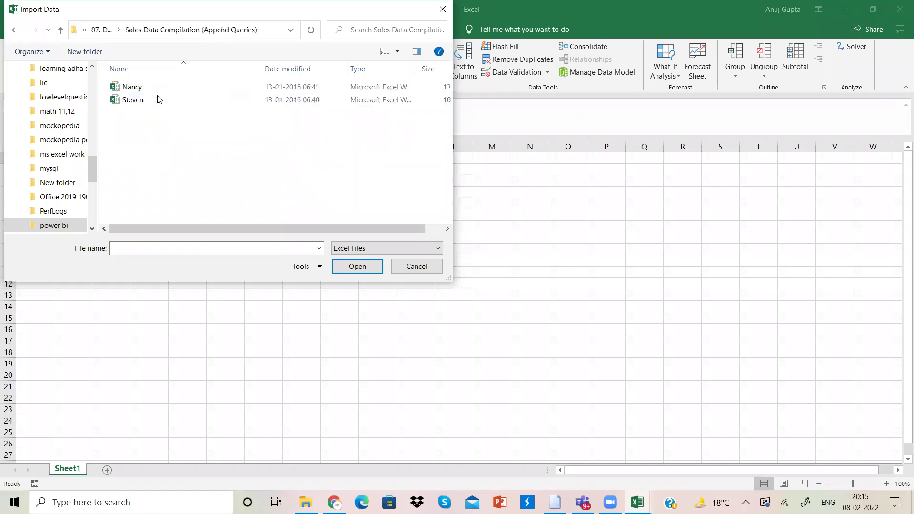
pyautogui.doubleClick(133, 88)
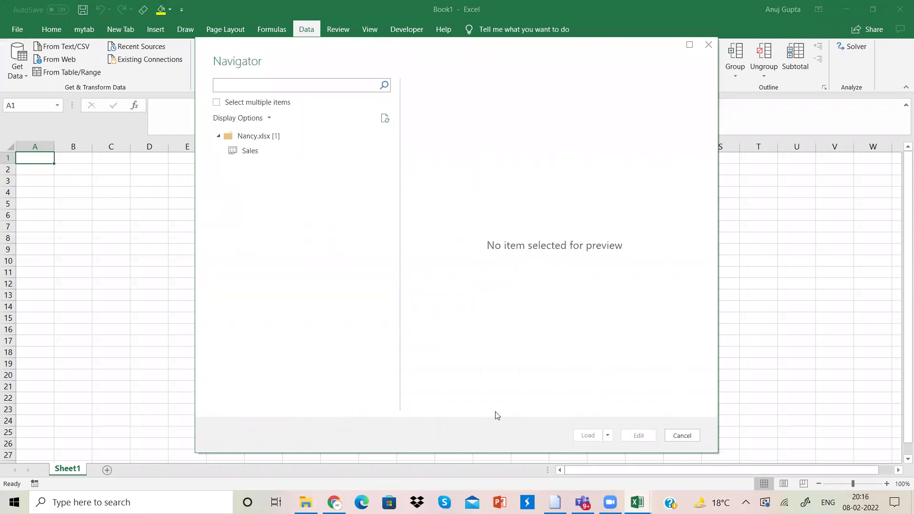
# - Load the Sales sheet of the first source workbook into a new worksheet
pyautogui.click(246, 151)
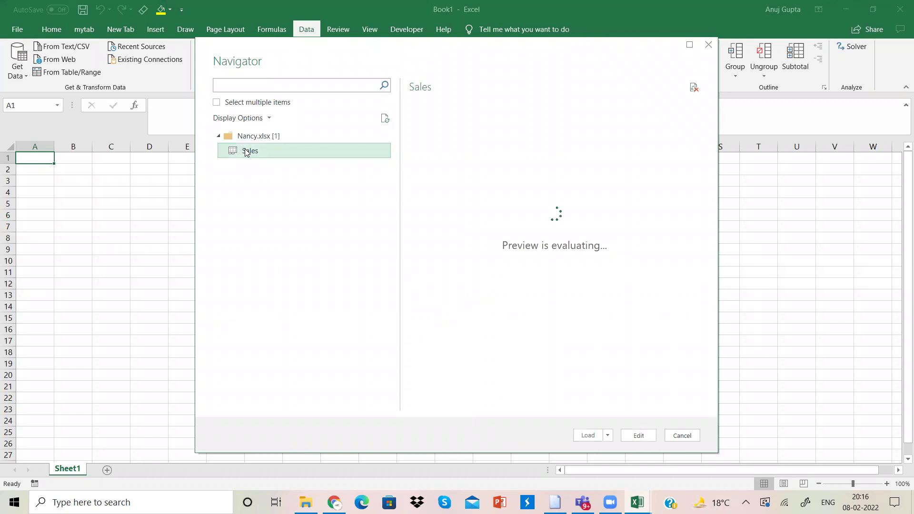
pyautogui.click(609, 436)
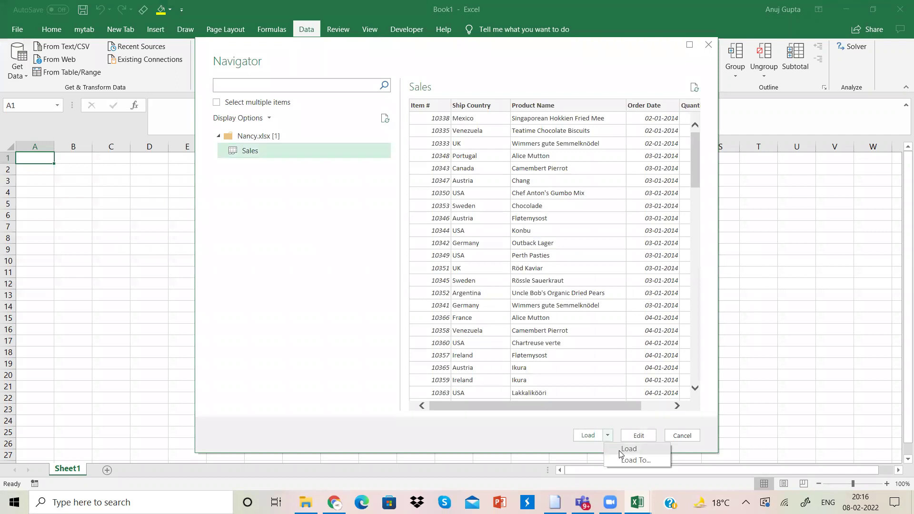
pyautogui.click(620, 450)
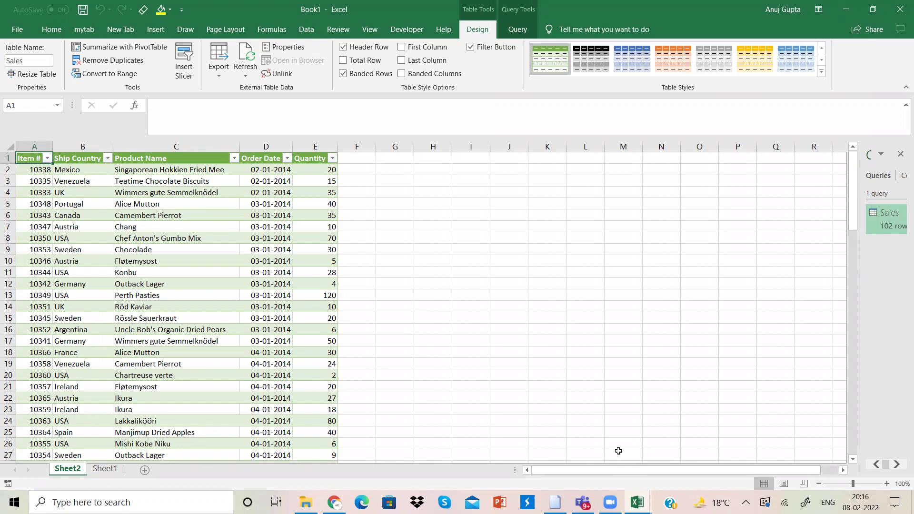
pyautogui.click(307, 29)
pyautogui.click(19, 71)
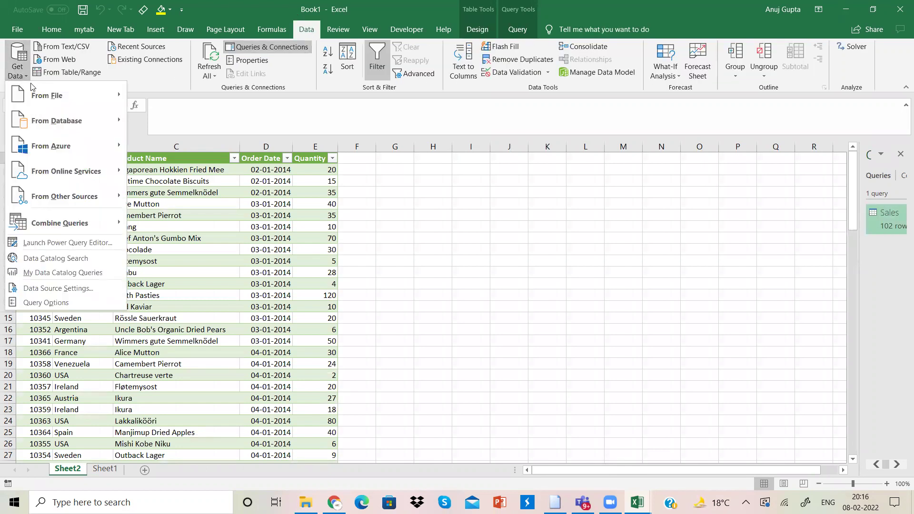
pyautogui.moveTo(62, 95)
pyautogui.click(172, 99)
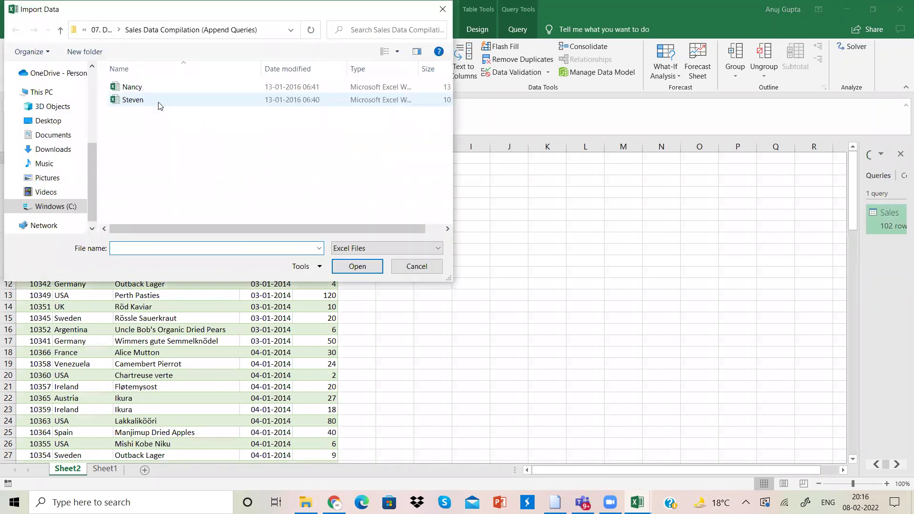
pyautogui.doubleClick(159, 103)
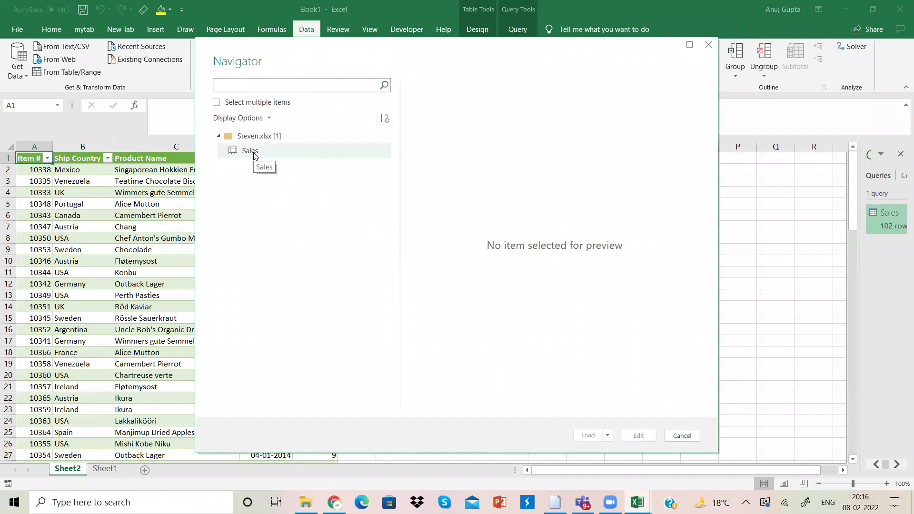
pyautogui.click(254, 153)
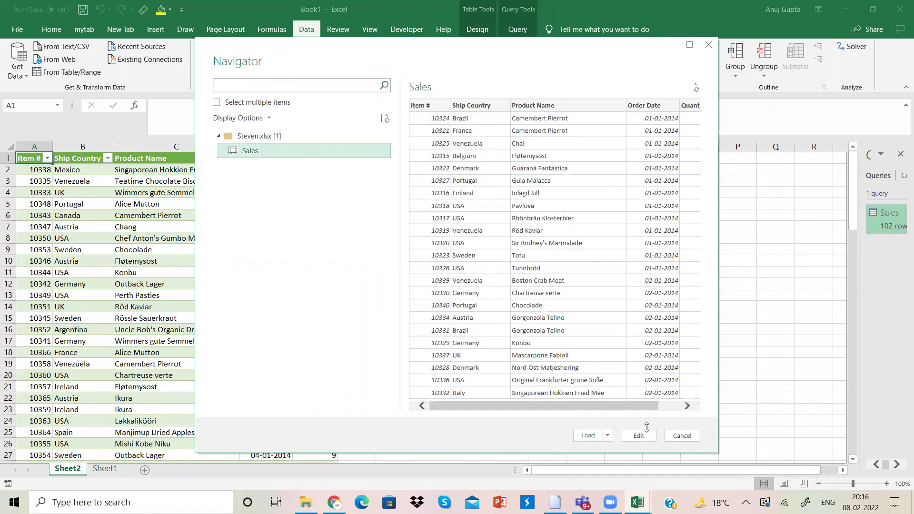
pyautogui.click(607, 435)
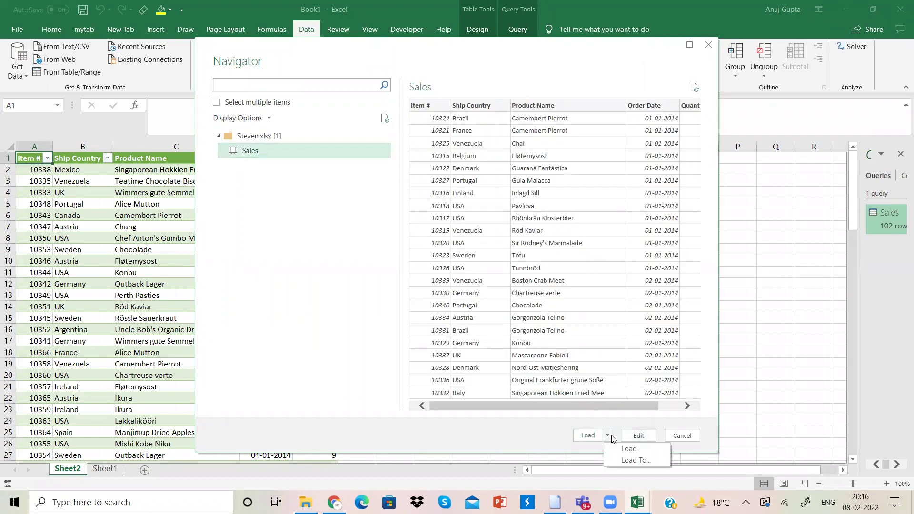
pyautogui.click(621, 460)
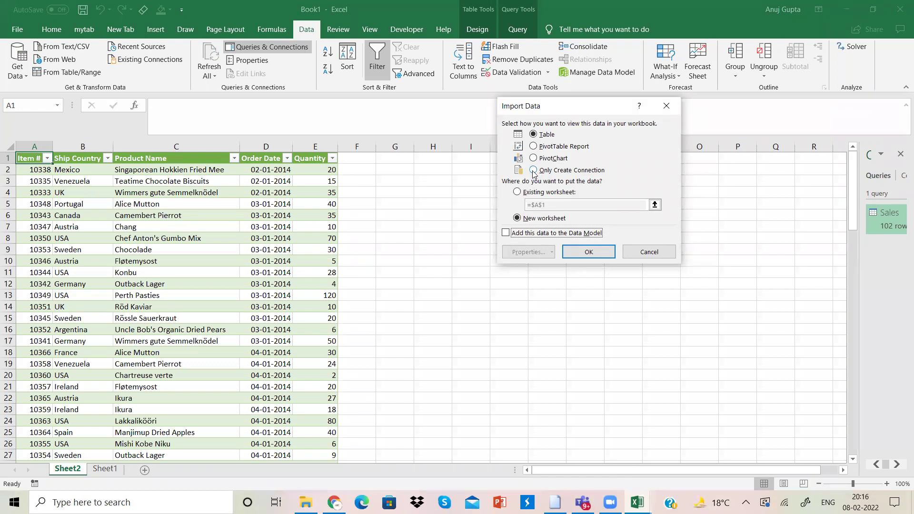
pyautogui.click(633, 251)
# - Close Book1 without saving its changes and create a new blank workbook
pyautogui.click(900, 9)
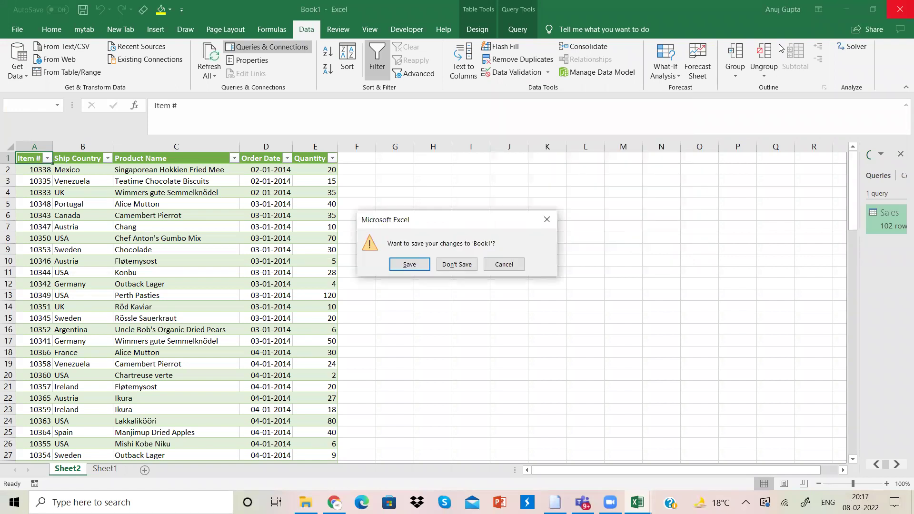
pyautogui.click(461, 265)
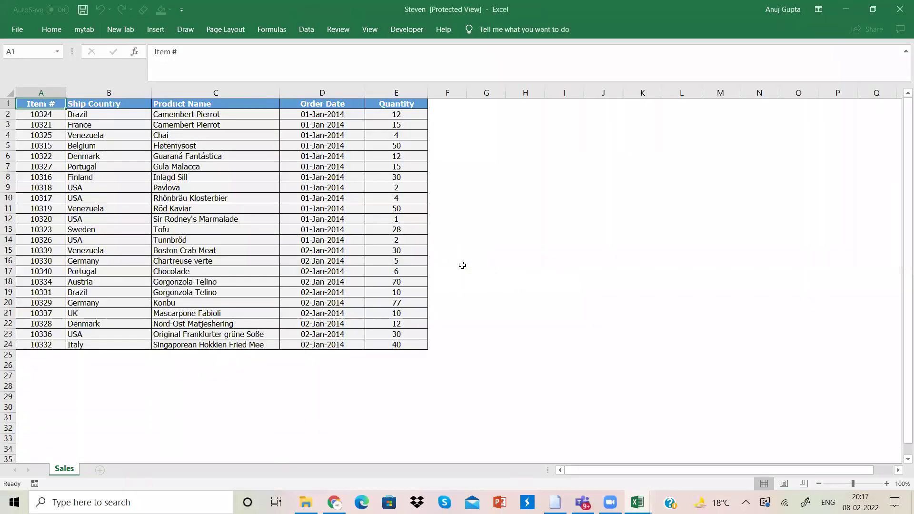
pyautogui.hotkey('ctrl', 'n')
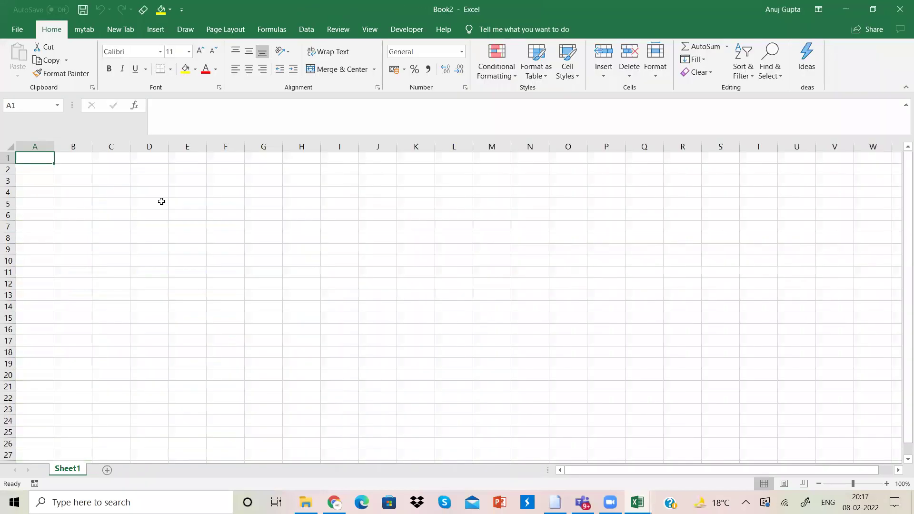
# - Import the Sales sheet from the first listed workbook in Sales Data Compilation (Append Queries) as a connection-only query
pyautogui.click(305, 34)
pyautogui.click(21, 77)
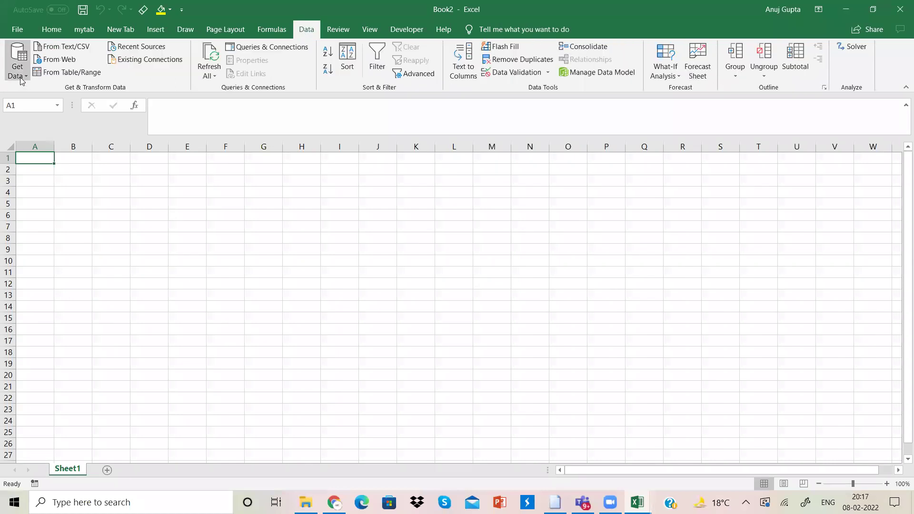
pyautogui.moveTo(95, 90)
pyautogui.click(179, 99)
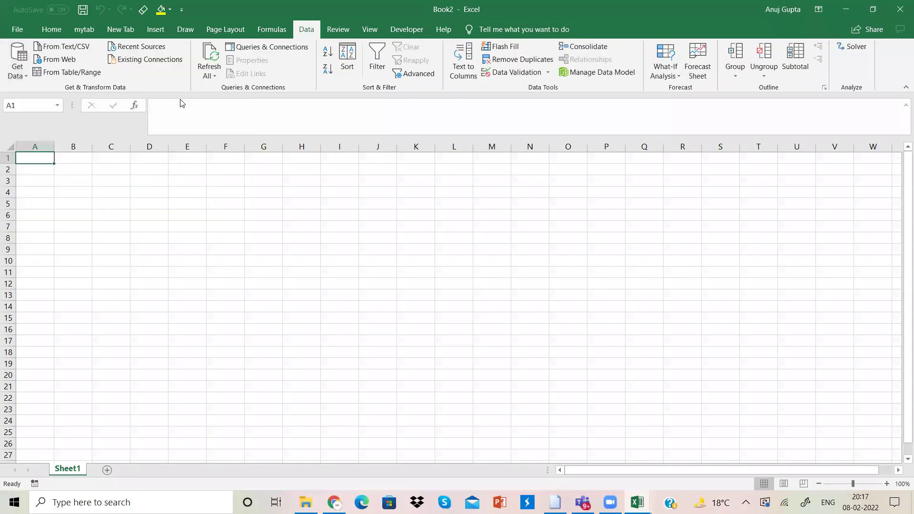
pyautogui.doubleClick(140, 87)
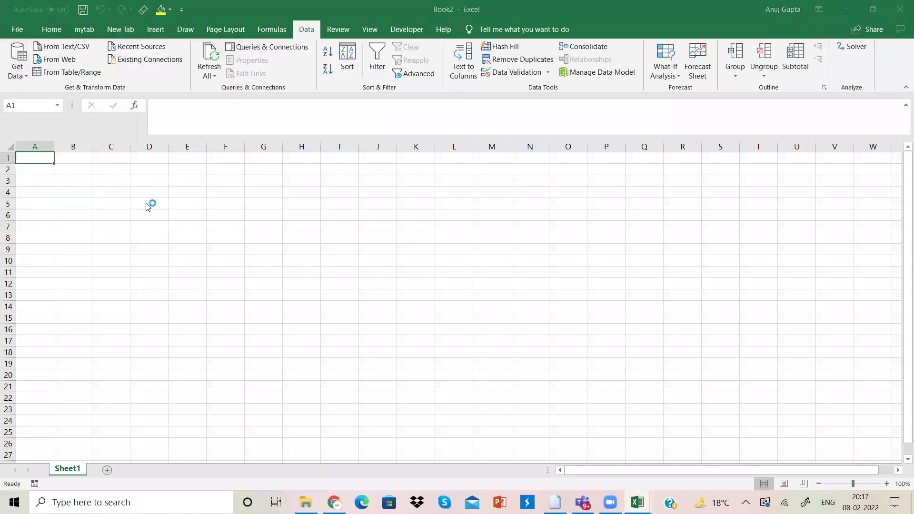
pyautogui.click(252, 151)
pyautogui.click(608, 435)
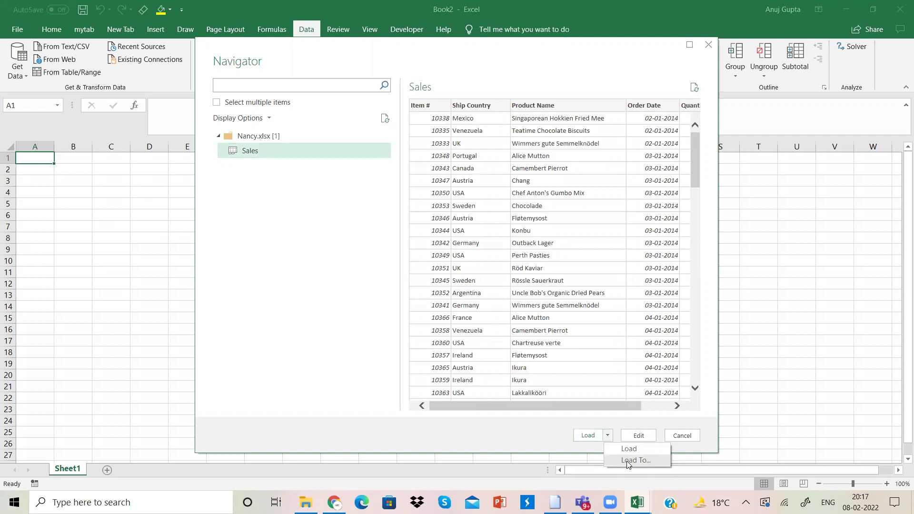
pyautogui.click(627, 460)
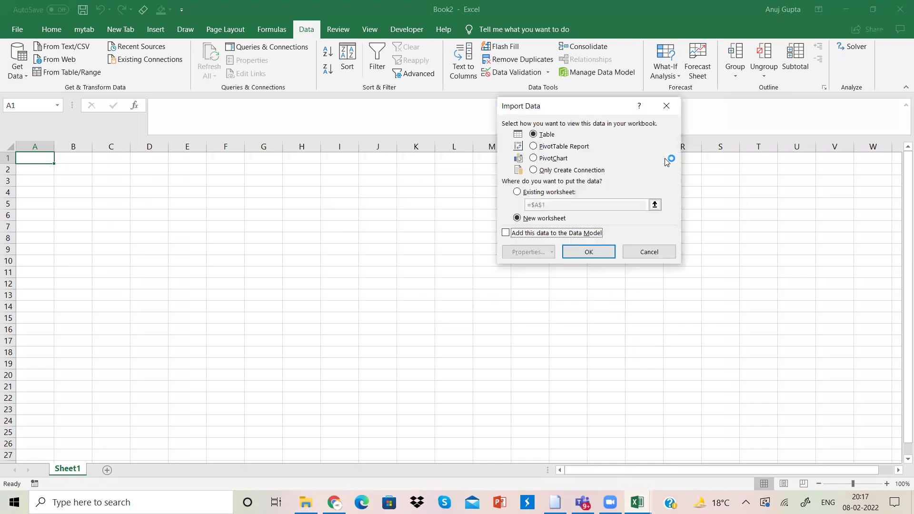
pyautogui.click(562, 171)
pyautogui.click(585, 252)
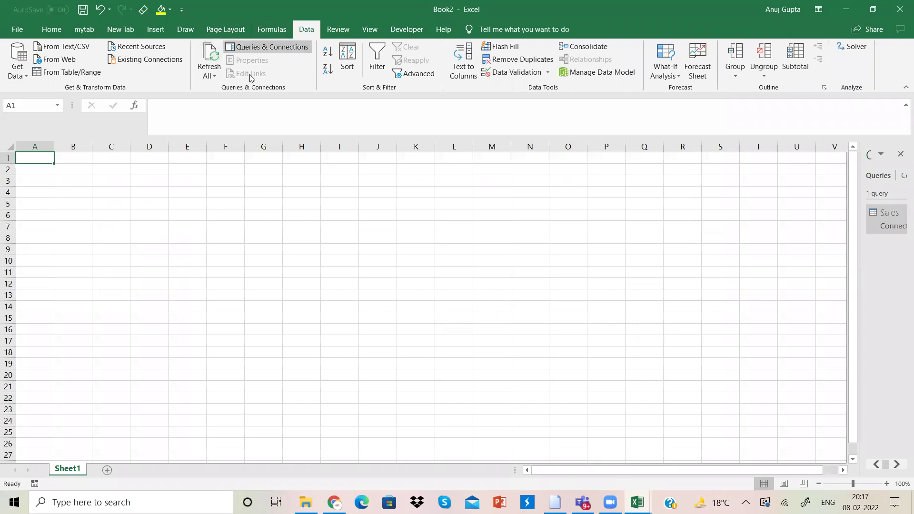
# - Import the Sales sheet from the second listed workbook in the same folder, also with Only Create Connection
pyautogui.click(9, 74)
pyautogui.moveTo(62, 95)
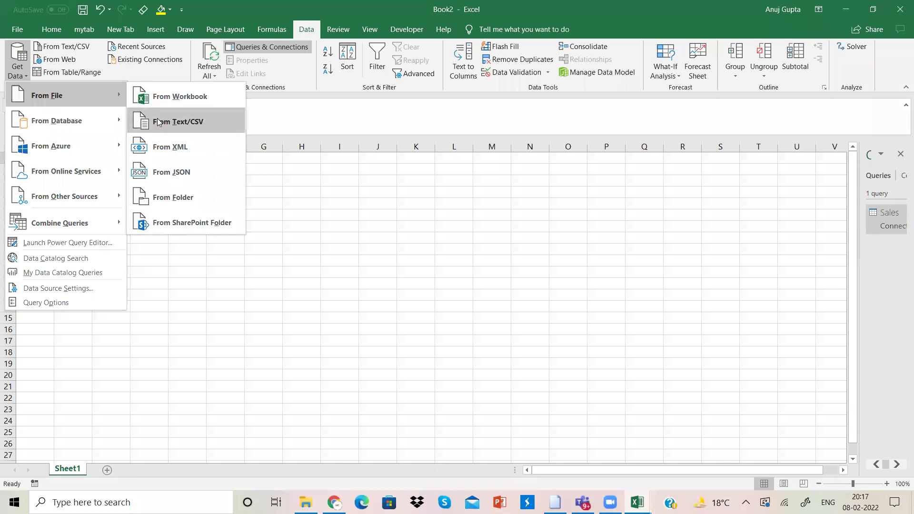
pyautogui.click(181, 99)
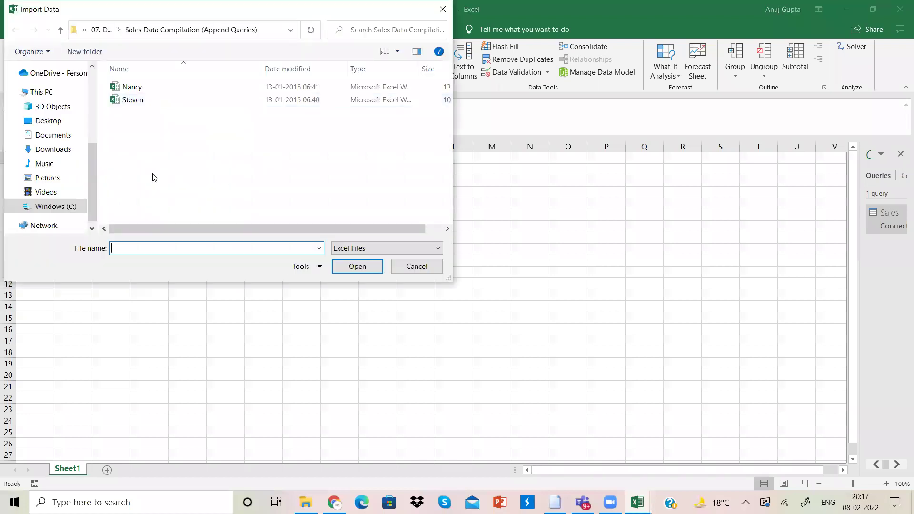
pyautogui.click(137, 101)
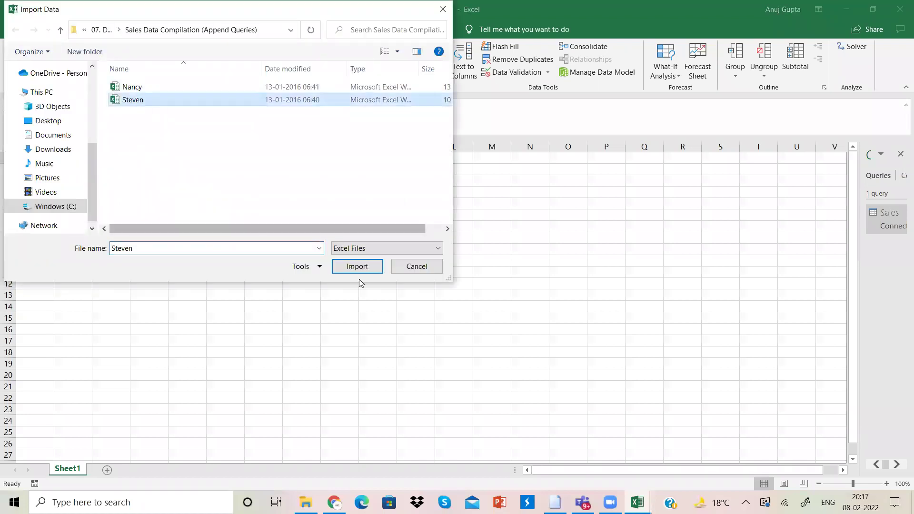
pyautogui.doubleClick(176, 100)
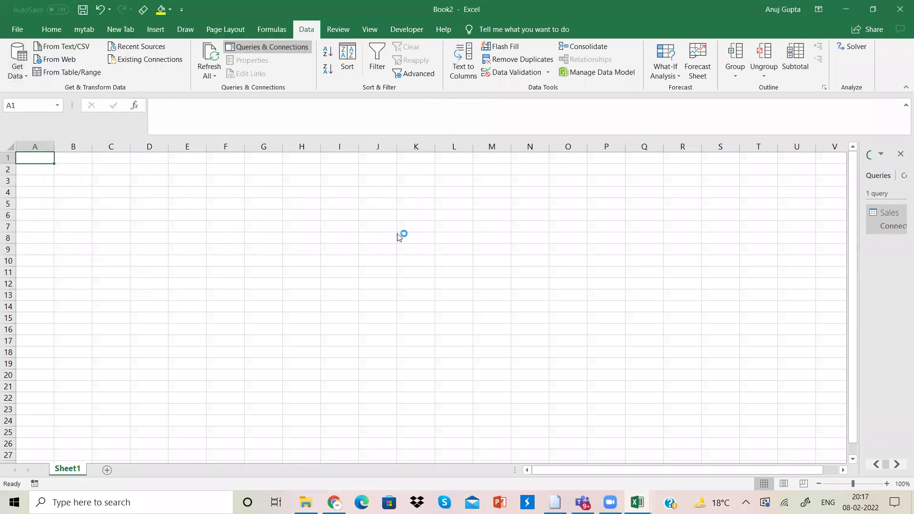
pyautogui.click(245, 151)
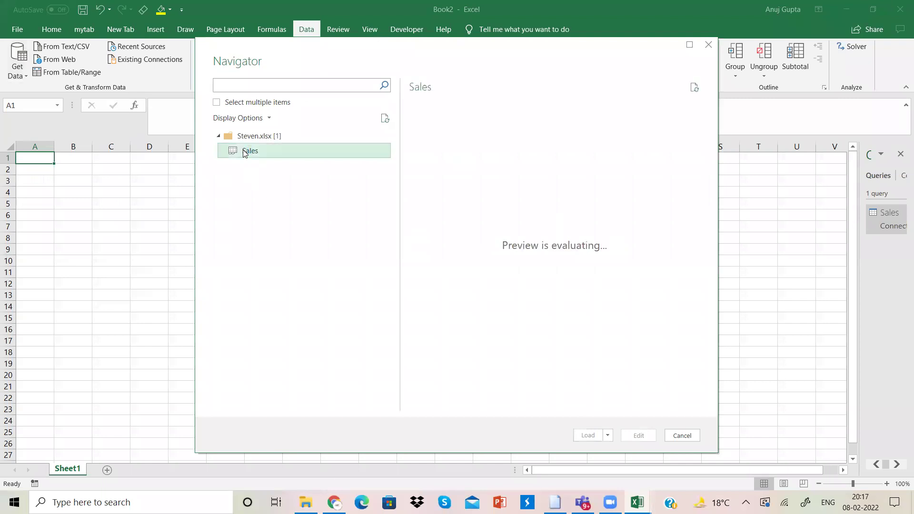
pyautogui.click(607, 436)
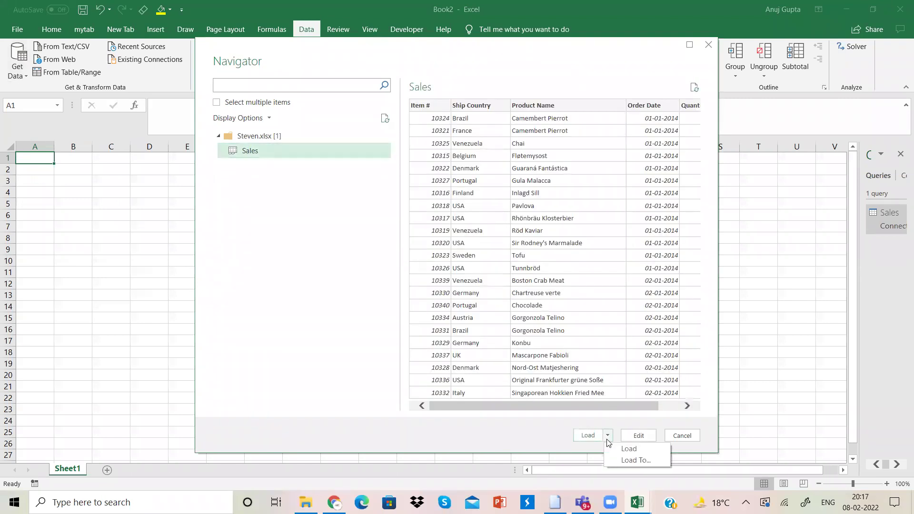
pyautogui.click(619, 461)
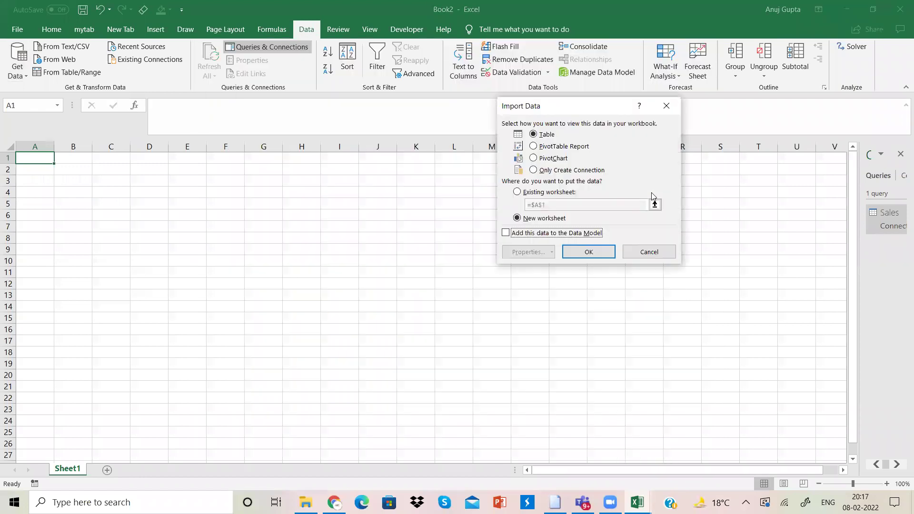
pyautogui.click(571, 170)
pyautogui.click(585, 252)
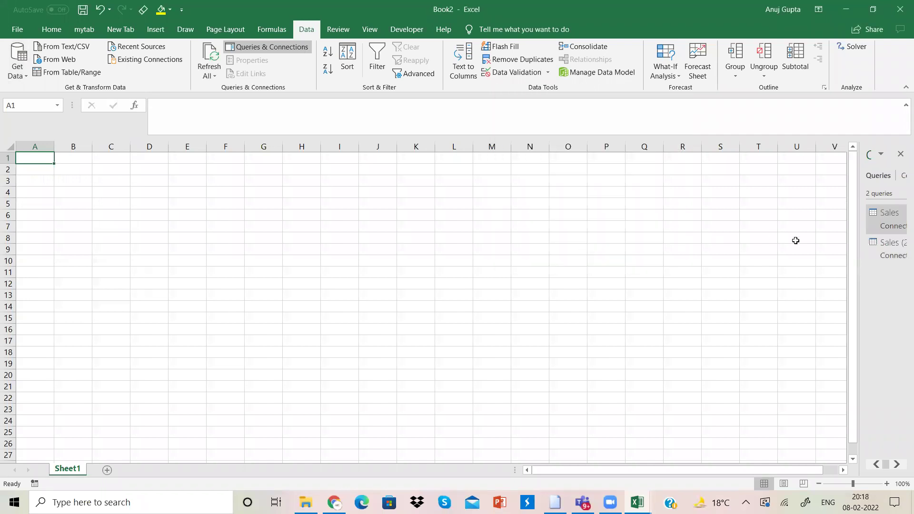
# - Rename the Sales and Sales (2) queries in lowercase after their respective source workbooks
pyautogui.rightClick(887, 223)
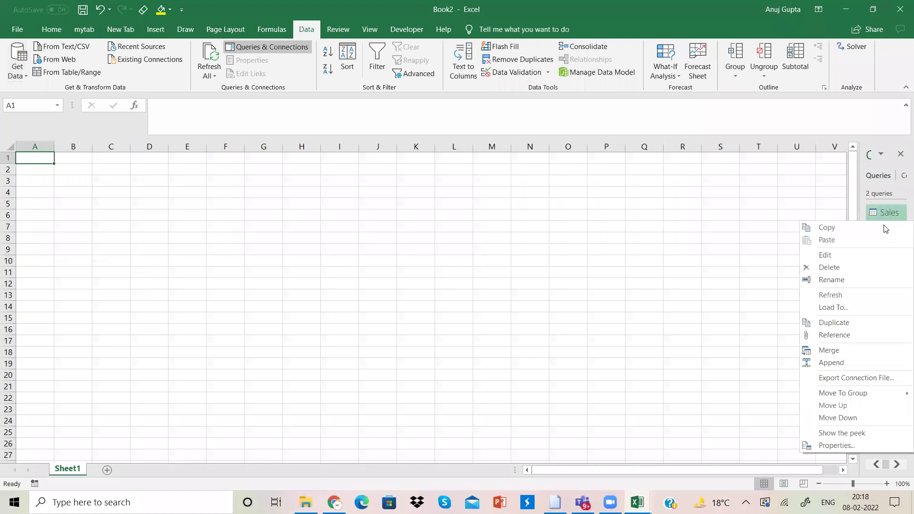
pyautogui.click(860, 280)
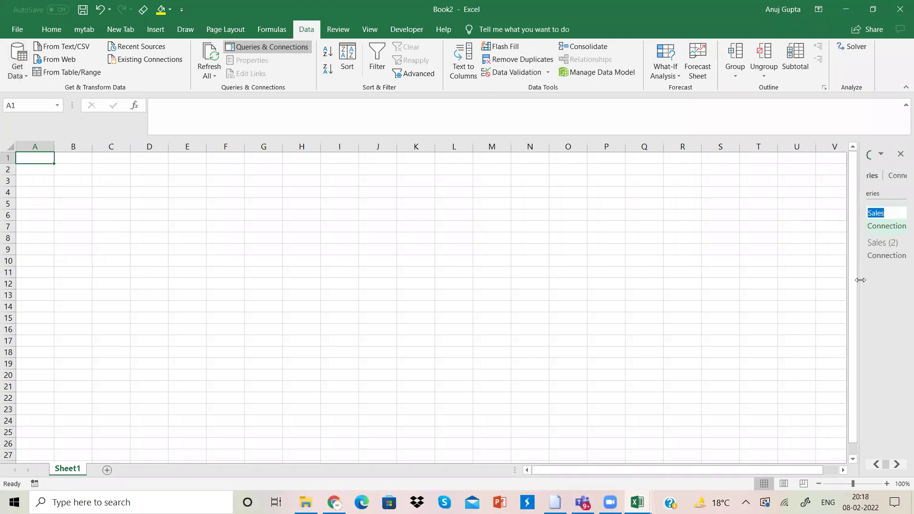
pyautogui.write('nancy')
pyautogui.press('Return')
pyautogui.rightClick(889, 246)
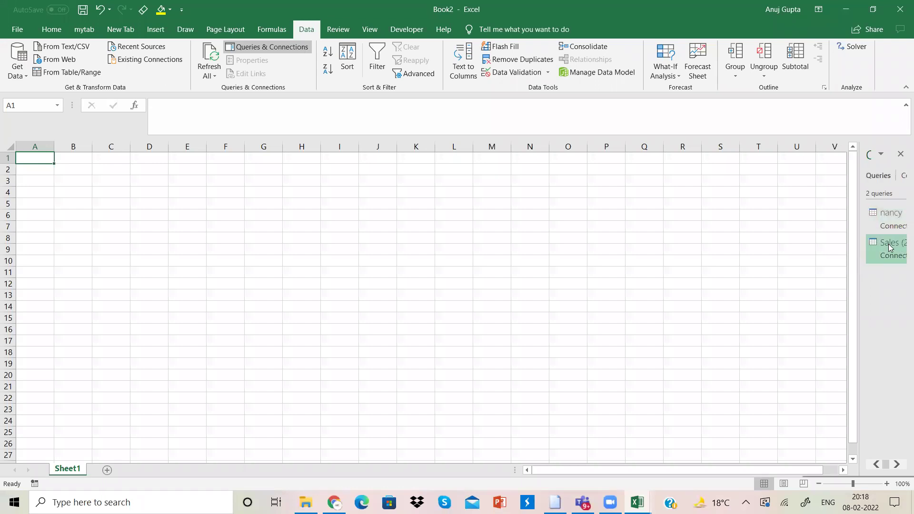
pyautogui.click(860, 307)
pyautogui.write('steven')
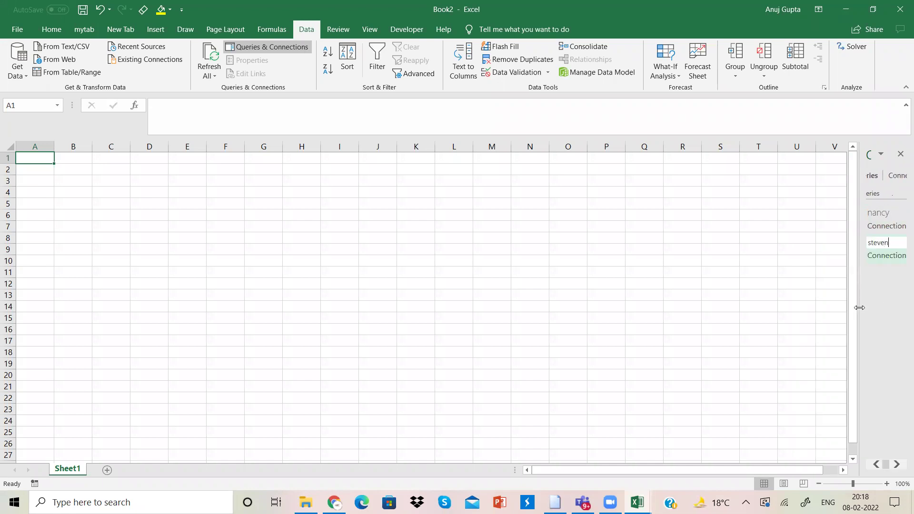
pyautogui.press('Return')
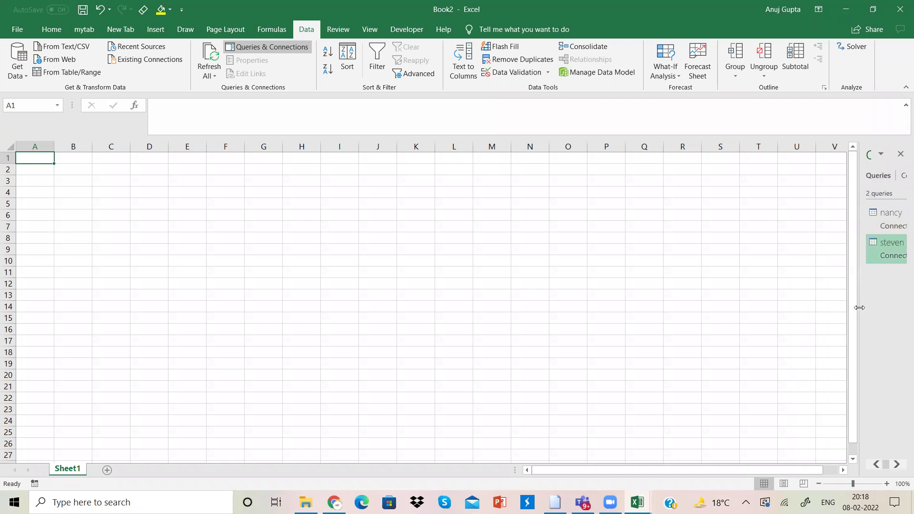
# - Append two tables, with the first workbook's query as the primary table and the second workbook's query as the table to append
pyautogui.click(888, 213)
pyautogui.rightClick(887, 212)
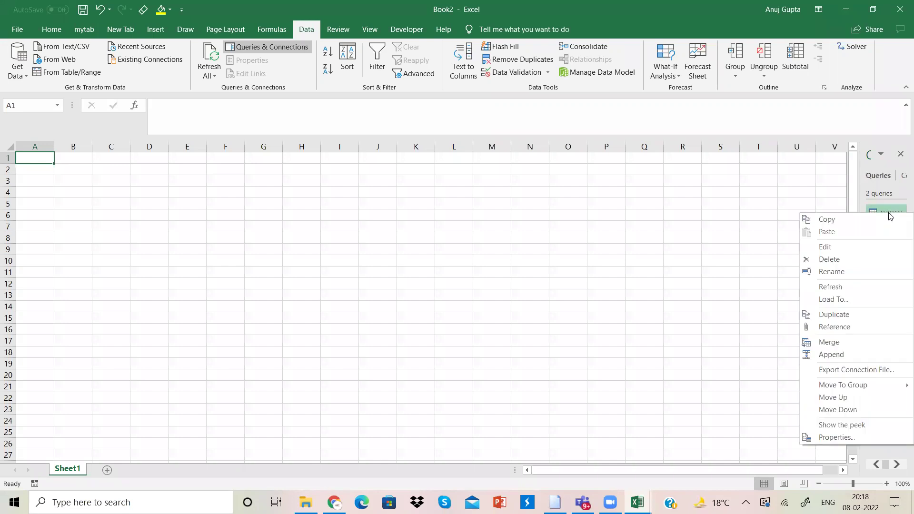
pyautogui.click(878, 354)
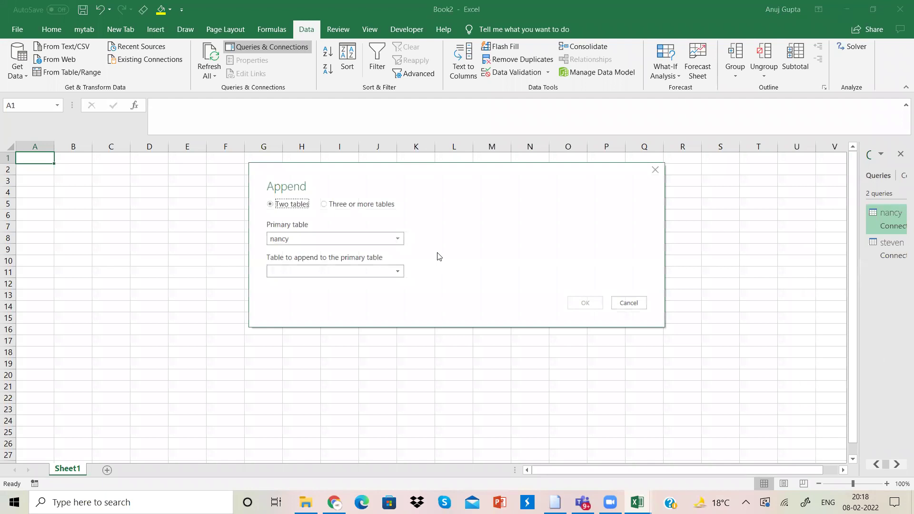
pyautogui.click(400, 270)
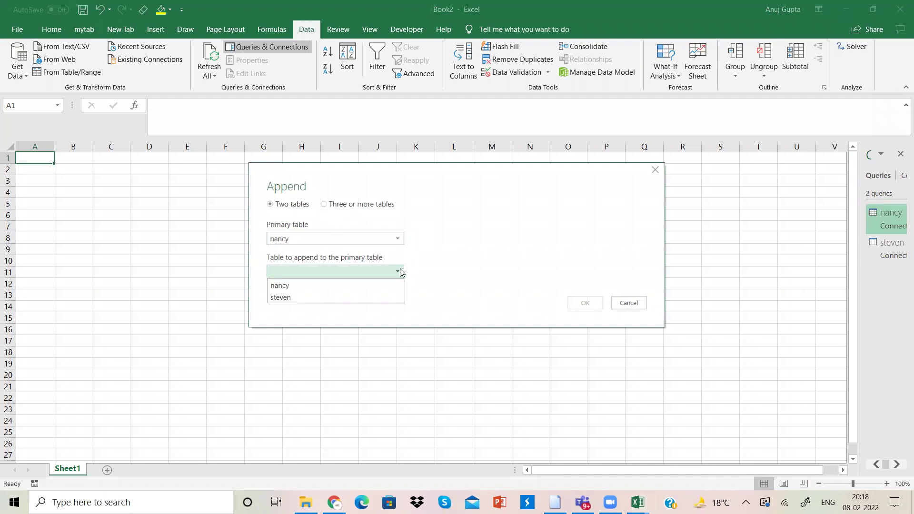
pyautogui.click(380, 296)
pyautogui.click(591, 301)
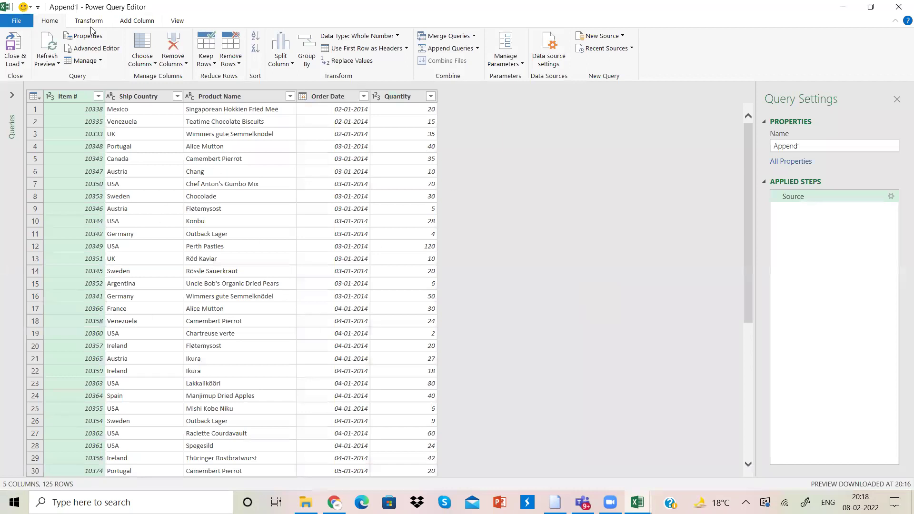
# - Close the Power Query Editor and load the Append1 query as a table in a new worksheet
pyautogui.click(14, 60)
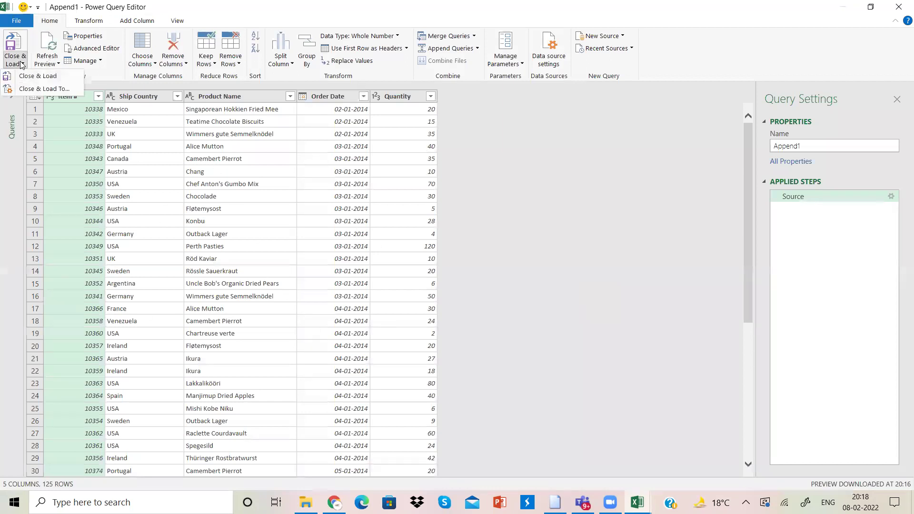
pyautogui.click(40, 88)
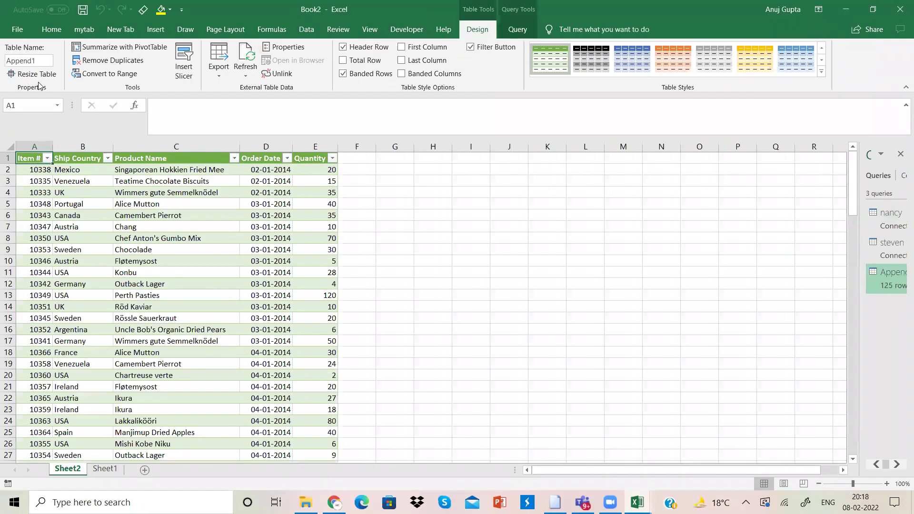
pyautogui.click(132, 305)
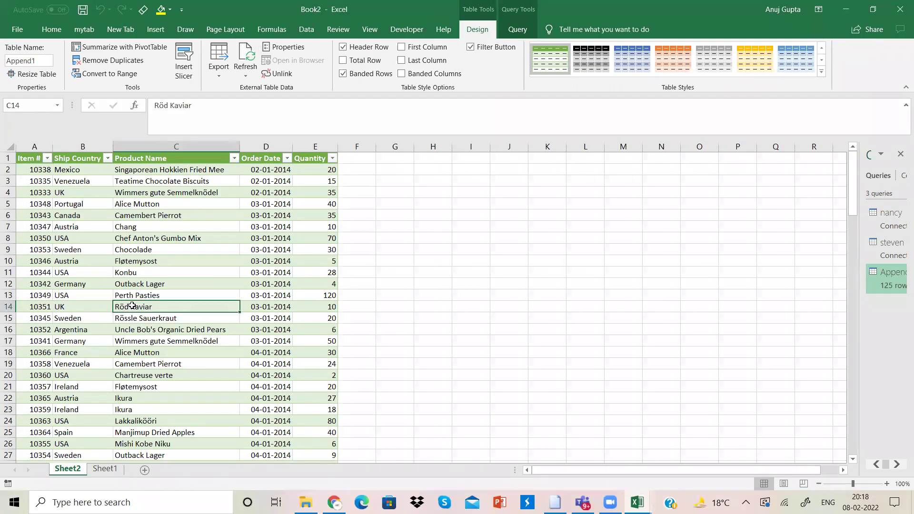
# - Examine the rows of the appended sales table in Sheet2 down to its end and back up
pyautogui.press('Down')
pyautogui.press('Down')
pyautogui.press('Down')
pyautogui.press('Down')
pyautogui.press('Down')
pyautogui.press('Down')
pyautogui.press('Down')
pyautogui.press('Down')
pyautogui.press('Down')
pyautogui.press('Down')
pyautogui.press('Down')
pyautogui.press('Down')
pyautogui.press('Down')
pyautogui.press('Down')
pyautogui.press('Down')
pyautogui.press('Down')
pyautogui.press('Down')
pyautogui.press('Down')
pyautogui.press('Down')
pyautogui.press('Down')
pyautogui.press('Down')
pyautogui.press('Down')
pyautogui.press('Down')
pyautogui.press('Down')
pyautogui.press('Down')
pyautogui.press('Down')
pyautogui.press('Down')
pyautogui.press('Down')
pyautogui.press('Down')
pyautogui.press('Down')
pyautogui.press('Down')
pyautogui.press('Down')
pyautogui.press('Down')
pyautogui.press('Down')
pyautogui.press('Down')
pyautogui.press('Down')
pyautogui.press('Down')
pyautogui.press('Down')
pyautogui.press('Down')
pyautogui.press('Down')
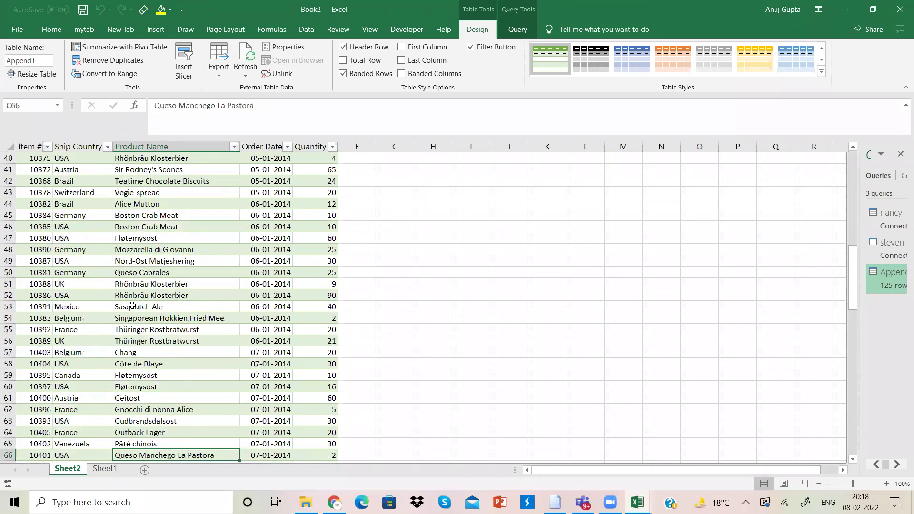
pyautogui.press('Down')
pyautogui.press('Down')
pyautogui.press('Down')
pyautogui.press('Down')
pyautogui.press('Down')
pyautogui.press('Down')
pyautogui.press('Down')
pyautogui.press('Down')
pyautogui.press('Down')
pyautogui.press('Down')
pyautogui.press('Down')
pyautogui.press('Down')
pyautogui.press('Down')
pyautogui.press('Down')
pyautogui.press('Down')
pyautogui.press('Down')
pyautogui.press('Down')
pyautogui.press('Down')
pyautogui.press('Down')
pyautogui.press('Down')
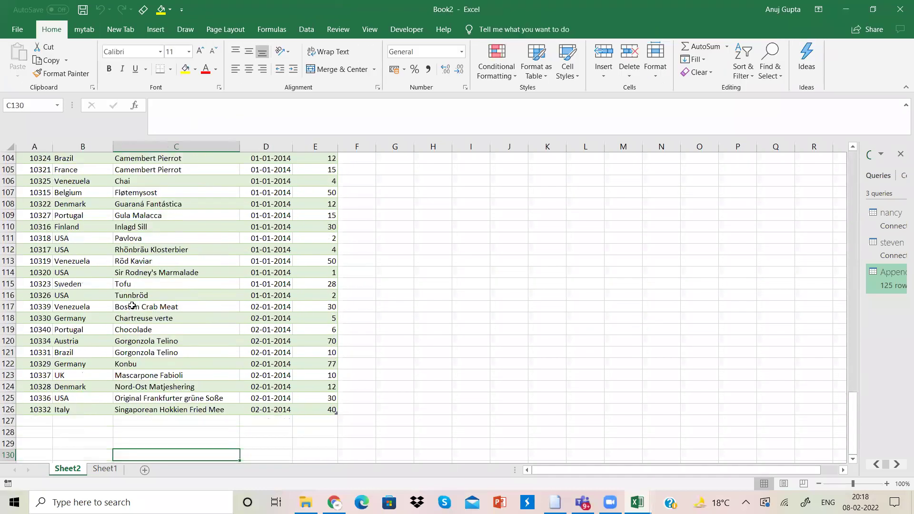
pyautogui.press('Up')
pyautogui.press('Up')
pyautogui.press('Up')
pyautogui.press('Up')
pyautogui.press('Up')
pyautogui.press('Up')
pyautogui.press('Up')
pyautogui.press('Up')
pyautogui.press('Up')
pyautogui.press('Up')
pyautogui.press('Up')
pyautogui.press('Up')
pyautogui.press('Up')
pyautogui.press('Up')
pyautogui.press('Up')
pyautogui.press('Up')
pyautogui.press('Up')
pyautogui.press('Up')
pyautogui.press('Up')
pyautogui.press('Up')
pyautogui.press('Up')
pyautogui.press('Up')
pyautogui.press('Up')
pyautogui.press('Up')
pyautogui.press('Up')
pyautogui.press('Up')
pyautogui.press('Up')
pyautogui.press('Up')
pyautogui.press('Up')
pyautogui.press('Up')
pyautogui.press('Up')
pyautogui.press('Up')
pyautogui.press('Up')
pyautogui.press('Up')
pyautogui.press('Up')
pyautogui.press('Up')
pyautogui.press('Up')
pyautogui.press('Up')
pyautogui.press('Up')
pyautogui.press('Up')
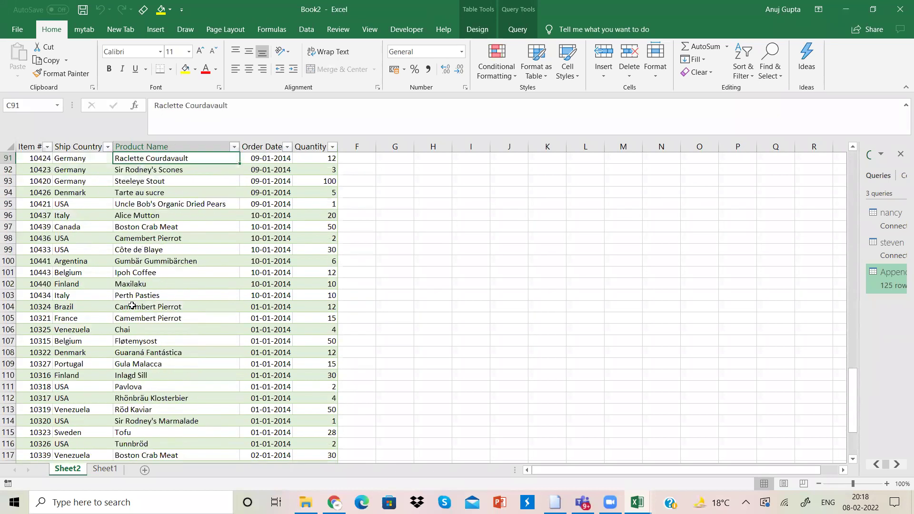
pyautogui.press('Up')
pyautogui.press('Up')
pyautogui.press('Up')
pyautogui.press('Up')
pyautogui.press('Up')
pyautogui.press('Up')
pyautogui.press('Up')
pyautogui.press('Up')
pyautogui.press('Up')
pyautogui.press('Up')
pyautogui.press('Up')
pyautogui.press('Up')
pyautogui.press('Up')
pyautogui.press('Up')
pyautogui.press('Up')
pyautogui.press('Up')
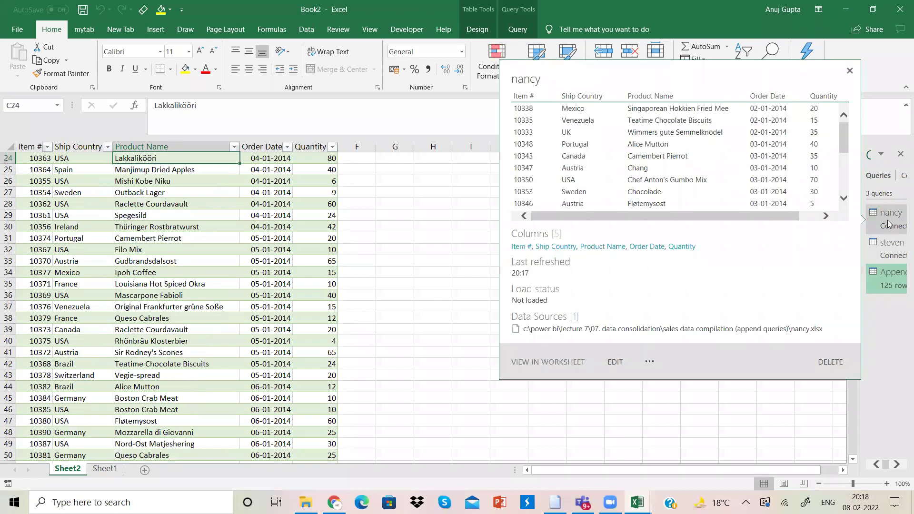
pyautogui.rightClick(887, 219)
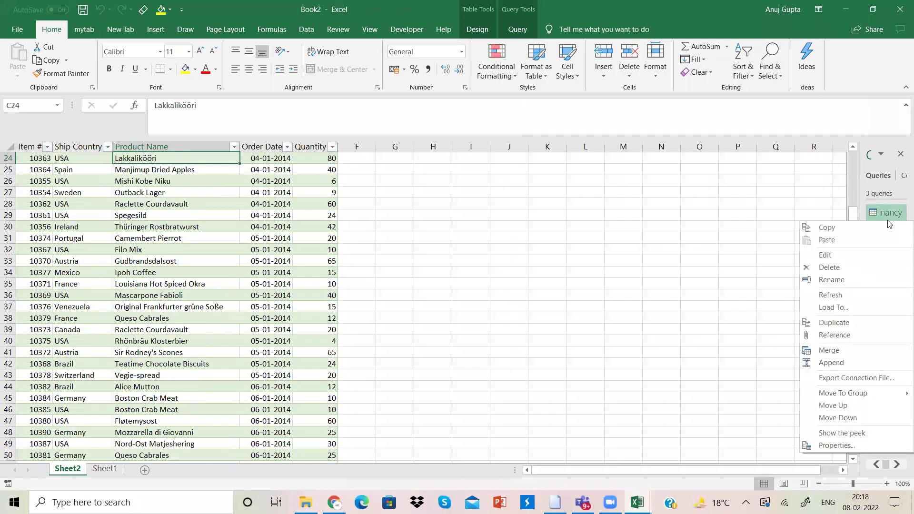
pyautogui.click(844, 363)
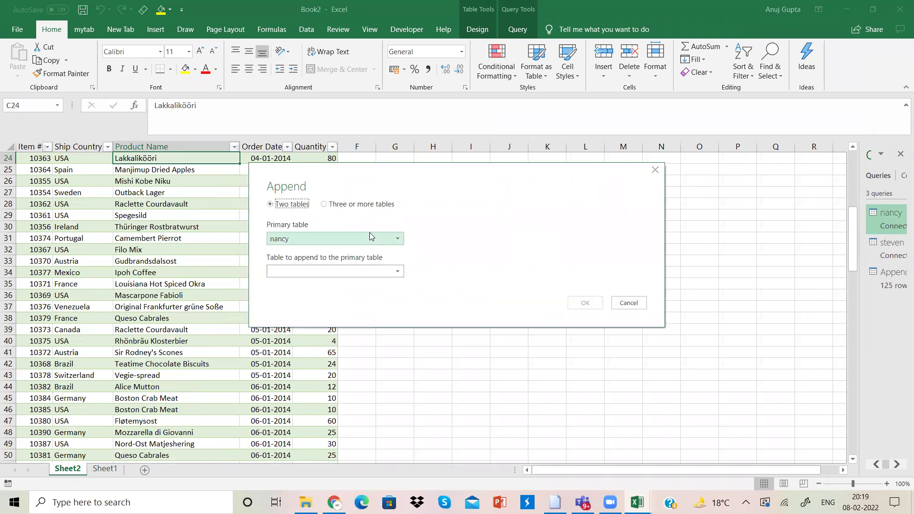
pyautogui.click(394, 238)
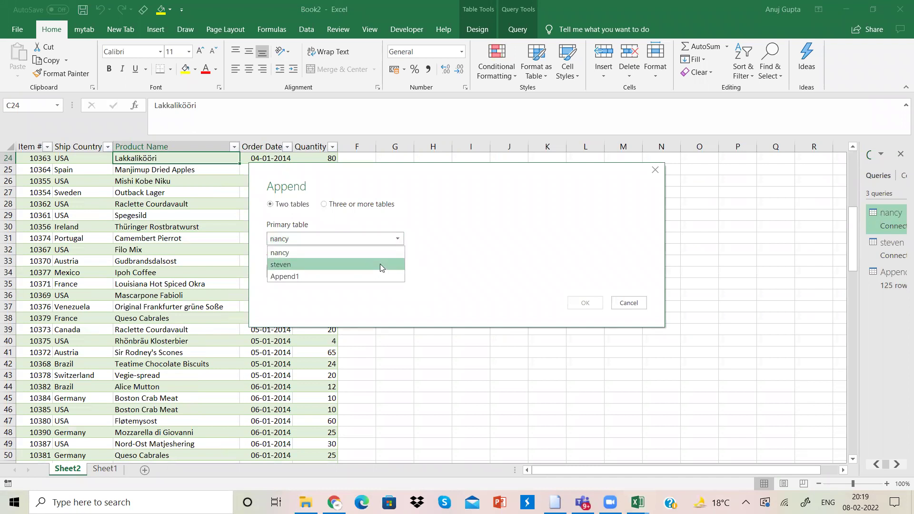
pyautogui.click(380, 263)
pyautogui.click(395, 271)
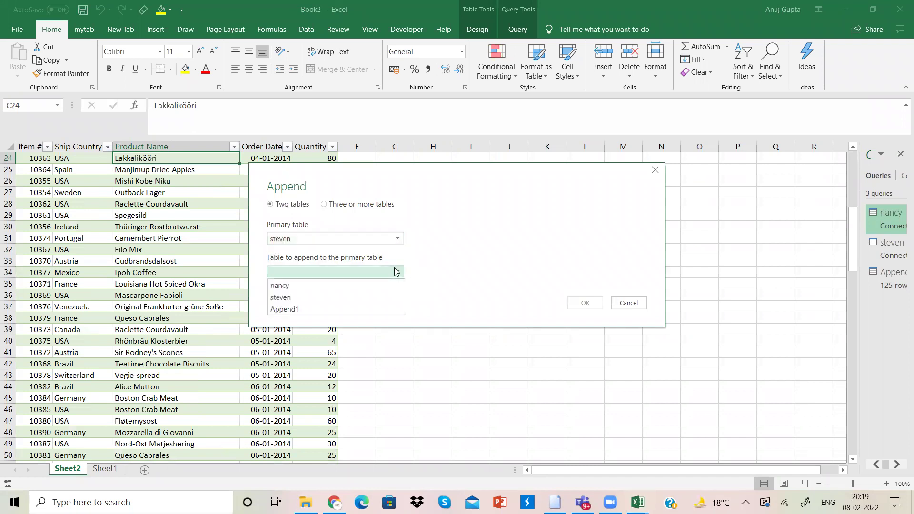
pyautogui.click(375, 285)
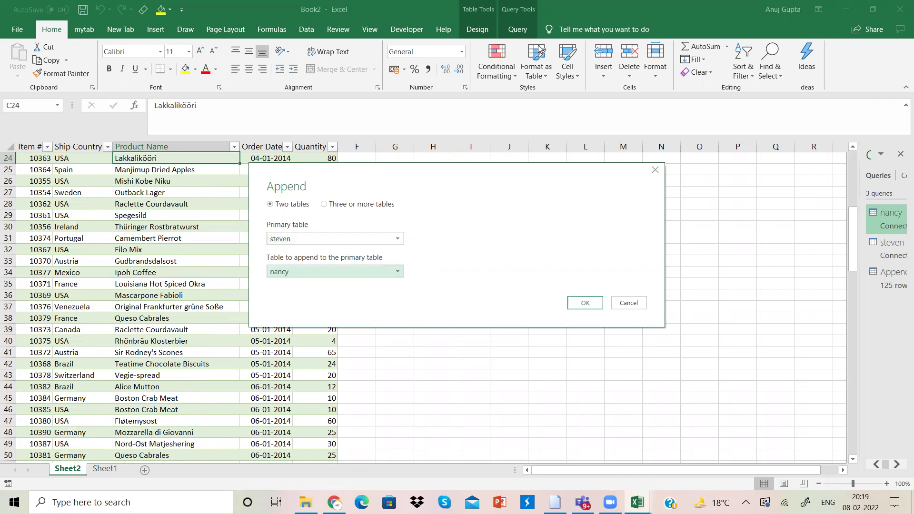
pyautogui.click(655, 167)
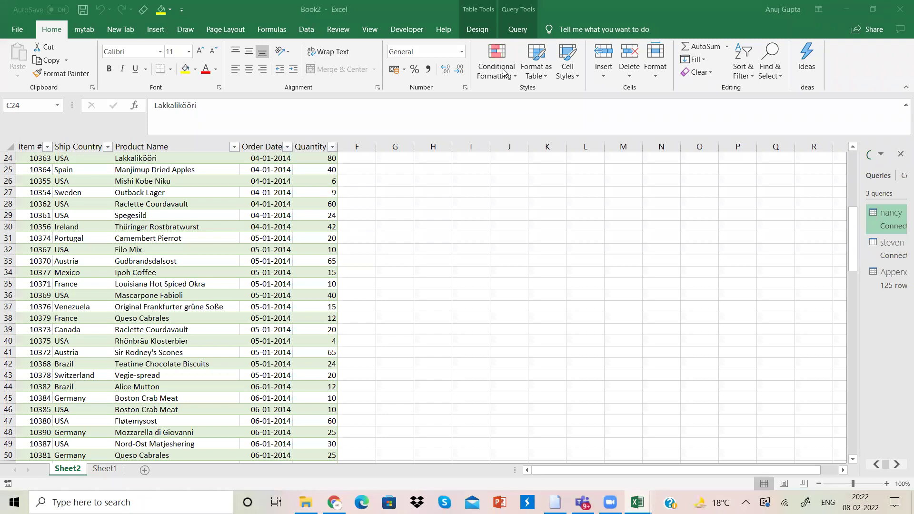
# - Open the Append1 query in the Power Query Editor and view its M code in the Advanced Editor
pyautogui.click(873, 227)
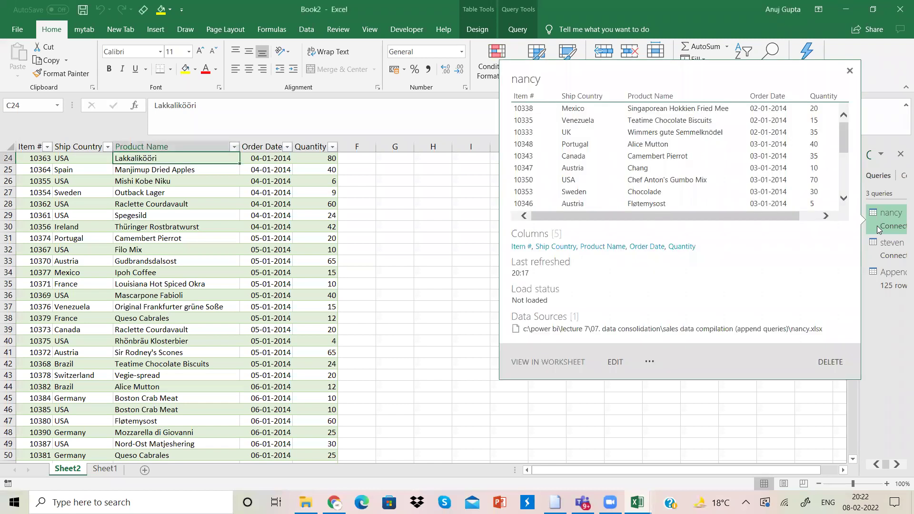
pyautogui.rightClick(876, 279)
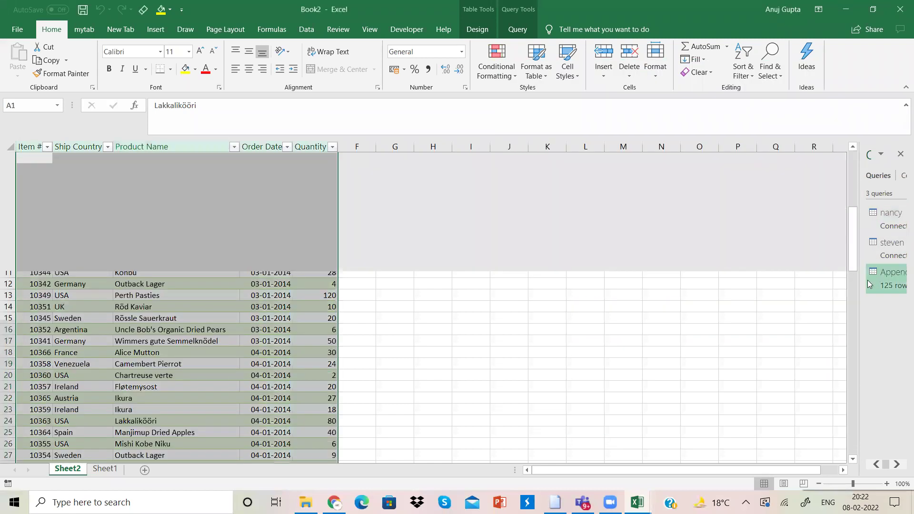
pyautogui.click(847, 295)
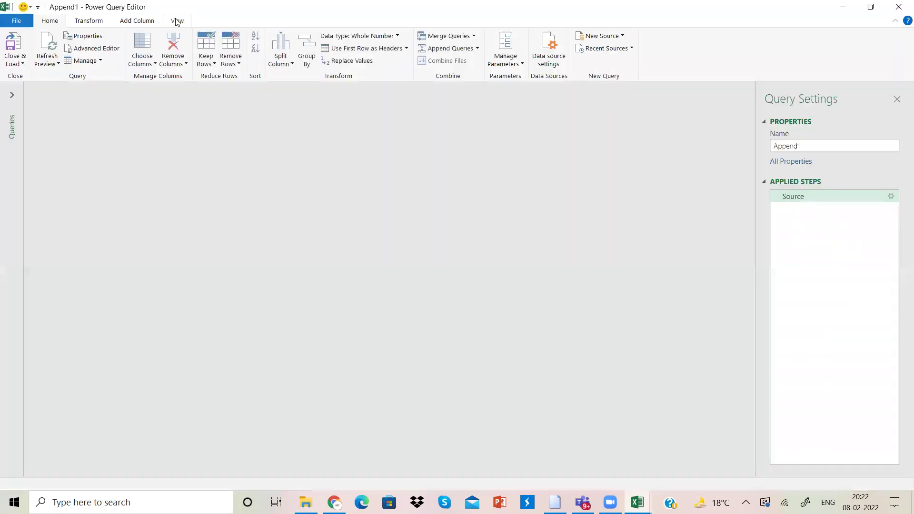
pyautogui.click(177, 21)
pyautogui.click(250, 52)
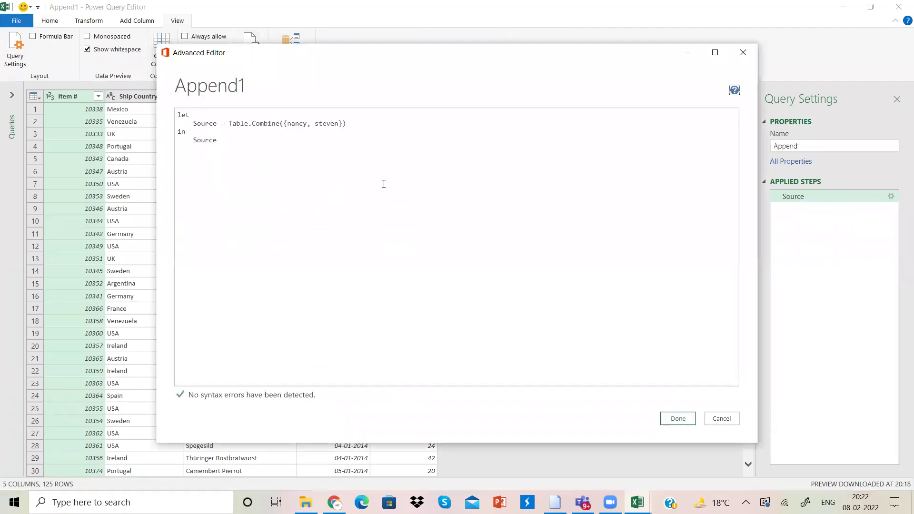
pyautogui.click(750, 58)
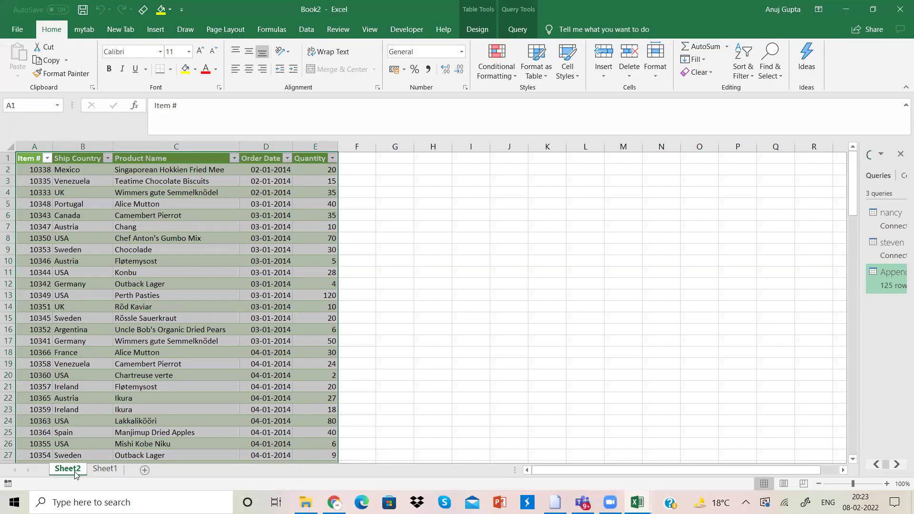
# - View the VBA code window of the Sheet2 worksheet and close it again
pyautogui.rightClick(75, 471)
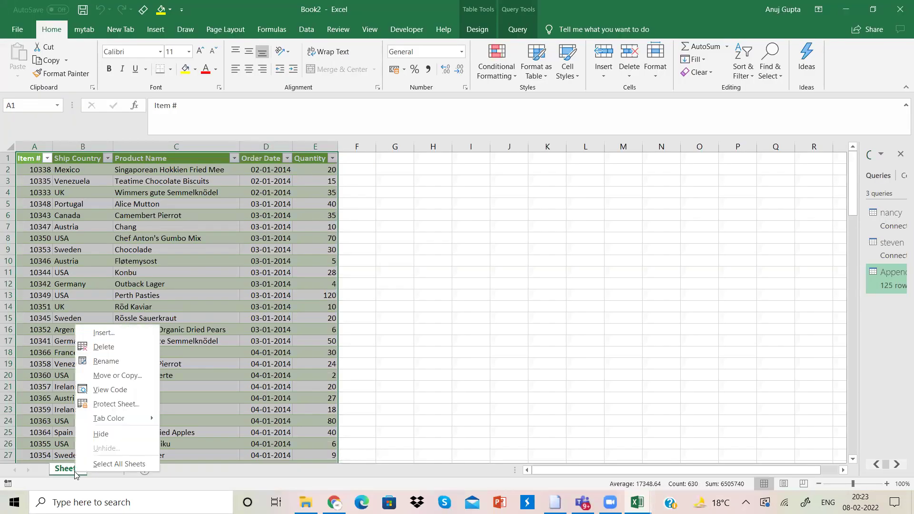
pyautogui.click(128, 389)
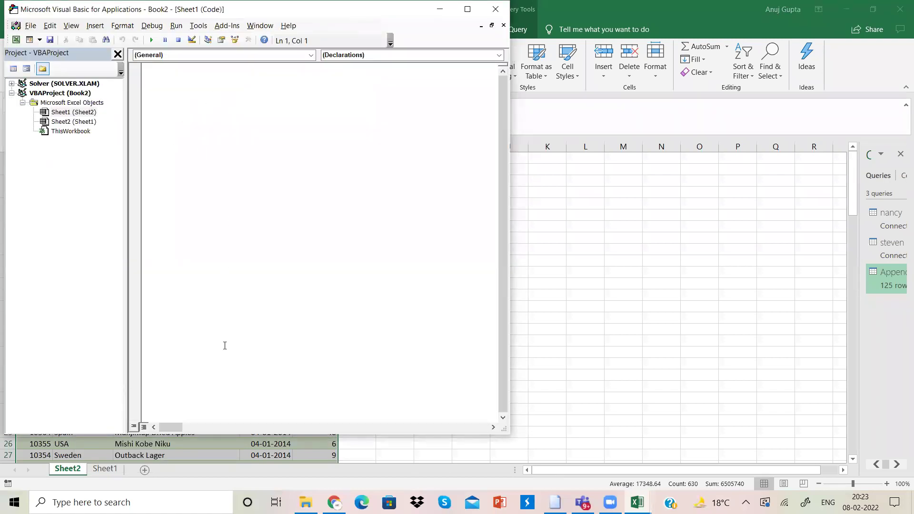
pyautogui.click(491, 13)
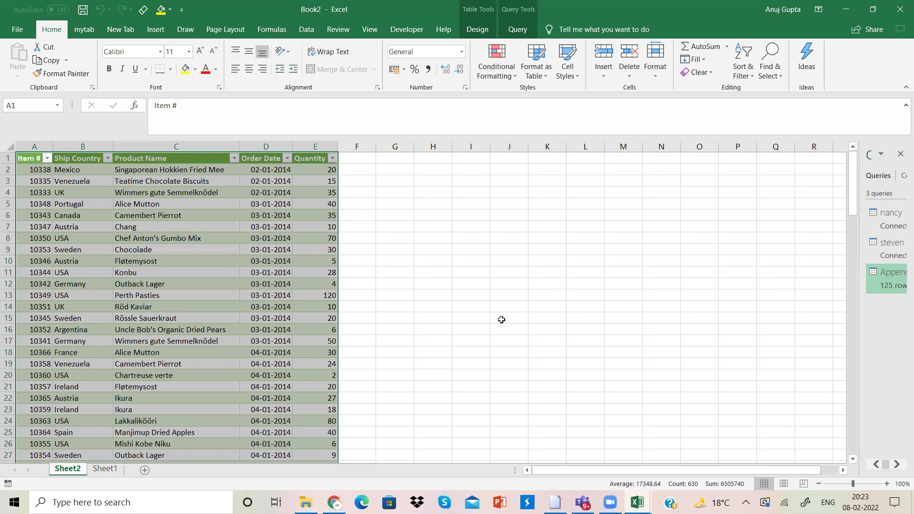
# - Close Book2 without saving and open the Data Consolidation - Multiple Worksheets (M Language) workbook from the 07. Data Consolidation folder
pyautogui.click(899, 9)
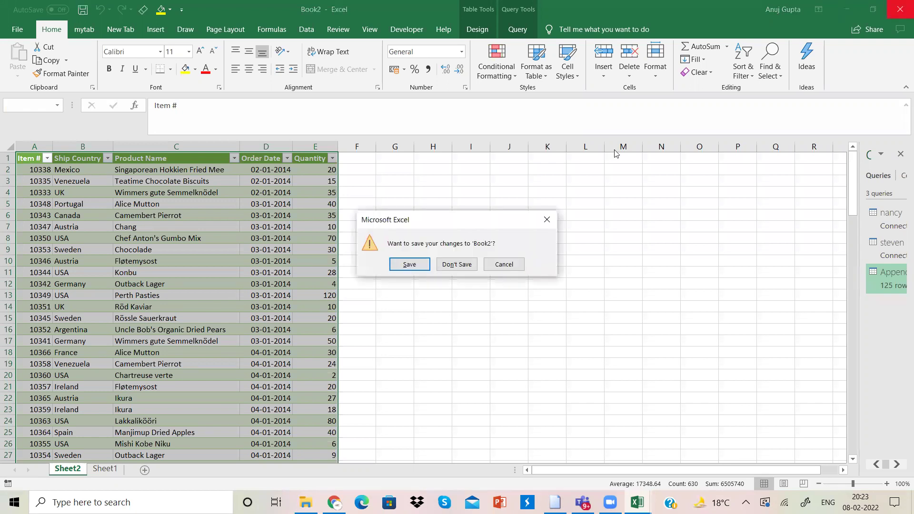
pyautogui.click(456, 263)
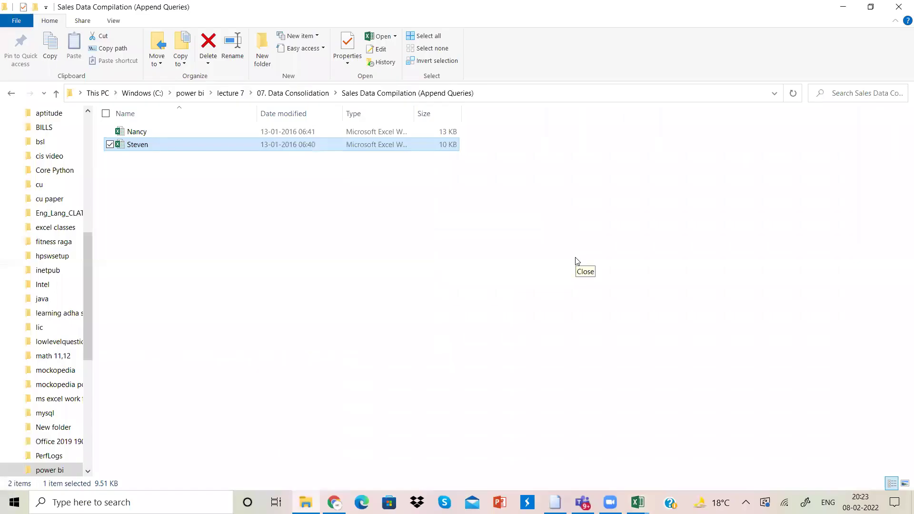
pyautogui.press('BackSpace')
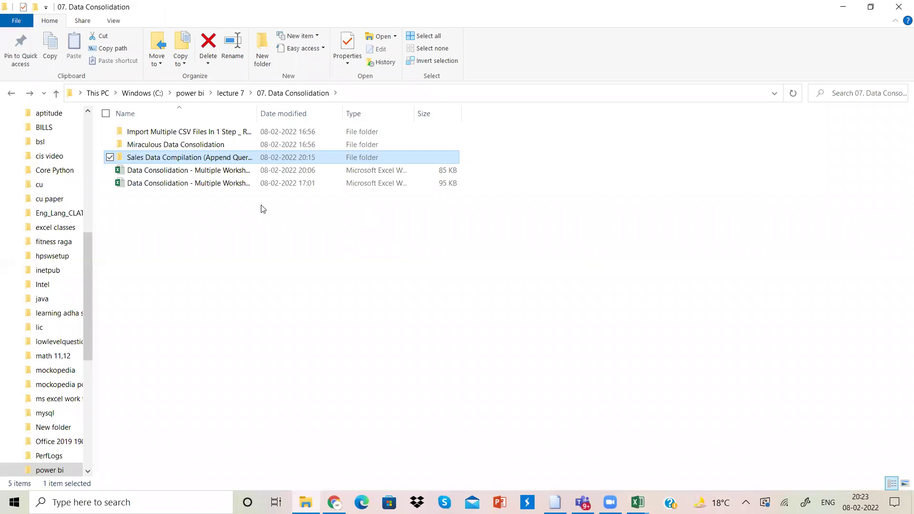
pyautogui.click(223, 187)
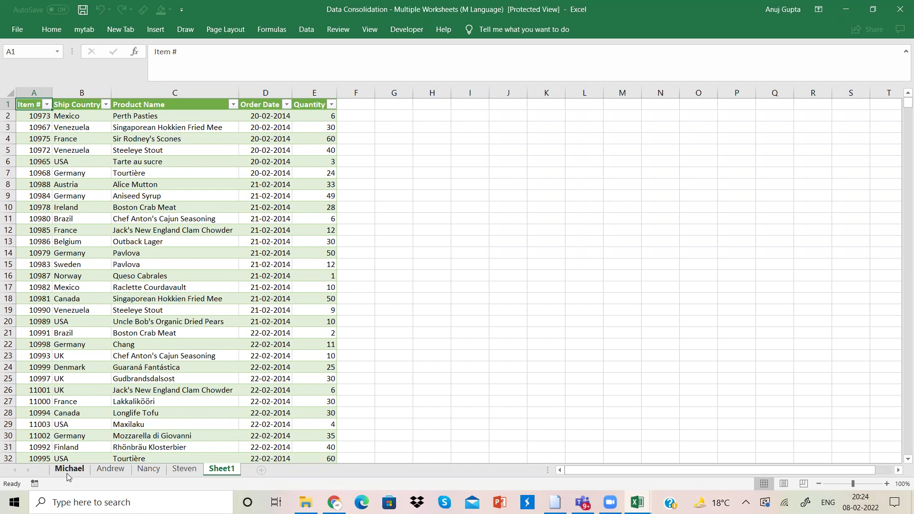
# - Take the M Language workbook out of Protected View so it can be edited
pyautogui.hotkey('ctrl', 's')
pyautogui.press('Tab')
pyautogui.press('Return')
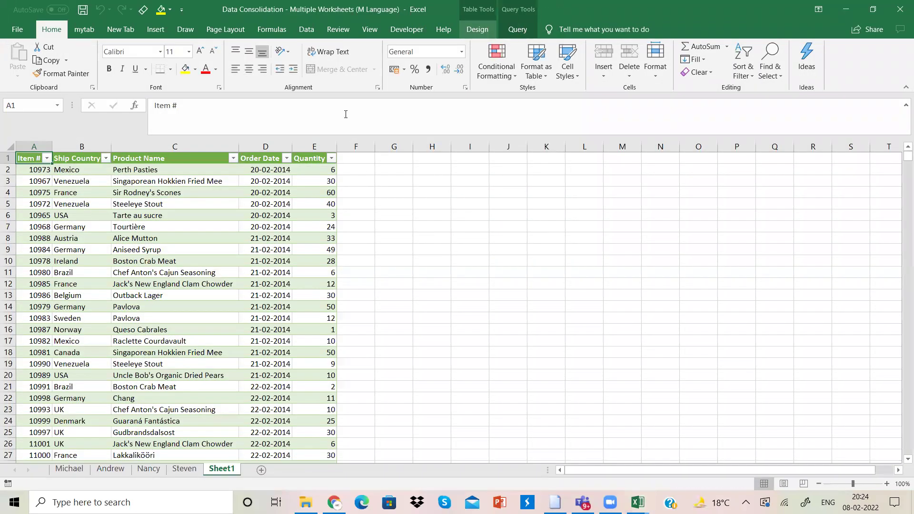
# - Create a Power Query query from the sales table on the first worksheet and load it with Only Create Connection
pyautogui.click(73, 470)
pyautogui.click(100, 395)
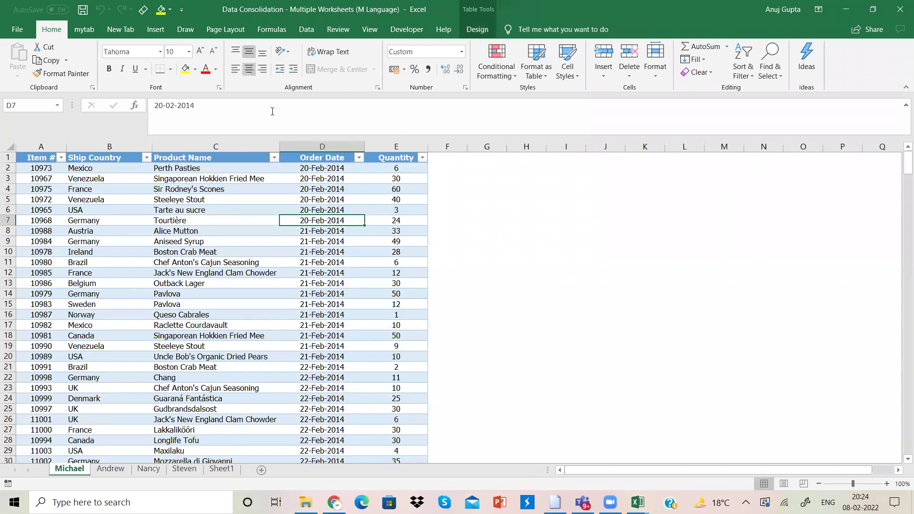
pyautogui.click(306, 30)
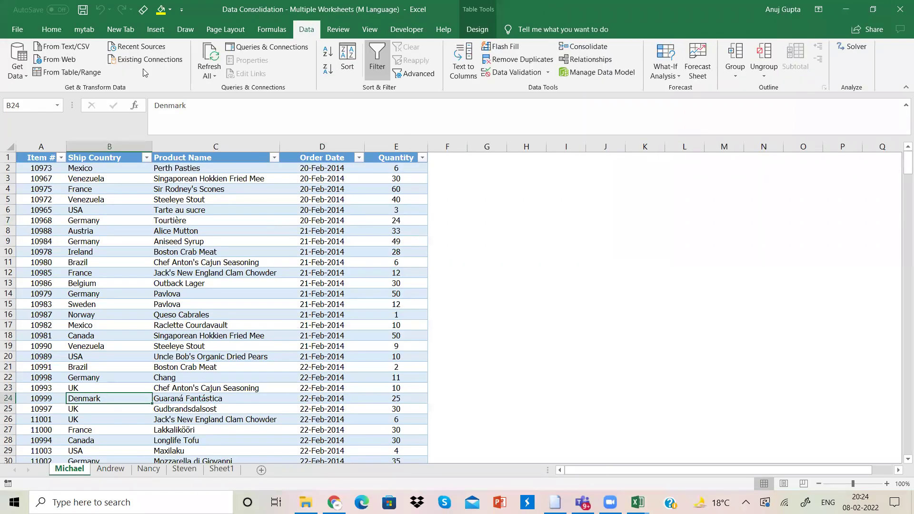
pyautogui.click(75, 77)
pyautogui.click(503, 294)
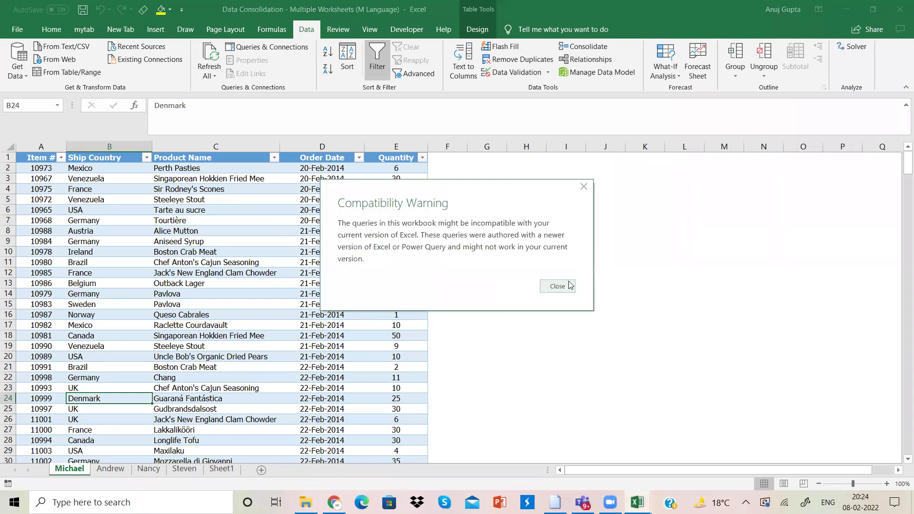
pyautogui.click(557, 286)
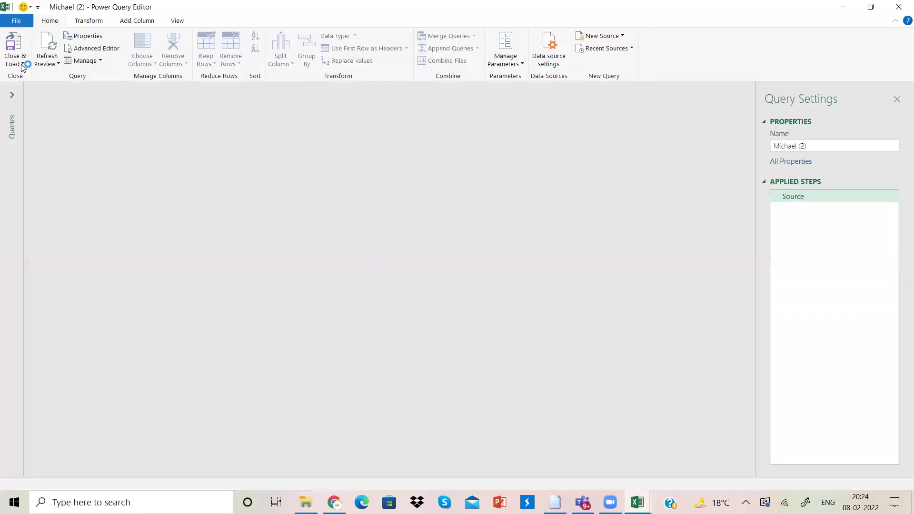
pyautogui.click(22, 64)
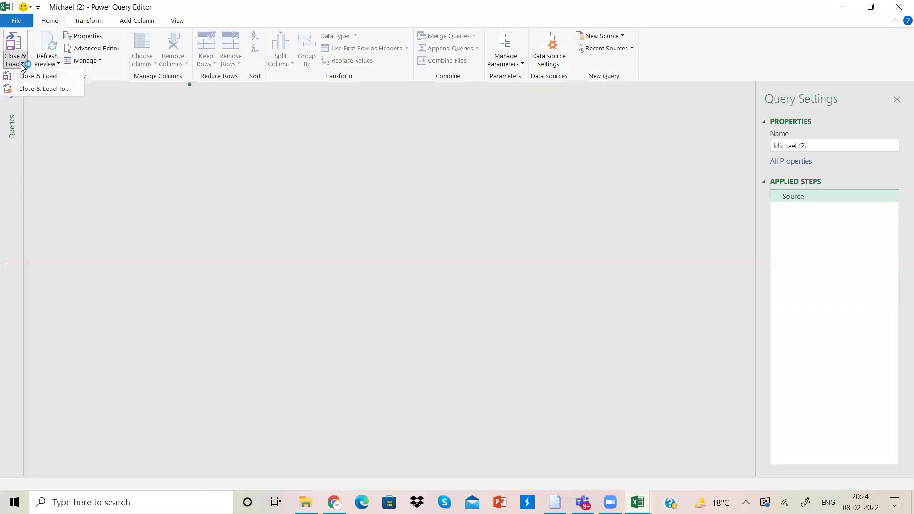
pyautogui.click(43, 89)
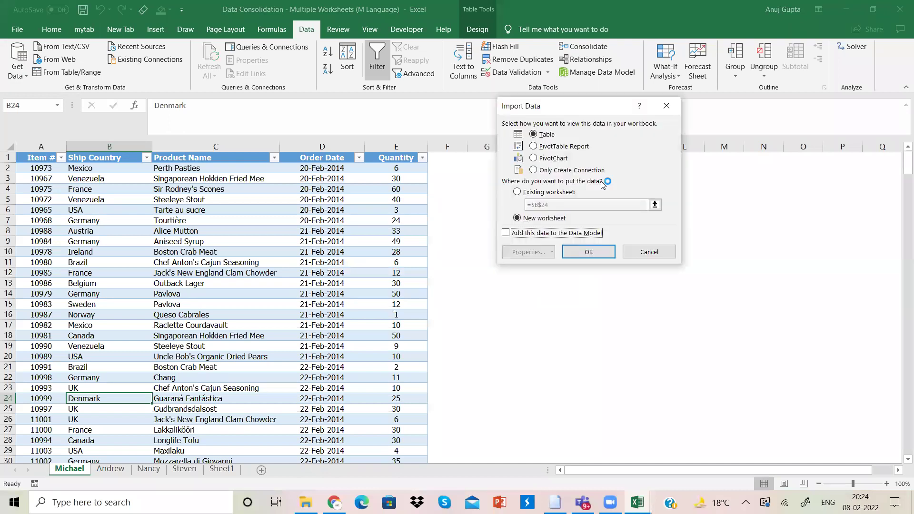
pyautogui.click(571, 170)
pyautogui.click(602, 249)
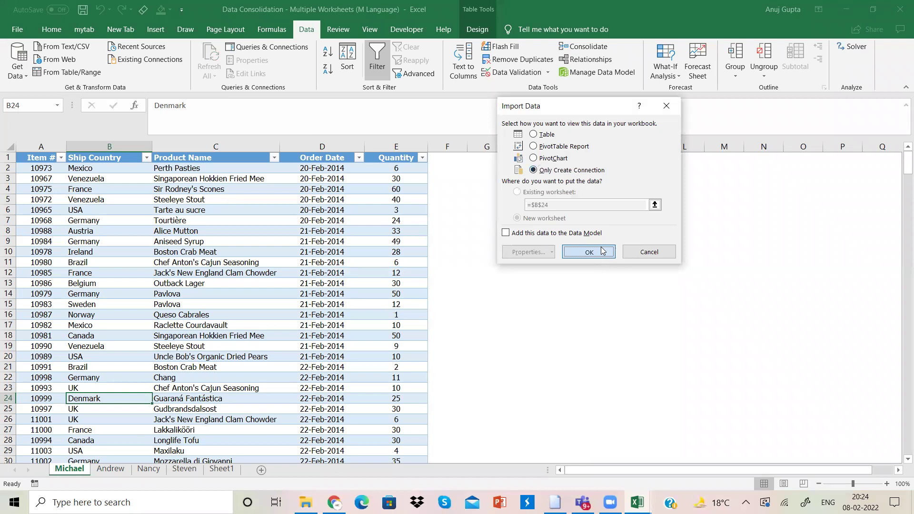
# - Create a Power Query query from the sales table on the second worksheet and load it with Only Create Connection
pyautogui.click(112, 470)
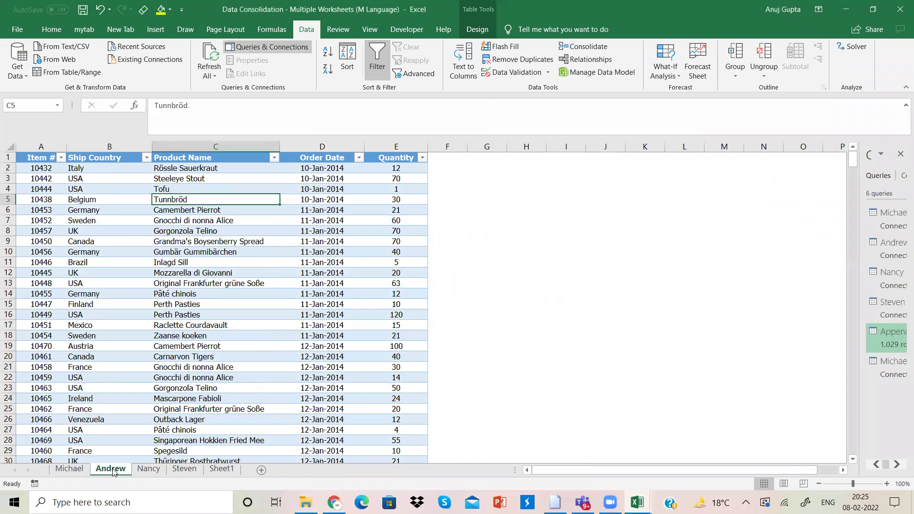
pyautogui.click(20, 75)
pyautogui.moveTo(77, 91)
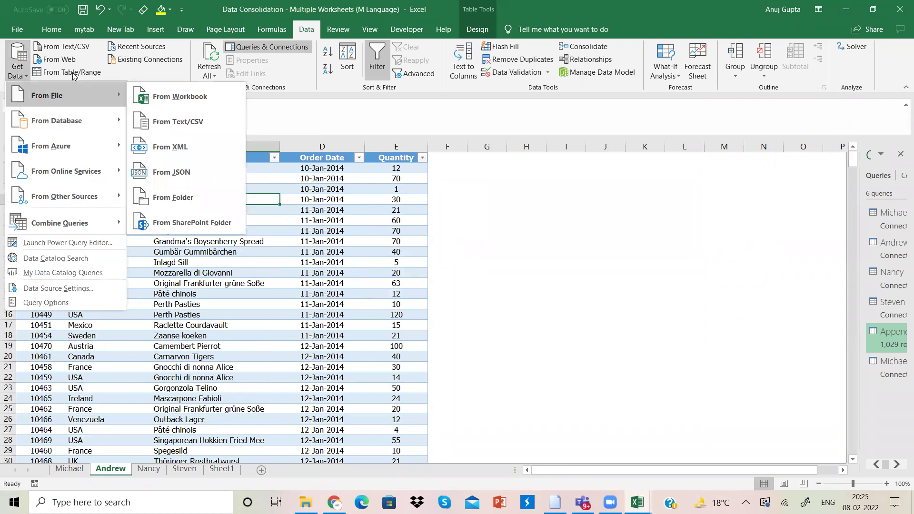
pyautogui.click(73, 73)
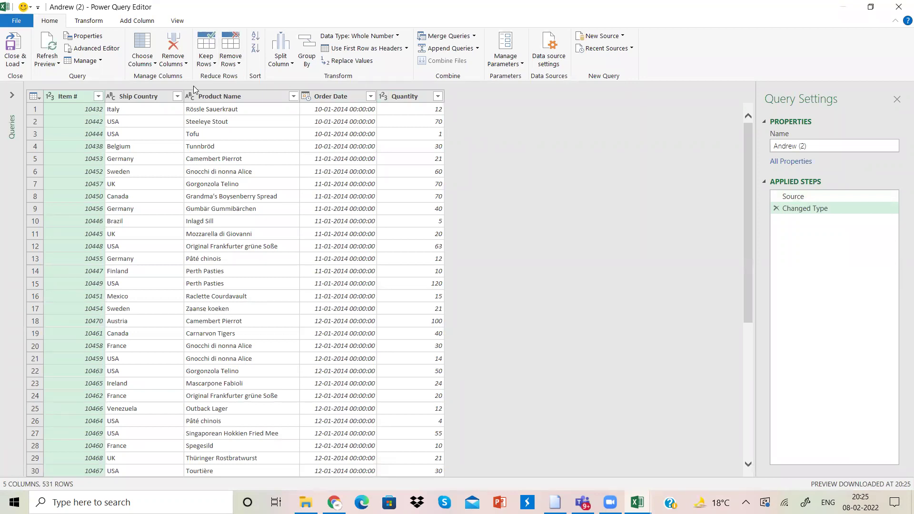
pyautogui.click(16, 66)
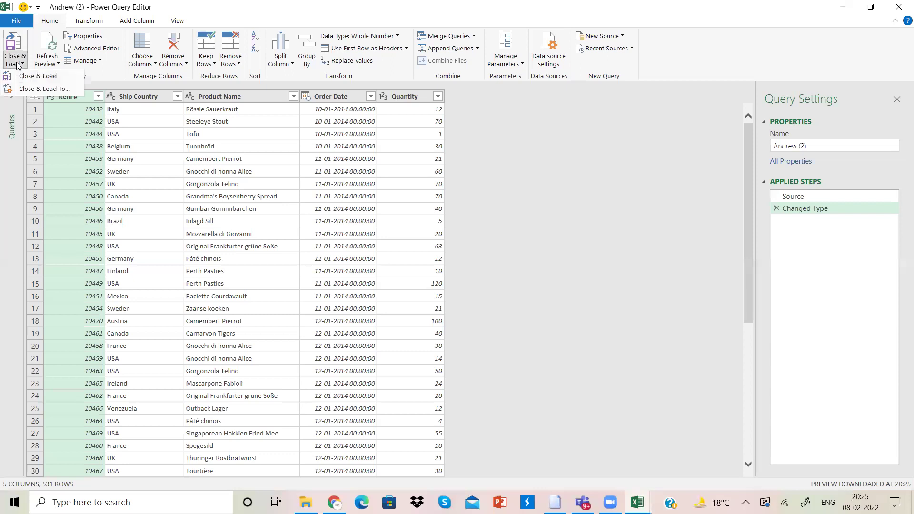
pyautogui.click(37, 89)
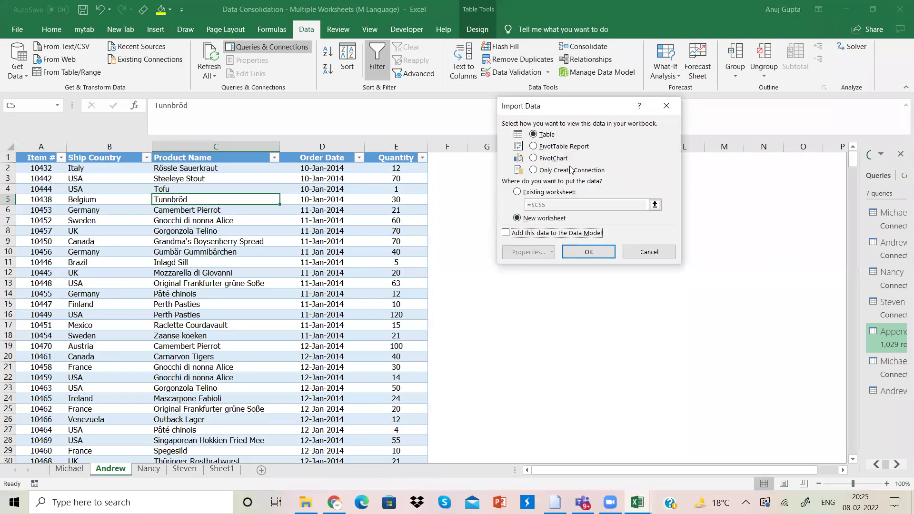
pyautogui.click(570, 170)
pyautogui.click(590, 251)
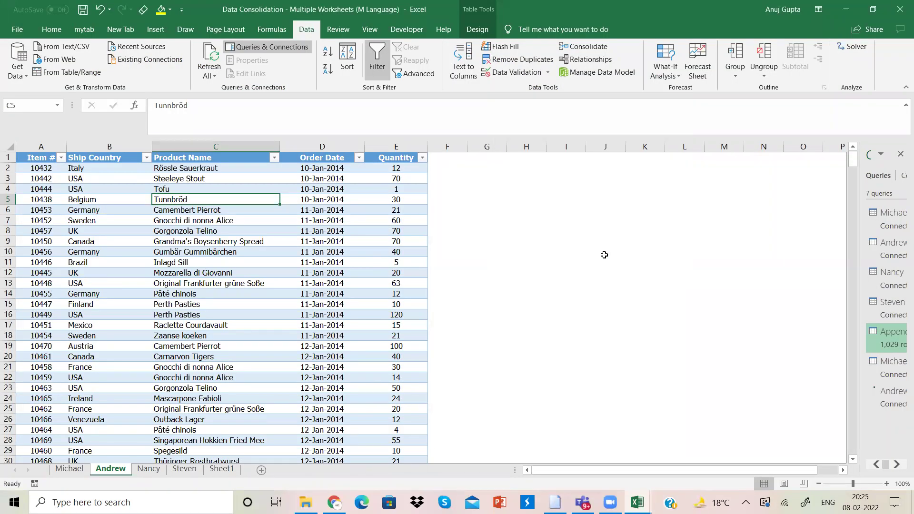
# - Create a Power Query query from the sales table on the third worksheet and load it with Only Create Connection
pyautogui.click(139, 473)
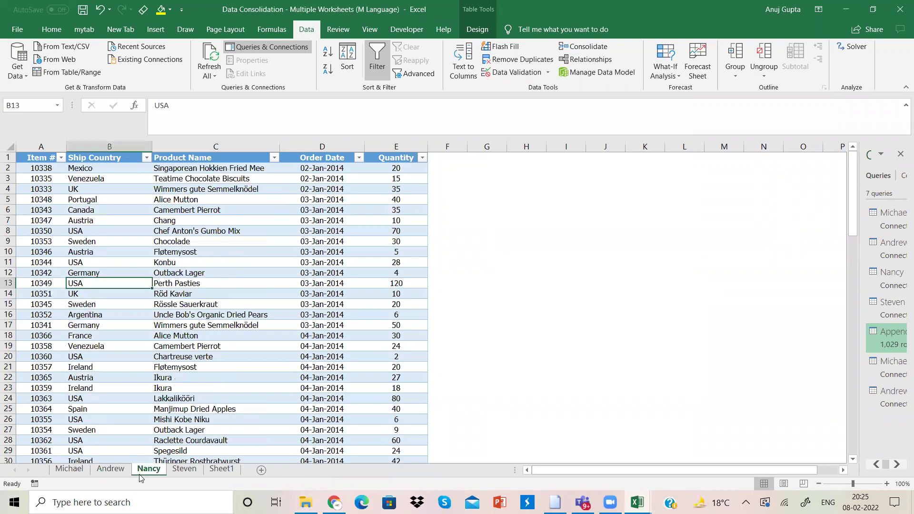
pyautogui.click(67, 72)
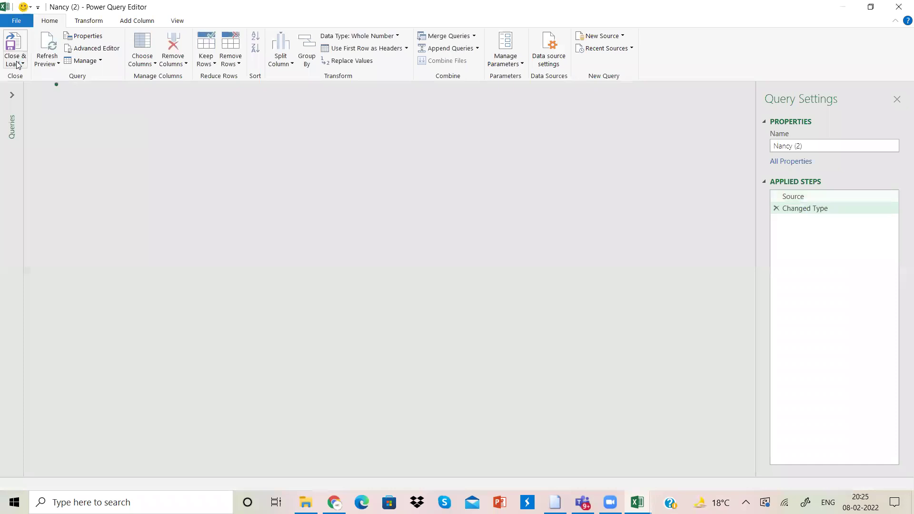
pyautogui.click(16, 64)
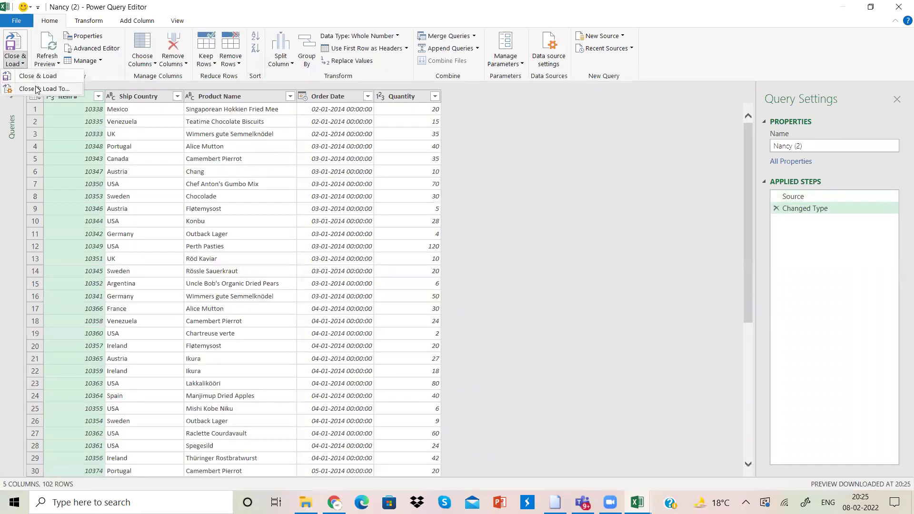
pyautogui.click(38, 89)
pyautogui.click(550, 170)
pyautogui.click(588, 252)
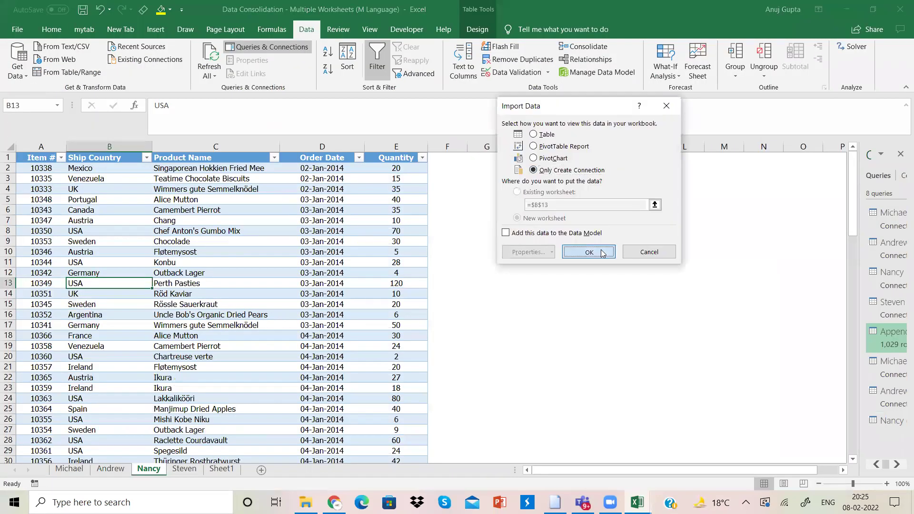
# - Create a Power Query query from the sales table on the fourth worksheet and load it with Only Create Connection
pyautogui.click(186, 469)
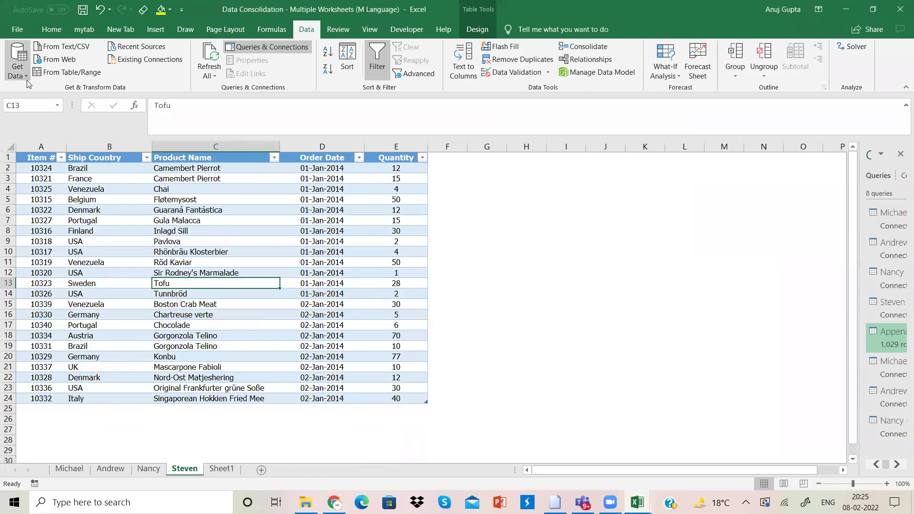
pyautogui.click(65, 72)
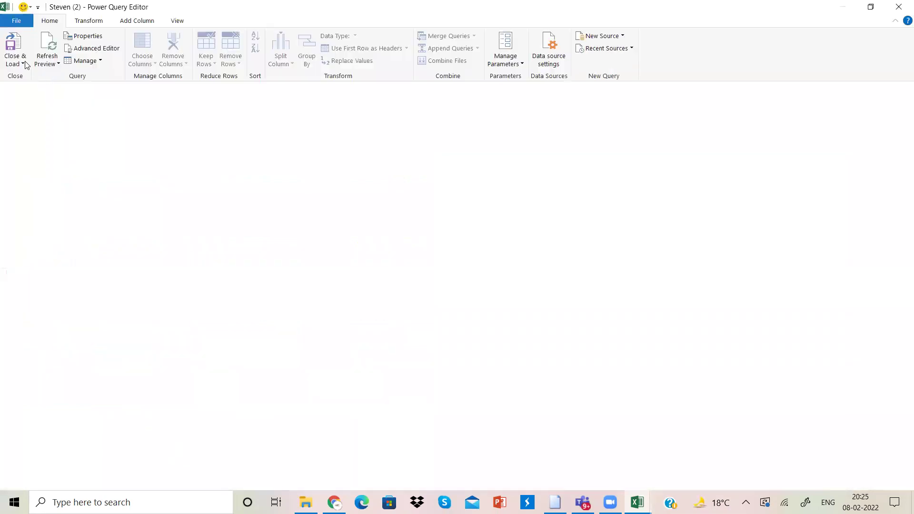
pyautogui.click(24, 64)
pyautogui.click(39, 88)
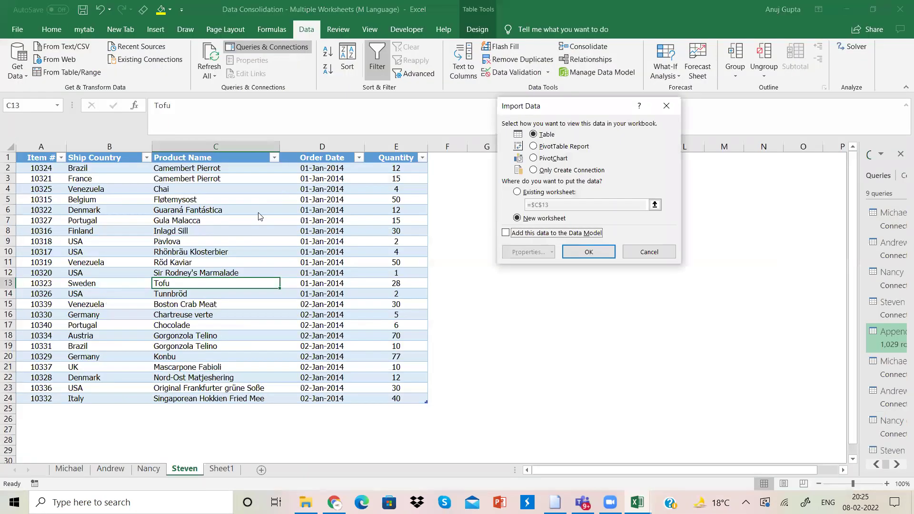
pyautogui.click(580, 170)
pyautogui.click(588, 253)
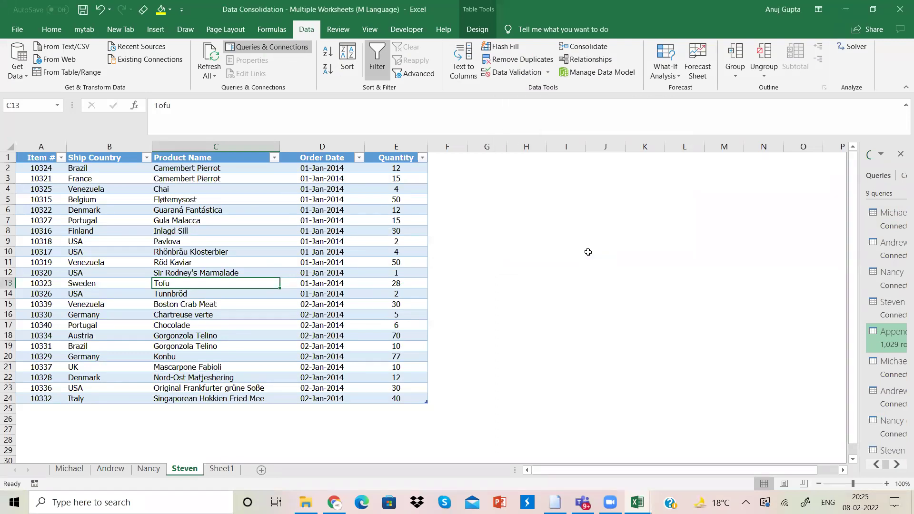
# - Append the second worksheet's new "(2)" query to the first worksheet's "(2)" query as a two-table append
pyautogui.click(891, 372)
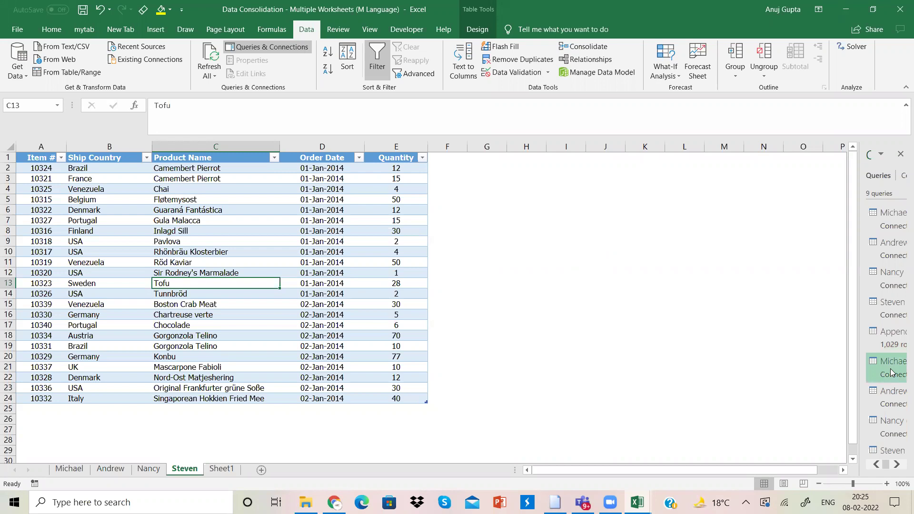
pyautogui.moveTo(892, 375)
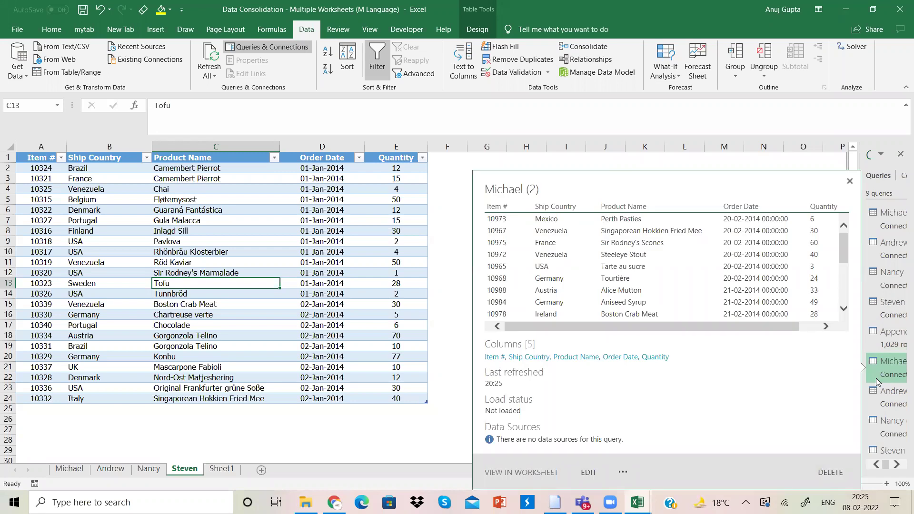
pyautogui.rightClick(876, 378)
pyautogui.click(858, 394)
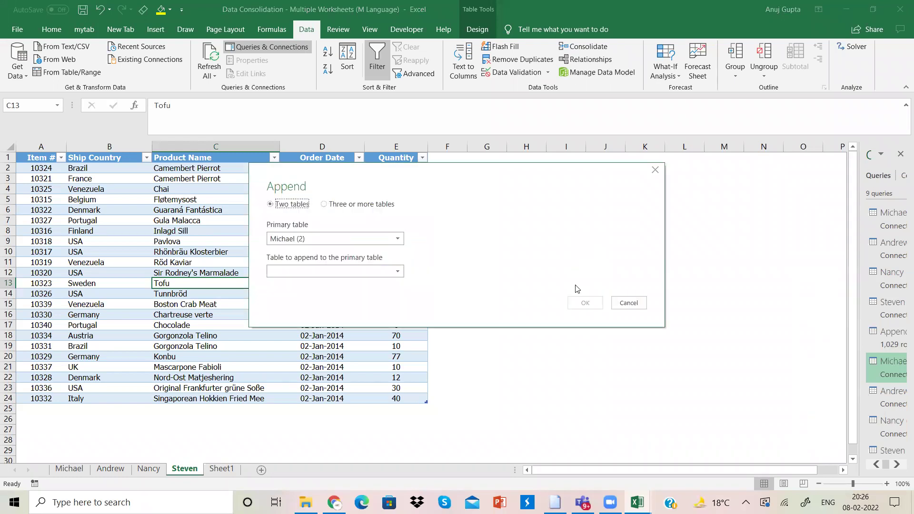
pyautogui.click(399, 270)
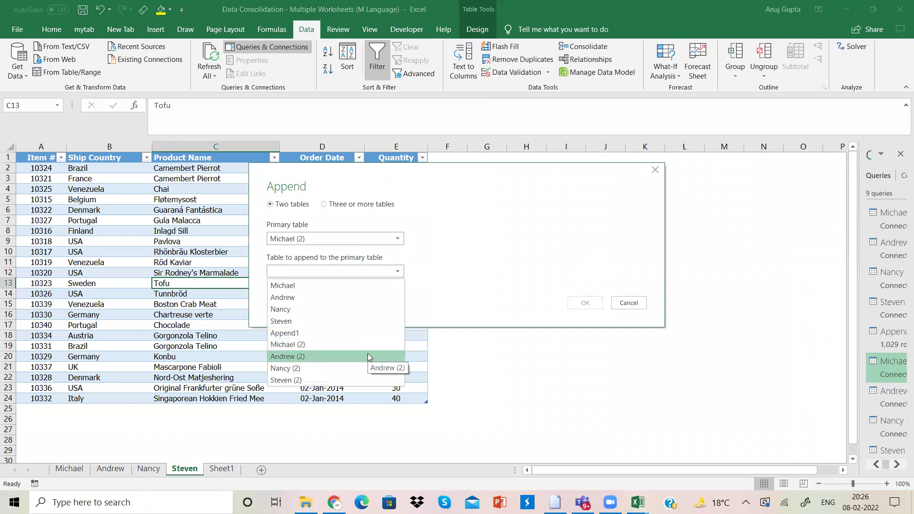
pyautogui.click(368, 355)
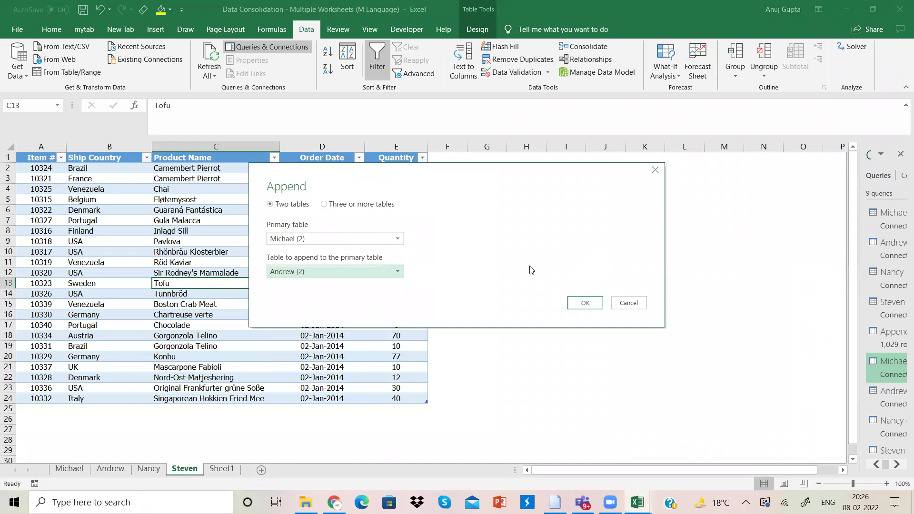
pyautogui.click(580, 302)
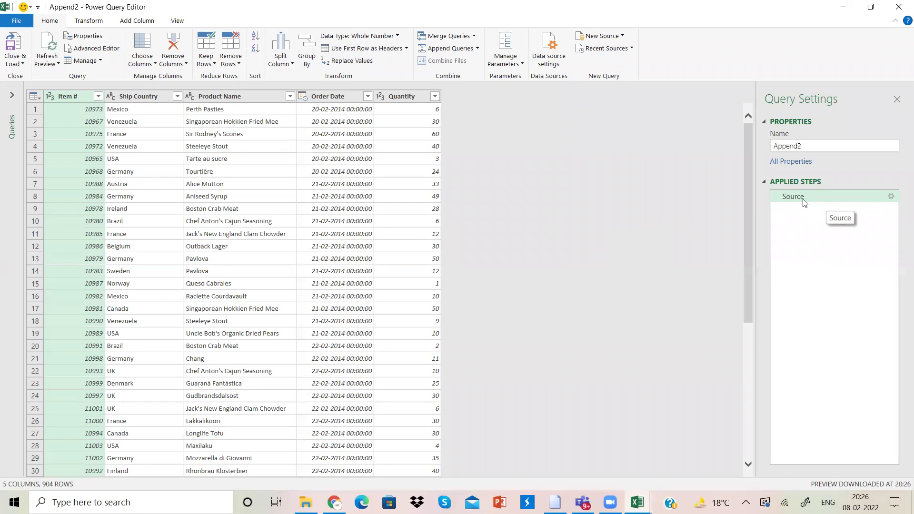
# - In the Advanced Editor, add the third worksheet's "(2)" query as a quoted # identifier to the Table.Combine list of Append2
pyautogui.click(177, 22)
pyautogui.click(248, 65)
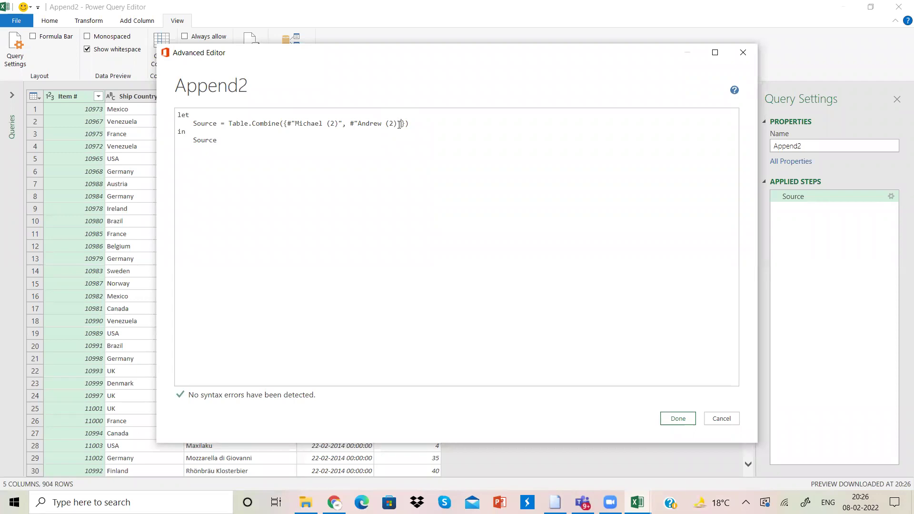
pyautogui.write(',')
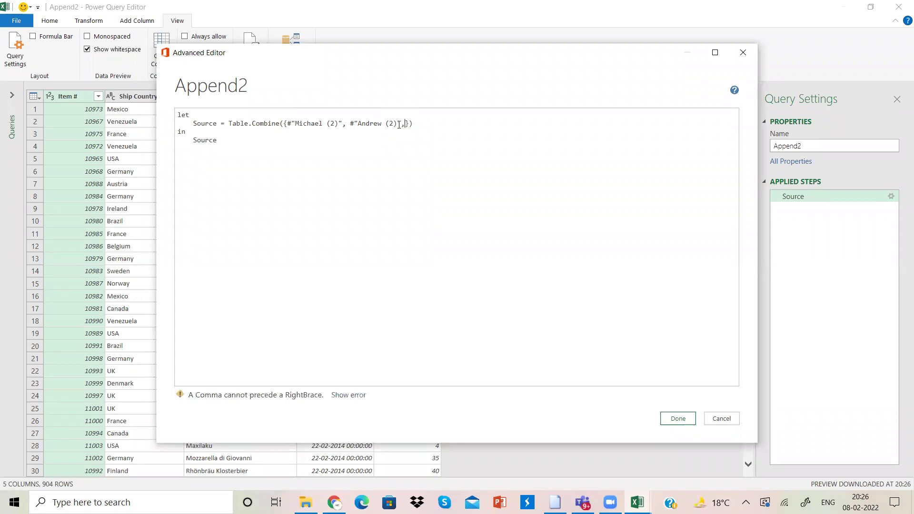
pyautogui.write('#"')
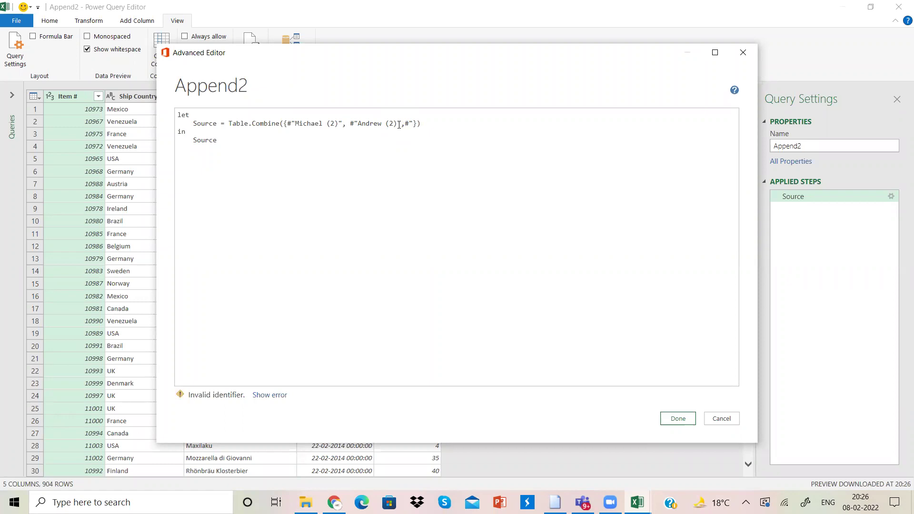
pyautogui.write('Nancy (2')
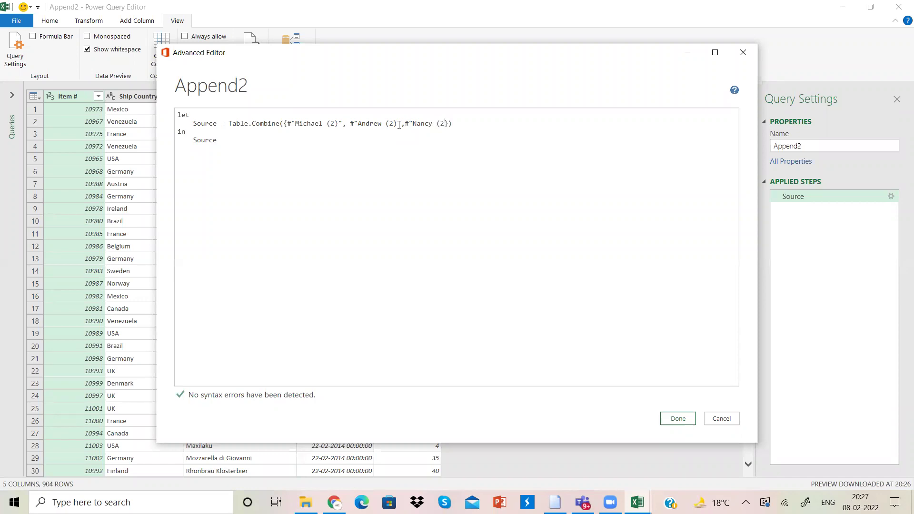
pyautogui.write(')')
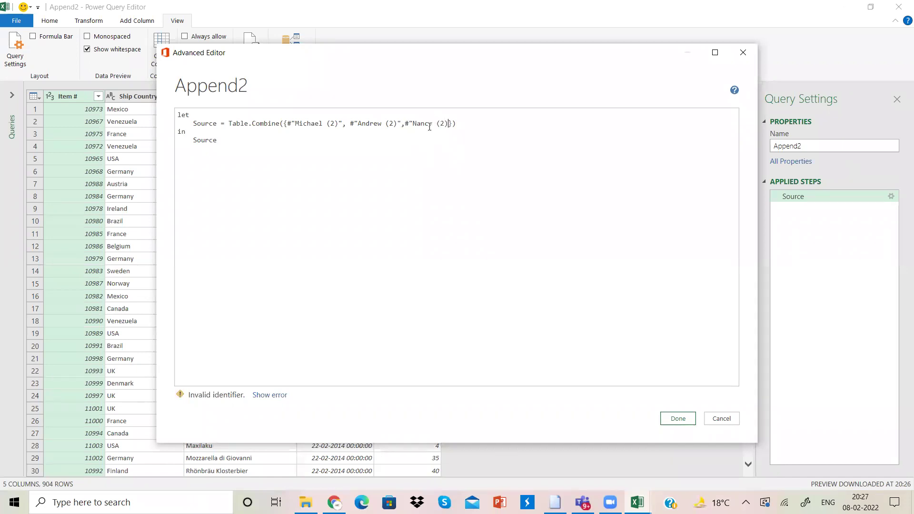
pyautogui.write('"')
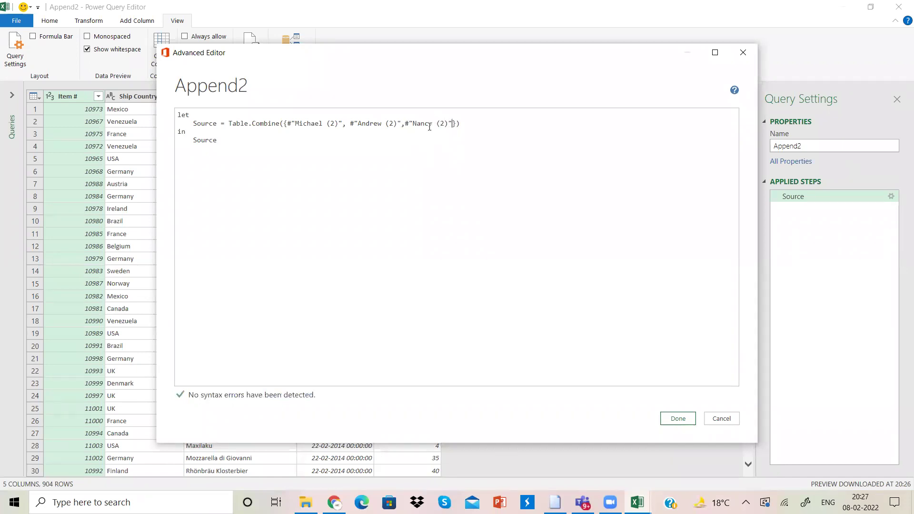
# - Add the query #"Steven (2)" to the Table.Combine list in the Append2 query code and apply the edit
pyautogui.write(',#')
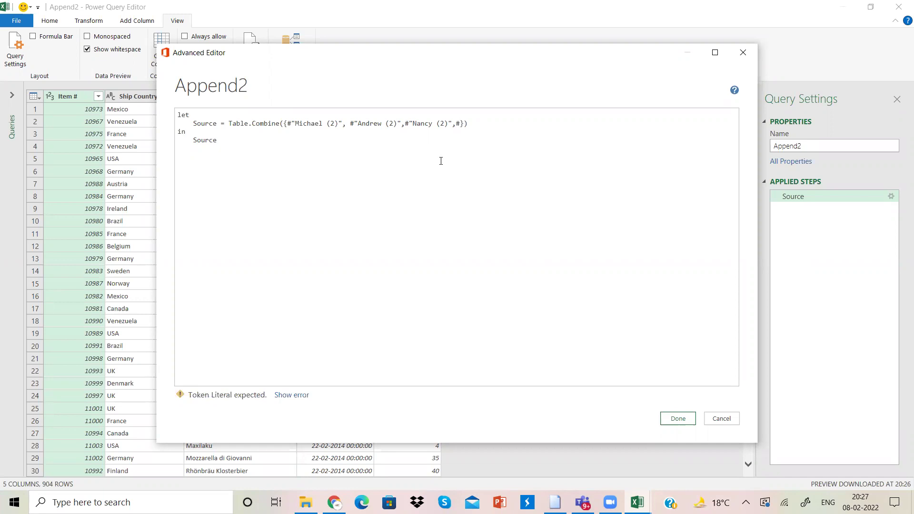
pyautogui.write('"')
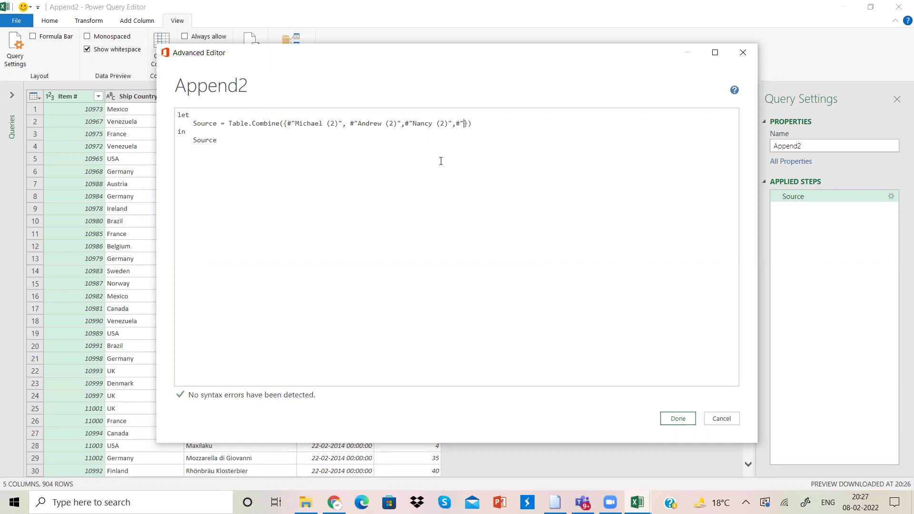
pyautogui.write('Steven (2)"')
pyautogui.click(675, 421)
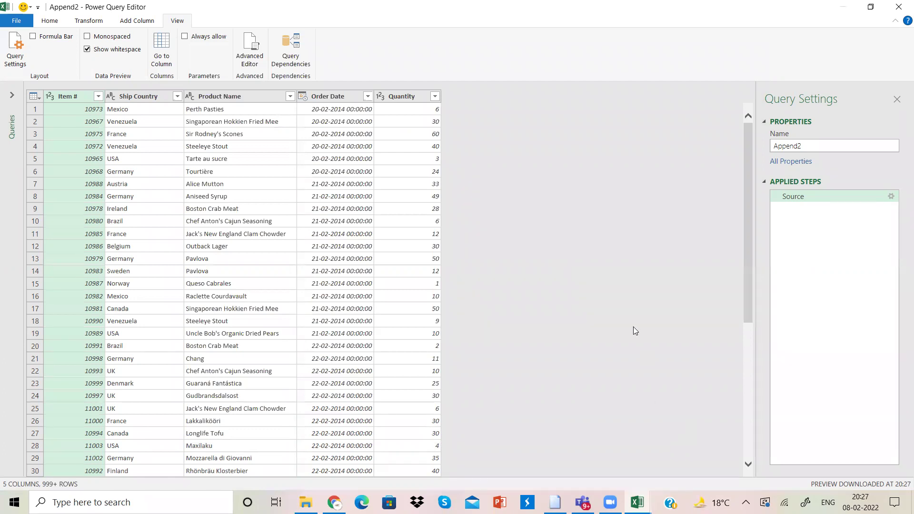
# - Close the query editor and load the updated Append2 query into the workbook
pyautogui.click(50, 21)
pyautogui.click(15, 61)
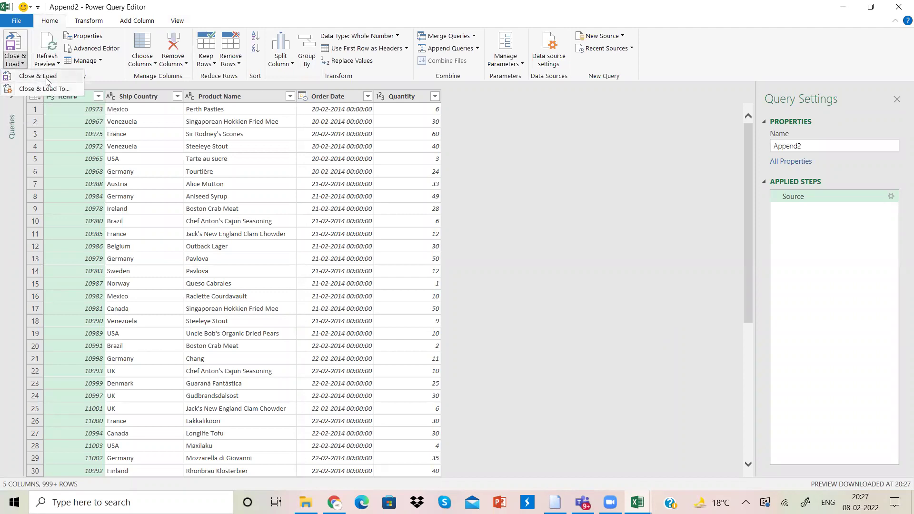
pyautogui.click(46, 78)
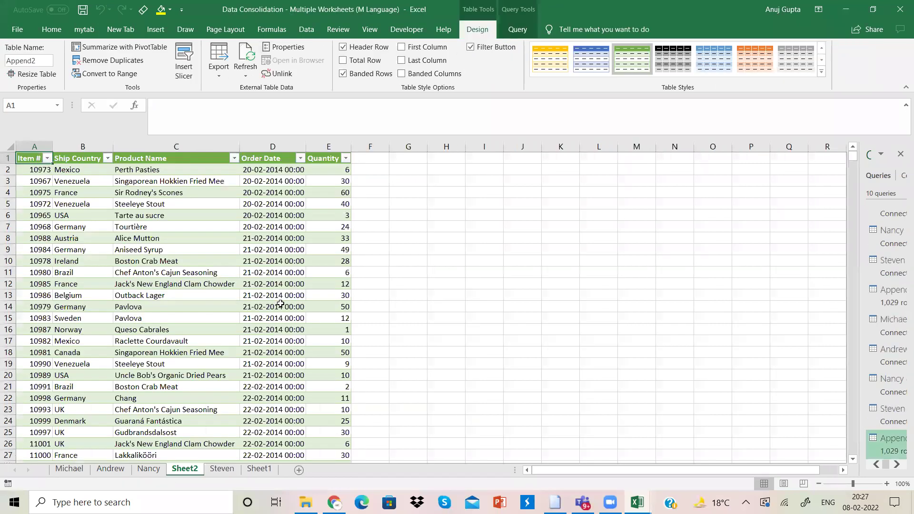
# - Examine the loaded Append2 table on Sheet2 down to its last rows
pyautogui.click(278, 316)
pyautogui.press('pagedown')
pyautogui.press('pagedown')
pyautogui.press('pagedown')
pyautogui.press('pagedown')
pyautogui.press('pagedown')
pyautogui.press('pagedown')
pyautogui.press('pagedown')
pyautogui.press('pagedown')
pyautogui.press('pagedown')
pyautogui.press('pagedown')
pyautogui.press('pagedown')
pyautogui.press('pagedown')
pyautogui.press('pagedown')
pyautogui.press('pagedown')
pyautogui.press('pagedown')
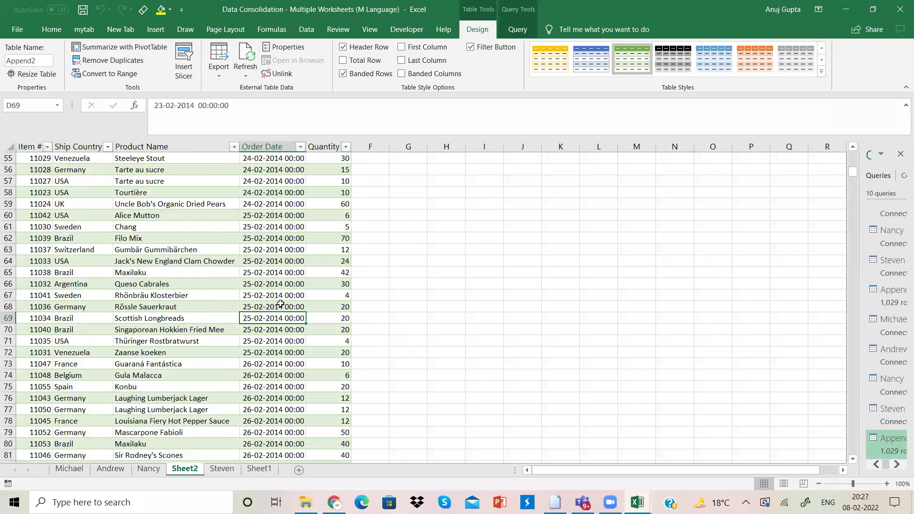
pyautogui.press('pagedown')
pyautogui.press('pagedown')
pyautogui.press('pagedown')
pyautogui.press('pagedown')
pyautogui.press('pagedown')
pyautogui.press('pagedown')
pyautogui.press('pagedown')
pyautogui.press('pagedown')
pyautogui.press('pagedown')
pyautogui.press('pagedown')
pyautogui.press('pagedown')
pyautogui.press('pagedown')
pyautogui.press('pagedown')
pyautogui.press('pagedown')
pyautogui.press('pagedown')
pyautogui.press('pagedown')
pyautogui.press('pagedown')
pyautogui.press('pagedown')
pyautogui.press('pagedown')
pyautogui.press('pagedown')
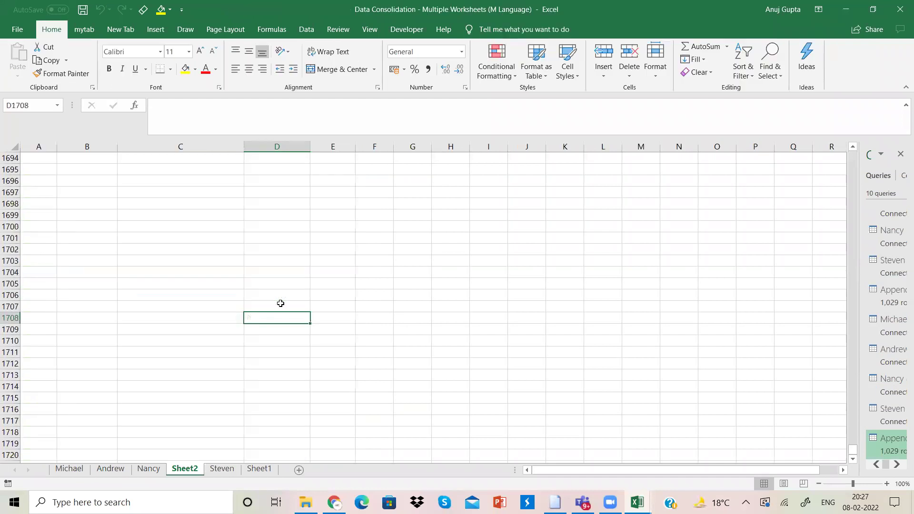
pyautogui.press('pageup')
pyautogui.press('pageup')
pyautogui.press('pageup')
pyautogui.press('pageup')
pyautogui.press('pageup')
pyautogui.press('pageup')
pyautogui.press('pageup')
pyautogui.press('pageup')
pyautogui.press('pageup')
pyautogui.press('pageup')
pyautogui.press('pageup')
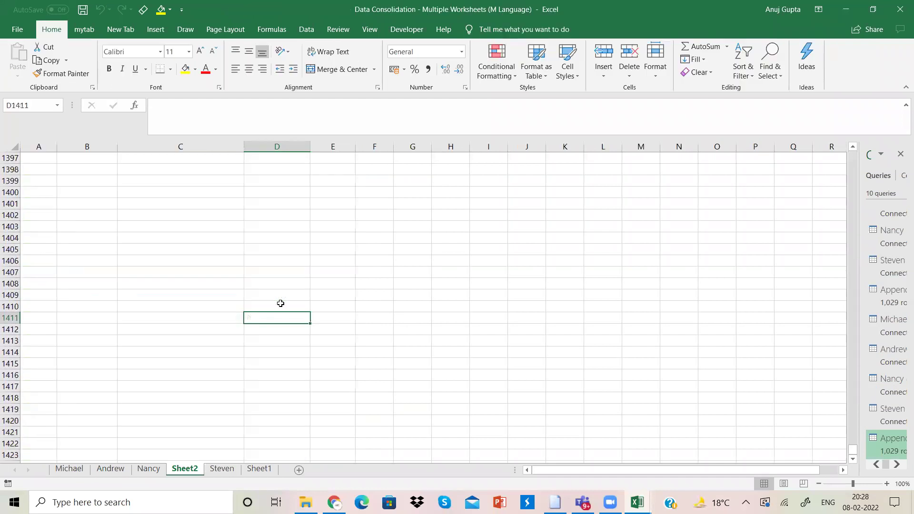
pyautogui.press('pageup')
pyautogui.press('pageup')
pyautogui.press('pageup')
pyautogui.press('pageup')
pyautogui.press('pageup')
pyautogui.press('pageup')
pyautogui.press('pageup')
pyautogui.press('pageup')
pyautogui.press('pageup')
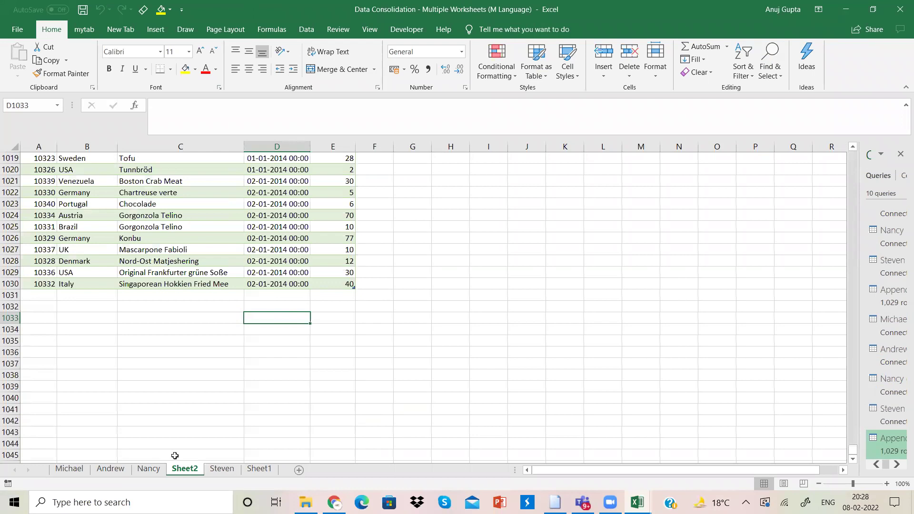
# - Check the source table on the Steven sheet and look through the earlier appended table on Sheet1
pyautogui.click(222, 470)
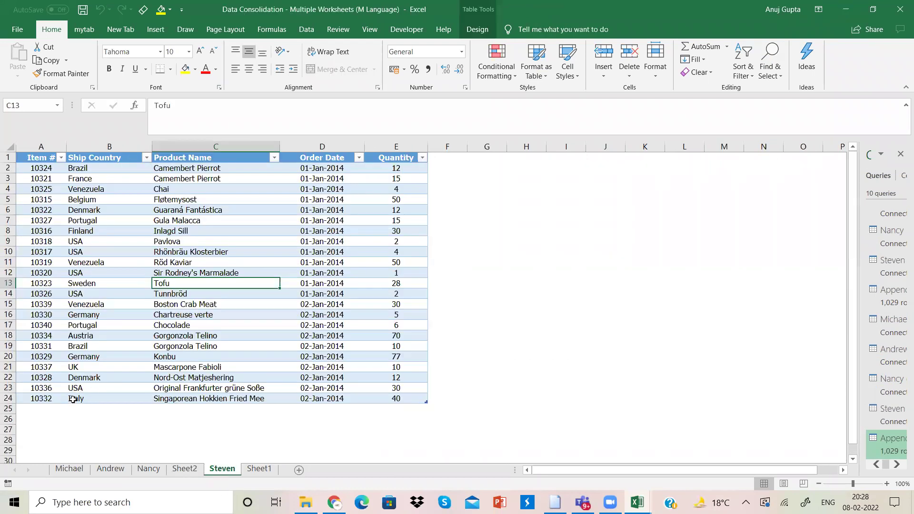
pyautogui.click(259, 470)
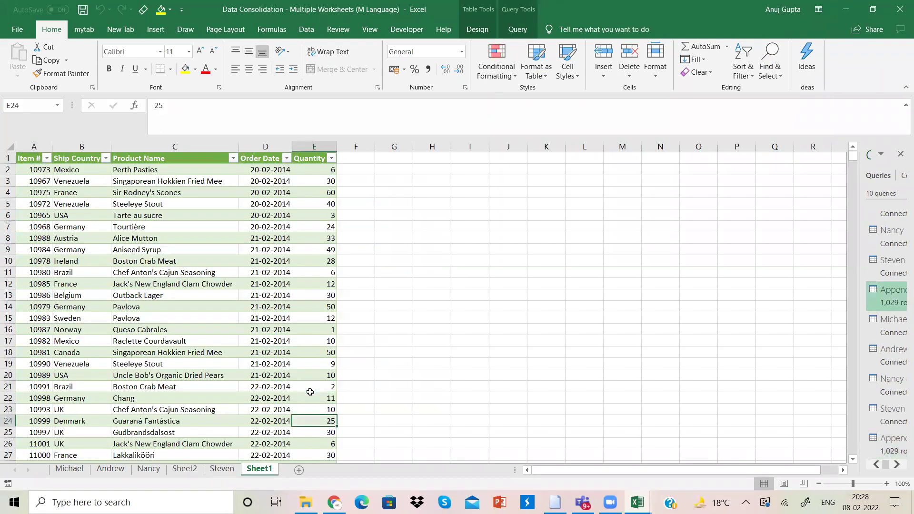
pyautogui.press('Down')
pyautogui.press('Down')
pyautogui.press('Down')
pyautogui.press('Down')
pyautogui.press('Down')
pyautogui.press('Down')
pyautogui.press('Down')
pyautogui.press('Down')
pyautogui.press('Down')
pyautogui.press('Down')
pyautogui.press('Down')
pyautogui.press('Down')
pyautogui.press('Down')
pyautogui.press('Down')
pyautogui.press('Down')
pyautogui.press('Down')
pyautogui.press('Down')
pyautogui.press('Down')
pyautogui.press('Down')
pyautogui.press('Down')
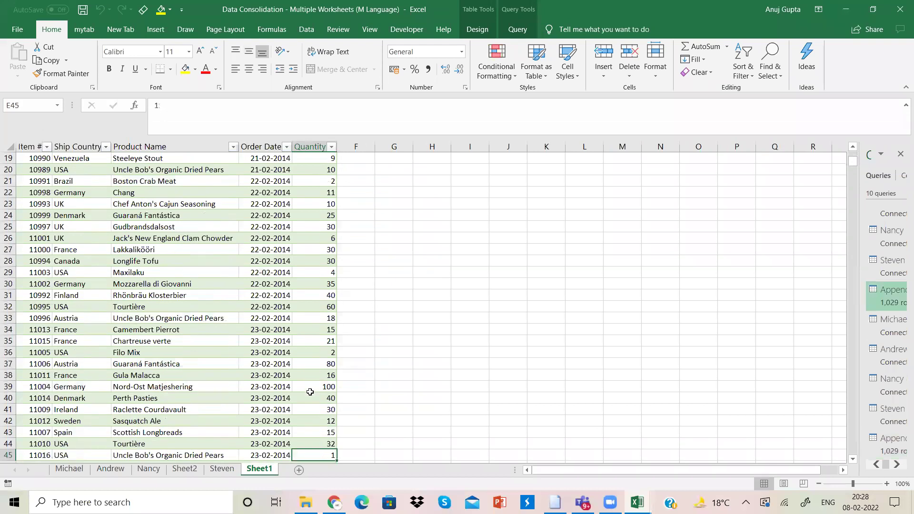
pyautogui.press('Down')
pyautogui.press('Down')
pyautogui.press('Down')
pyautogui.press('Down')
pyautogui.press('Down')
pyautogui.press('Down')
pyautogui.press('Down')
pyautogui.press('Down')
pyautogui.press('Down')
pyautogui.press('Down')
pyautogui.press('Down')
pyautogui.press('Down')
pyautogui.press('Down')
pyautogui.press('Down')
pyautogui.press('Down')
pyautogui.press('Down')
pyautogui.press('Down')
pyautogui.press('Down')
pyautogui.press('Down')
pyautogui.press('Down')
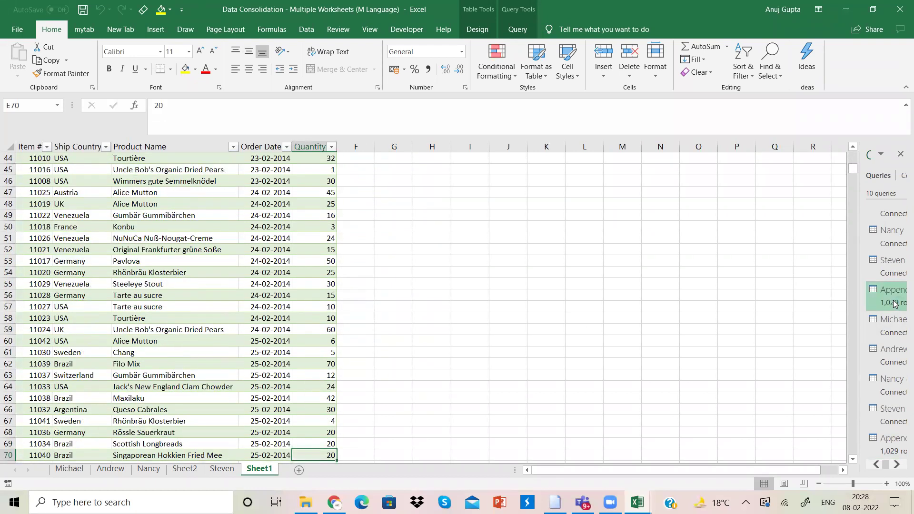
# - Reopen the Append2 query's code, review its Table.Combine list of queries, and leave the editor without changes
pyautogui.doubleClick(898, 441)
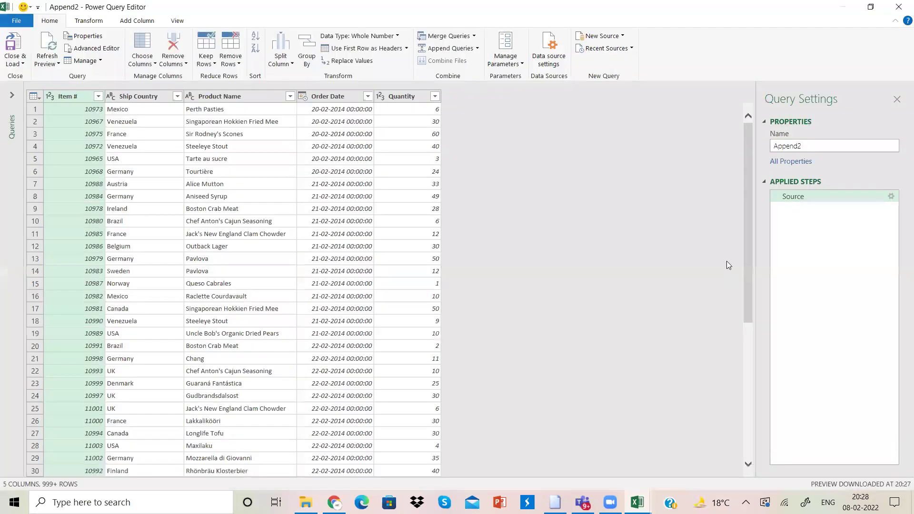
pyautogui.click(179, 22)
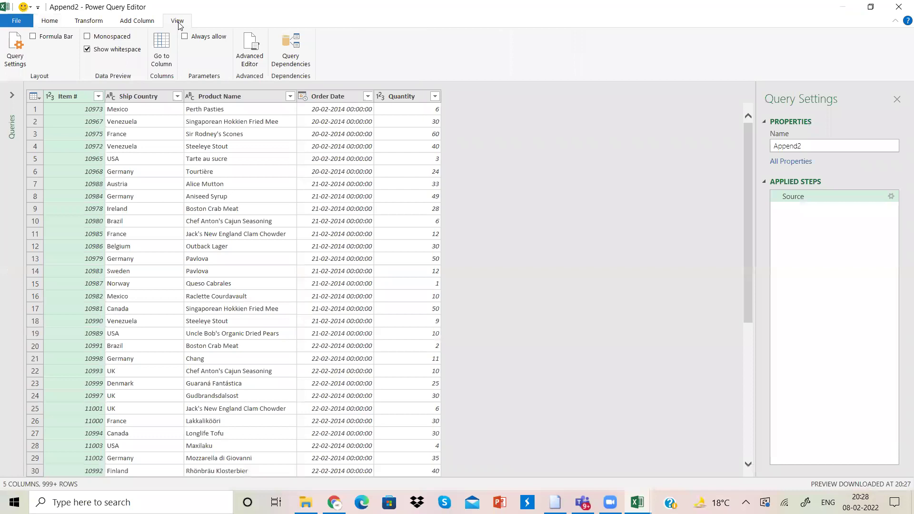
pyautogui.click(250, 61)
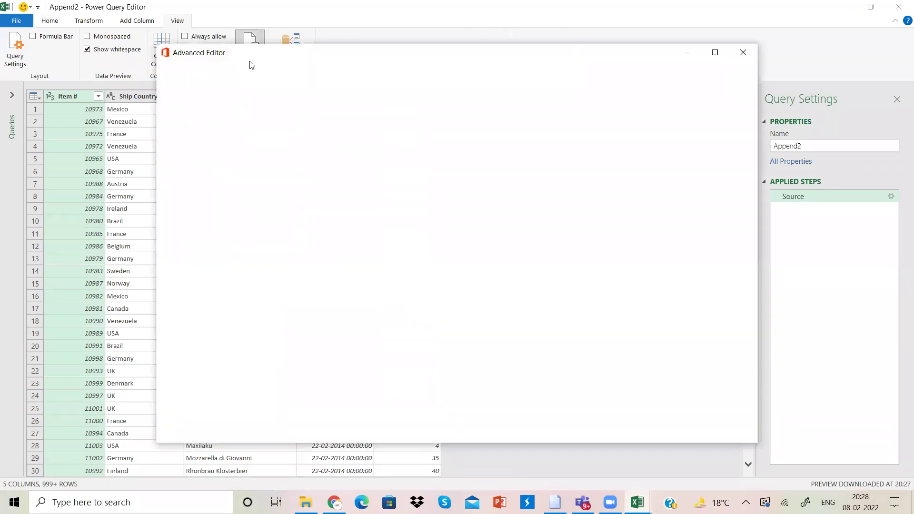
pyautogui.moveTo(393, 123); pyautogui.dragTo(496, 124)
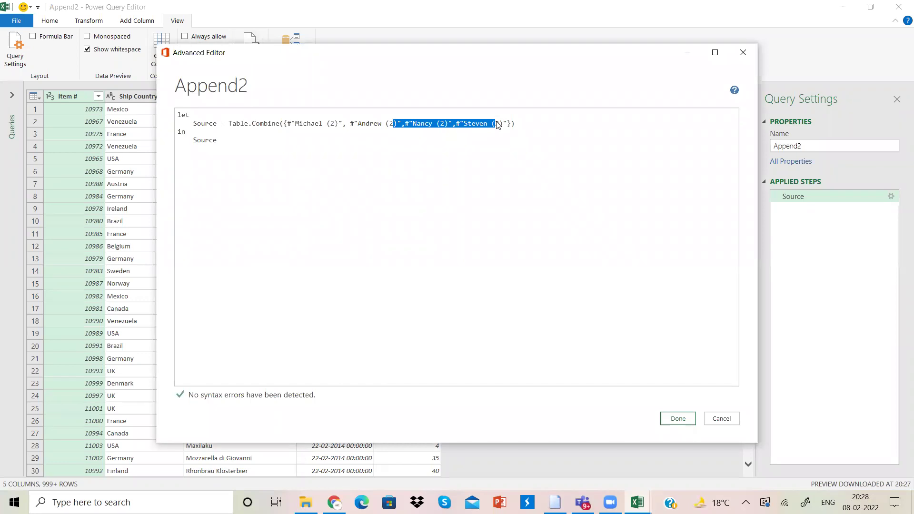
pyautogui.click(508, 147)
pyautogui.moveTo(393, 123); pyautogui.dragTo(502, 125)
pyautogui.click(502, 126)
pyautogui.moveTo(412, 123); pyautogui.dragTo(287, 123)
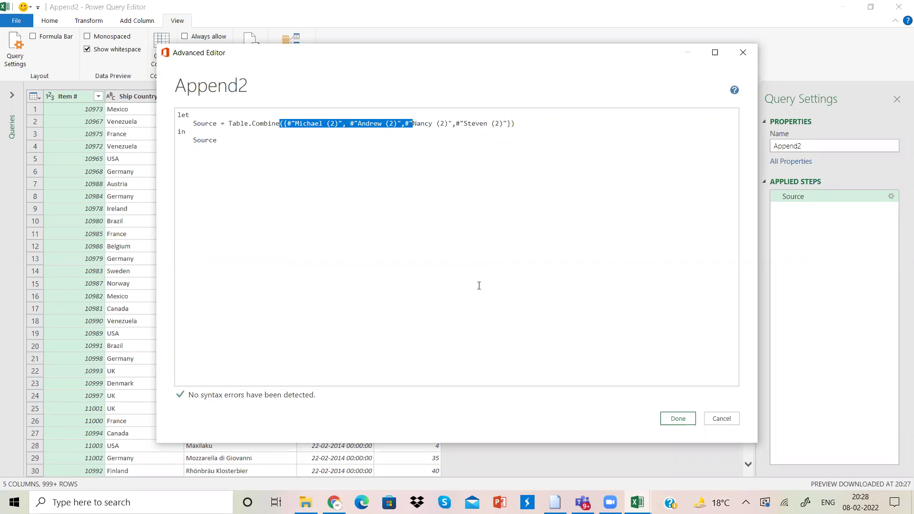
pyautogui.click(405, 459)
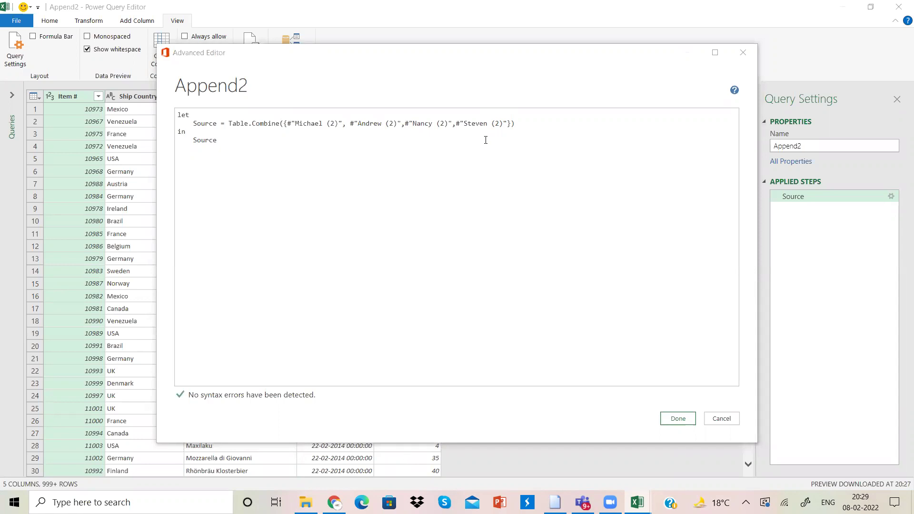
pyautogui.moveTo(335, 503)
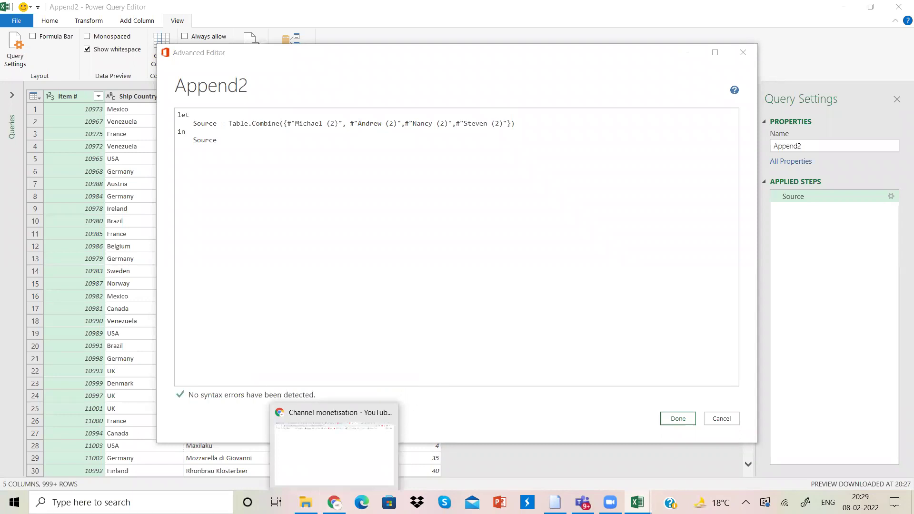
pyautogui.click(722, 418)
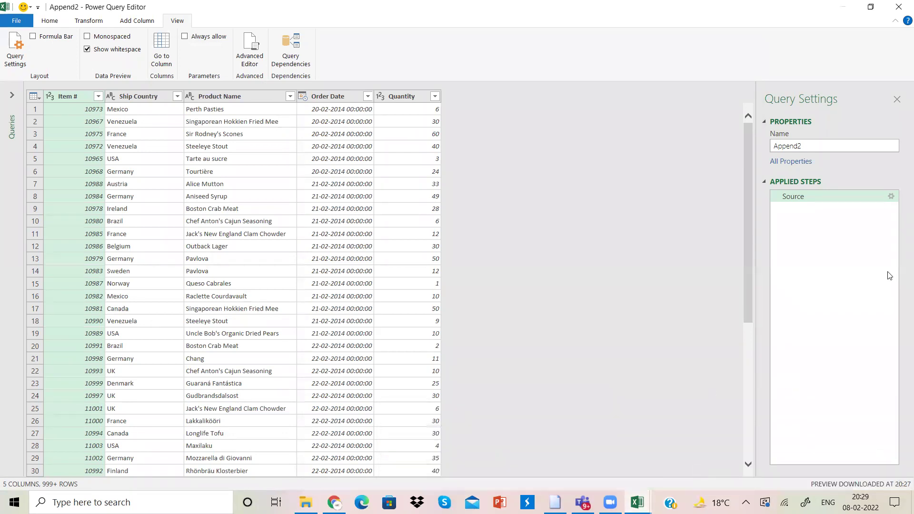
pyautogui.click(899, 5)
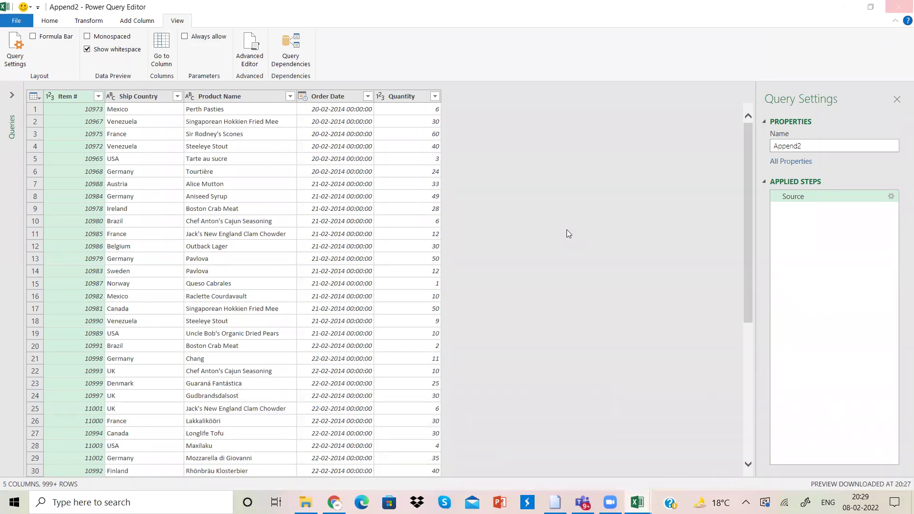
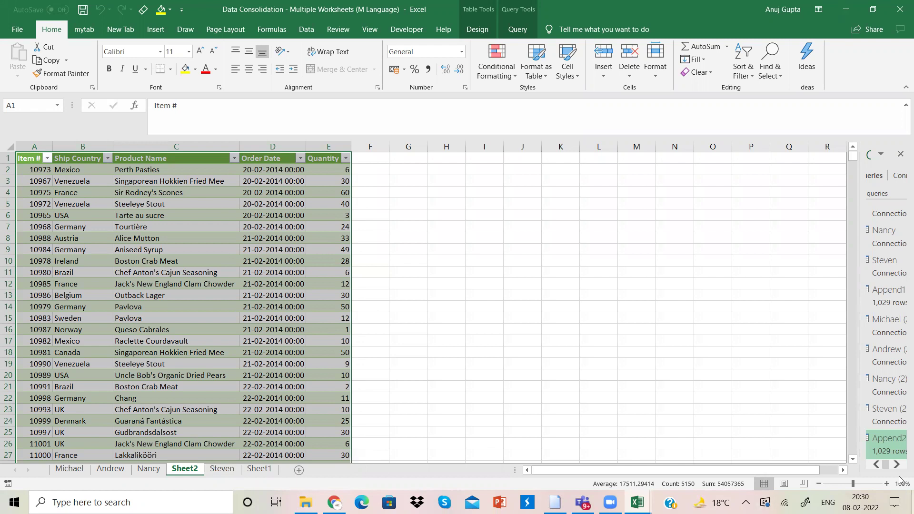
# - Open the Append2 query for editing, check which Close & Load options are available, and close the editor
pyautogui.rightClick(893, 451)
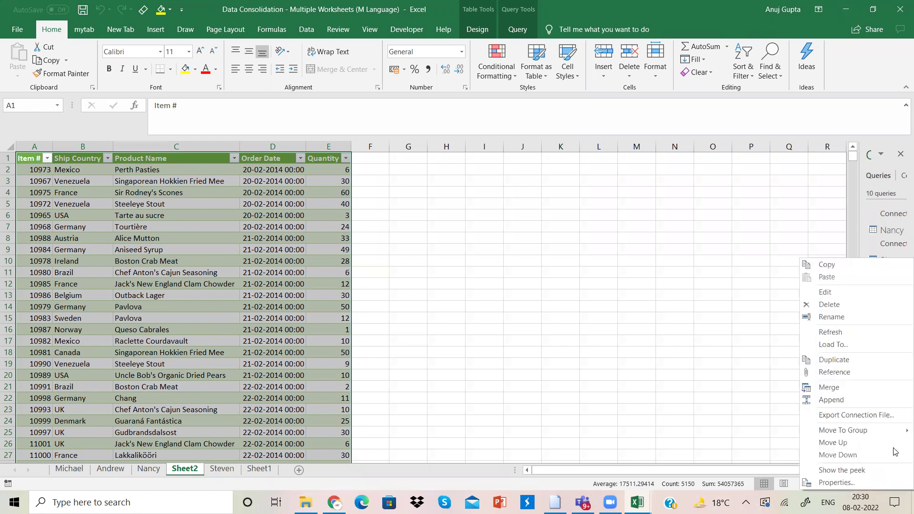
pyautogui.click(877, 299)
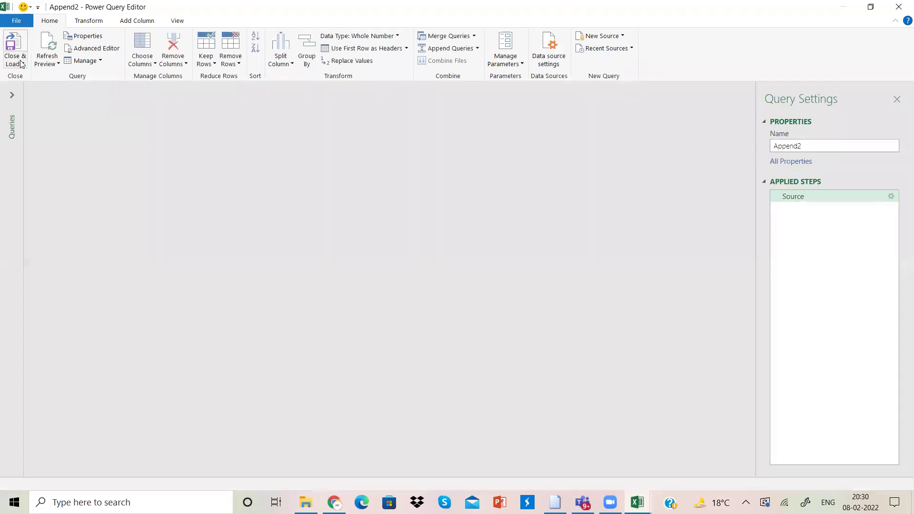
pyautogui.click(22, 64)
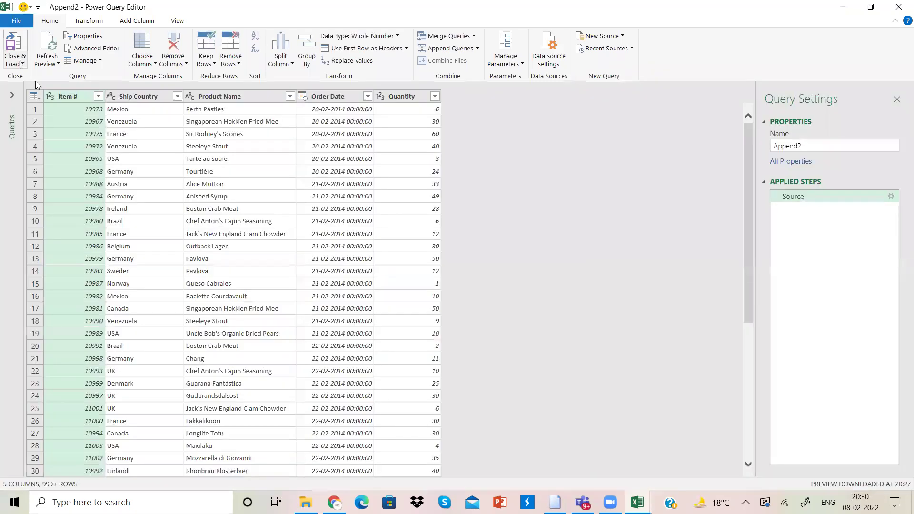
pyautogui.click(212, 185)
pyautogui.click(21, 64)
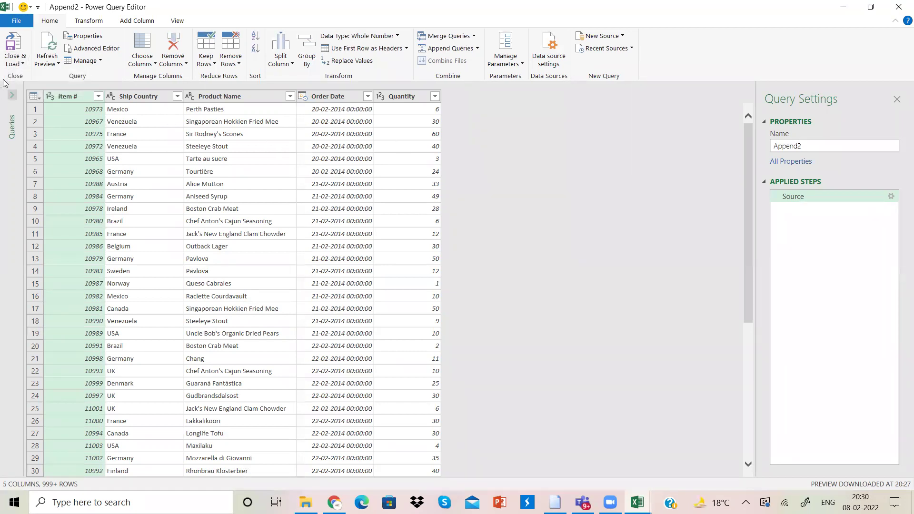
pyautogui.click(12, 65)
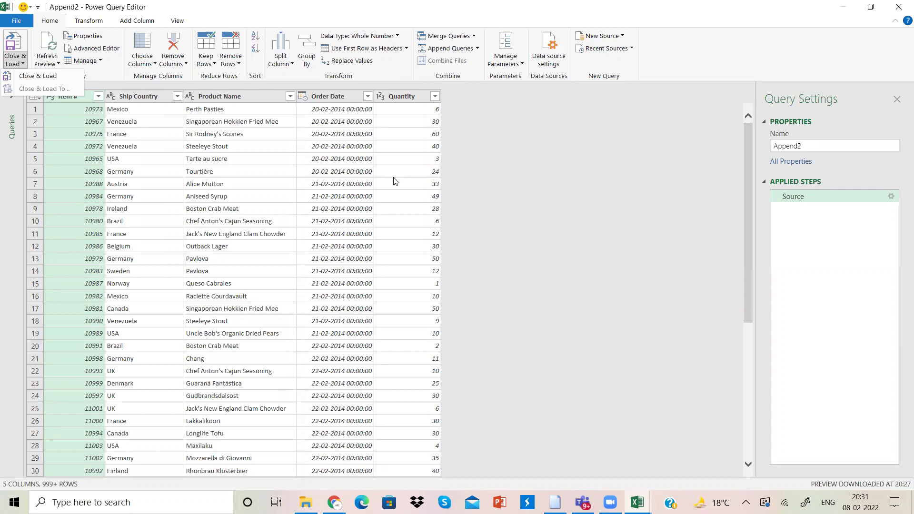
pyautogui.click(898, 6)
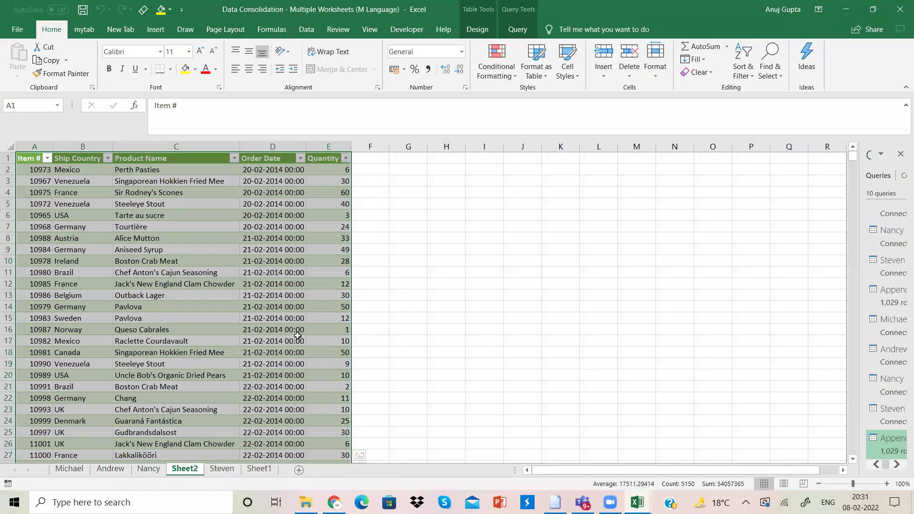
# - View the workbooks in the Sales Data Compilation (Append Queries) folder and return to the Data Consolidation workbook
pyautogui.click(306, 502)
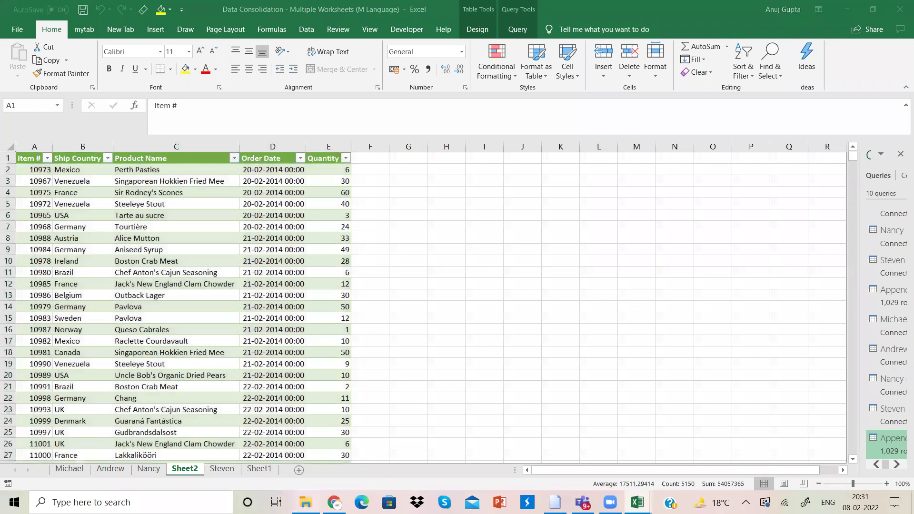
pyautogui.doubleClick(206, 158)
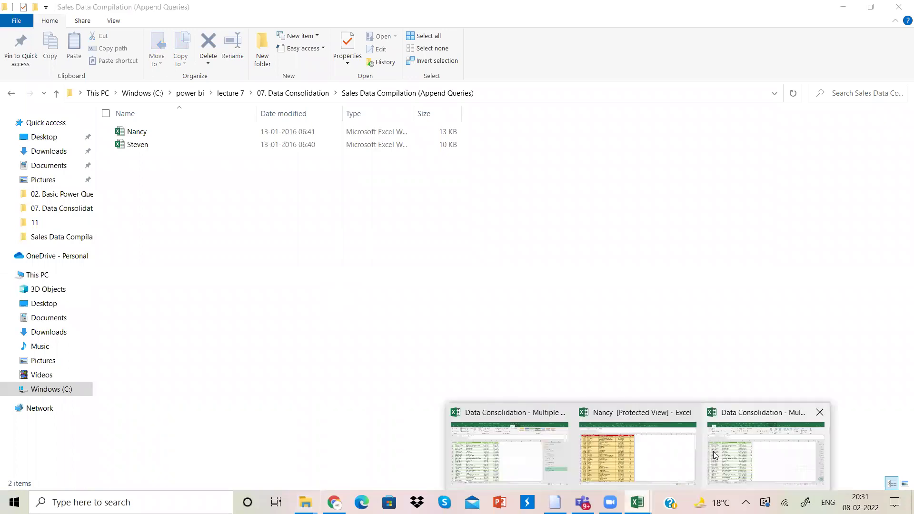
pyautogui.click(714, 455)
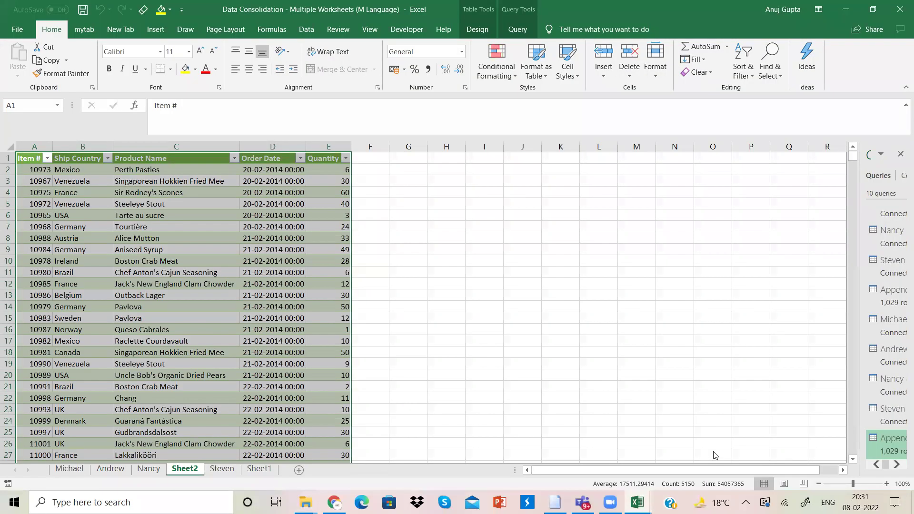
# - Create a new blank workbook and start importing data from an Excel workbook file
pyautogui.hotkey('ctrl', 'n')
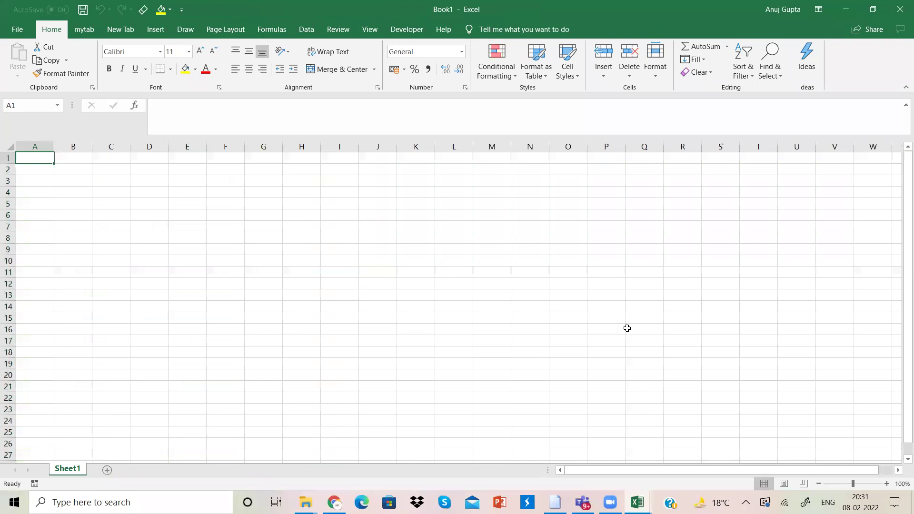
pyautogui.click(306, 30)
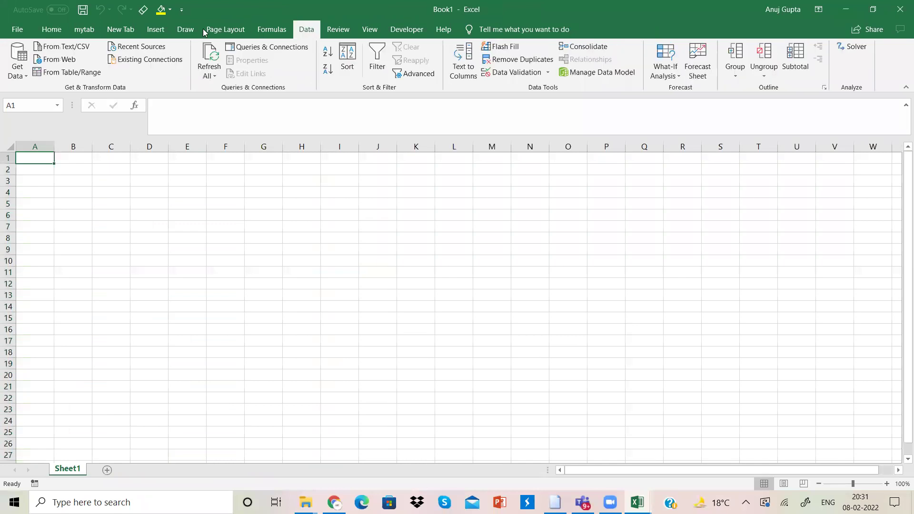
pyautogui.click(9, 78)
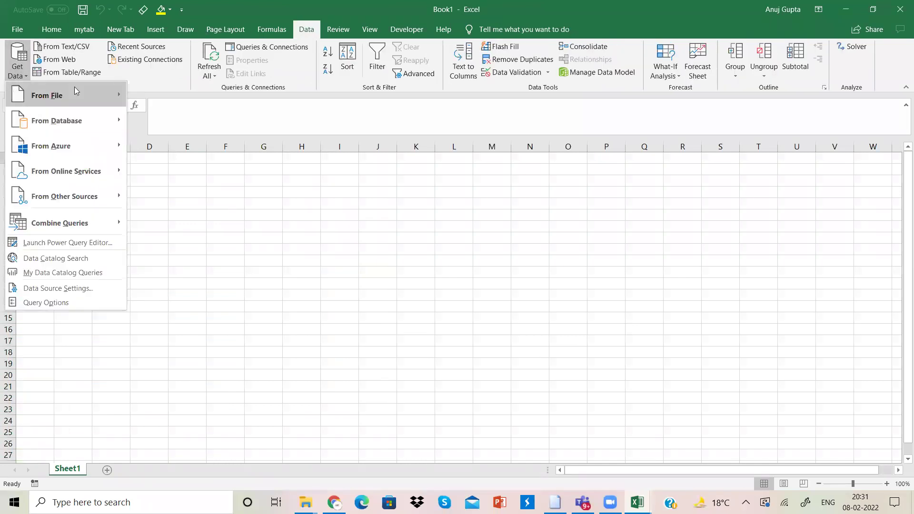
pyautogui.moveTo(76, 92)
pyautogui.click(173, 90)
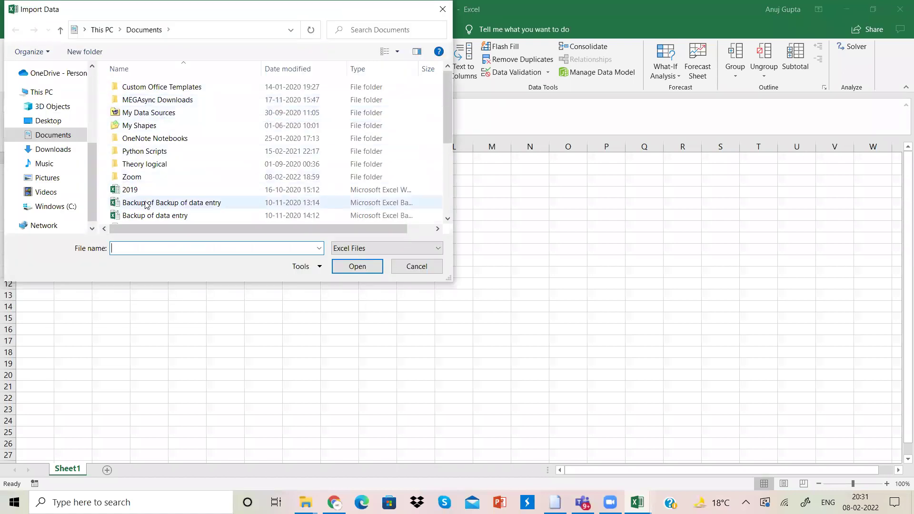
# - Choose the Nancy workbook from C:\power bi\lecture 7\07. Data Consolidation\Sales Data Compilation (Append Queries) as the import source
pyautogui.click(67, 206)
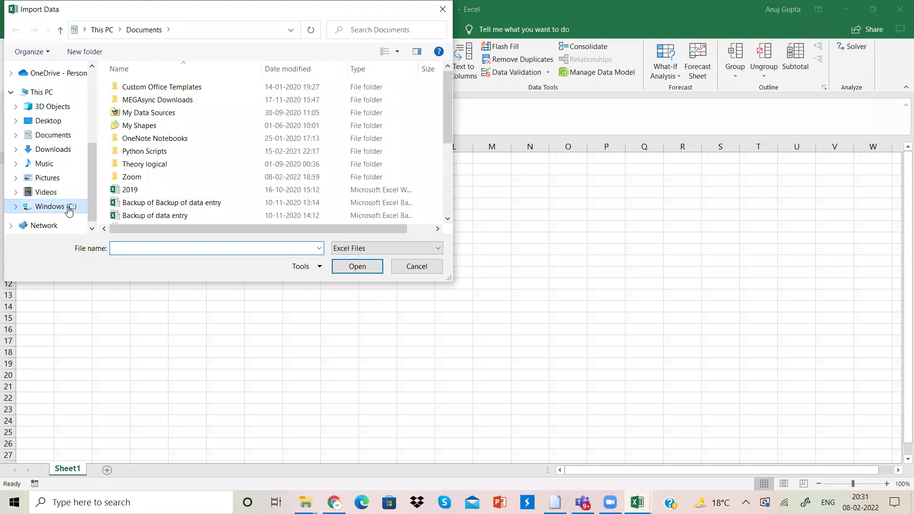
pyautogui.press('p')
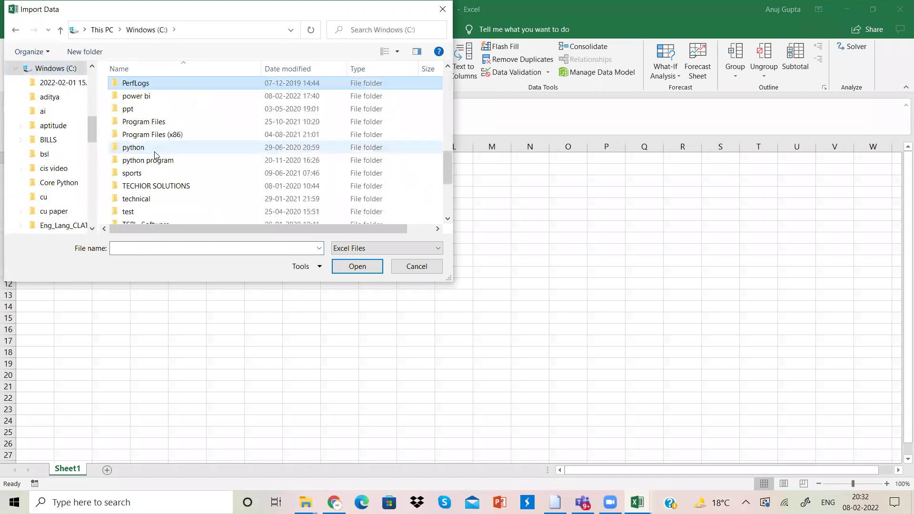
pyautogui.press('o')
pyautogui.press('Return')
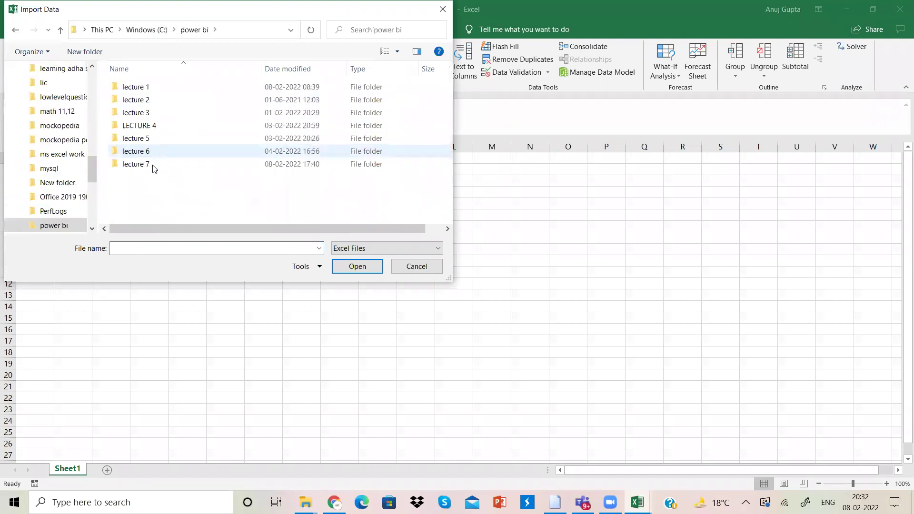
pyautogui.doubleClick(155, 163)
pyautogui.doubleClick(180, 87)
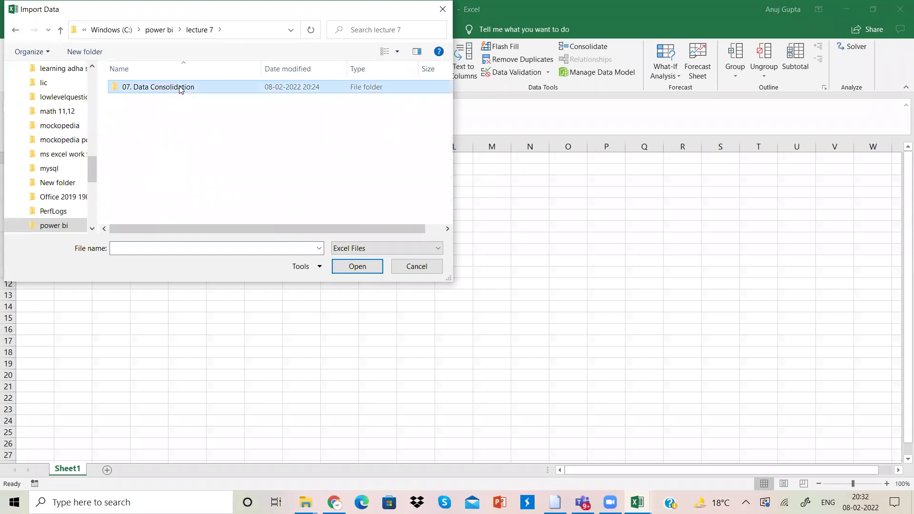
pyautogui.doubleClick(188, 114)
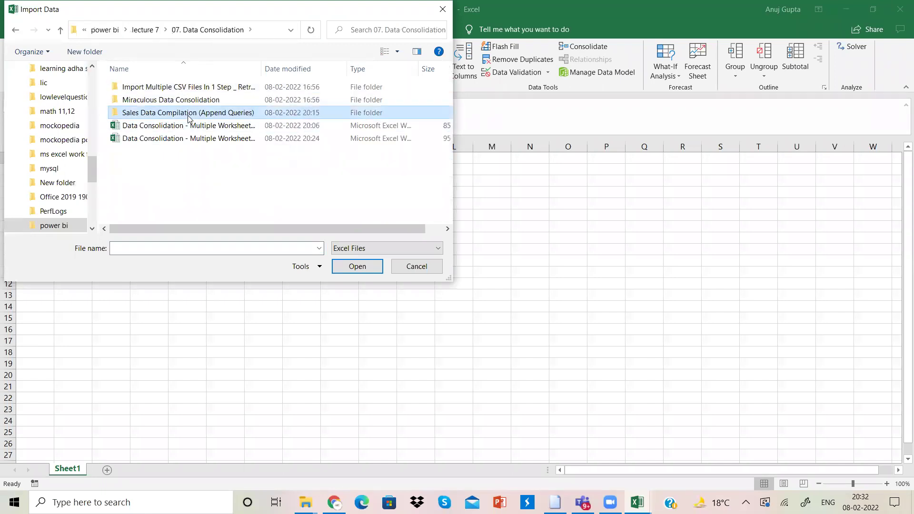
pyautogui.doubleClick(132, 86)
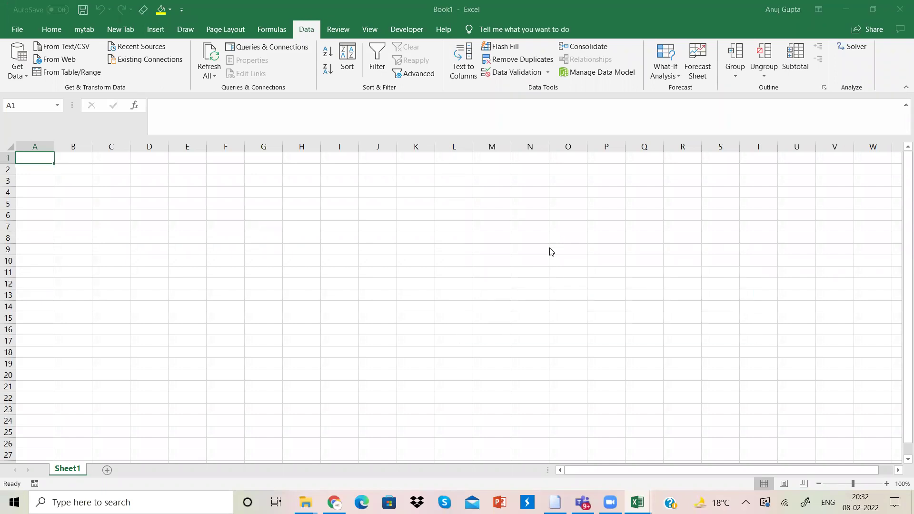
# - Load the Sales sheet of Nancy.xlsx into the new workbook as a table
pyautogui.click(240, 151)
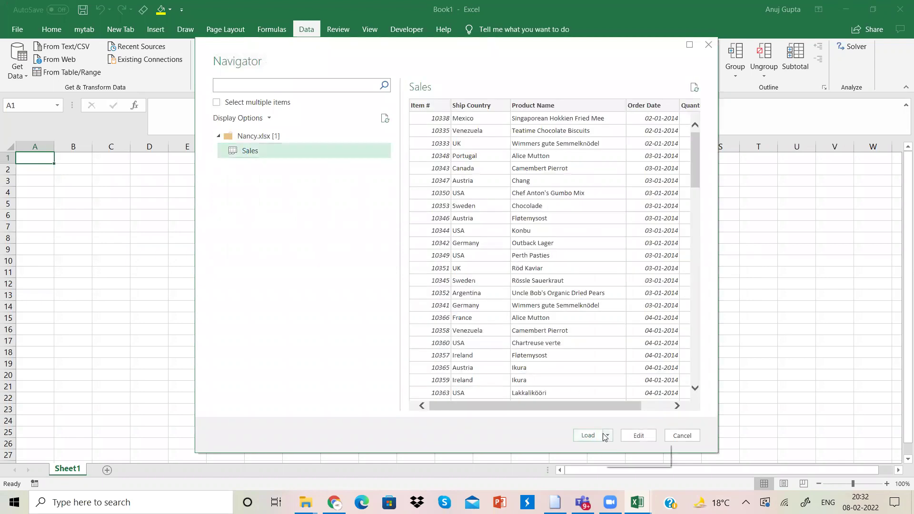
pyautogui.click(605, 436)
pyautogui.click(609, 448)
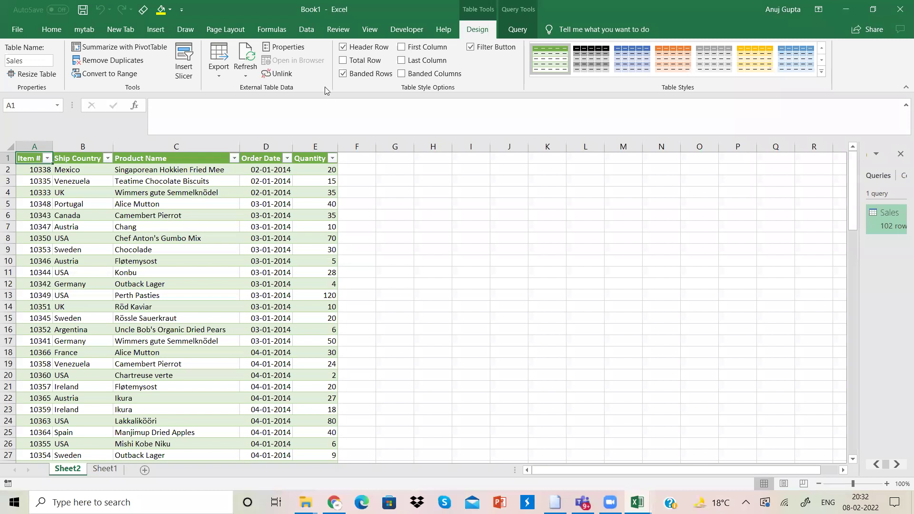
# - Start another import from an Excel workbook and choose the Steven file from the same folder
pyautogui.click(307, 31)
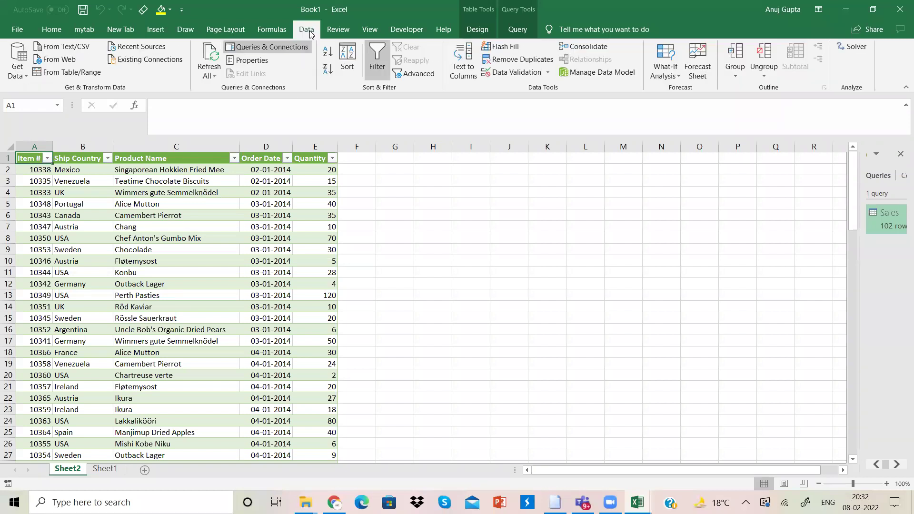
pyautogui.click(16, 76)
pyautogui.moveTo(120, 98)
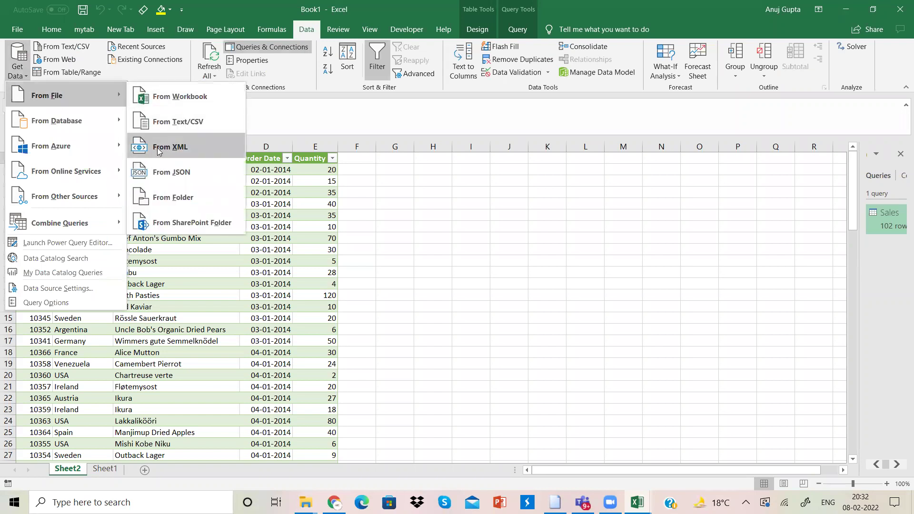
pyautogui.click(206, 99)
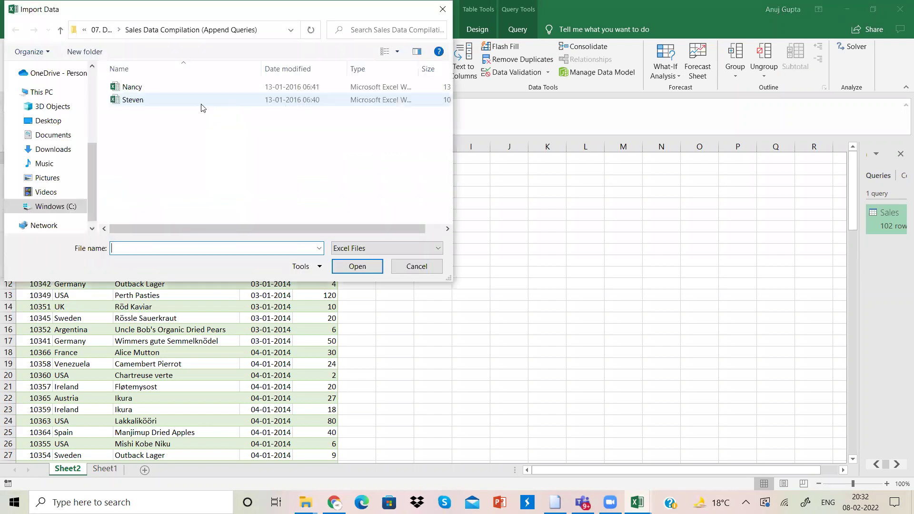
pyautogui.doubleClick(167, 101)
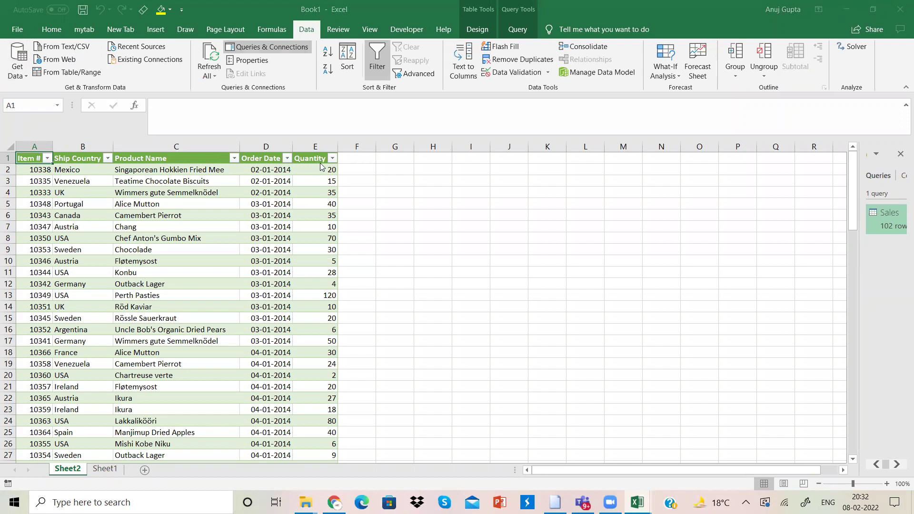
# - Load the Sales sheet of Steven.xlsx as a table on a new worksheet
pyautogui.click(238, 151)
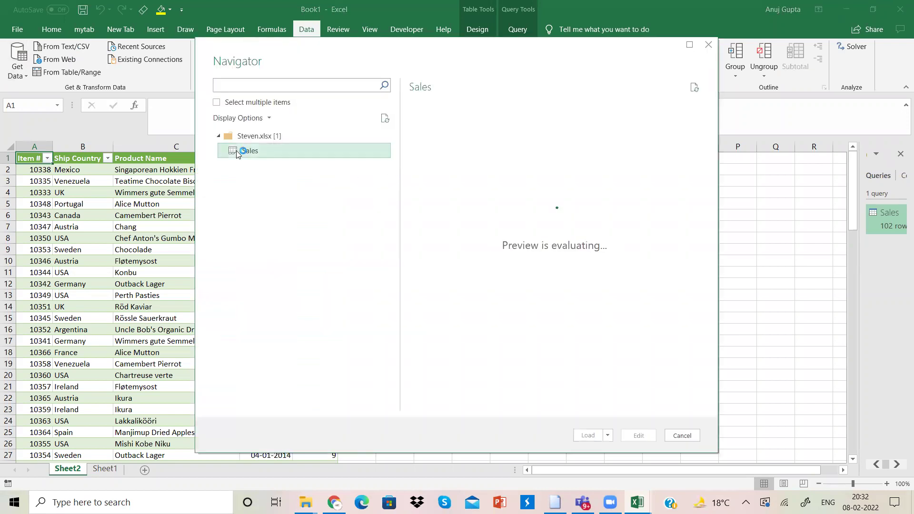
pyautogui.click(609, 435)
pyautogui.click(617, 461)
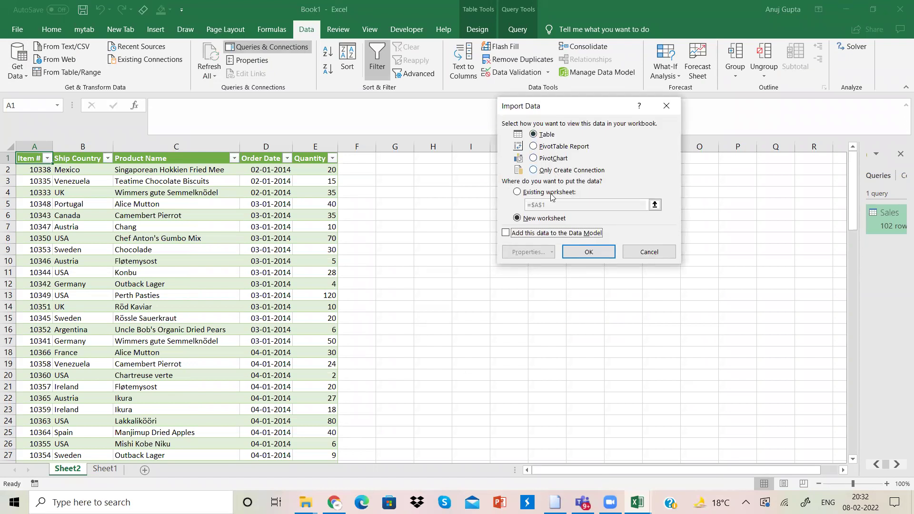
pyautogui.click(580, 256)
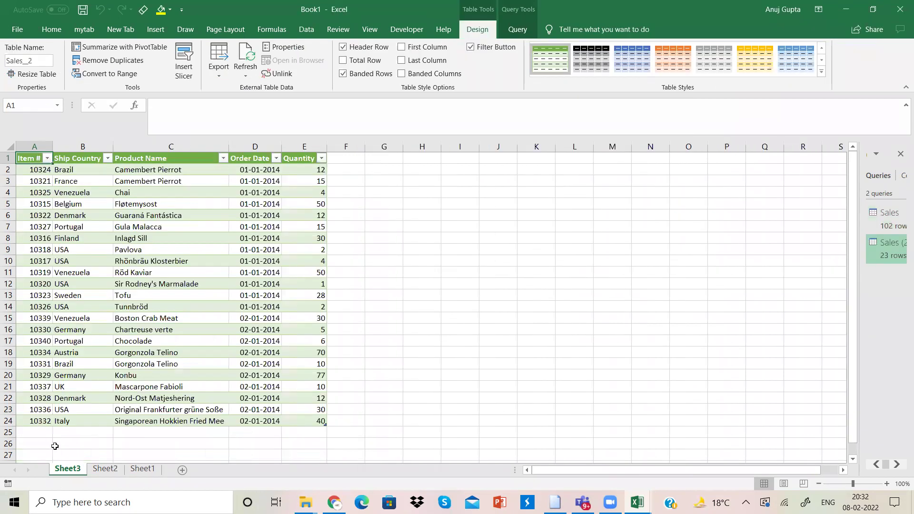
# - Compare the imported sales tables on Sheet2 and Sheet3
pyautogui.click(105, 470)
pyautogui.click(75, 471)
pyautogui.click(105, 469)
pyautogui.click(76, 470)
pyautogui.click(94, 471)
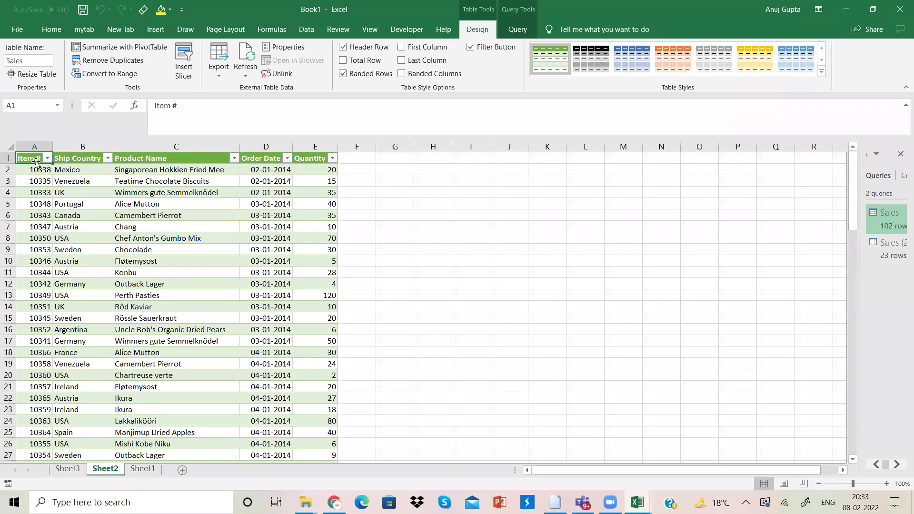
# - Copy the whole sales table from Sheet2 and paste it at cell H3 on Sheet3
pyautogui.hotkey('ctrl', 'shift', 'End')
pyautogui.hotkey('ctrl', 'c')
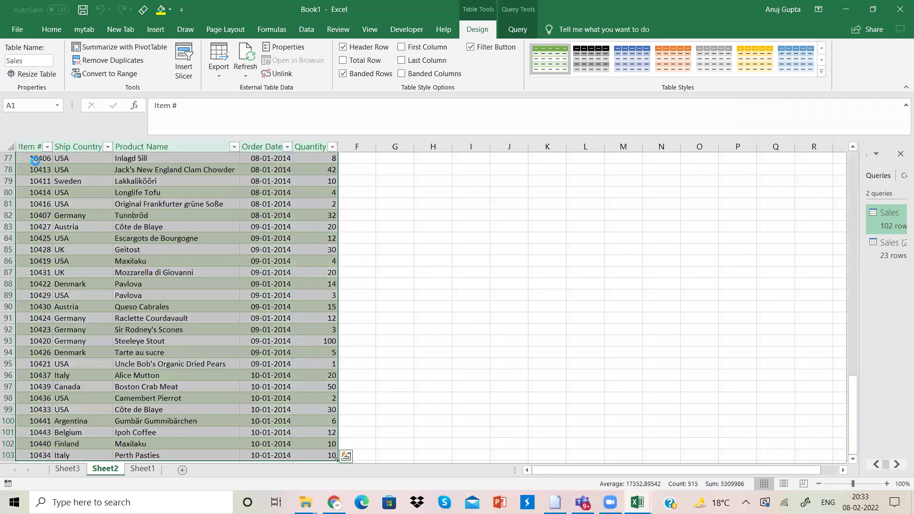
pyautogui.scroll(20, 36, 162)
pyautogui.click(67, 469)
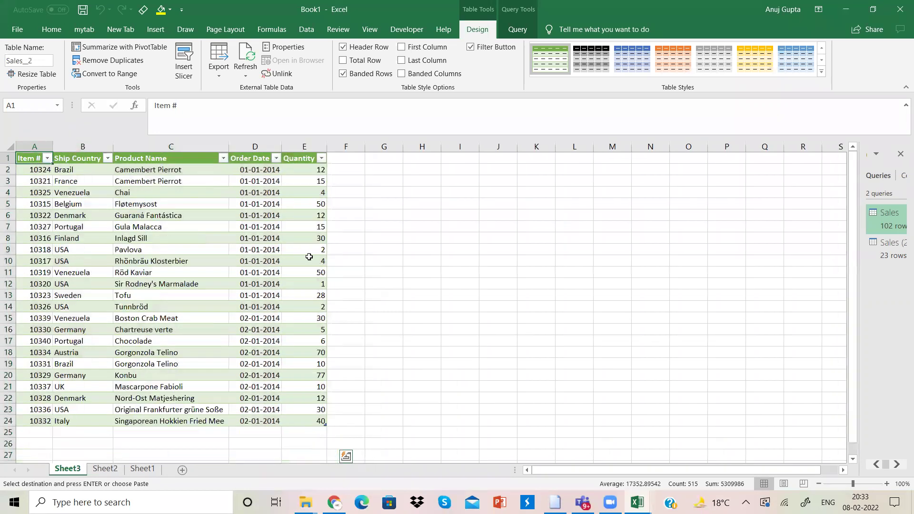
pyautogui.click(420, 184)
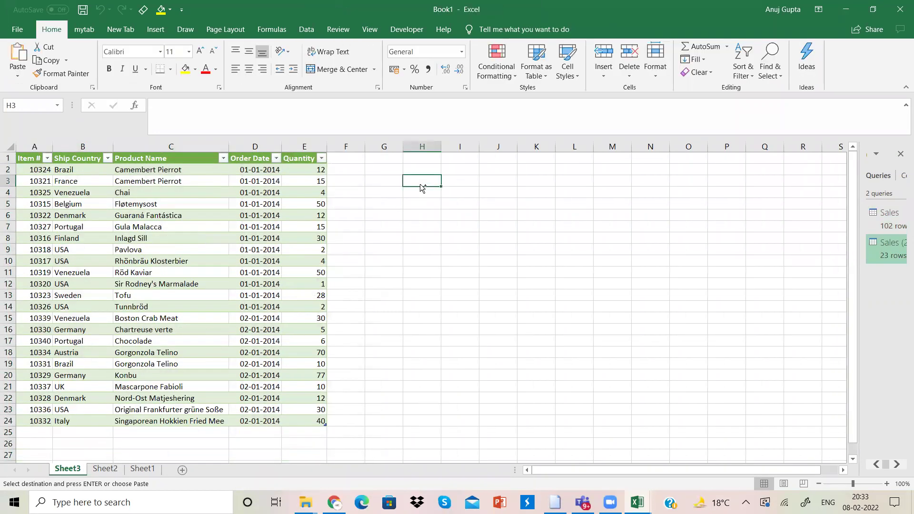
pyautogui.press('Return')
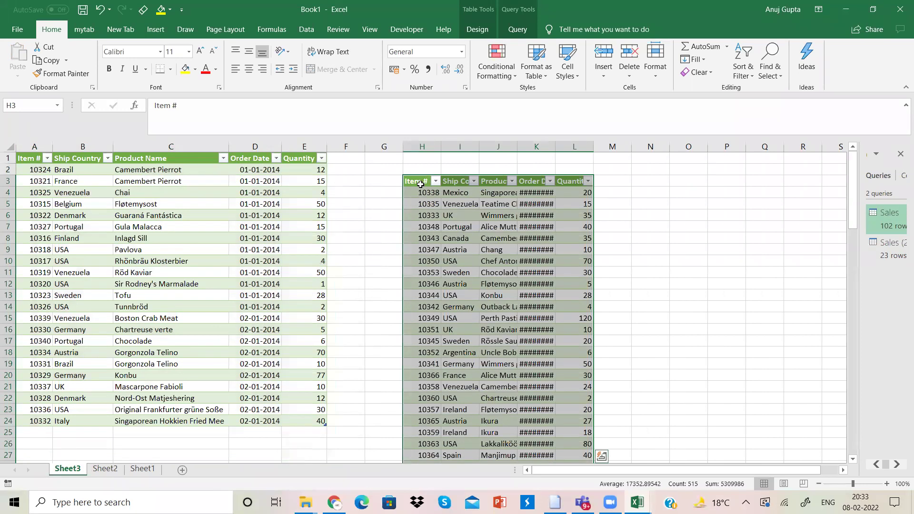
pyautogui.press('Escape')
pyautogui.click(277, 270)
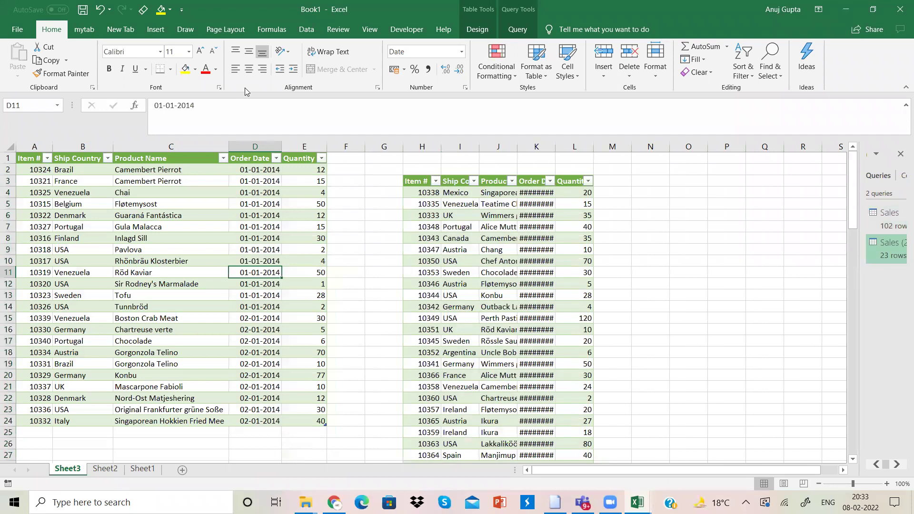
pyautogui.click(314, 30)
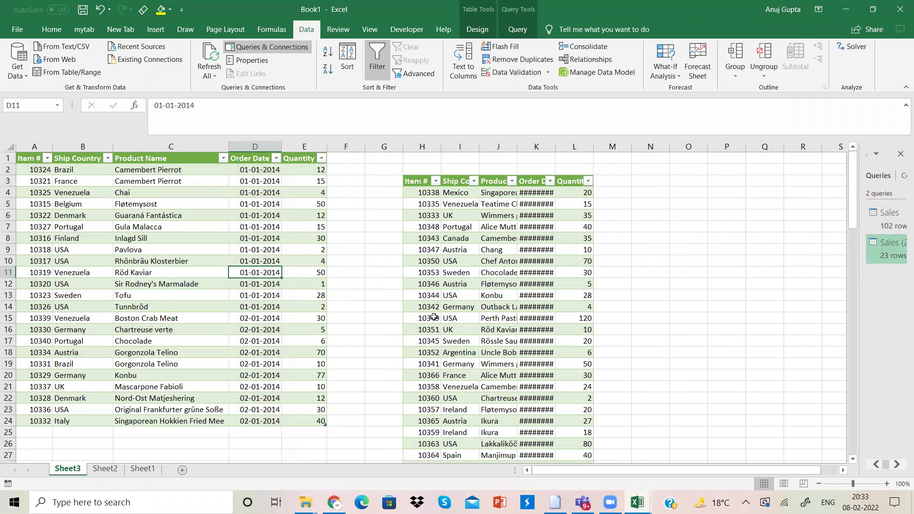
pyautogui.click(194, 349)
pyautogui.keyDown('ctrl'); pyautogui.click(441, 362); pyautogui.keyUp('ctrl')
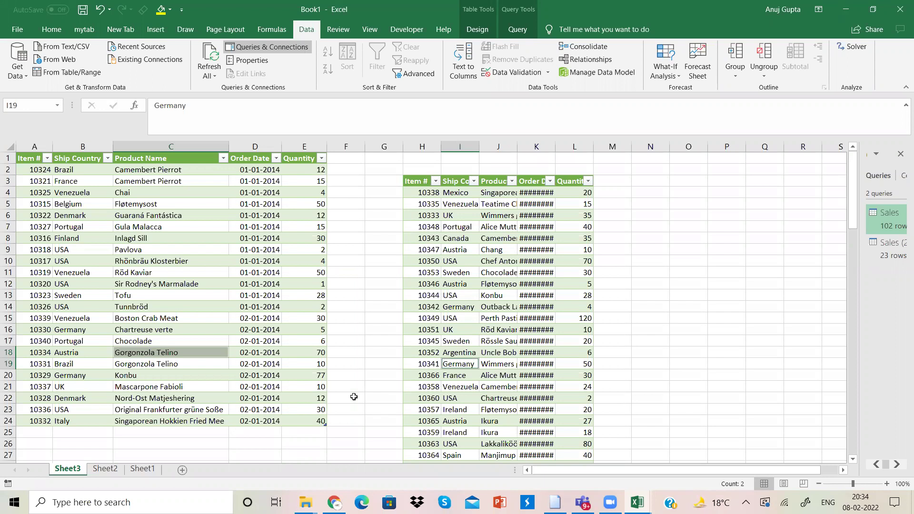
# - Close Book1 without saving it, and also close the Data Consolidation and Nancy workbooks
pyautogui.click(899, 9)
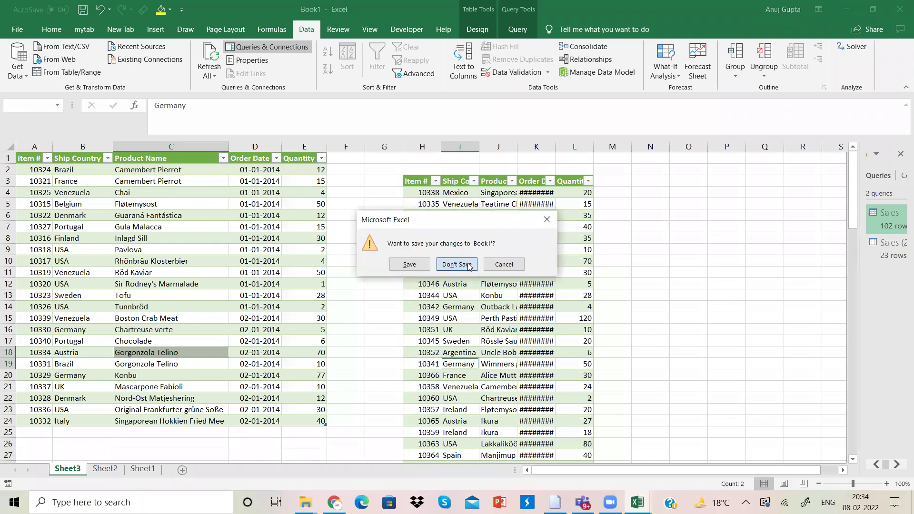
pyautogui.click(460, 264)
pyautogui.click(899, 9)
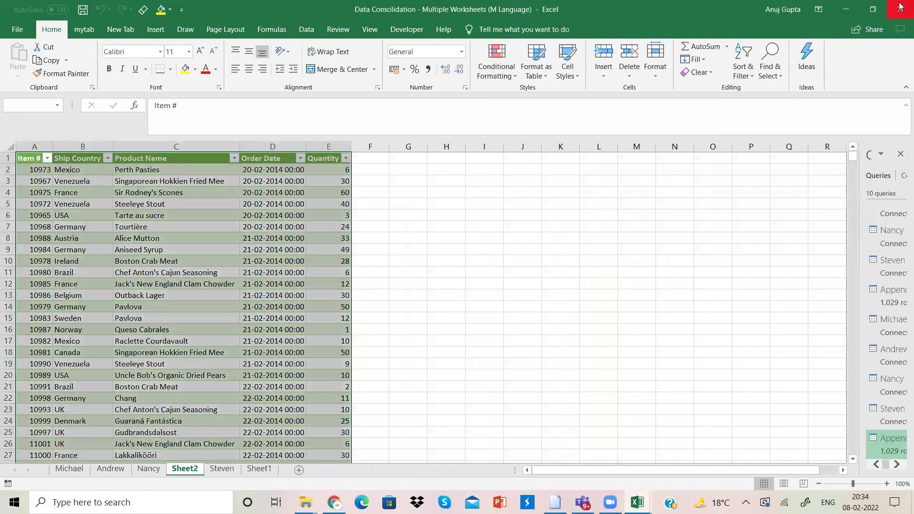
pyautogui.click(455, 279)
pyautogui.click(899, 7)
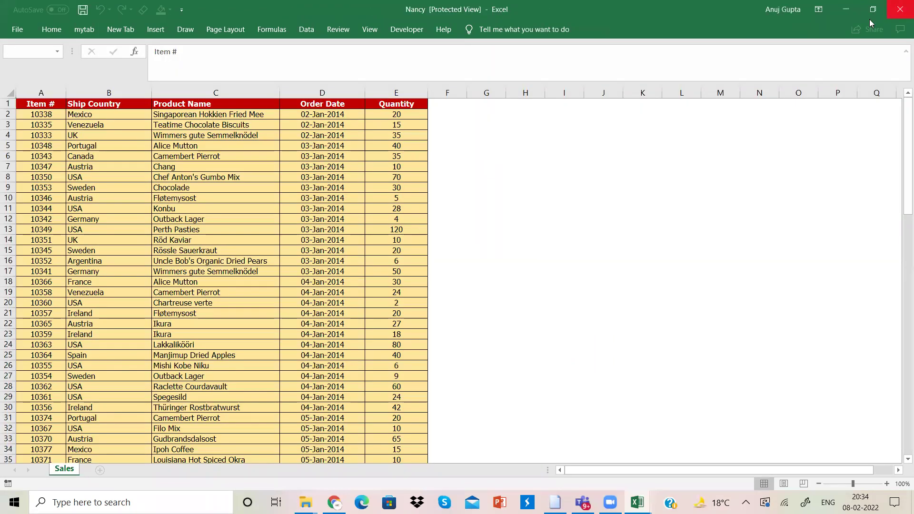
# - In File Explorer, browse to Miraculous Data Consolidation > Employee Joining Data > 2015 > QTR - 01 and open the FEBRUARY workbook
pyautogui.hotkey('alt', 'Up')
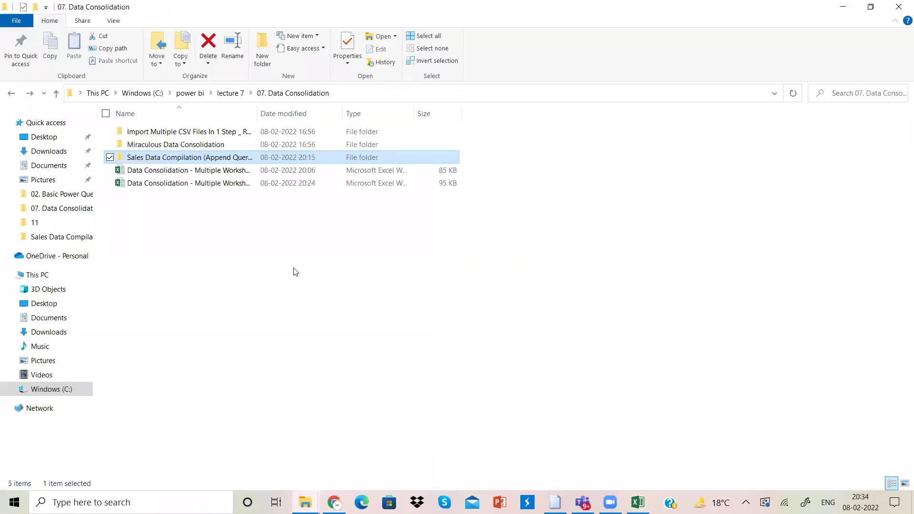
pyautogui.doubleClick(205, 145)
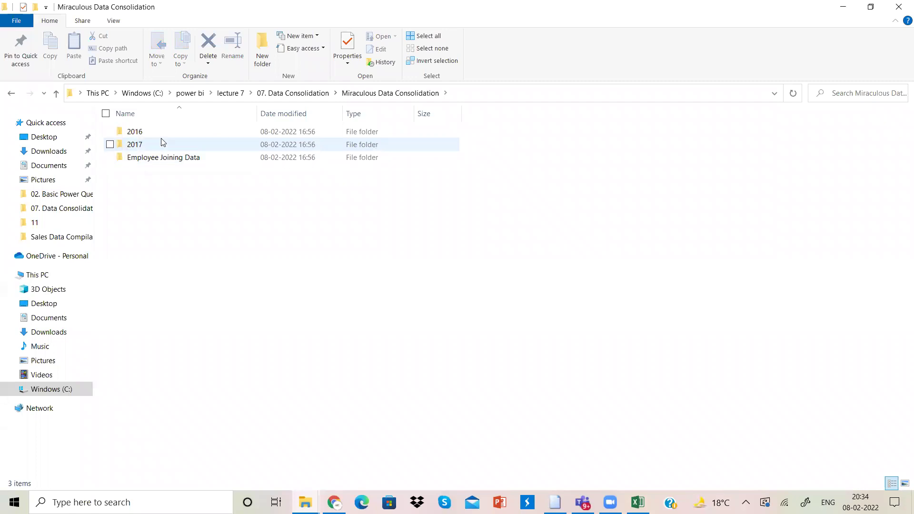
pyautogui.doubleClick(164, 159)
pyautogui.doubleClick(141, 137)
pyautogui.doubleClick(150, 137)
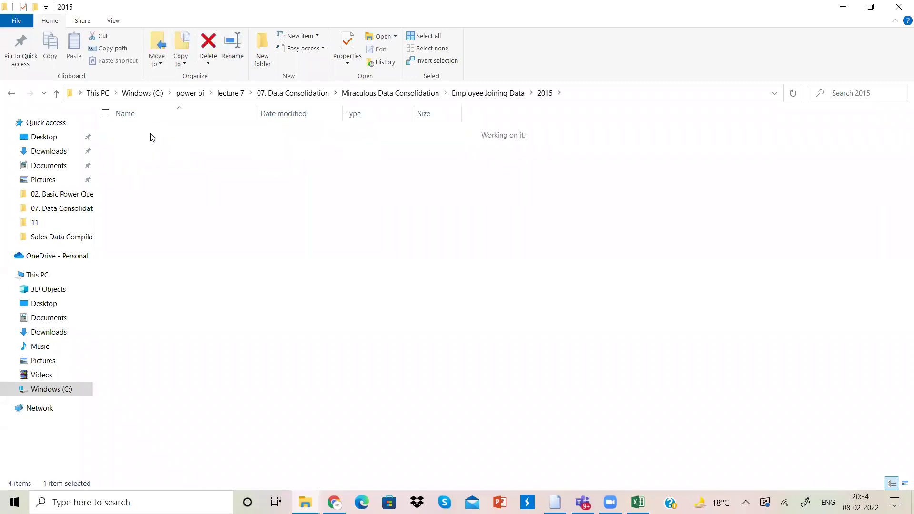
pyautogui.click(152, 136)
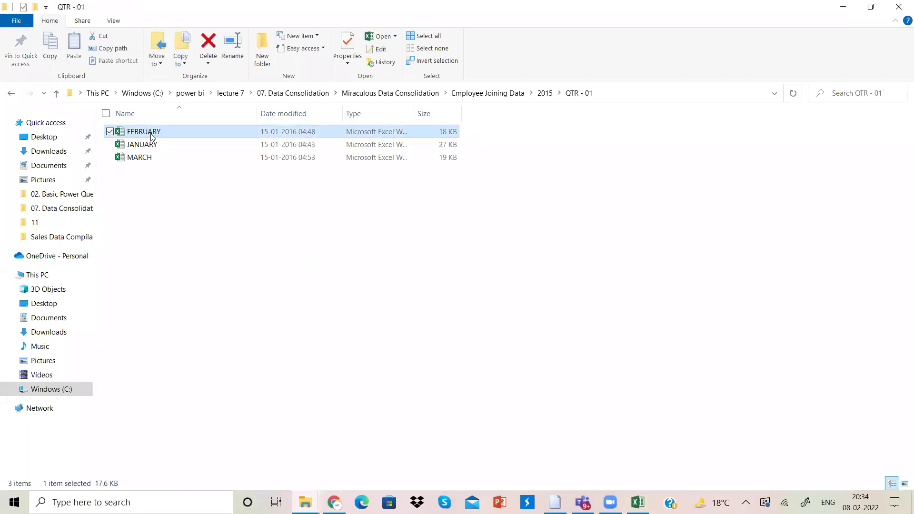
pyautogui.doubleClick(151, 137)
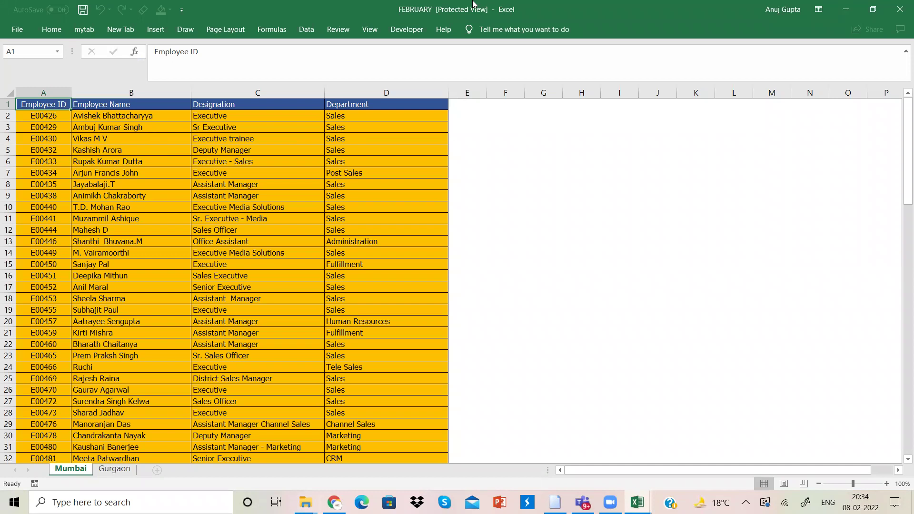
# - Close the FEBRUARY workbook and cancel closing the Data Consolidation workbook when asked about saving its changes
pyautogui.click(900, 9)
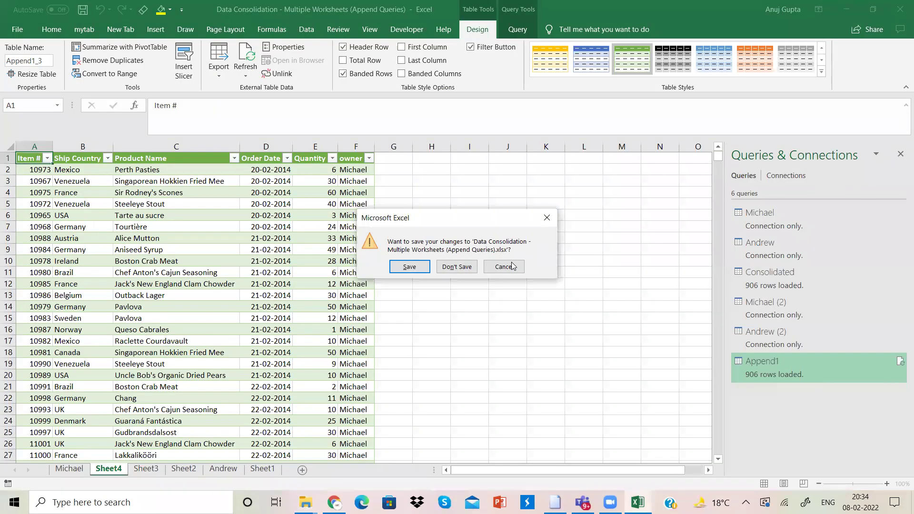
pyautogui.click(511, 265)
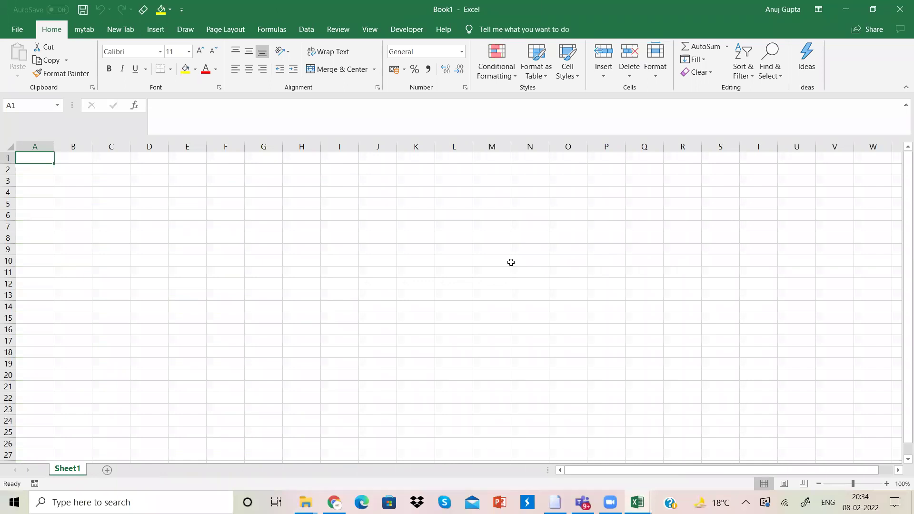
# - In the blank Book1 workbook, start a data import from a folder and open the folder browser
pyautogui.click(307, 30)
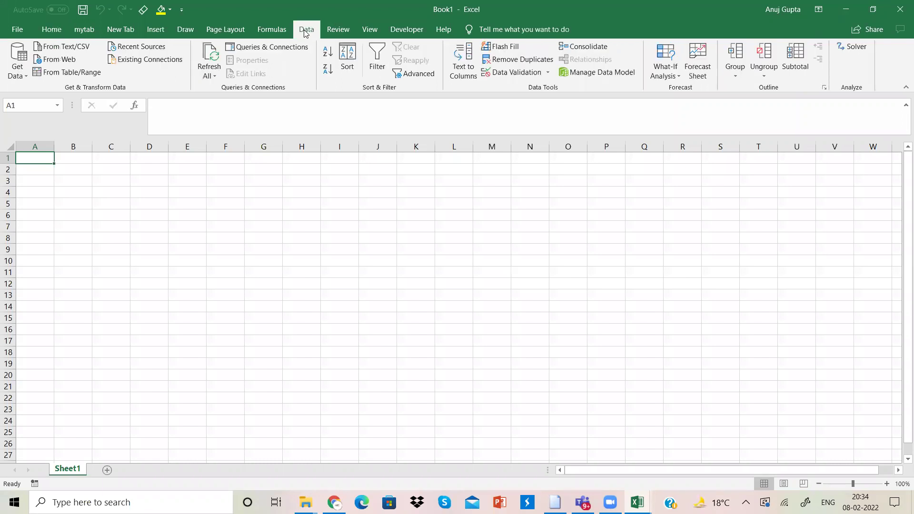
pyautogui.click(17, 71)
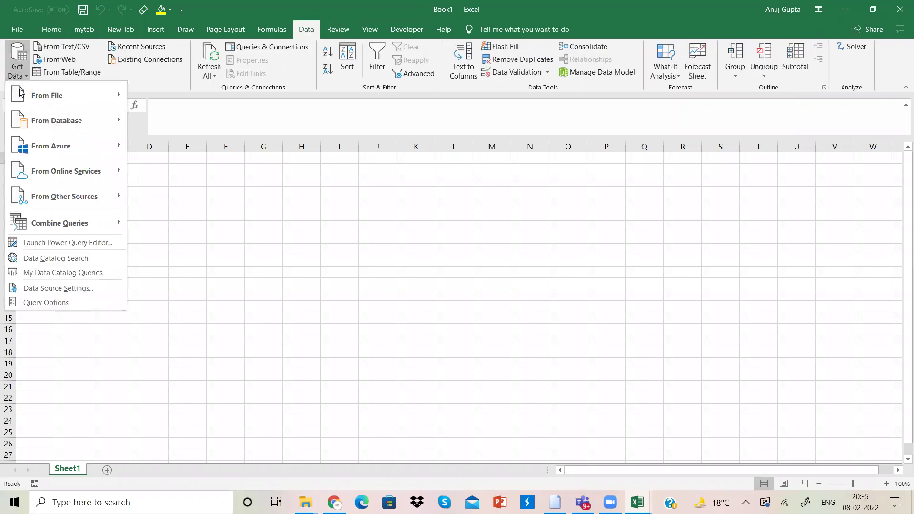
pyautogui.moveTo(24, 95)
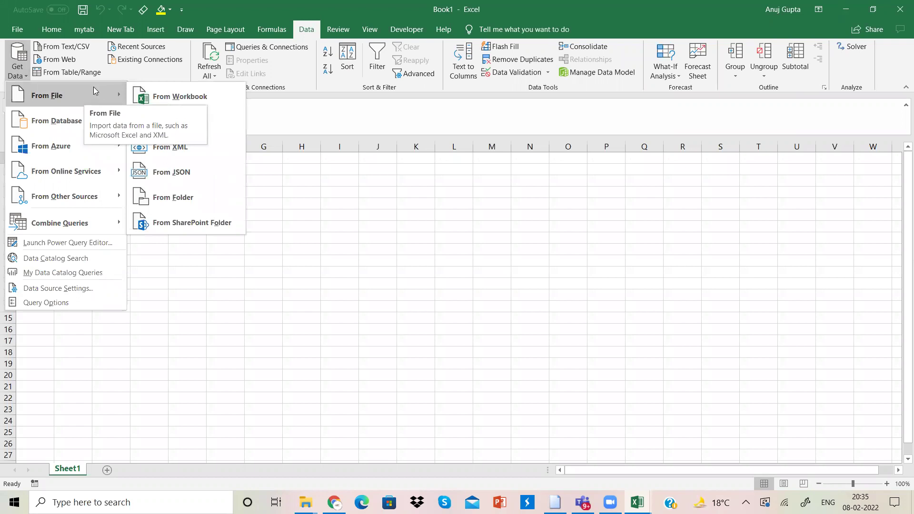
pyautogui.click(181, 199)
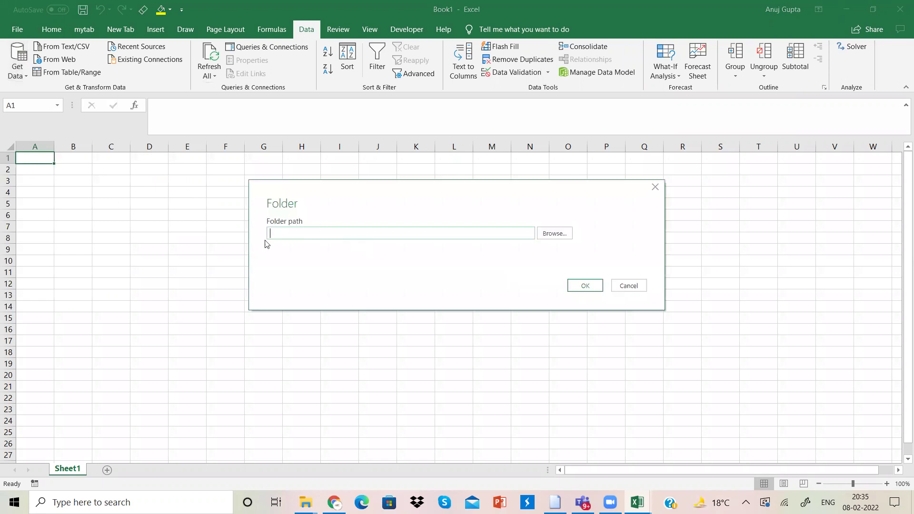
pyautogui.click(563, 236)
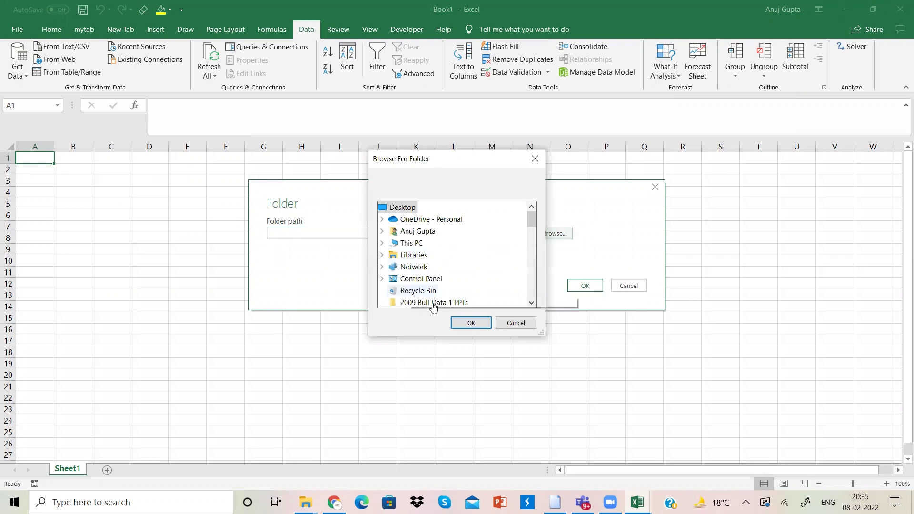
# - Look through the desktop-level folder list for the location of the Miraculous Data Consolidation folder
pyautogui.click(529, 303)
pyautogui.click(529, 304)
pyautogui.click(529, 303)
pyautogui.click(530, 304)
pyautogui.click(529, 303)
pyautogui.click(530, 304)
pyautogui.click(530, 303)
pyautogui.click(530, 304)
pyautogui.click(530, 303)
pyautogui.click(529, 304)
pyautogui.click(530, 304)
pyautogui.click(529, 303)
pyautogui.click(530, 304)
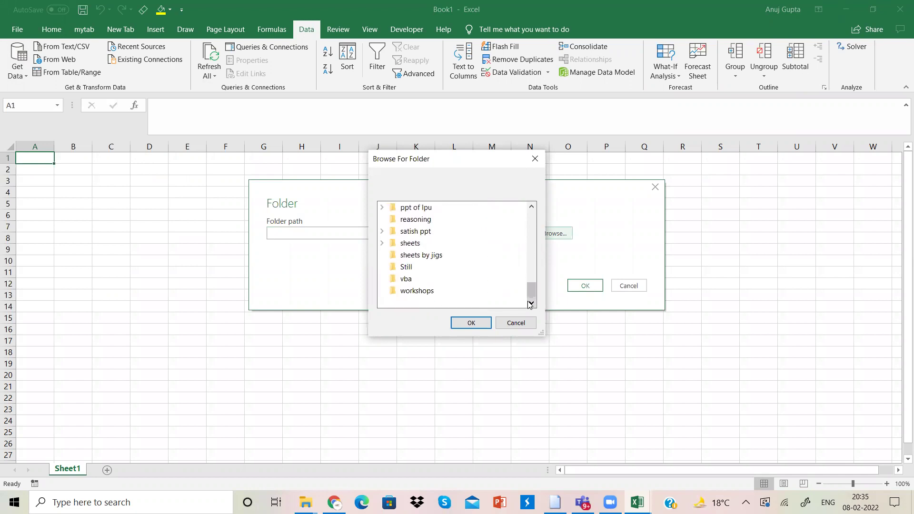
pyautogui.click(532, 206)
pyautogui.click(532, 206)
pyautogui.click(531, 207)
pyautogui.click(532, 207)
pyautogui.click(532, 206)
pyautogui.click(532, 206)
pyautogui.click(532, 207)
pyautogui.click(532, 206)
pyautogui.click(531, 207)
pyautogui.click(532, 206)
pyautogui.click(532, 206)
pyautogui.click(531, 207)
pyautogui.click(532, 206)
pyautogui.click(532, 206)
pyautogui.click(531, 206)
pyautogui.click(531, 206)
pyautogui.click(532, 207)
pyautogui.click(532, 207)
pyautogui.click(531, 207)
pyautogui.click(531, 206)
pyautogui.click(531, 206)
pyautogui.click(531, 207)
pyautogui.click(531, 207)
pyautogui.click(532, 207)
pyautogui.click(532, 207)
pyautogui.click(532, 206)
pyautogui.click(532, 206)
pyautogui.click(531, 206)
pyautogui.click(532, 207)
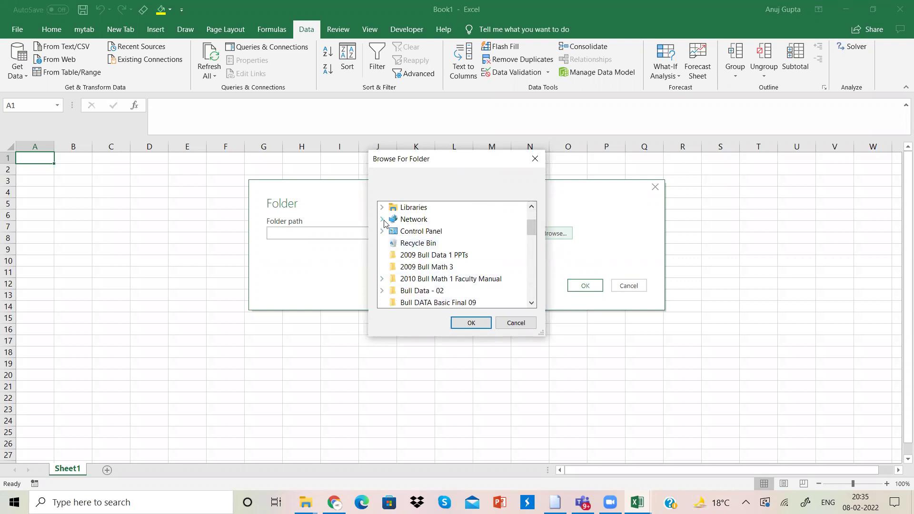
pyautogui.scroll(-4, 508, 257)
pyautogui.scroll(-3, 508, 257)
pyautogui.scroll(2, 509, 257)
pyautogui.scroll(6, 509, 257)
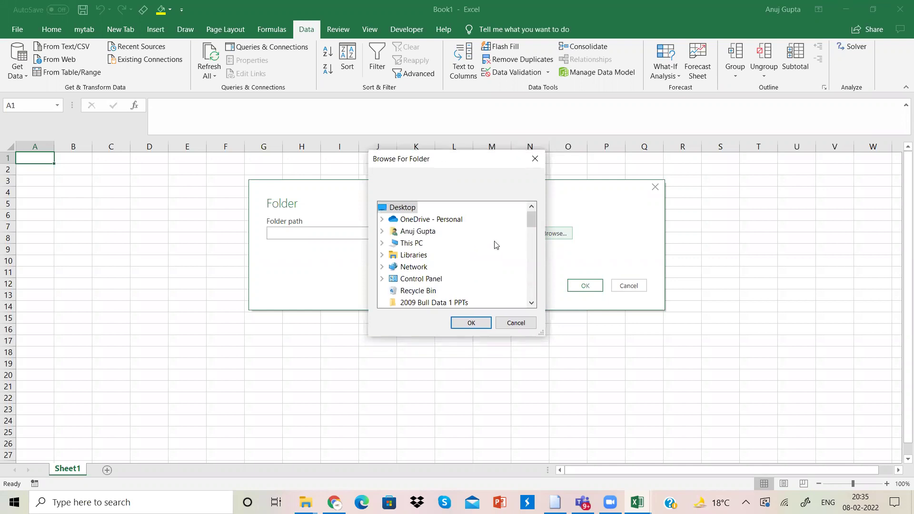
# - Set the source folder to C:\power bi\lecture 7\07. Data Consolidation\Miraculous Data Consolidation and confirm it
pyautogui.click(382, 243)
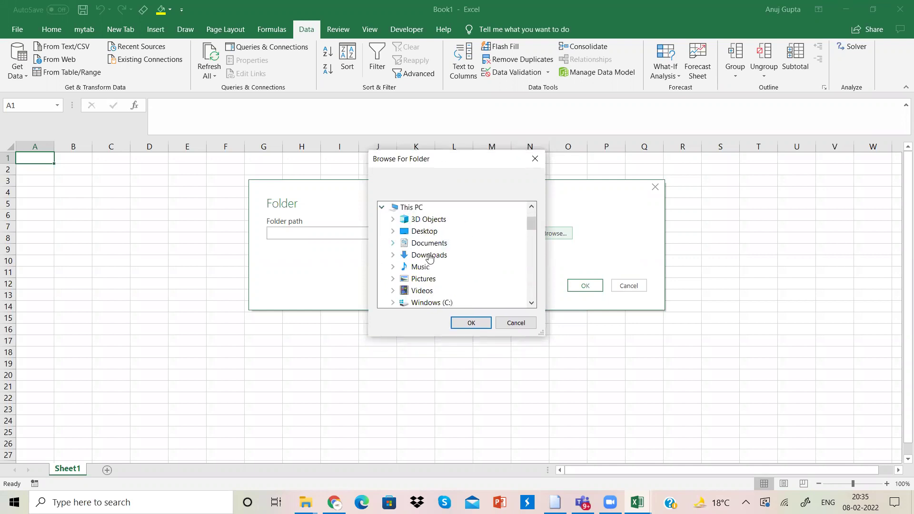
pyautogui.click(393, 303)
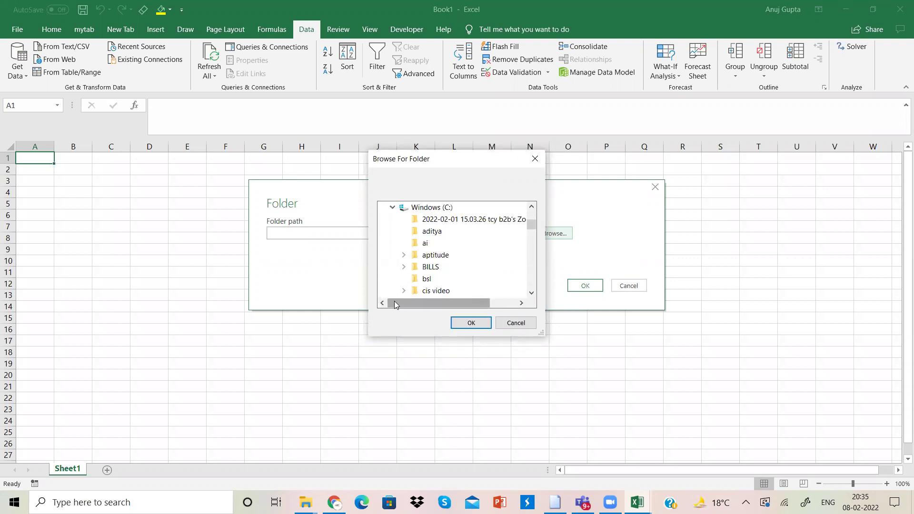
pyautogui.click(530, 293)
pyautogui.click(530, 292)
pyautogui.click(530, 293)
pyautogui.click(530, 293)
pyautogui.click(530, 292)
pyautogui.click(530, 293)
pyautogui.click(531, 292)
pyautogui.click(531, 293)
pyautogui.click(530, 293)
pyautogui.click(530, 292)
pyautogui.click(530, 293)
pyautogui.click(531, 292)
pyautogui.click(530, 292)
pyautogui.click(530, 293)
pyautogui.click(531, 293)
pyautogui.click(531, 293)
pyautogui.click(530, 293)
pyautogui.click(531, 292)
pyautogui.click(531, 293)
pyautogui.click(530, 293)
pyautogui.click(531, 292)
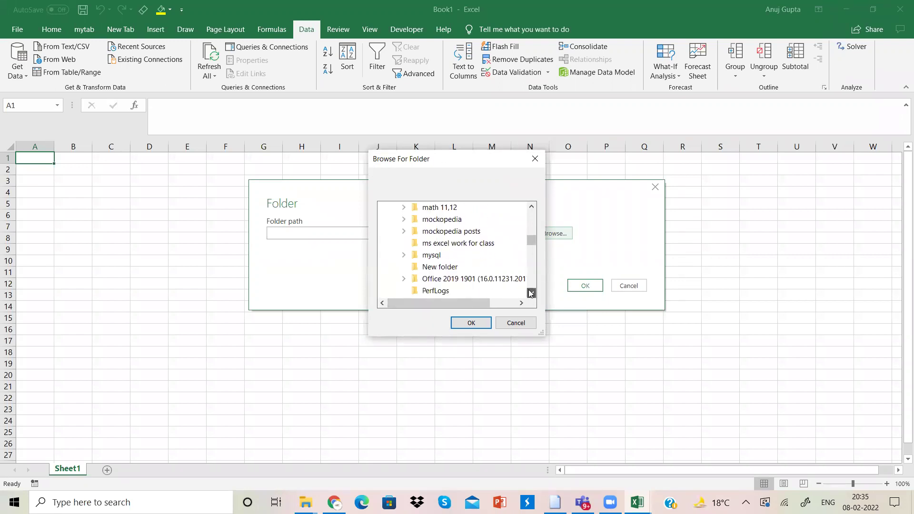
pyautogui.click(530, 293)
pyautogui.click(531, 293)
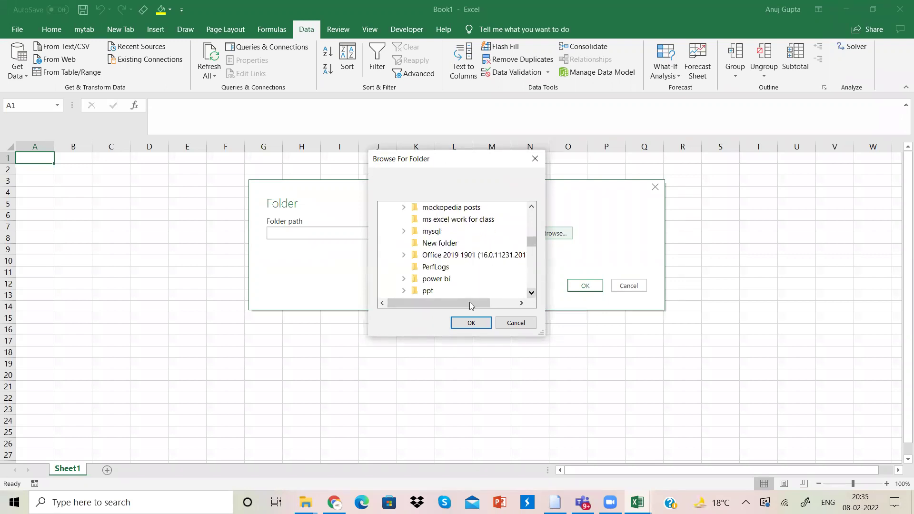
pyautogui.click(404, 279)
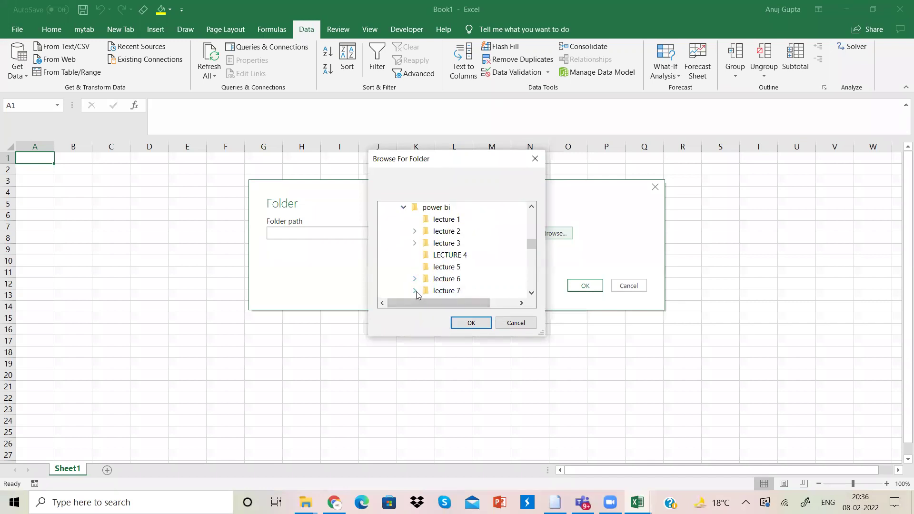
pyautogui.click(415, 291)
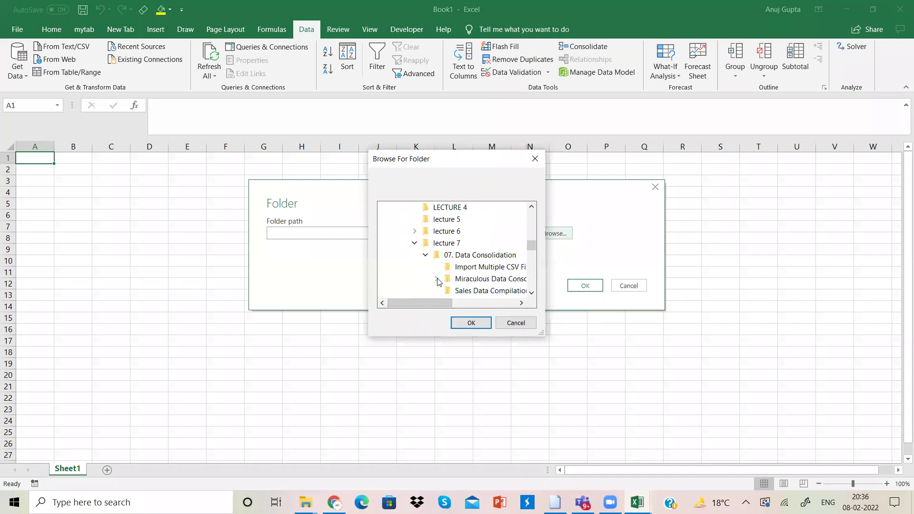
pyautogui.click(437, 279)
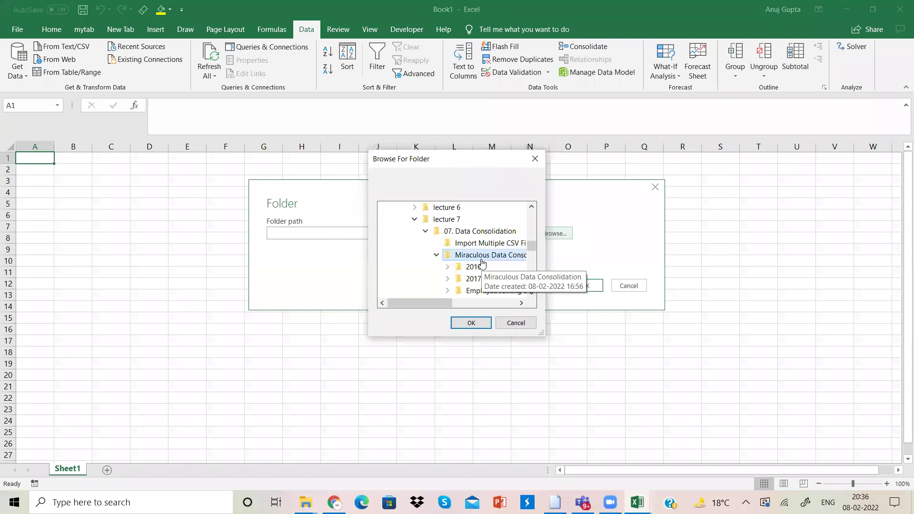
pyautogui.click(471, 322)
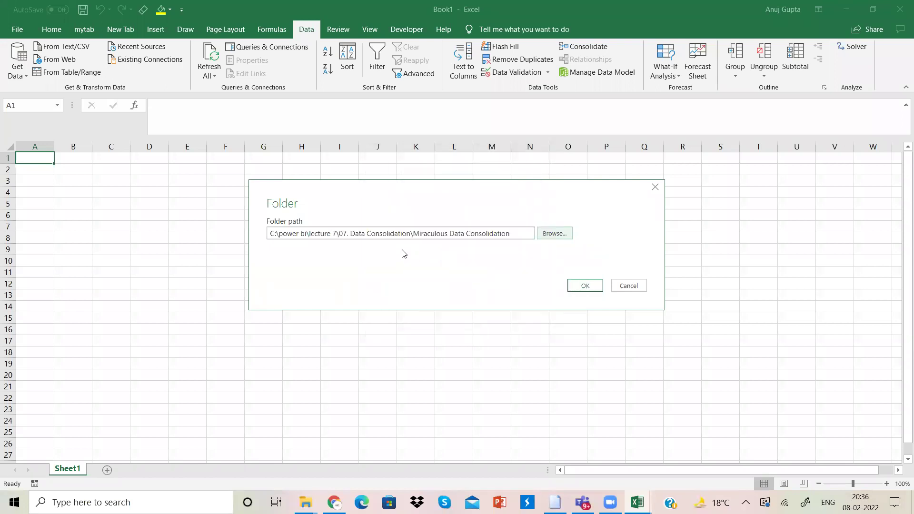
pyautogui.click(587, 287)
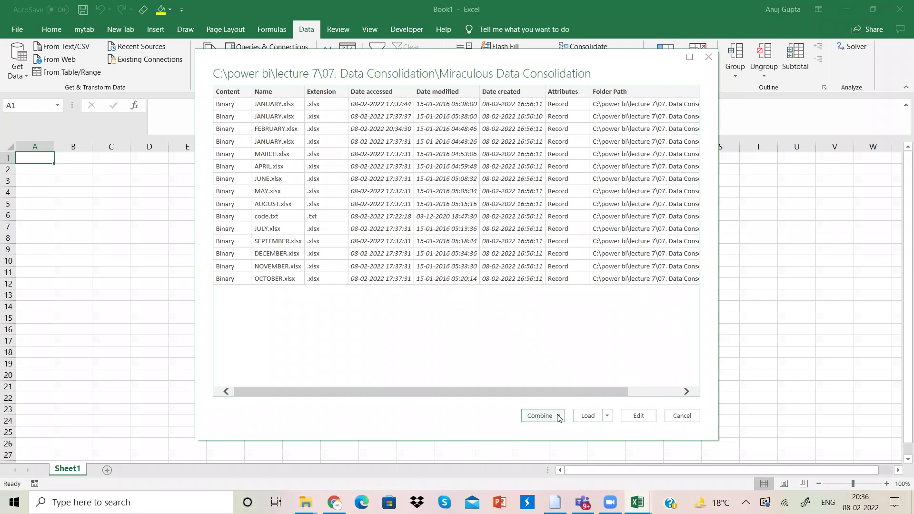
# - Load the folder's file list into a new worksheet and open the resulting table in the Power Query Editor
pyautogui.click(608, 417)
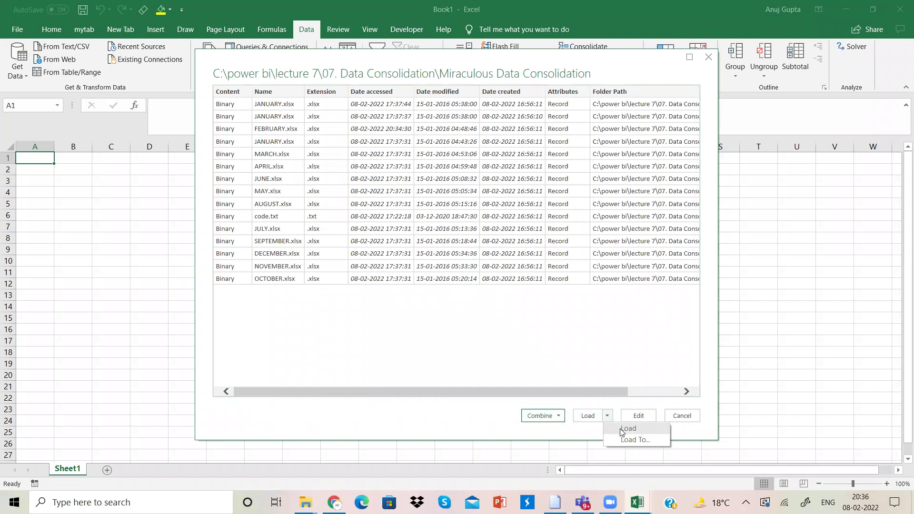
pyautogui.click(621, 431)
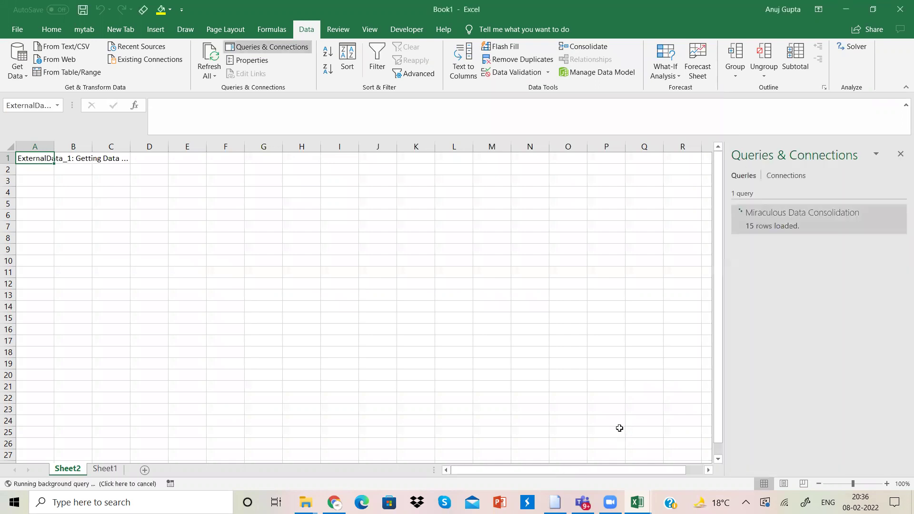
pyautogui.click(311, 27)
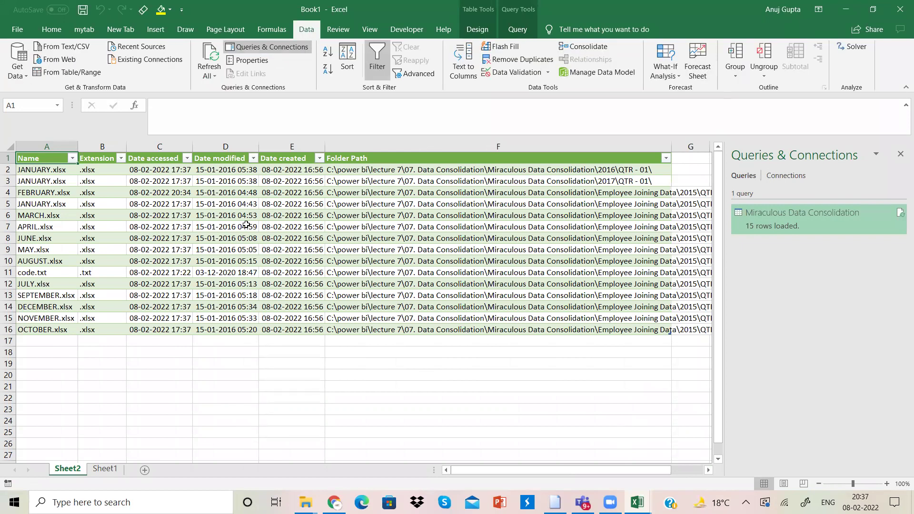
pyautogui.click(246, 225)
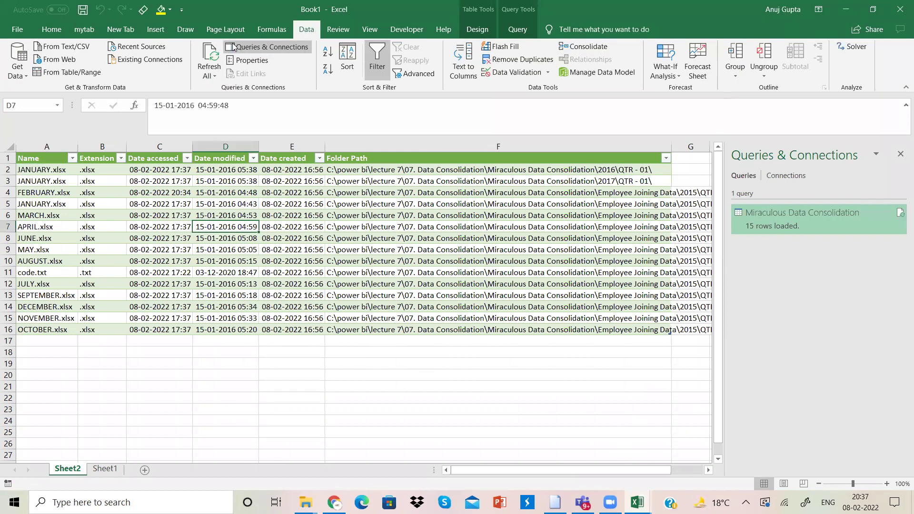
pyautogui.click(69, 74)
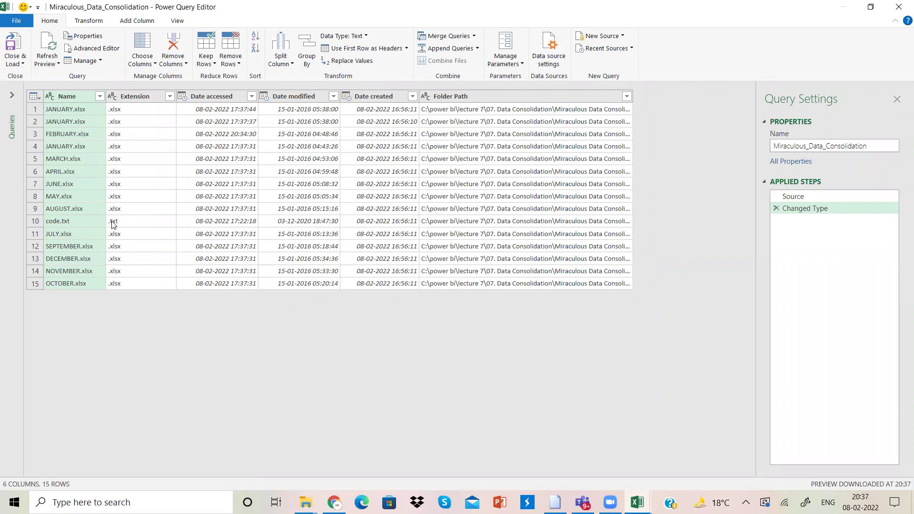
# - Filter the Extension column to keep only the .xlsx files
pyautogui.click(168, 97)
pyautogui.click(169, 97)
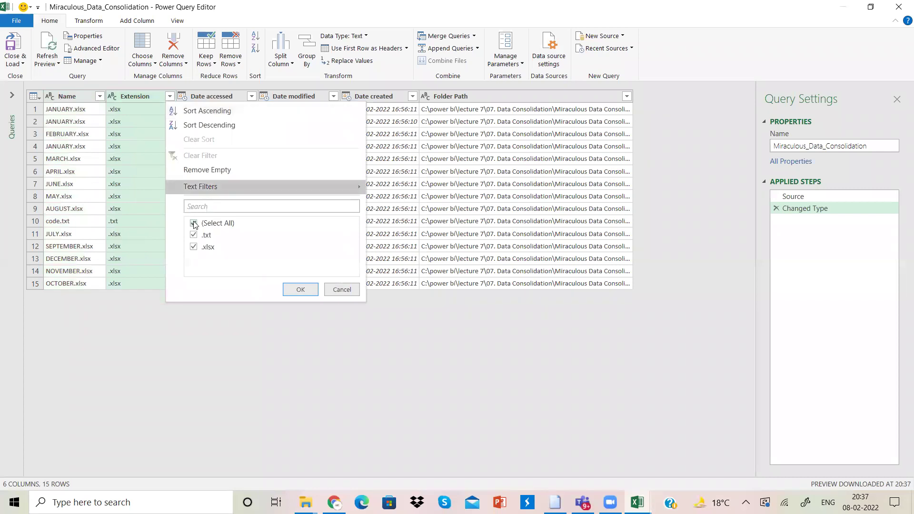
pyautogui.click(194, 223)
pyautogui.click(194, 247)
pyautogui.click(299, 289)
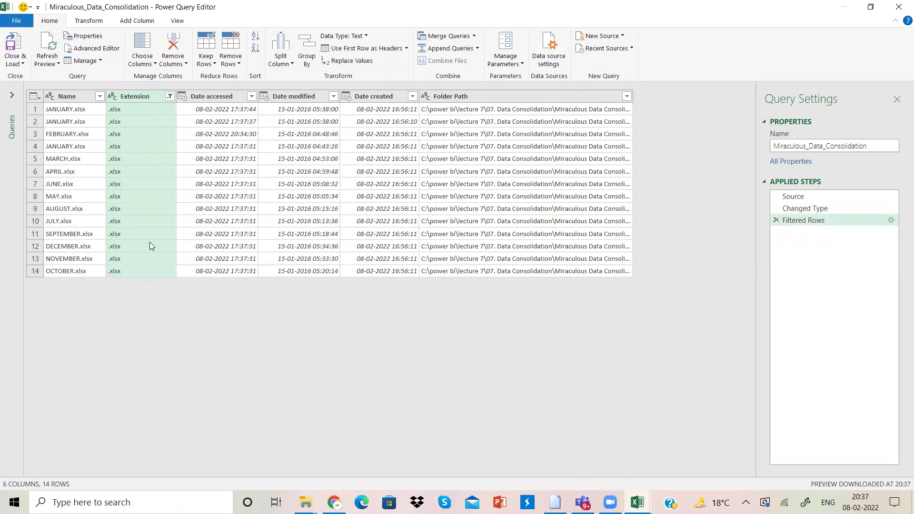
# - Remove the Date accessed, Date modified and Date created columns from the query
pyautogui.click(232, 96)
pyautogui.keyDown('ctrl'); pyautogui.click(286, 99); pyautogui.keyUp('ctrl')
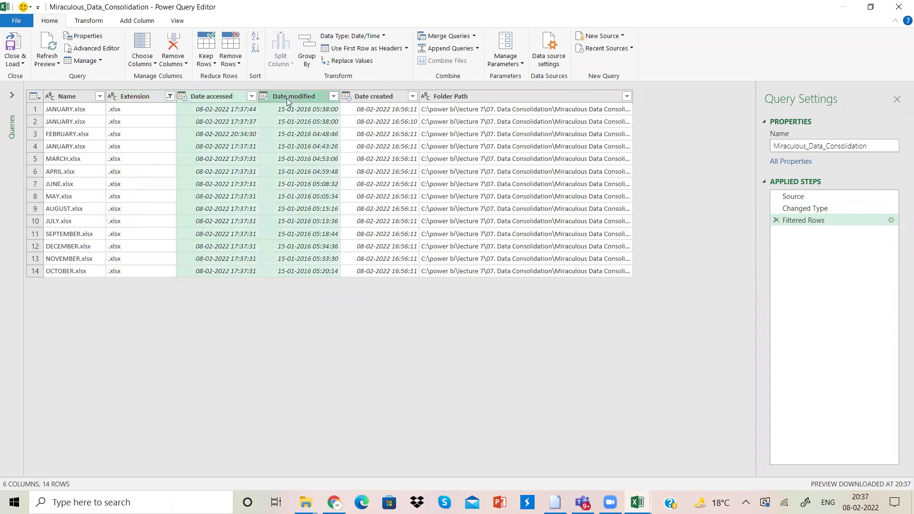
pyautogui.keyDown('ctrl'); pyautogui.click(362, 98); pyautogui.keyUp('ctrl')
pyautogui.rightClick(363, 98)
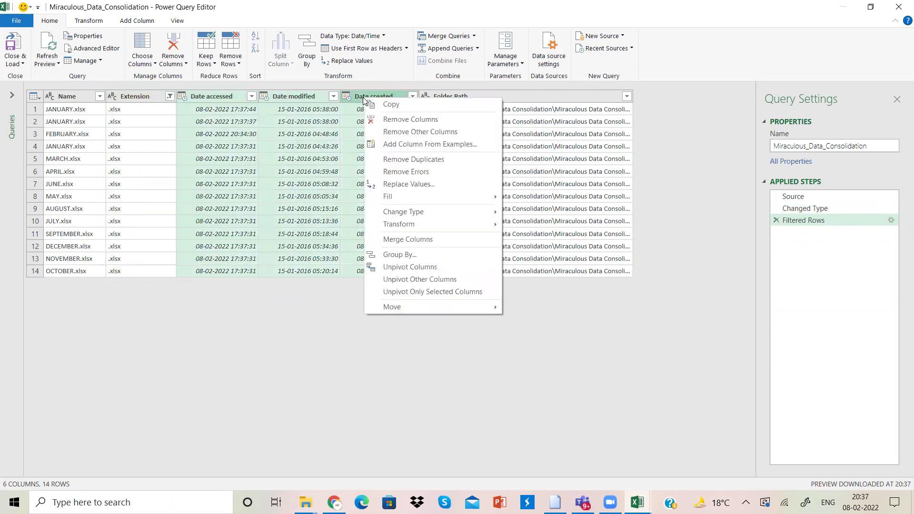
pyautogui.click(405, 120)
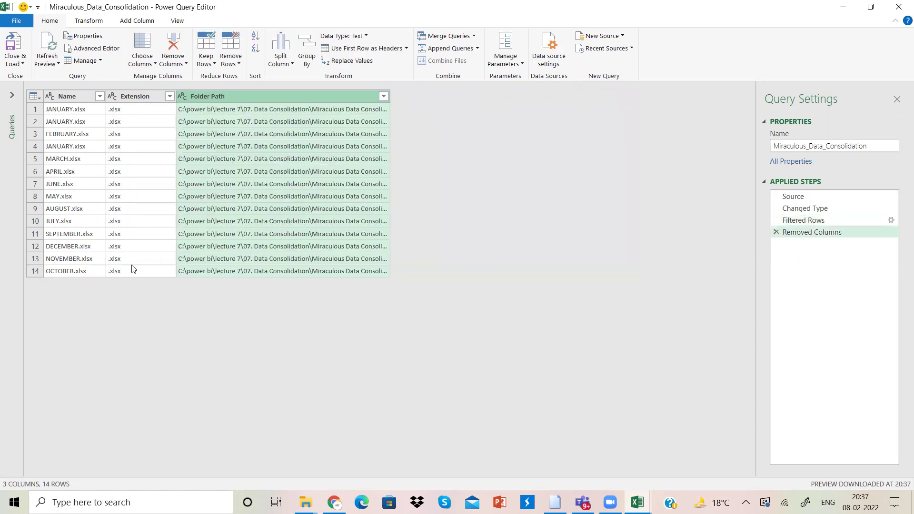
# - Compare the Extension column in the Source and Removed Columns steps, and check its available filter values
pyautogui.click(139, 246)
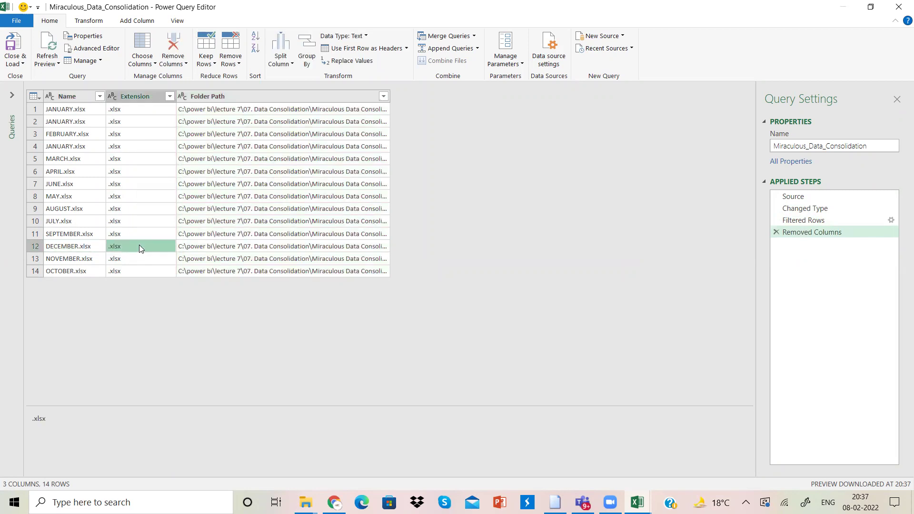
pyautogui.press('Right')
pyautogui.press('Left')
pyautogui.press('Left')
pyautogui.press('Right')
pyautogui.press('Left')
pyautogui.press('Right')
pyautogui.click(780, 196)
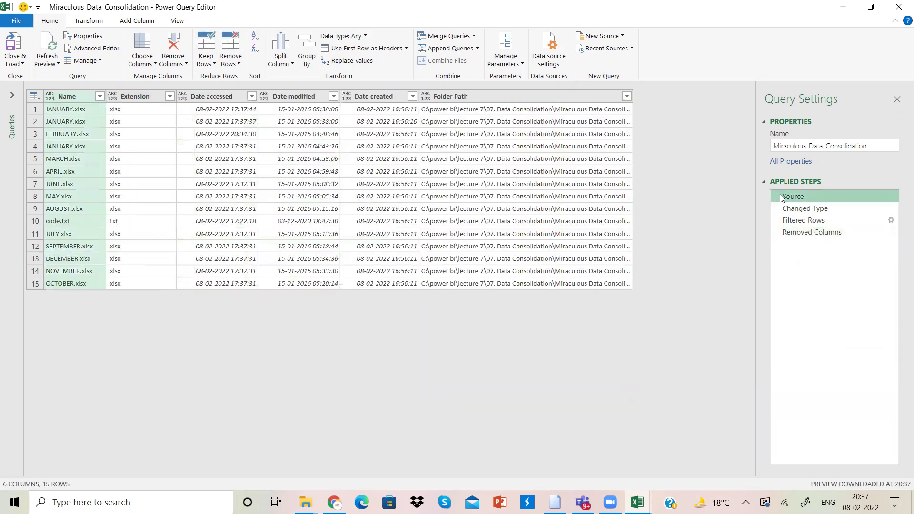
pyautogui.click(131, 247)
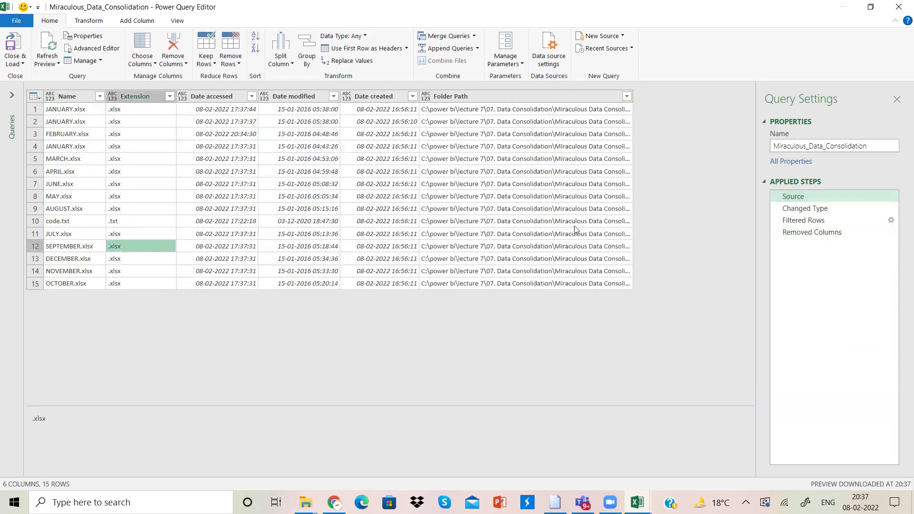
pyautogui.click(809, 232)
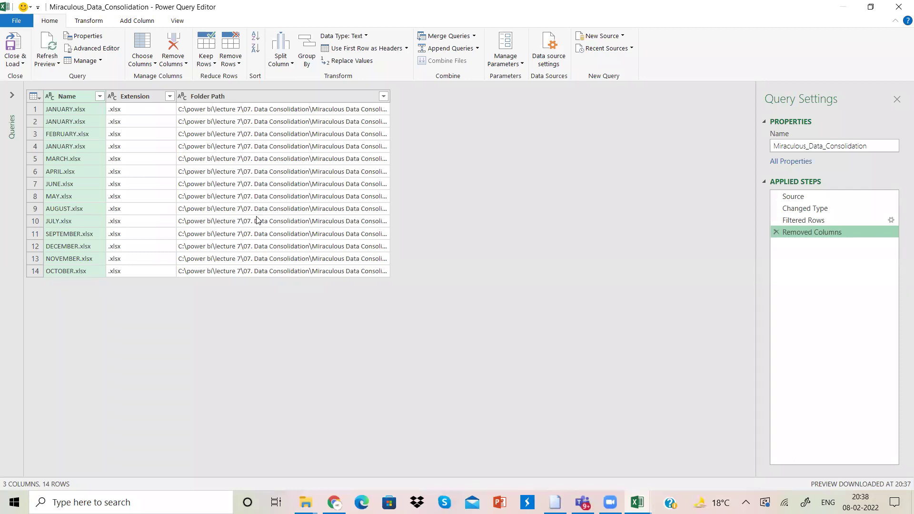
pyautogui.click(169, 97)
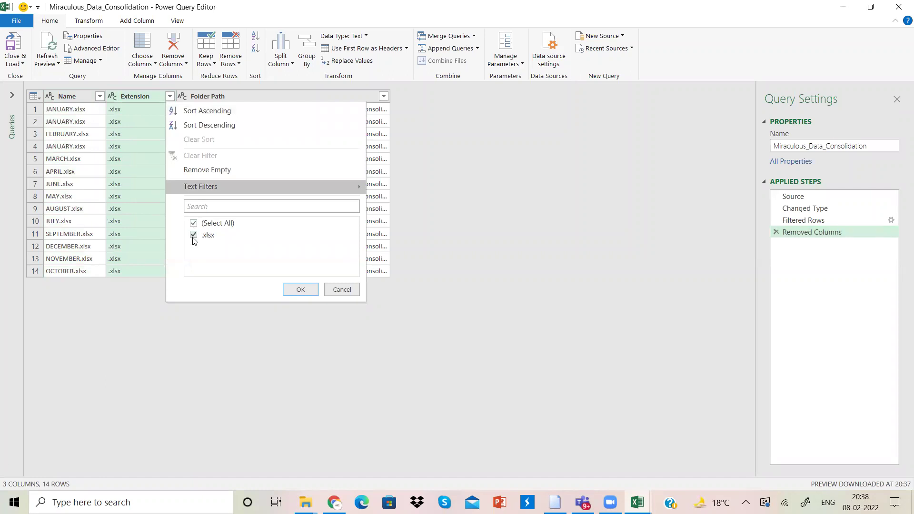
pyautogui.click(122, 273)
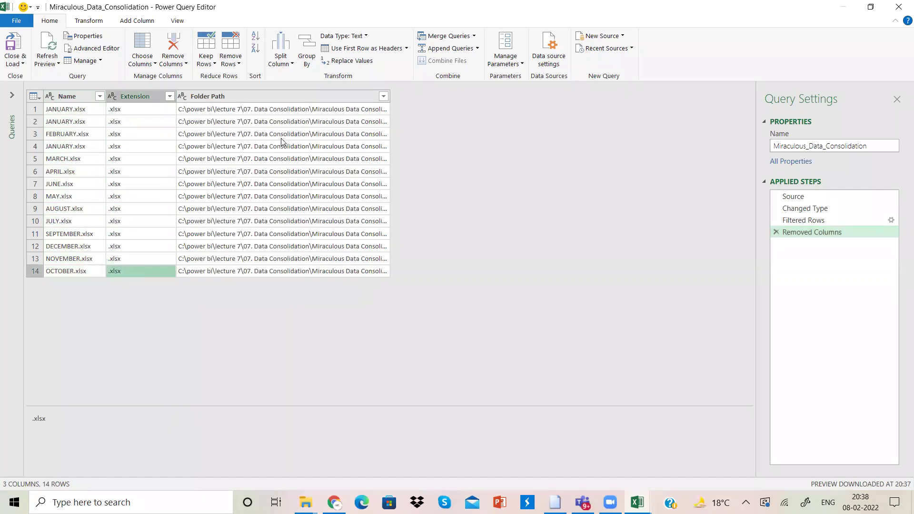
# - Examine the full Folder Path values of several rows, highlighting the year and quarter part at the end of the MARCH.xlsx path
pyautogui.click(344, 124)
pyautogui.click(358, 106)
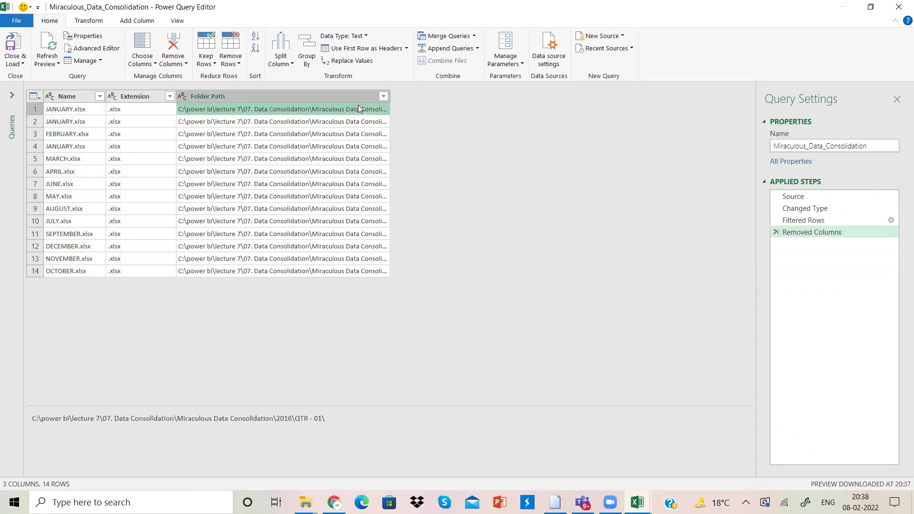
pyautogui.click(388, 125)
pyautogui.click(336, 160)
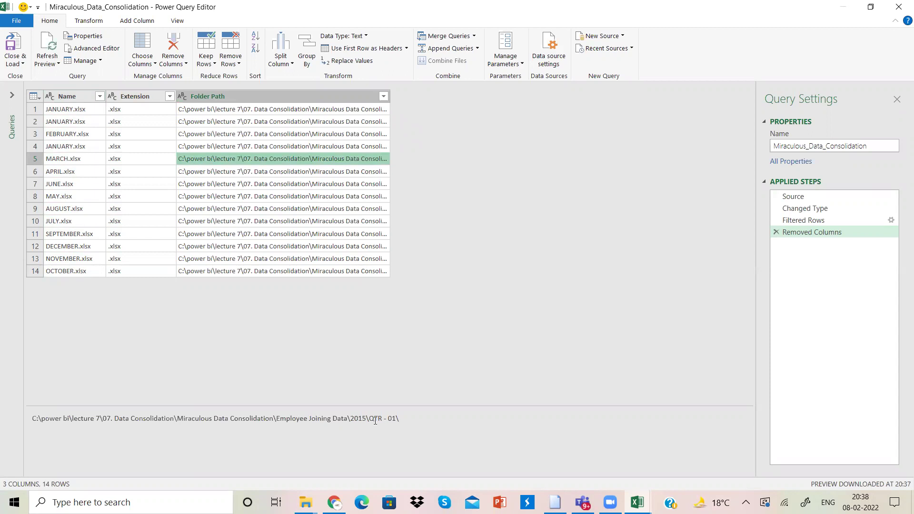
pyautogui.click(324, 170)
pyautogui.press('Down')
pyautogui.press('Up')
pyautogui.press('Up')
pyautogui.press('Up')
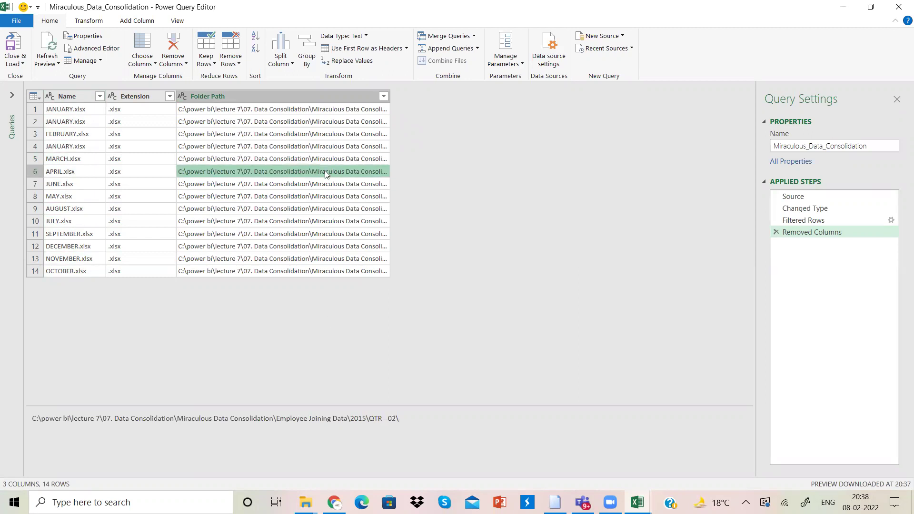
pyautogui.press('Down')
pyautogui.press('Down')
pyautogui.press('Up')
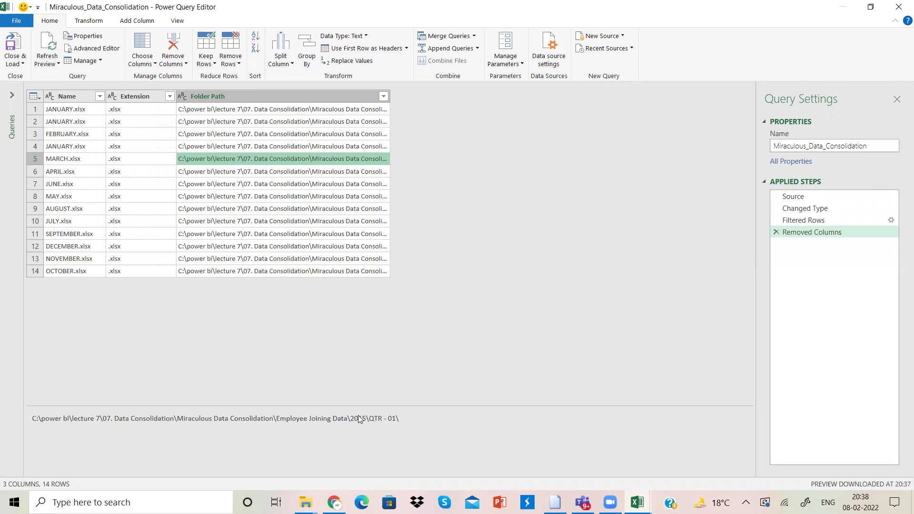
pyautogui.moveTo(399, 418); pyautogui.dragTo(348, 416)
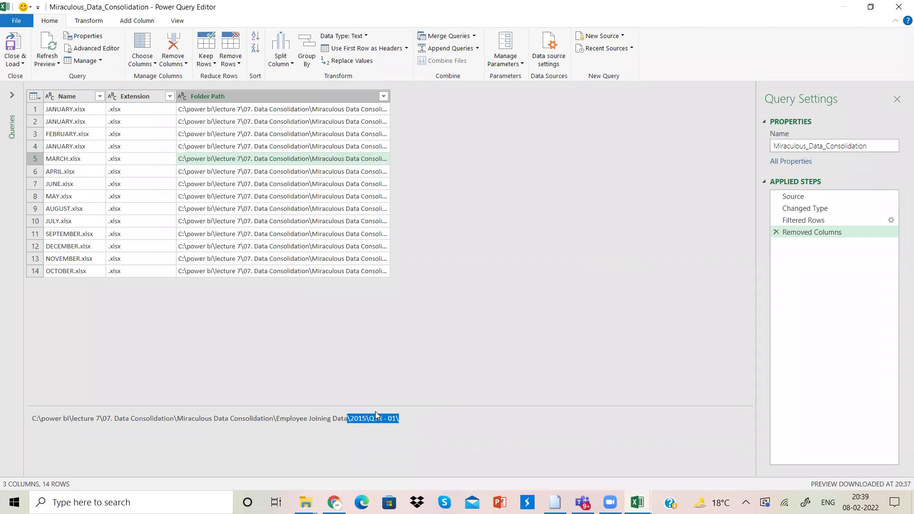
# - Try splitting the Folder Path column at 12 characters, once as far right as possible, and delete the resulting query steps
pyautogui.click(281, 58)
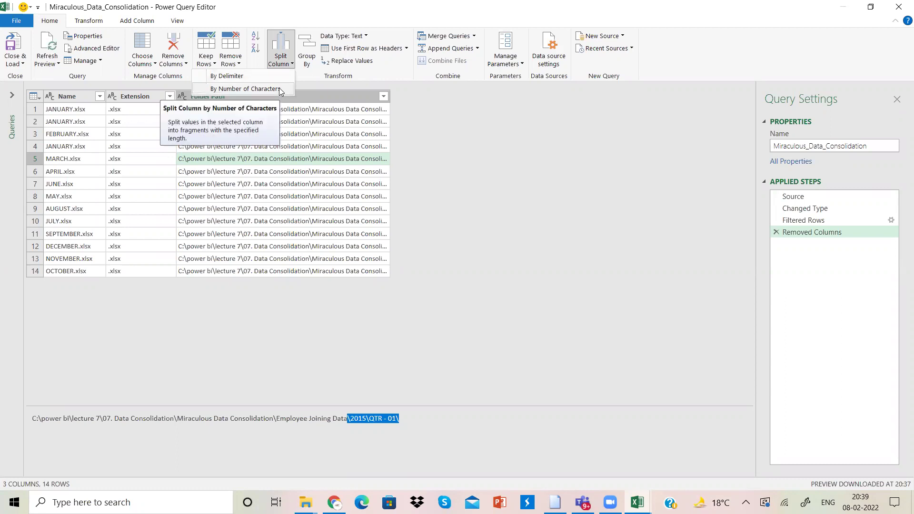
pyautogui.click(280, 89)
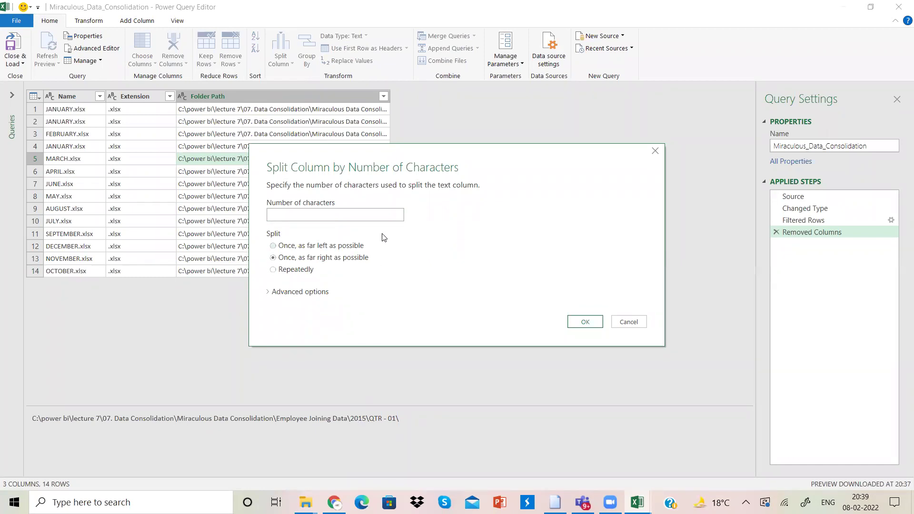
pyautogui.click(385, 220)
pyautogui.write('12')
pyautogui.press('Return')
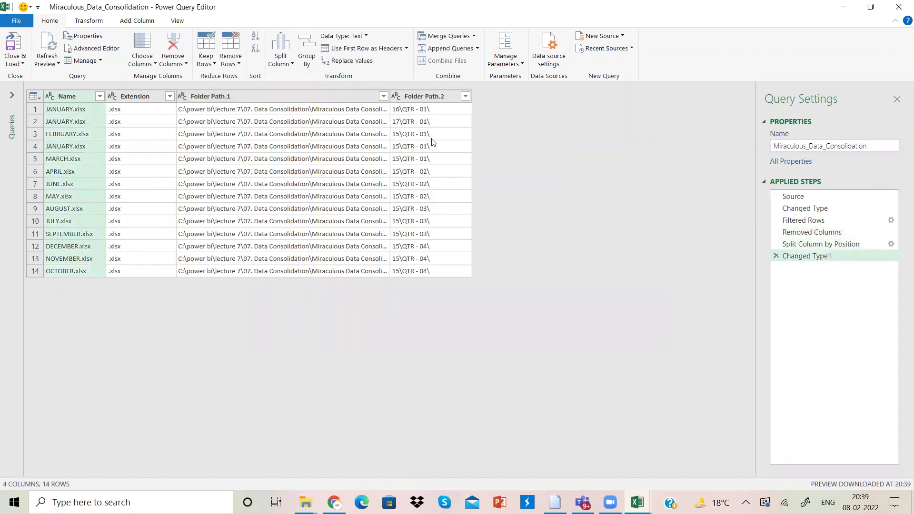
pyautogui.click(776, 256)
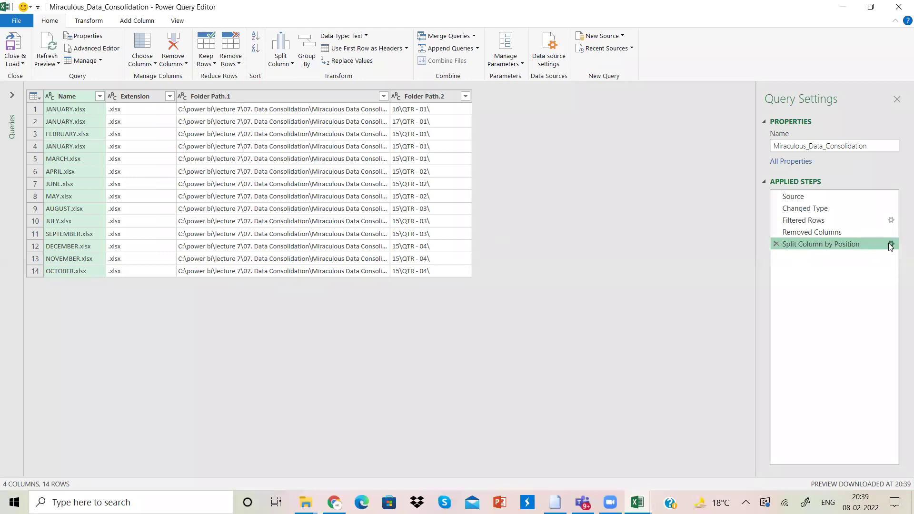
pyautogui.click(776, 243)
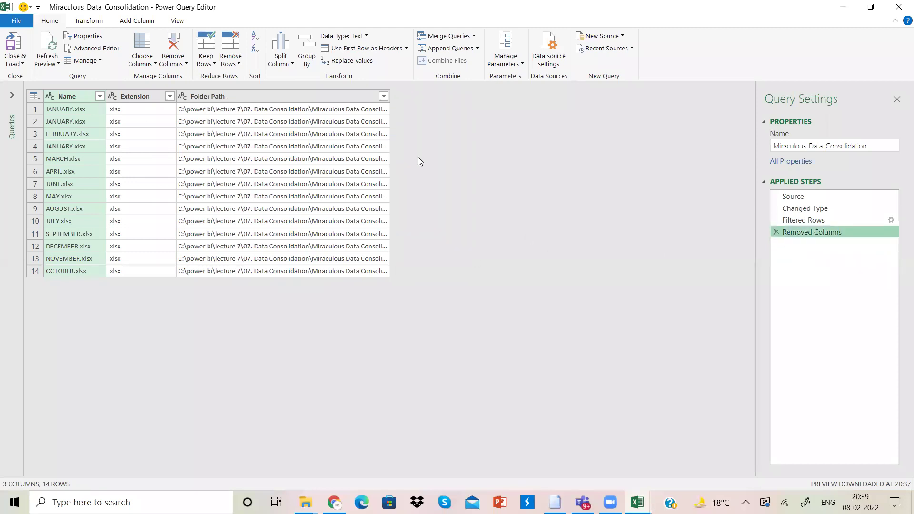
# - Split the Folder Path column at 14 characters, once as far right as possible, and remove the Folder Path.1 column
pyautogui.click(312, 97)
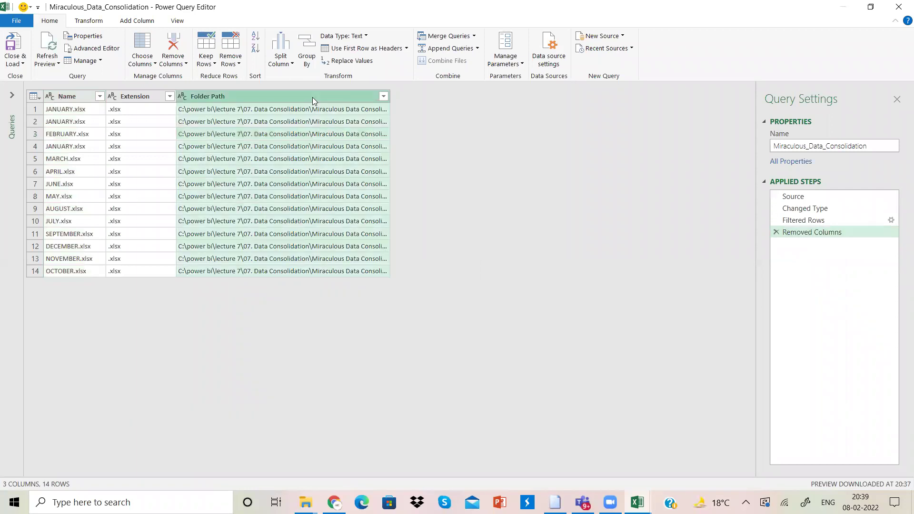
pyautogui.click(283, 61)
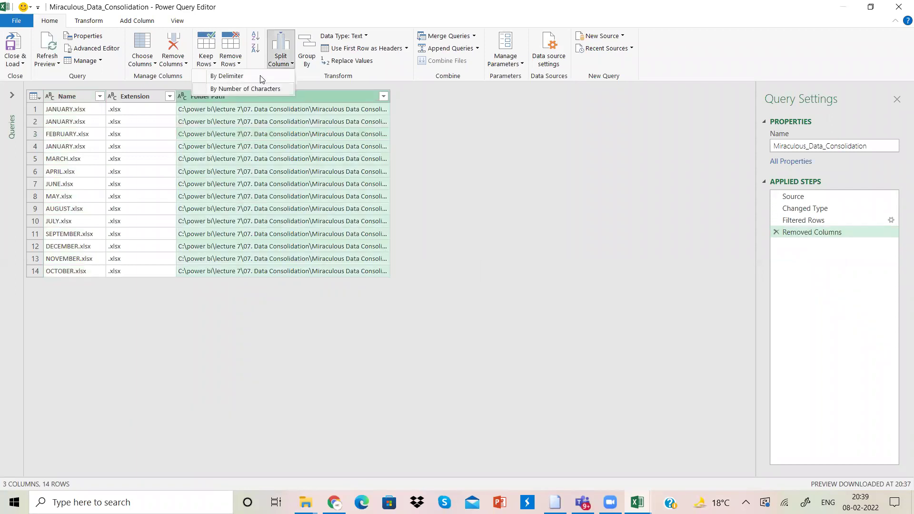
pyautogui.click(260, 91)
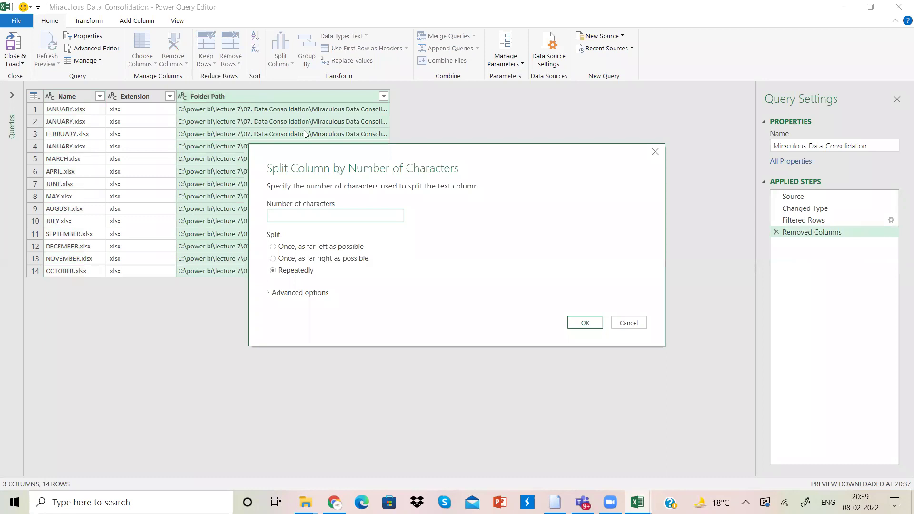
pyautogui.write('14')
pyautogui.click(325, 260)
pyautogui.click(588, 327)
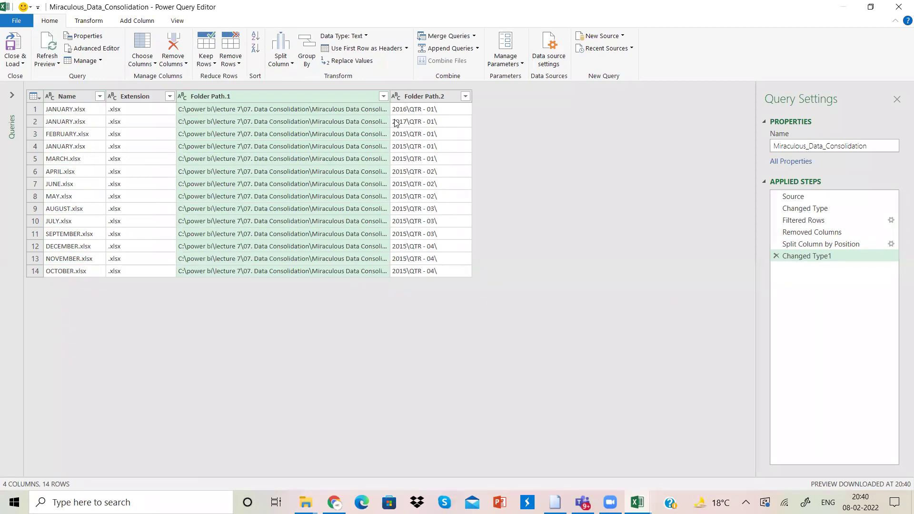
pyautogui.rightClick(355, 98)
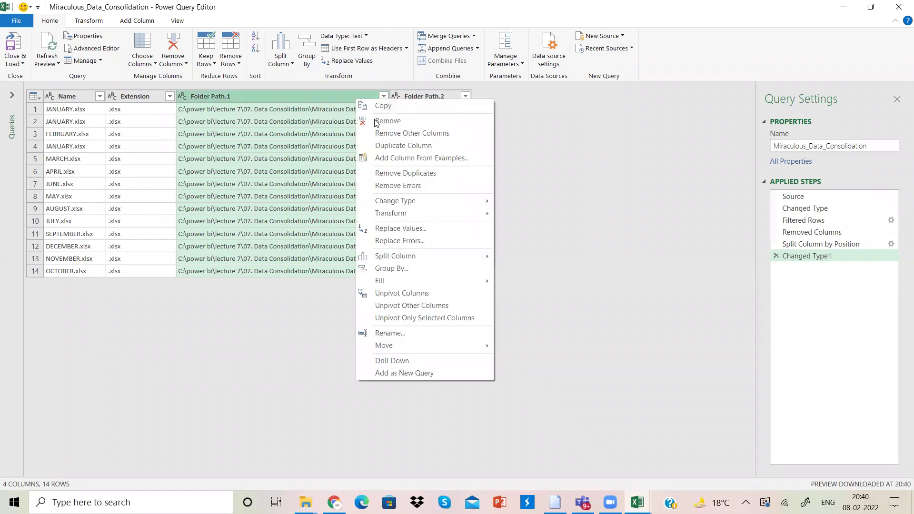
pyautogui.click(377, 122)
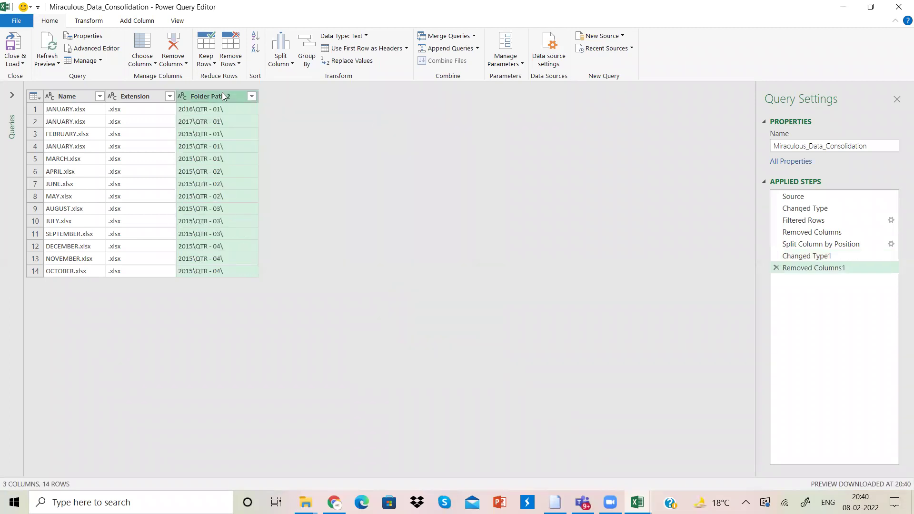
# - Split Folder Path.2 at each occurrence of the custom delimiter \ into 3 columns and remove the empty third column
pyautogui.click(275, 66)
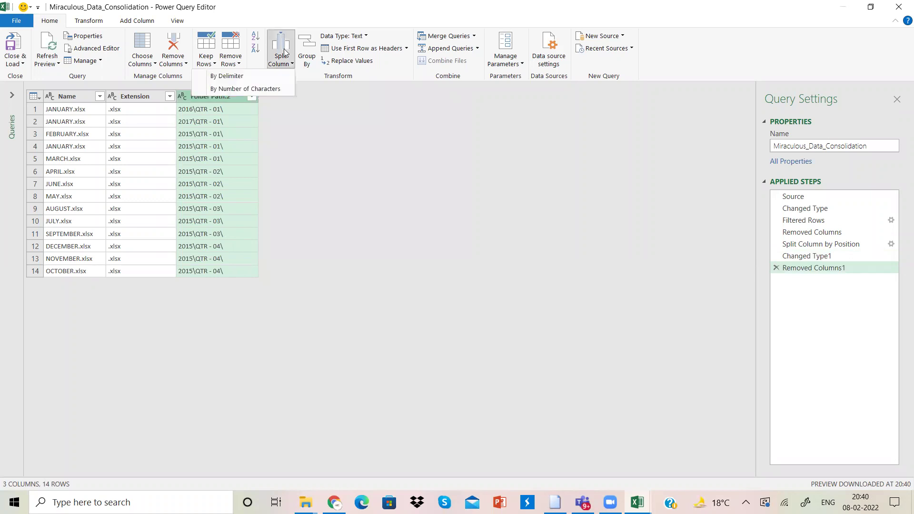
pyautogui.click(269, 74)
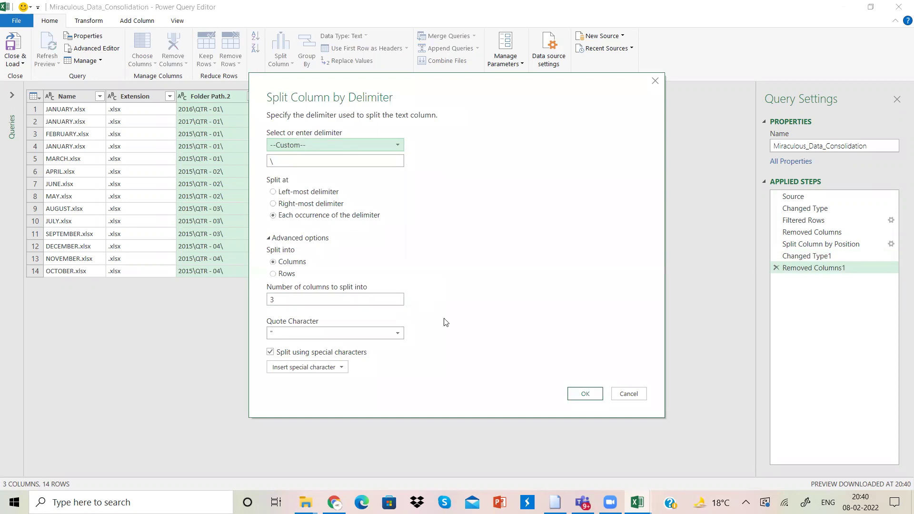
pyautogui.click(584, 393)
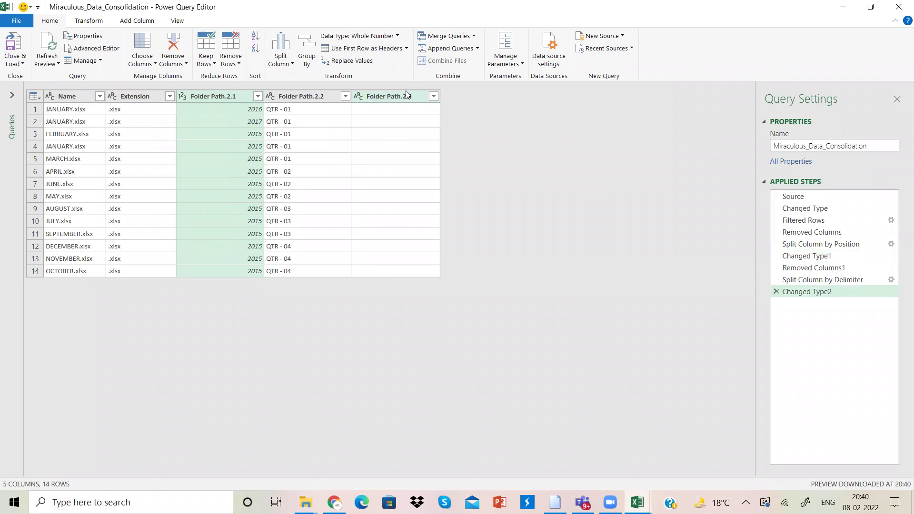
pyautogui.click(406, 95)
pyautogui.rightClick(405, 93)
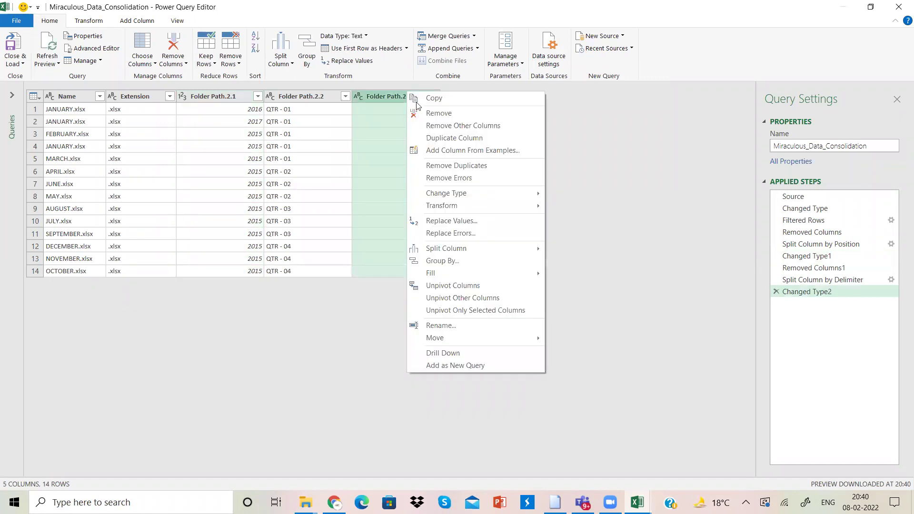
pyautogui.click(440, 114)
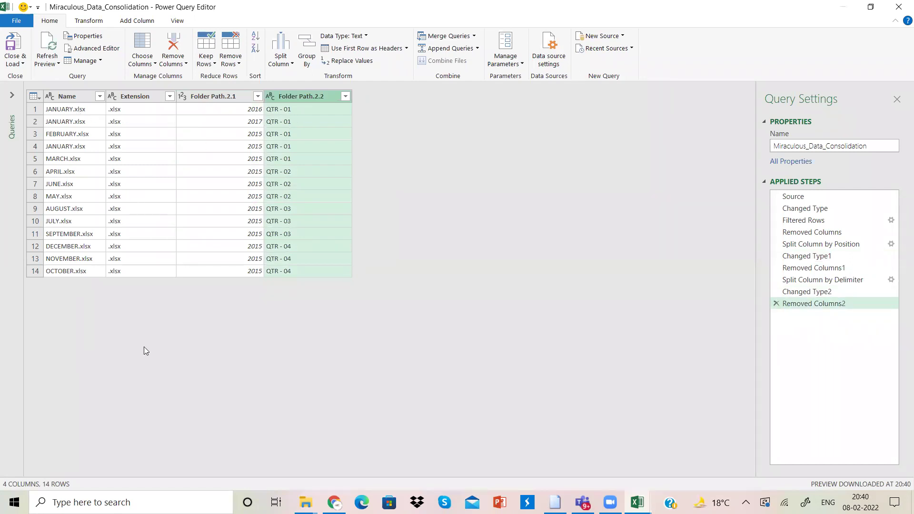
# - Review the available filter values of the Name and Extension columns
pyautogui.click(33, 97)
pyautogui.click(83, 97)
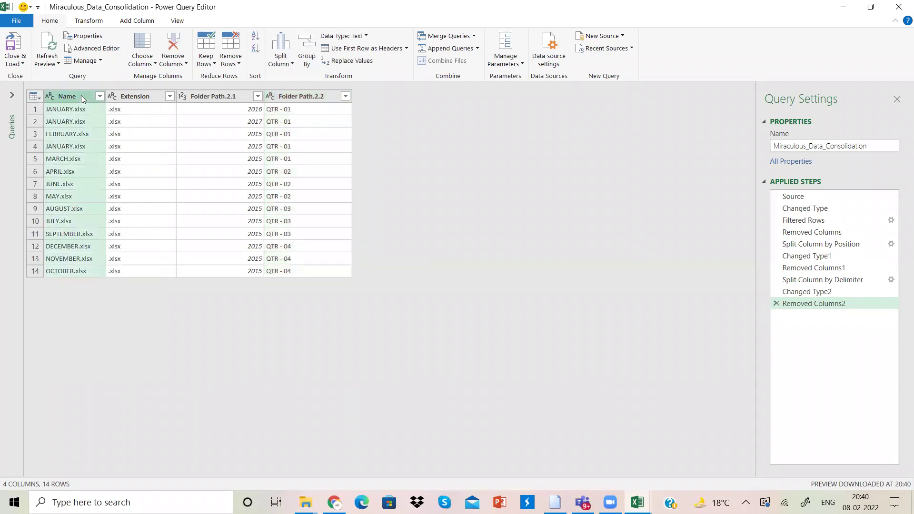
pyautogui.click(99, 97)
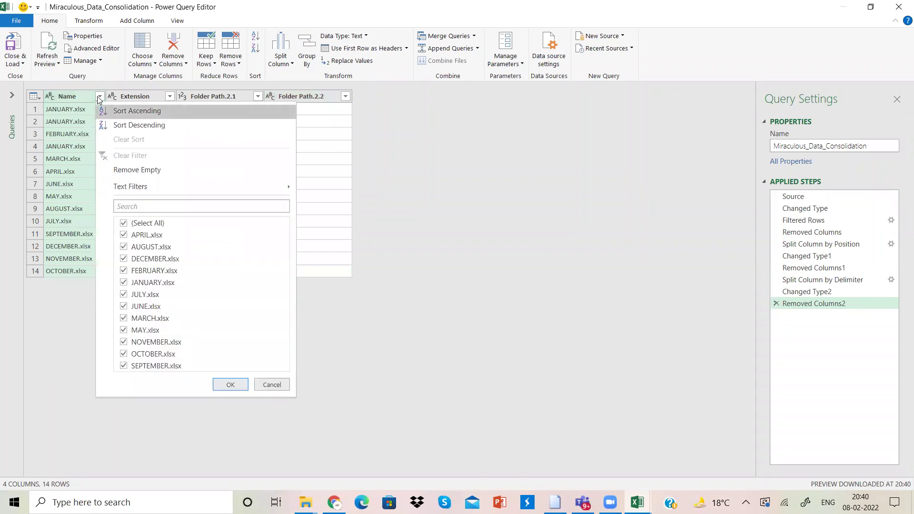
pyautogui.click(99, 96)
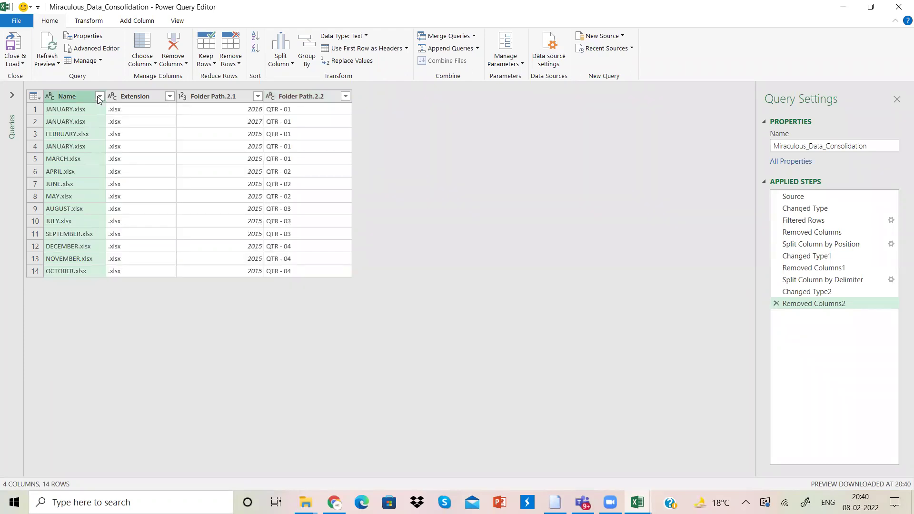
pyautogui.click(167, 97)
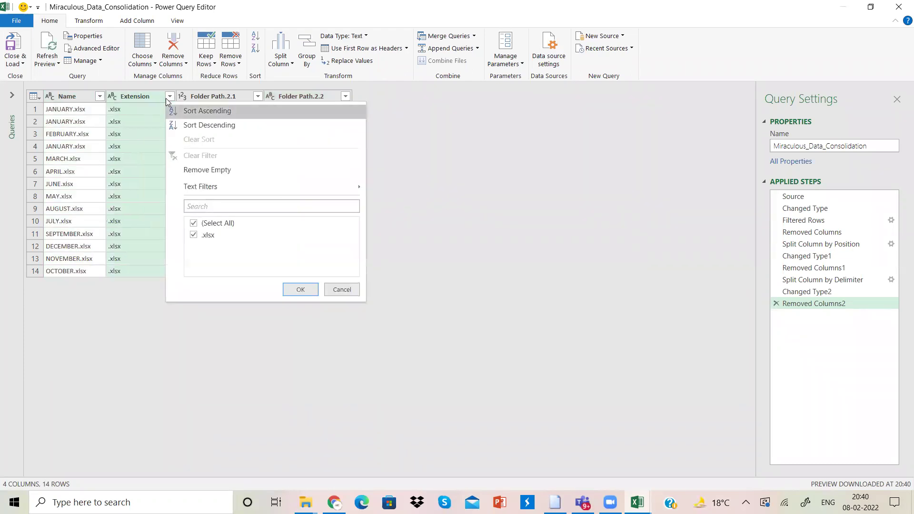
pyautogui.click(167, 98)
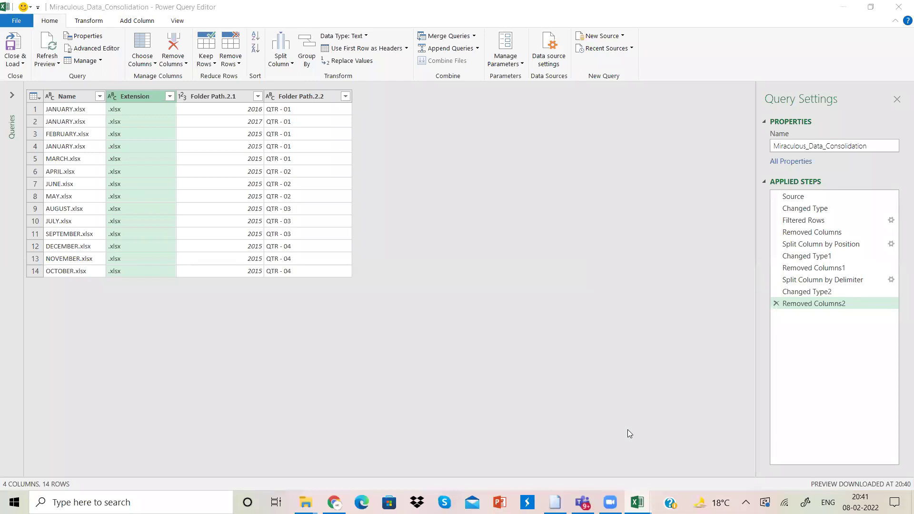
pyautogui.click(170, 96)
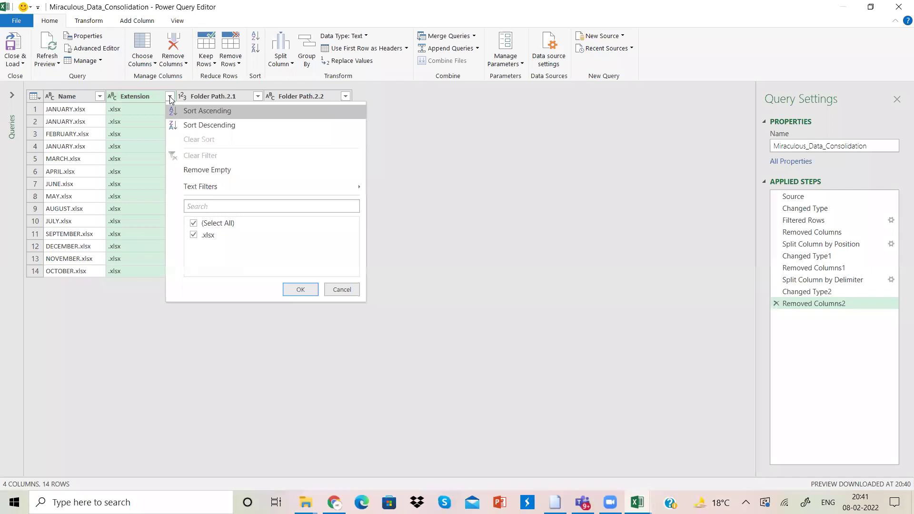
pyautogui.click(170, 97)
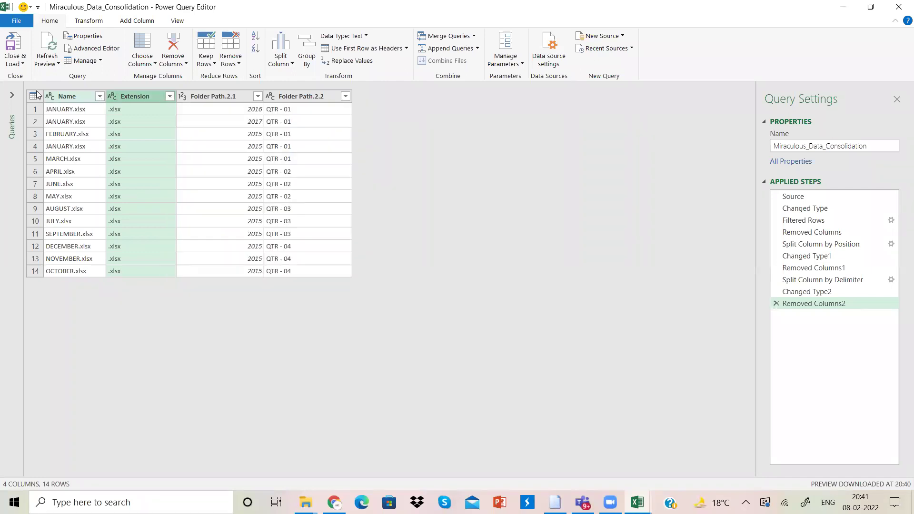
# - Show the list of queries, inspect the Source step, and compare the Miraculous Data Consolidation query with Miraculous_Data_Consolidation
pyautogui.click(11, 97)
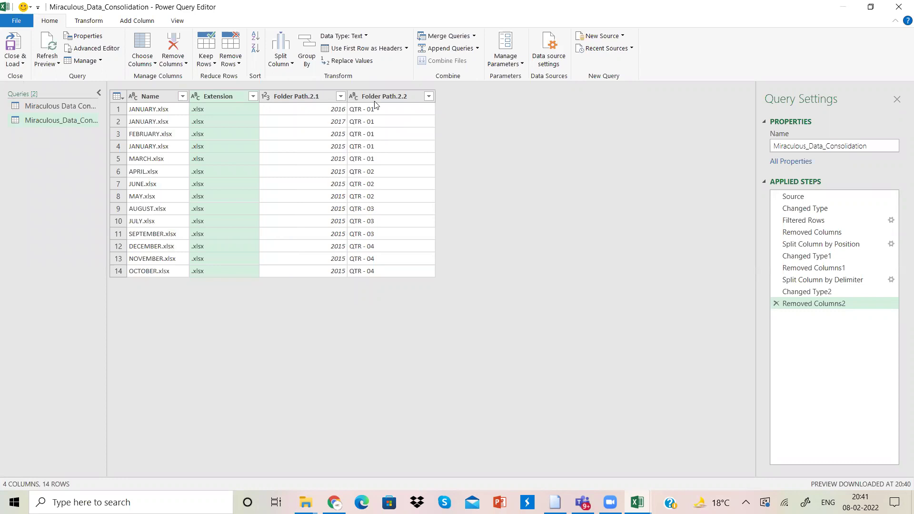
pyautogui.click(808, 197)
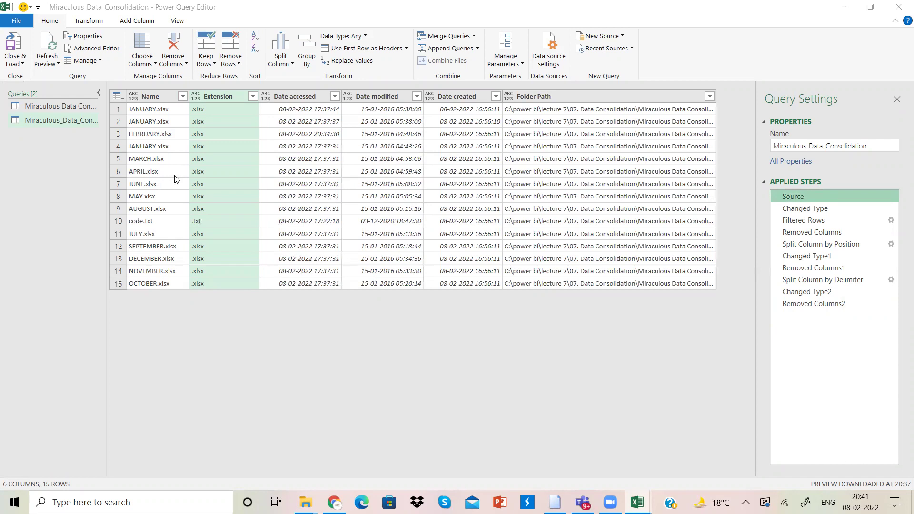
pyautogui.click(183, 97)
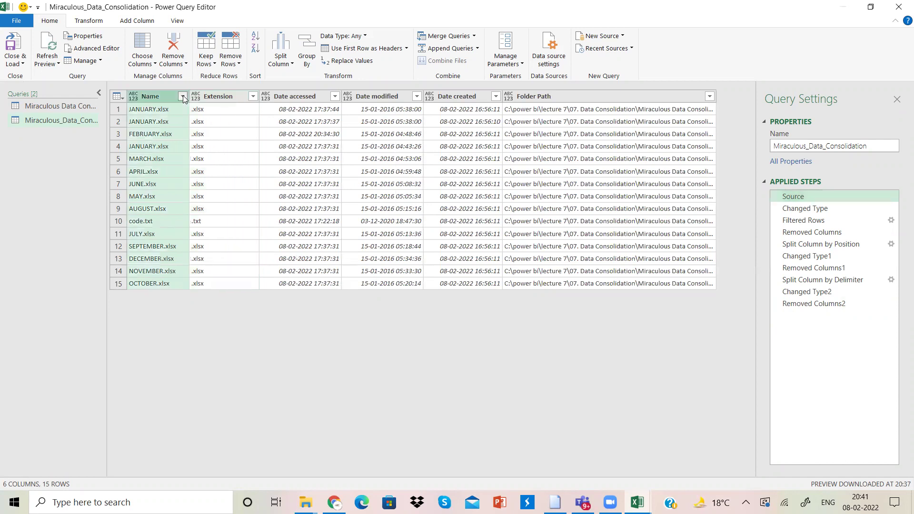
pyautogui.click(183, 97)
pyautogui.click(74, 106)
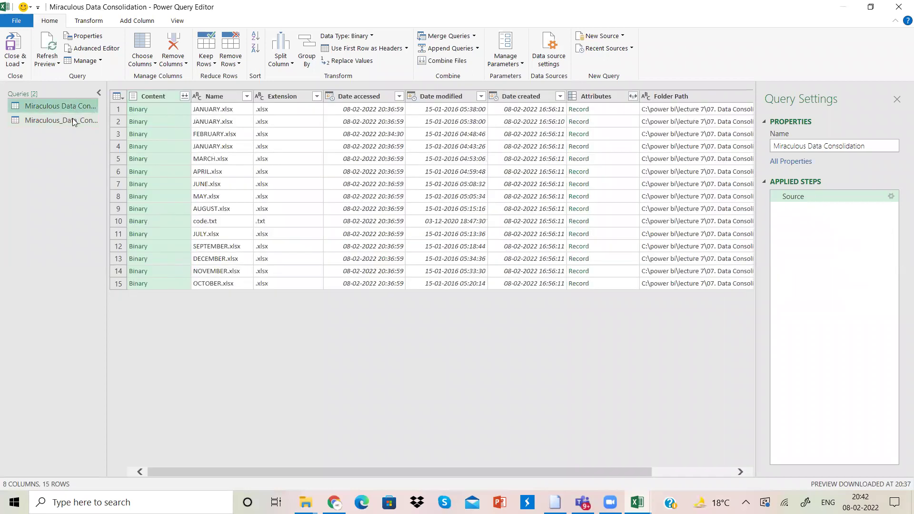
pyautogui.click(73, 122)
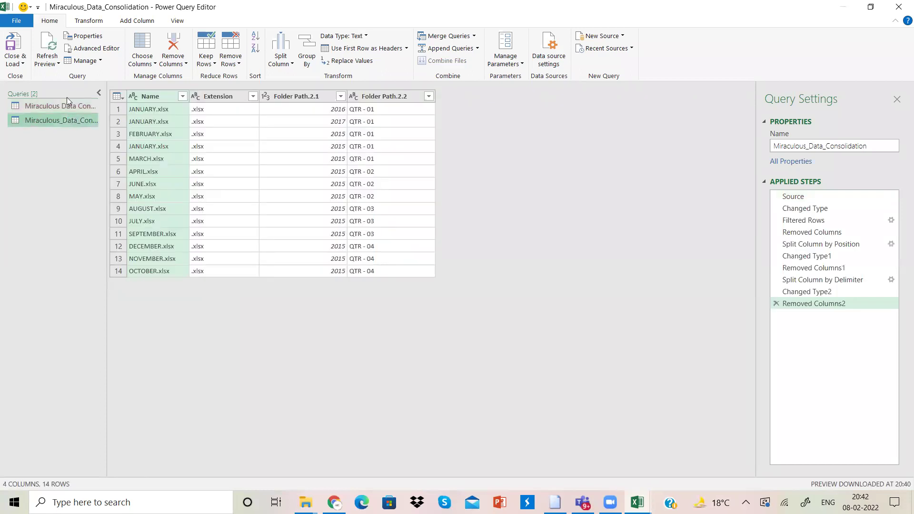
pyautogui.click(67, 105)
pyautogui.click(65, 120)
pyautogui.click(253, 97)
pyautogui.click(310, 121)
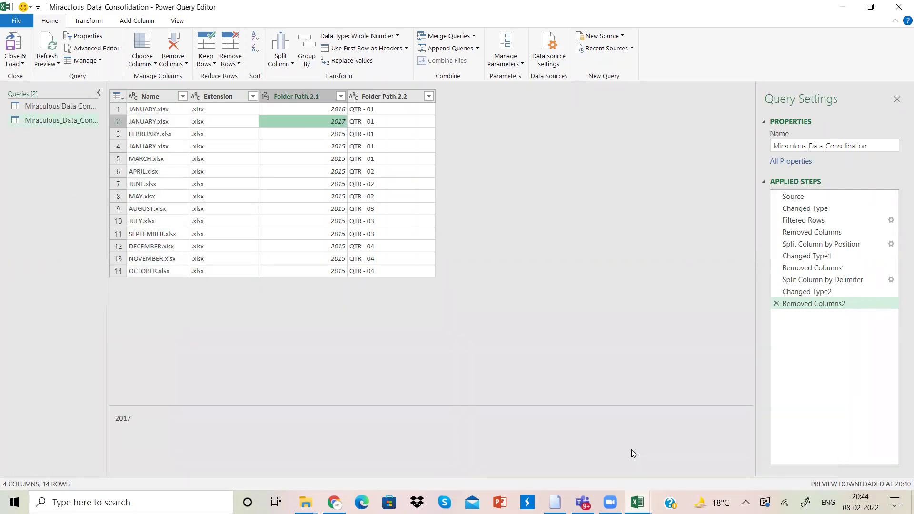
# - Close the query editor discarding its changes, and close the Book1 workbook
pyautogui.click(609, 431)
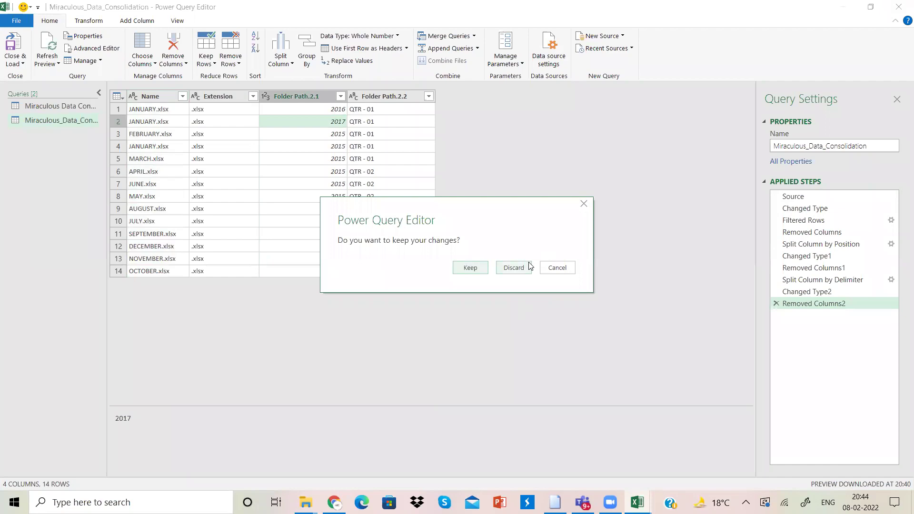
pyautogui.click(529, 265)
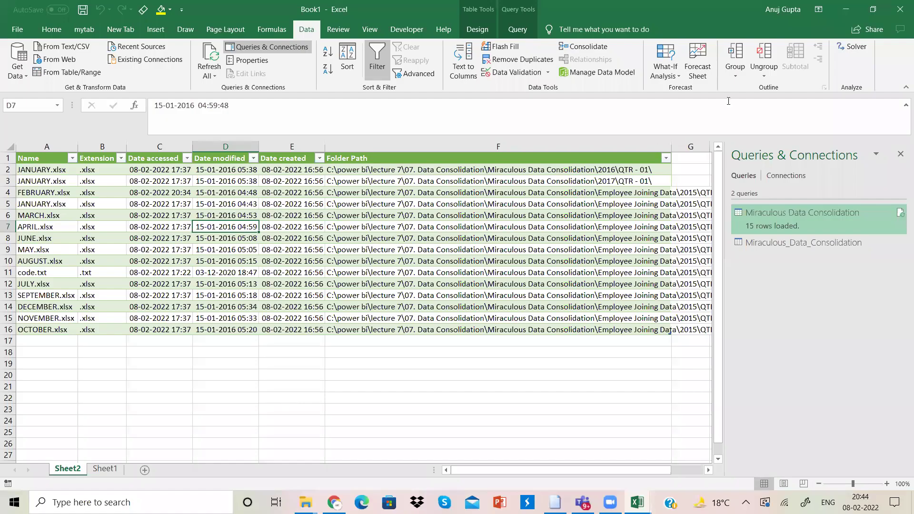
pyautogui.click(900, 7)
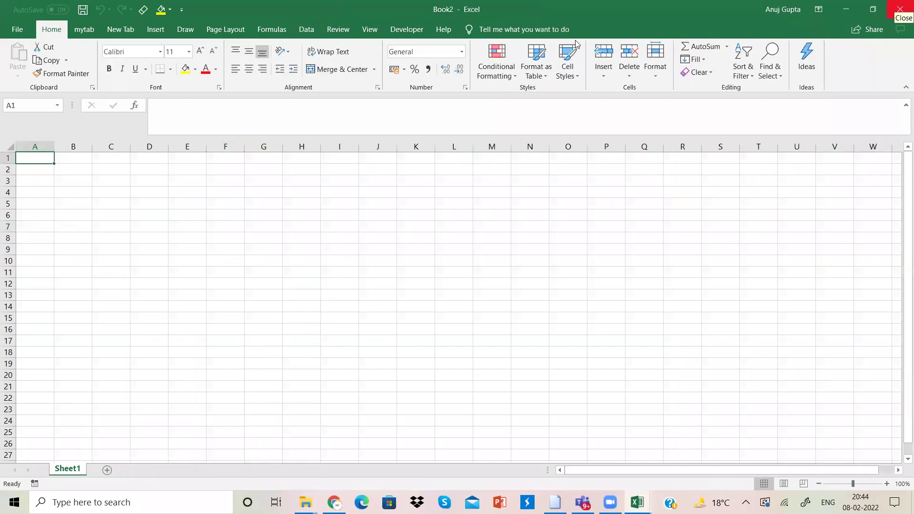
# - Get data from the Employee Joining Data folder under power bi\lecture 7\07. Data Consolidation\Miraculous Data Consolidation
pyautogui.click(310, 28)
pyautogui.click(14, 75)
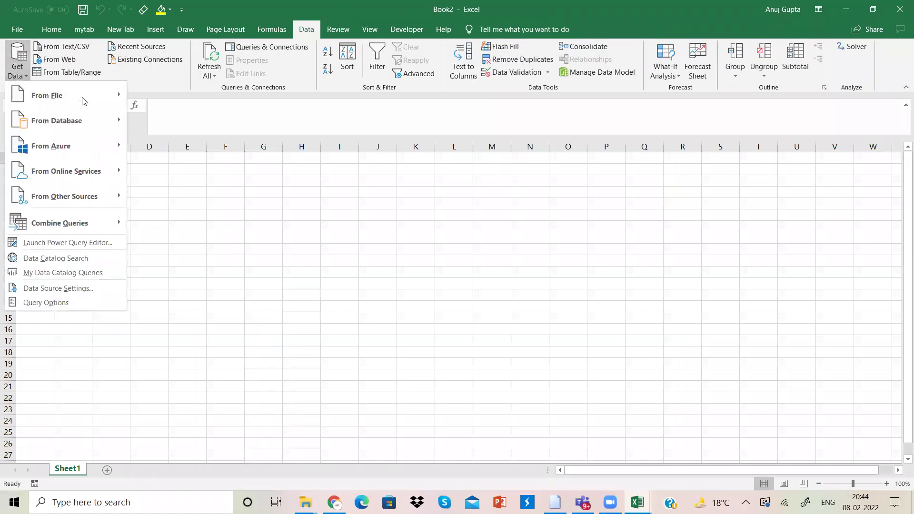
pyautogui.moveTo(85, 101)
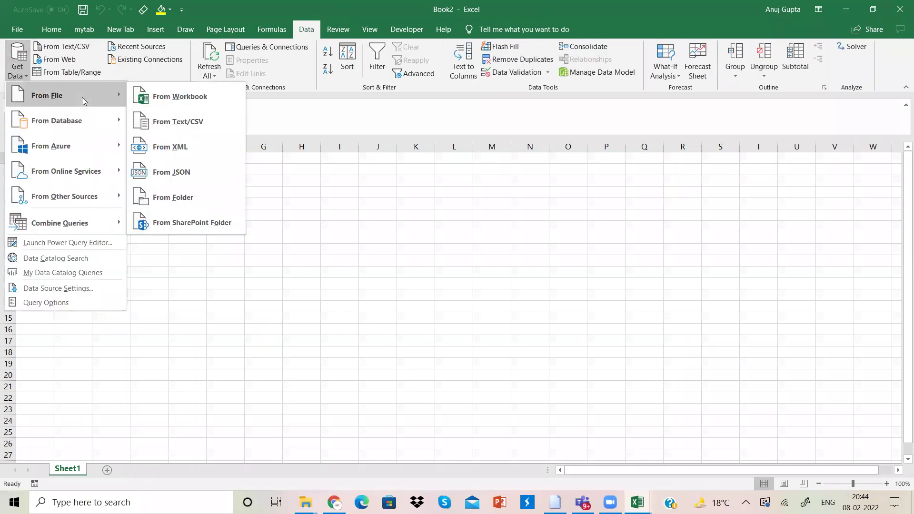
pyautogui.click(168, 203)
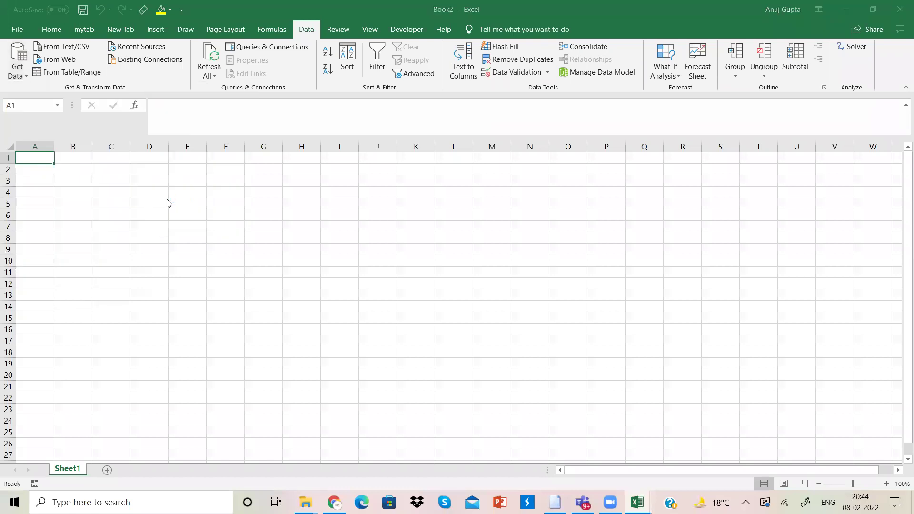
pyautogui.click(551, 232)
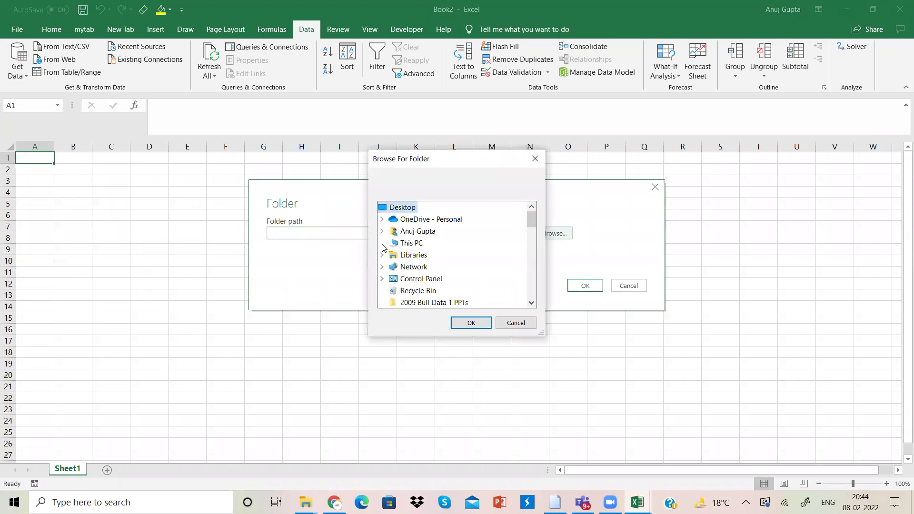
pyautogui.click(382, 243)
pyautogui.click(394, 303)
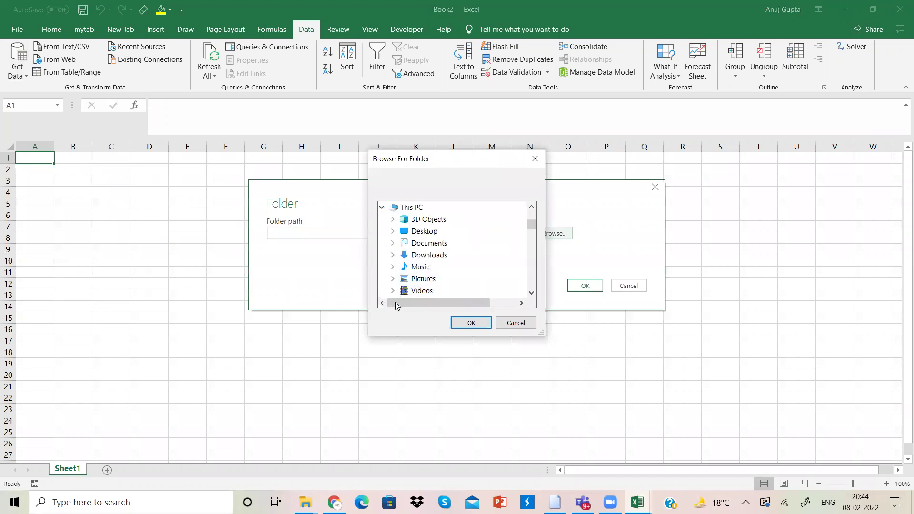
pyautogui.click(531, 292)
pyautogui.click(532, 292)
pyautogui.click(531, 293)
pyautogui.click(532, 292)
pyautogui.click(531, 292)
pyautogui.click(532, 292)
pyautogui.click(533, 292)
pyautogui.click(533, 292)
pyautogui.click(533, 293)
pyautogui.click(533, 292)
pyautogui.click(533, 292)
pyautogui.click(532, 292)
pyautogui.click(533, 292)
pyautogui.click(533, 292)
pyautogui.click(533, 293)
pyautogui.click(533, 293)
pyautogui.click(532, 292)
pyautogui.click(532, 292)
pyautogui.click(532, 292)
pyautogui.click(532, 292)
pyautogui.click(531, 292)
pyautogui.click(532, 292)
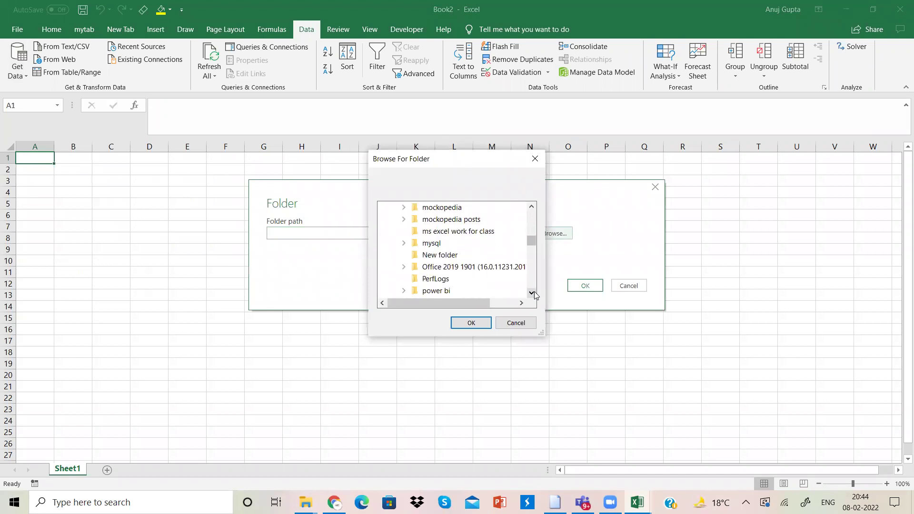
pyautogui.click(532, 292)
pyautogui.click(403, 278)
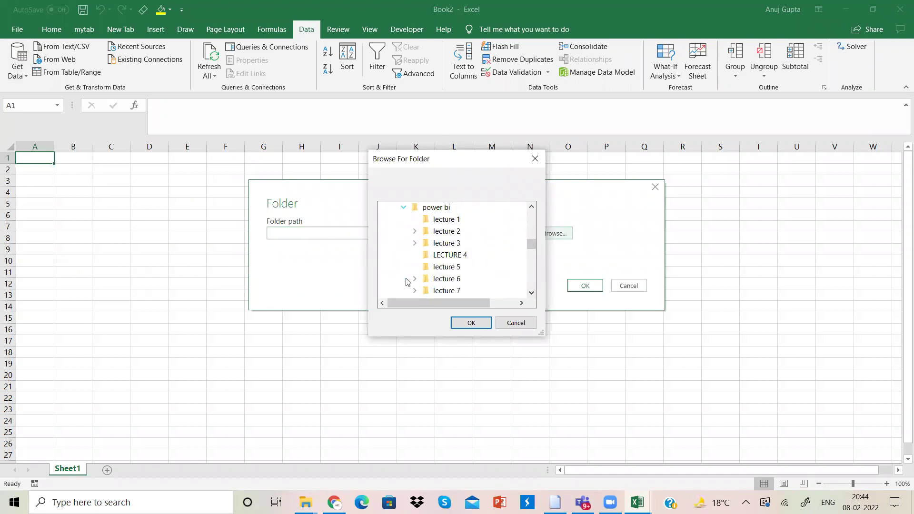
pyautogui.click(414, 291)
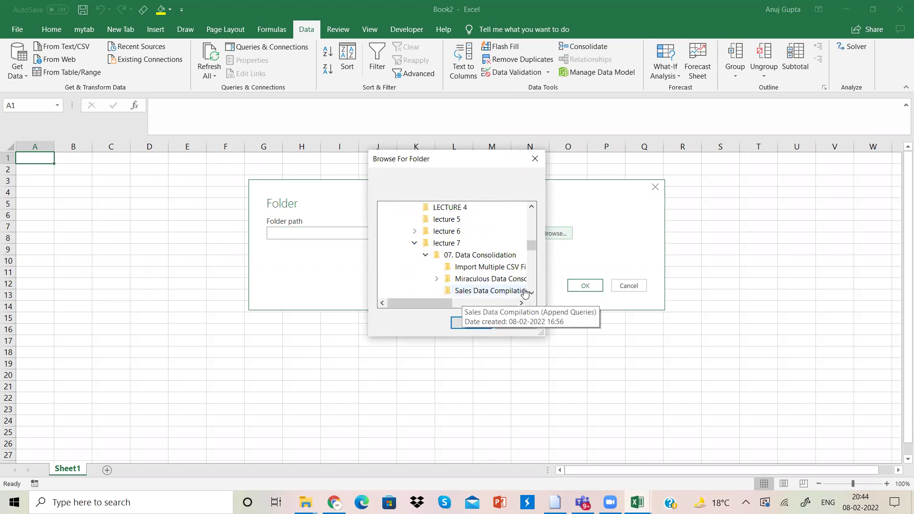
pyautogui.click(436, 280)
pyautogui.click(474, 292)
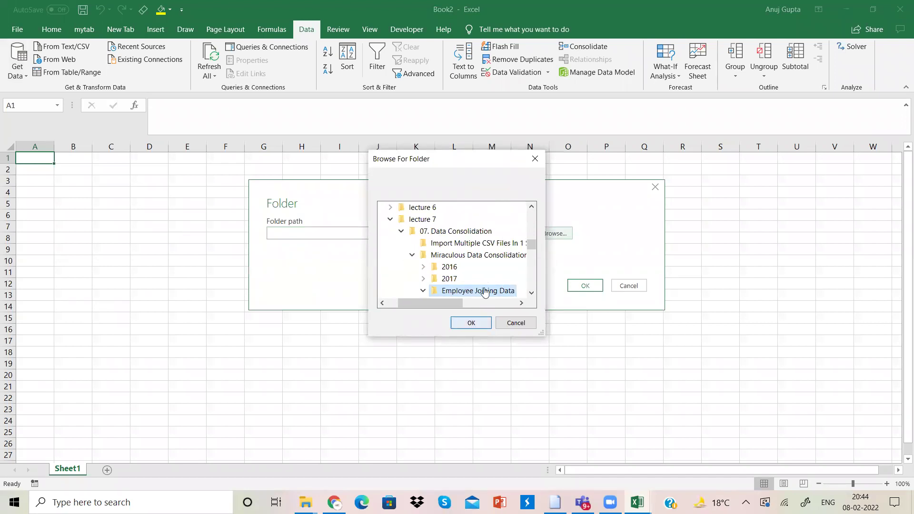
pyautogui.click(474, 322)
pyautogui.click(580, 286)
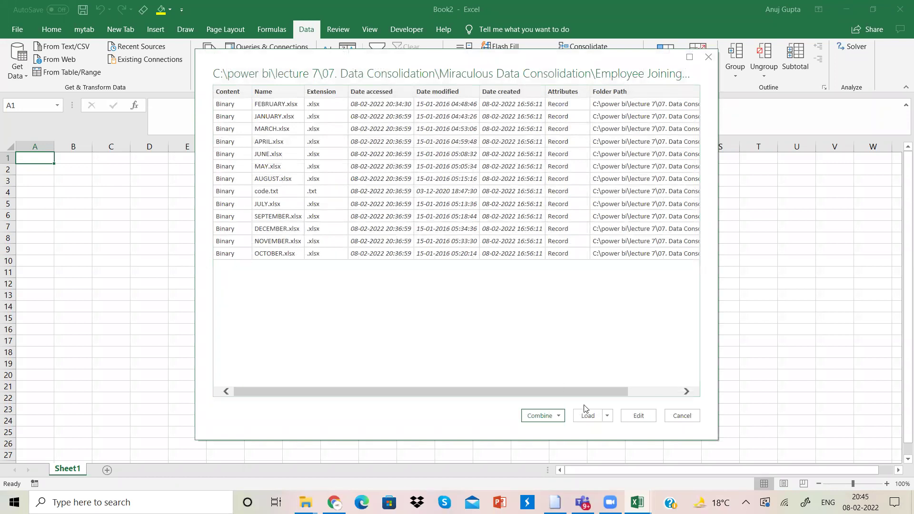
# - Load the folder query with Only Create Connection, without adding it to the Data Model
pyautogui.click(607, 417)
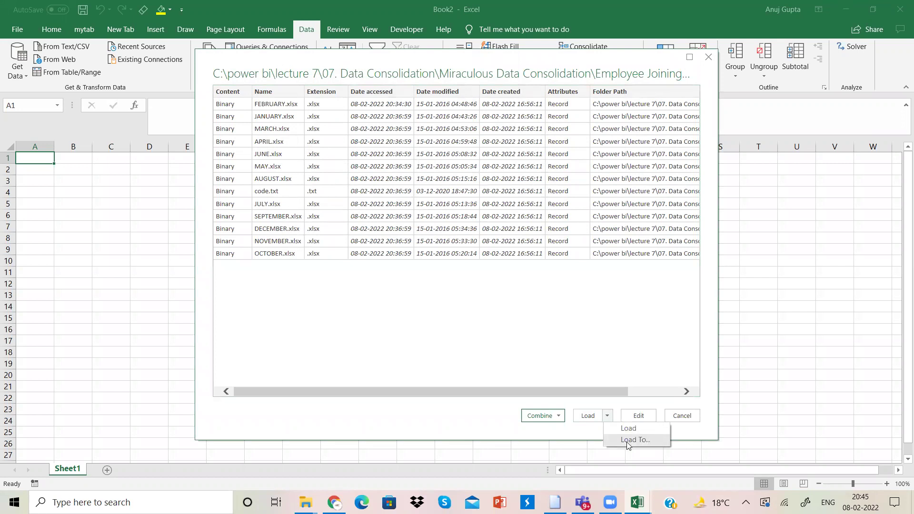
pyautogui.click(627, 443)
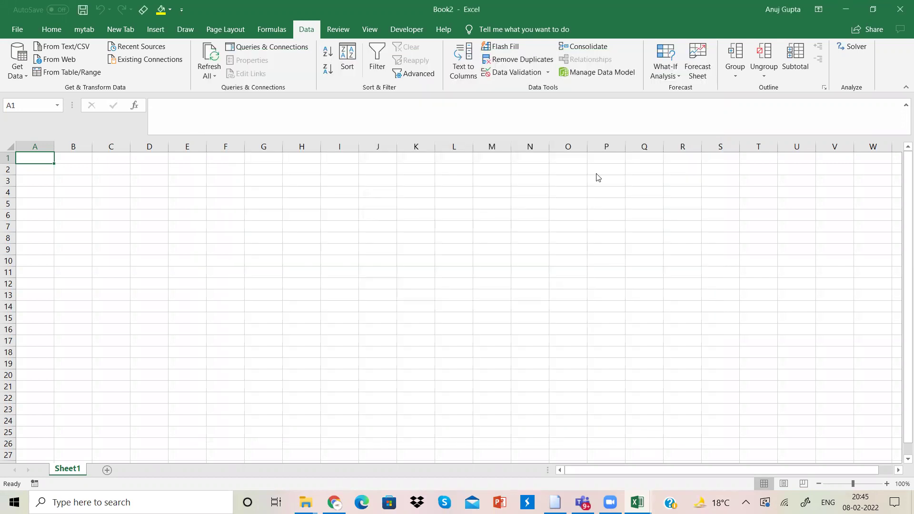
pyautogui.click(578, 170)
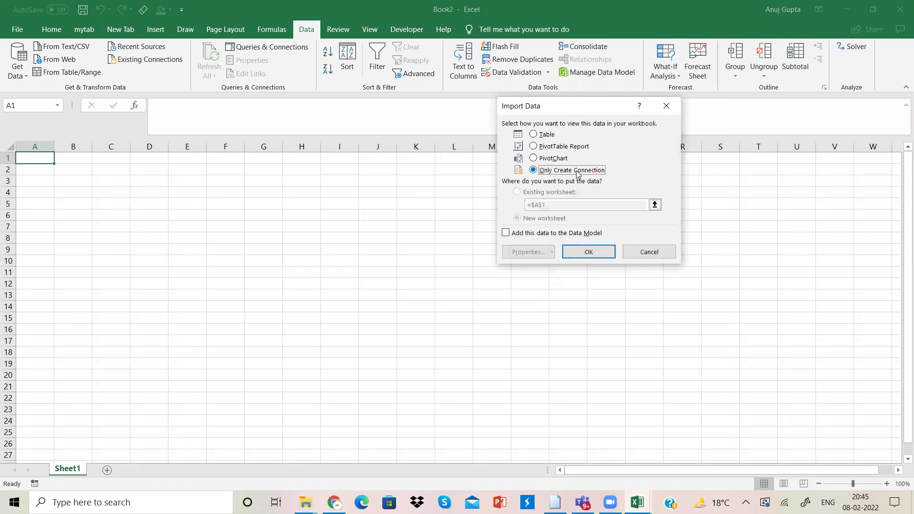
pyautogui.click(584, 251)
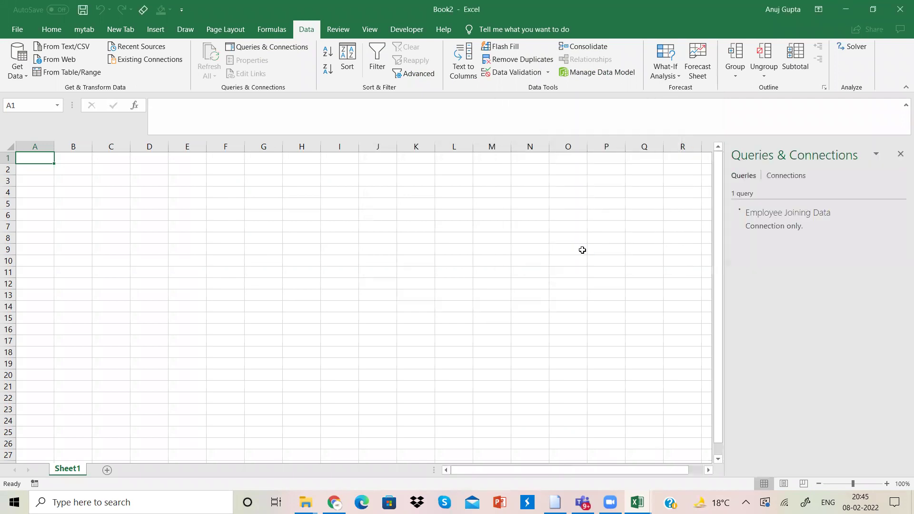
# - Open the Employee Joining Data query for editing and remove the Date accessed, Date modified and Date created columns
pyautogui.doubleClick(778, 224)
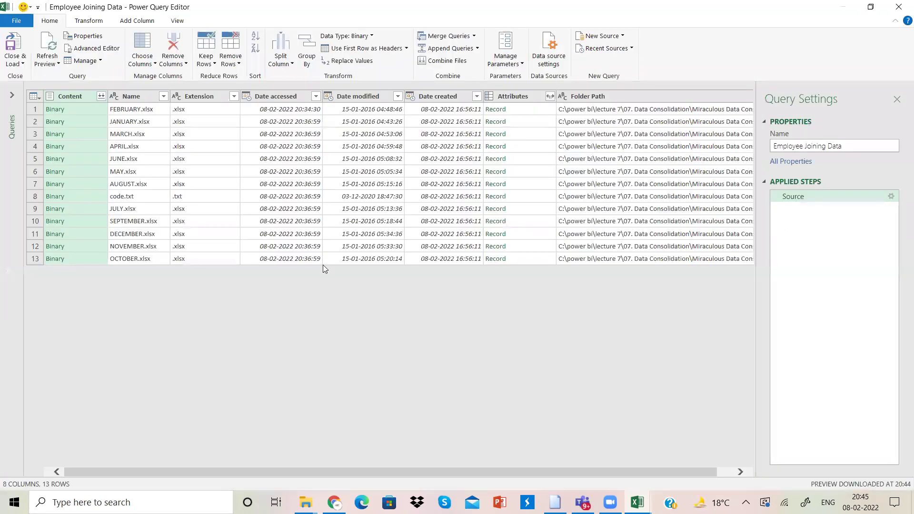
pyautogui.click(299, 96)
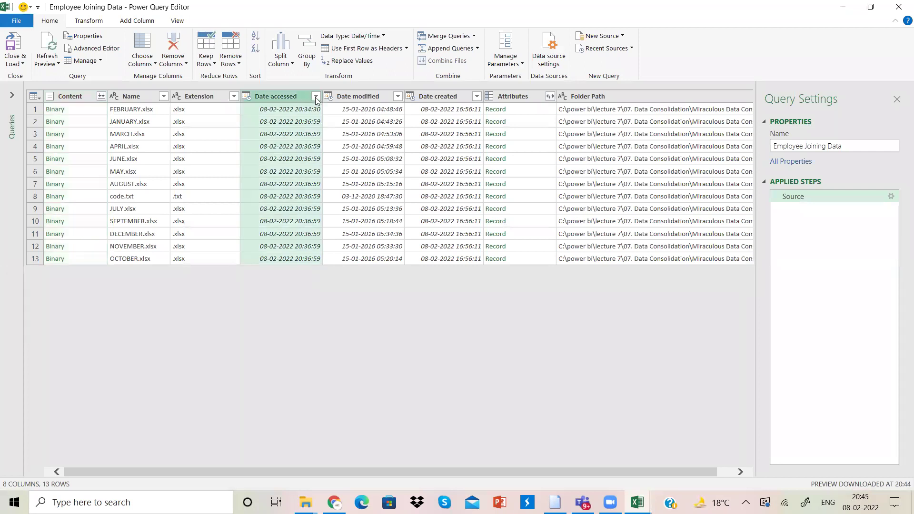
pyautogui.keyDown('ctrl'); pyautogui.click(358, 96); pyautogui.keyUp('ctrl')
pyautogui.keyDown('ctrl'); pyautogui.click(436, 97); pyautogui.keyUp('ctrl')
pyautogui.rightClick(435, 97)
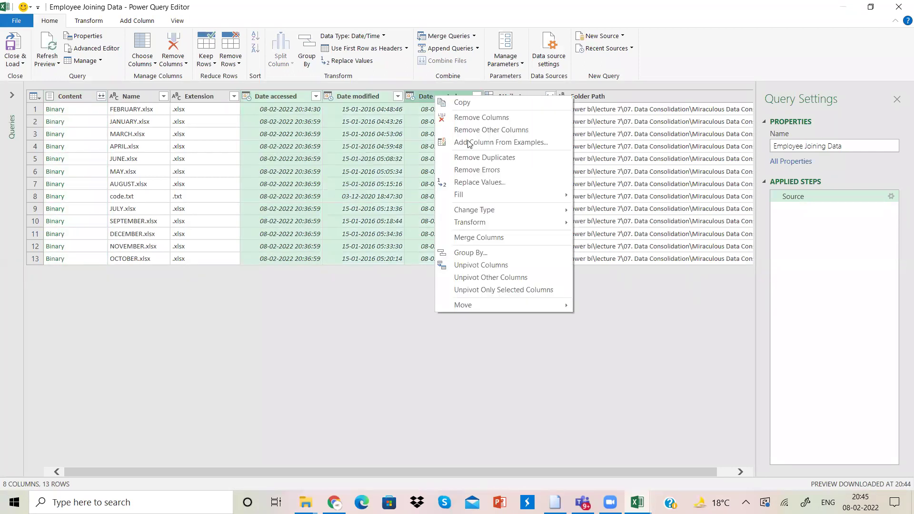
pyautogui.click(481, 118)
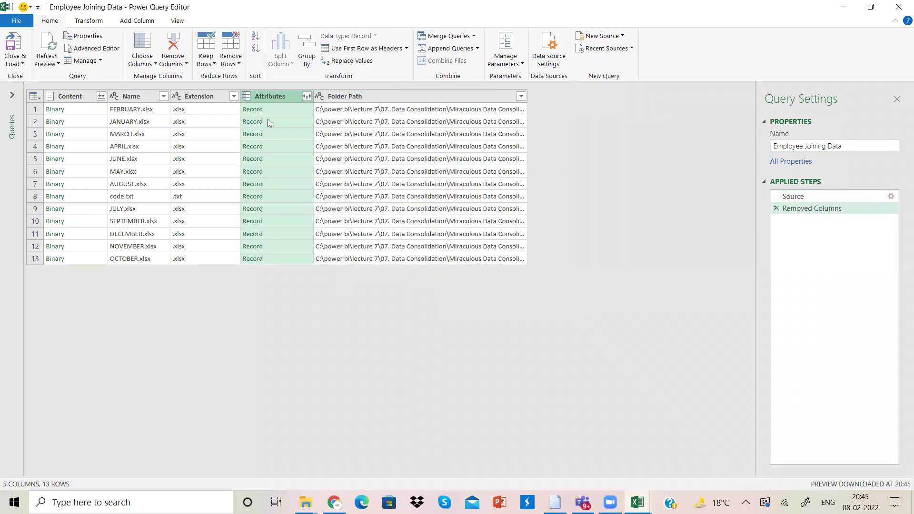
# - Drill into the Attributes record of JANUARY.xlsx, and delete that drill-down from the applied steps
pyautogui.rightClick(273, 95)
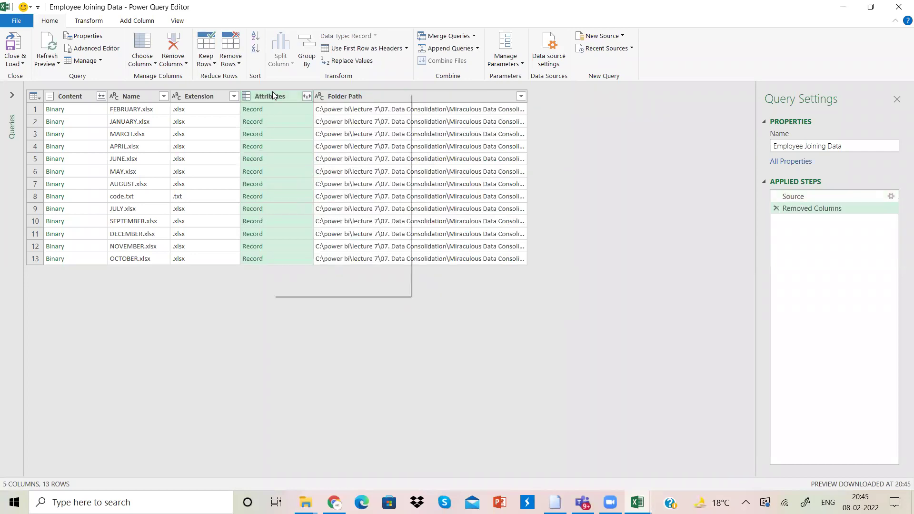
pyautogui.click(246, 120)
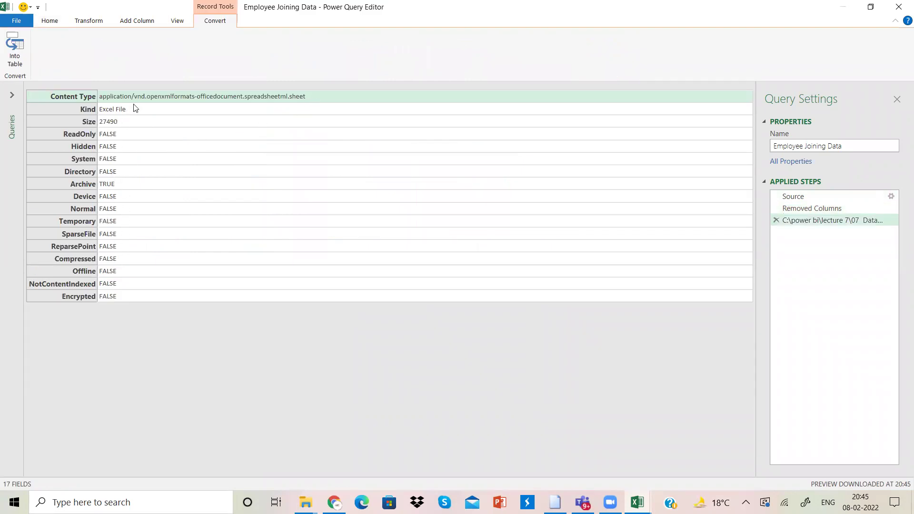
pyautogui.click(776, 221)
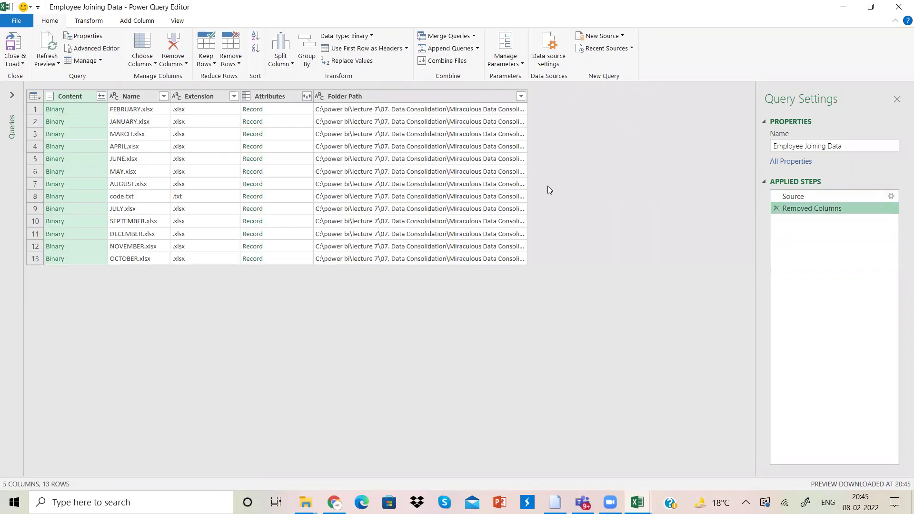
# - Remove the Attributes column from the Employee Joining Data query
pyautogui.click(268, 97)
pyautogui.rightClick(268, 96)
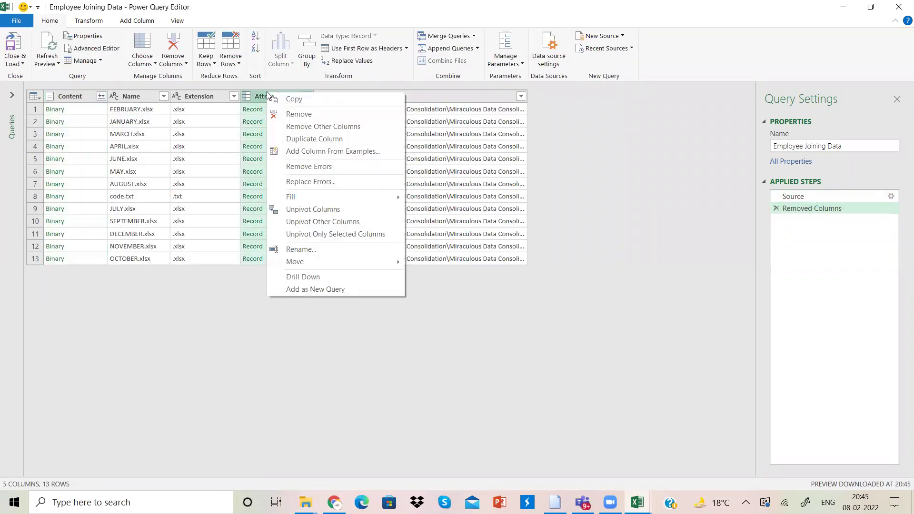
pyautogui.click(290, 114)
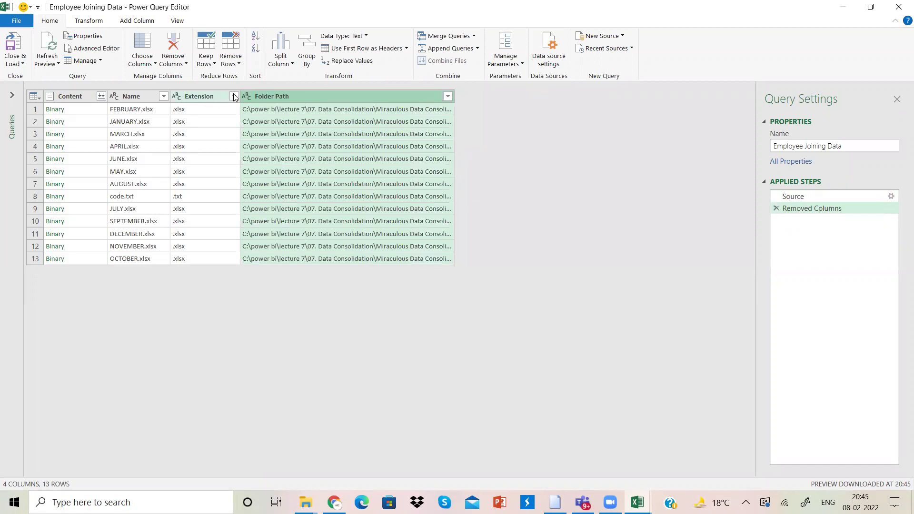
# - Filter the Extension column to exclude .txt files and keep only .xlsx
pyautogui.click(234, 96)
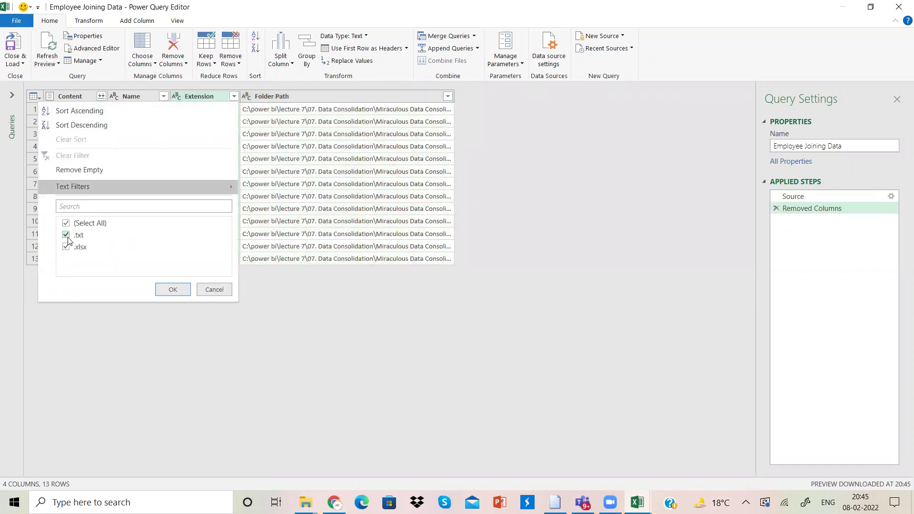
pyautogui.click(67, 235)
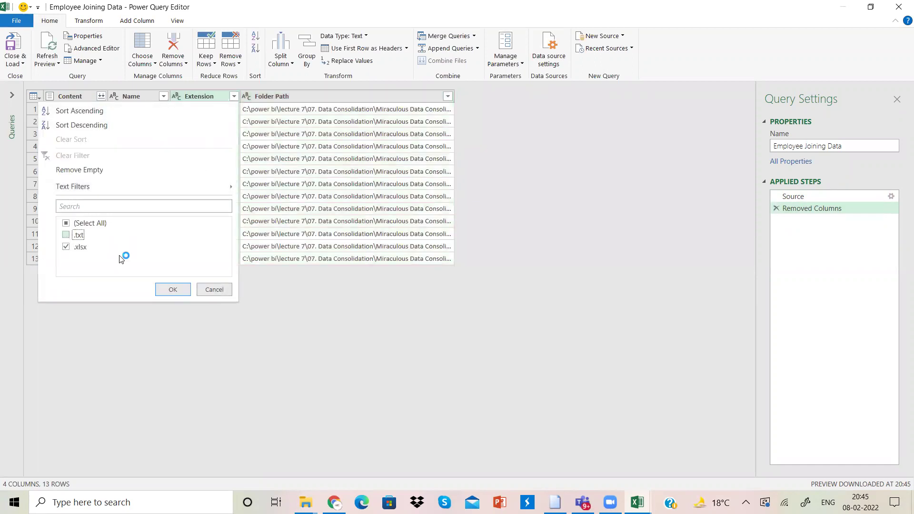
pyautogui.click(173, 289)
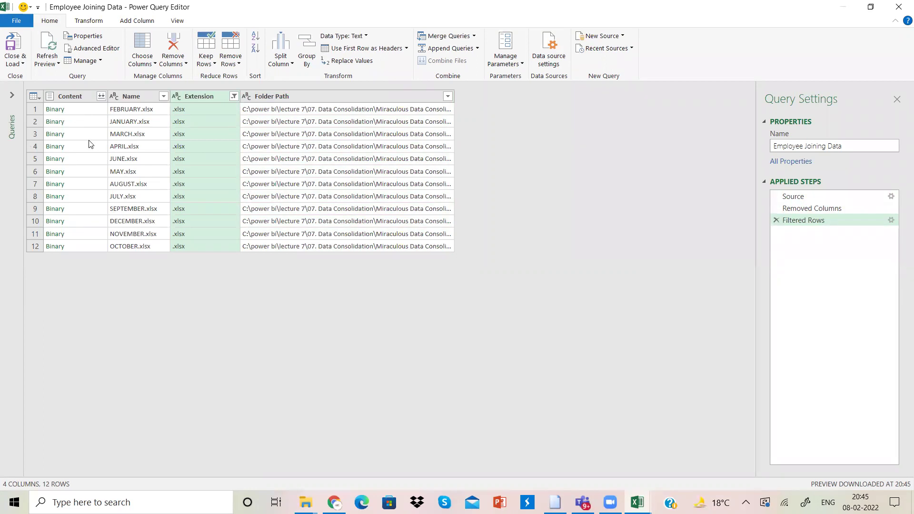
pyautogui.click(101, 97)
pyautogui.click(101, 97)
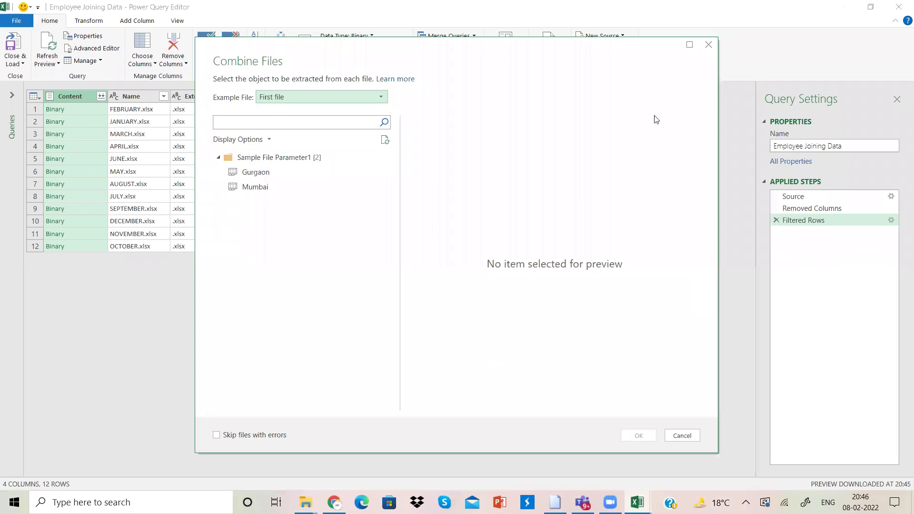
pyautogui.click(707, 45)
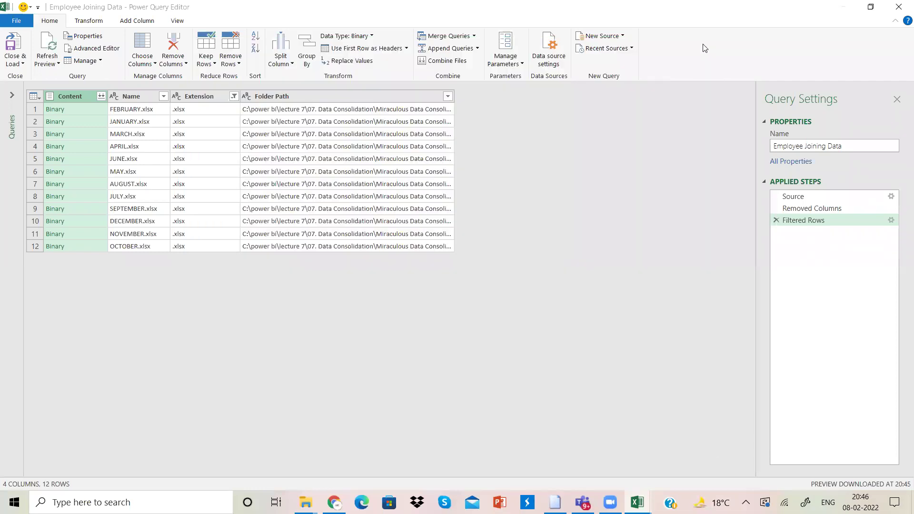
# - Preview the binary Content entries of the FEBRUARY, JANUARY and MARCH workbooks
pyautogui.click(68, 109)
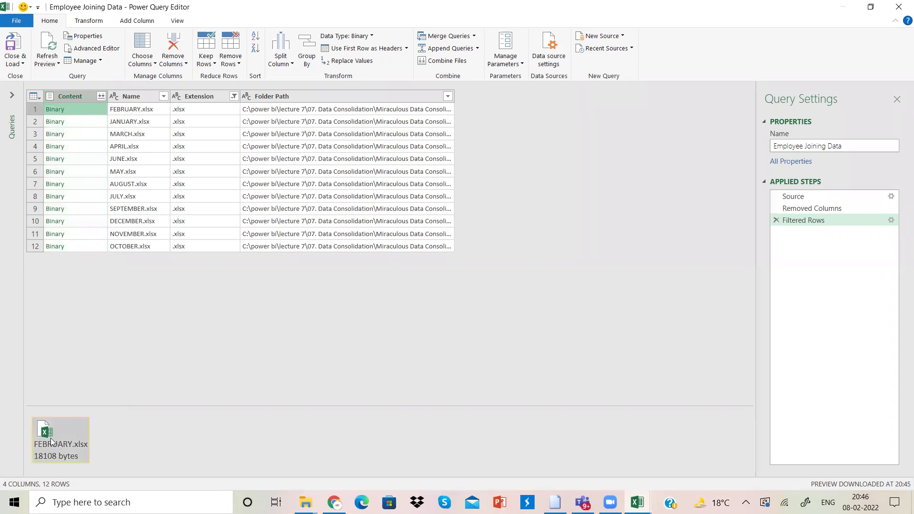
pyautogui.click(79, 128)
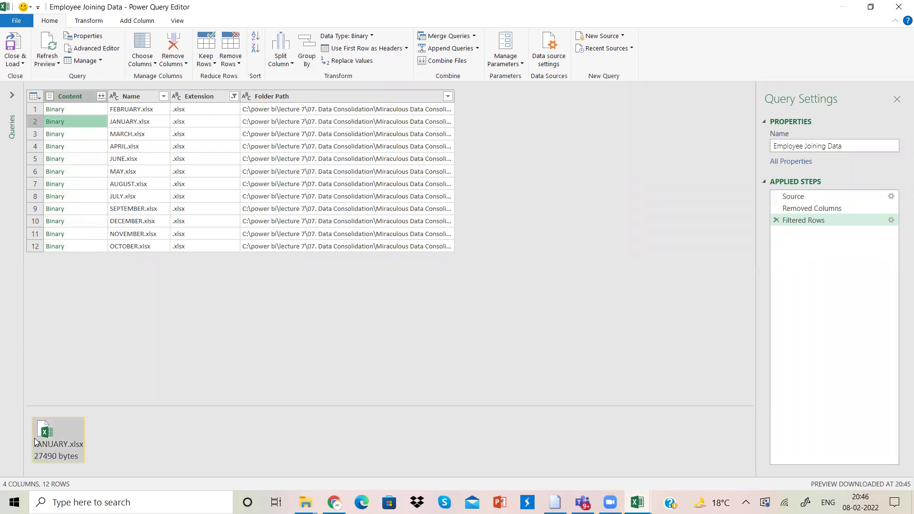
pyautogui.click(69, 134)
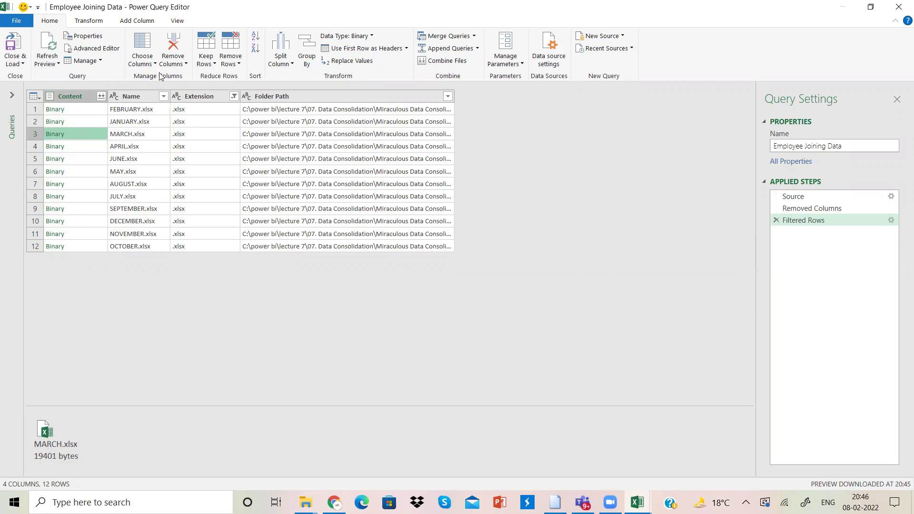
# - Open the Combine Files dialog for the Content column and cancel it without extracting any sheet
pyautogui.click(101, 96)
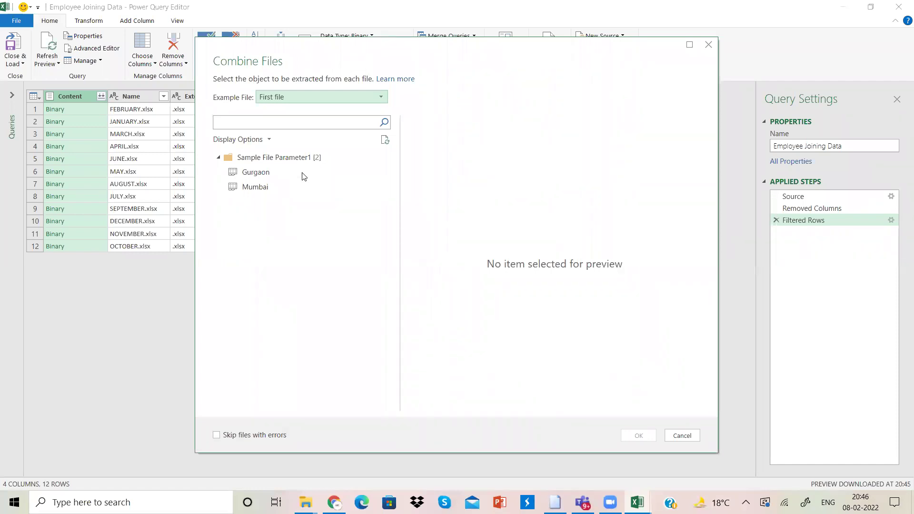
pyautogui.click(709, 44)
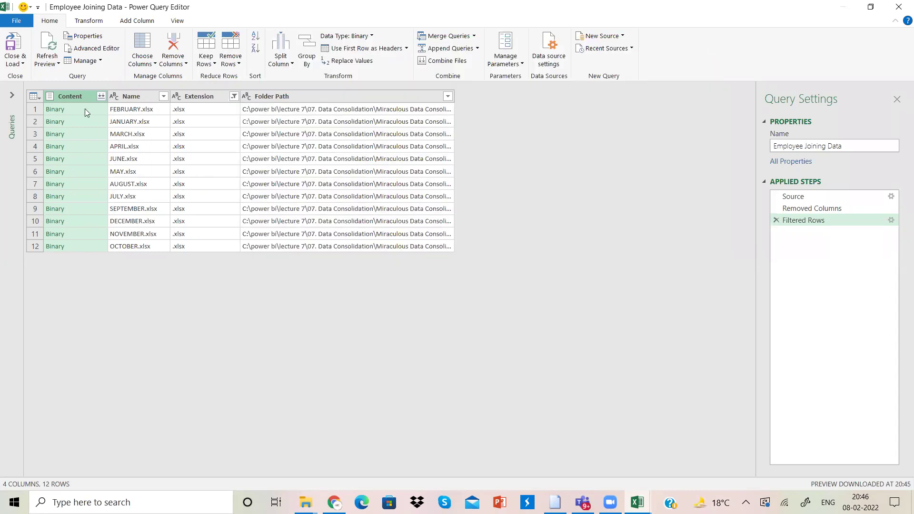
# - Add a custom column named Custom with the formula =Excel.Workbook([Content])
pyautogui.click(136, 22)
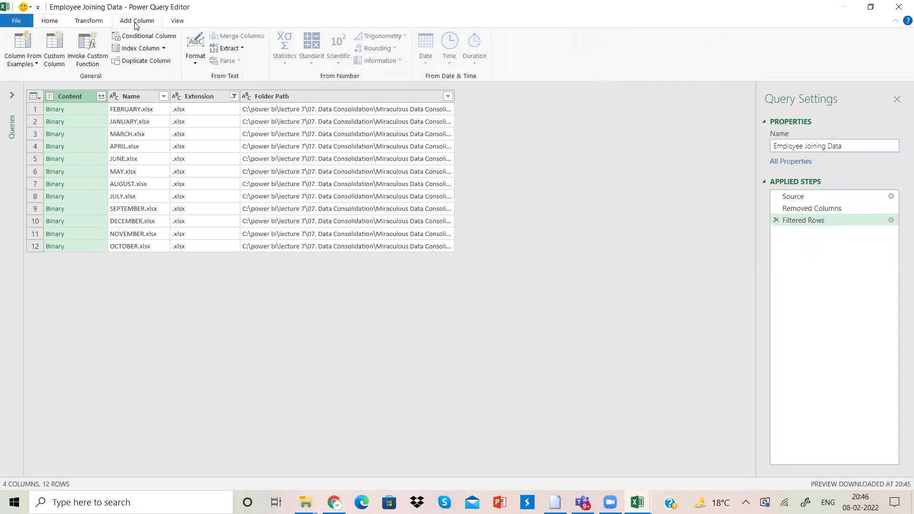
pyautogui.click(55, 61)
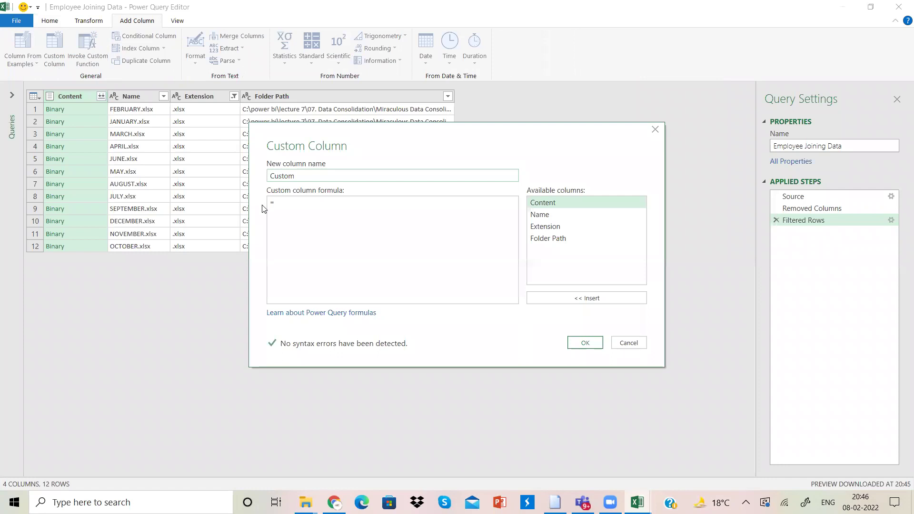
pyautogui.click(297, 203)
pyautogui.write('Excel.')
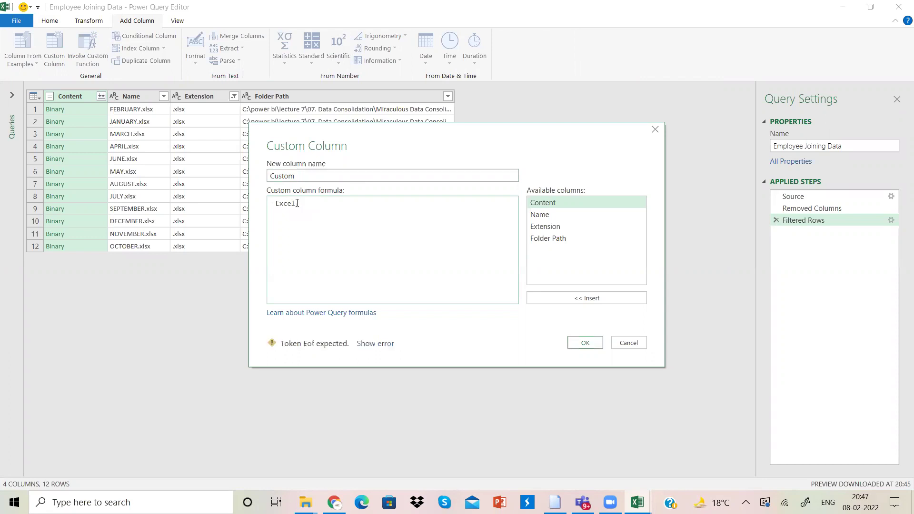
pyautogui.write('Wokrbook(')
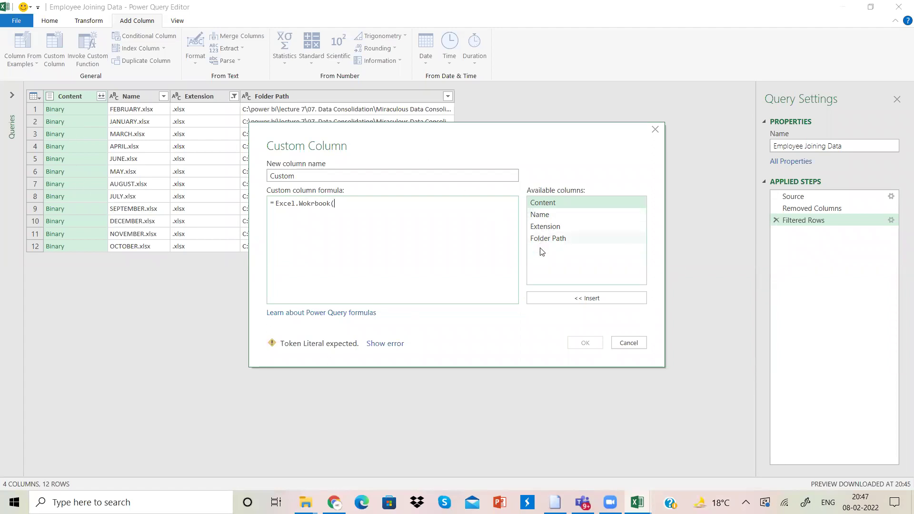
pyautogui.doubleClick(555, 210)
pyautogui.write(')')
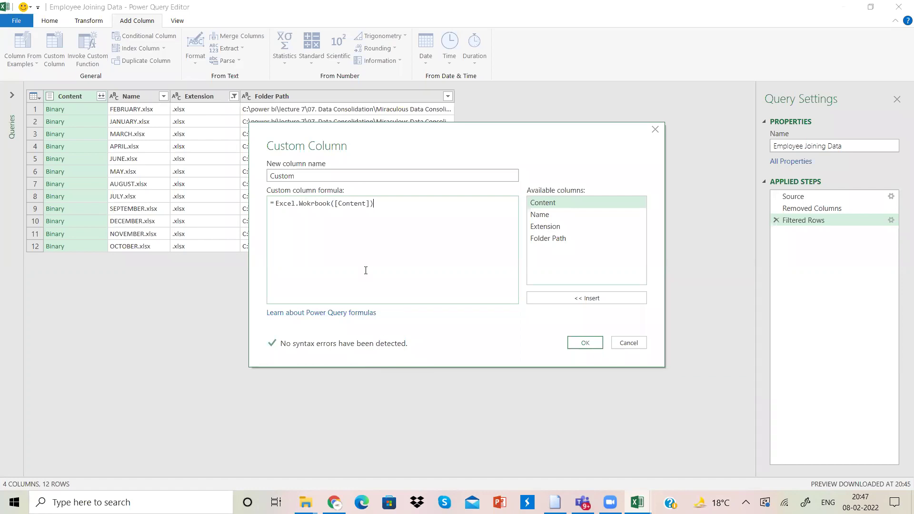
pyautogui.click(314, 204)
pyautogui.press('BackSpace')
pyautogui.press('BackSpace')
pyautogui.write('rk')
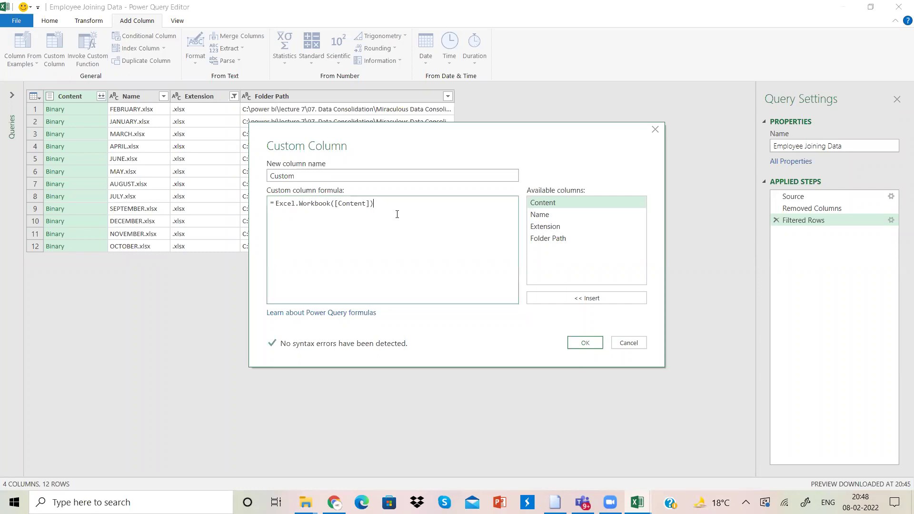
pyautogui.click(595, 346)
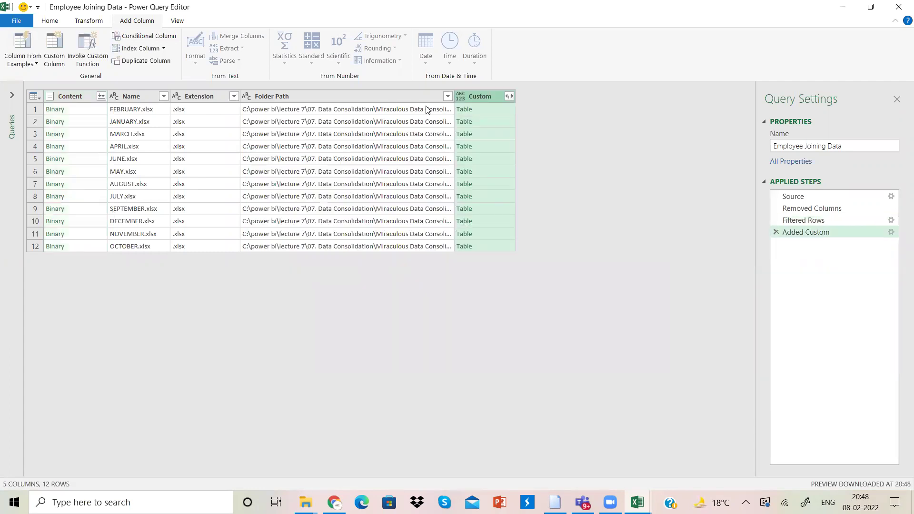
# - Expand only the Name field of the Custom column, and delete that expansion from the applied steps
pyautogui.click(508, 97)
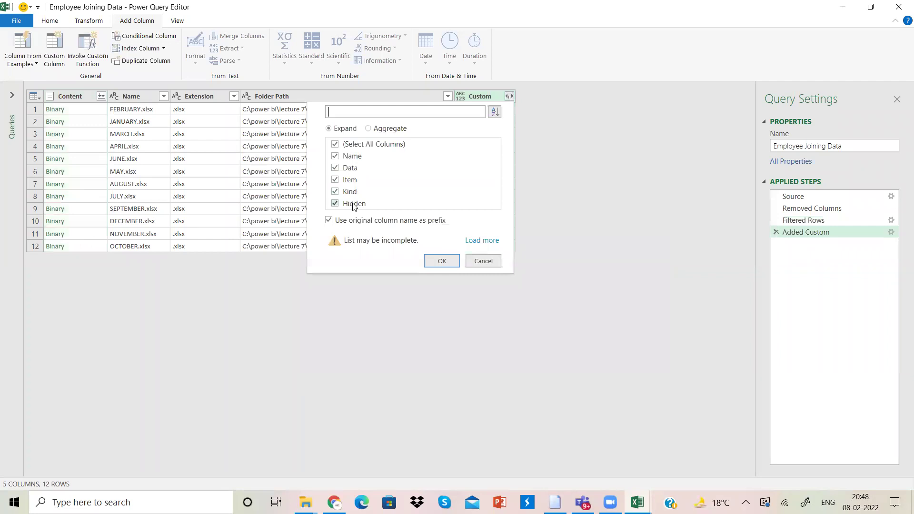
pyautogui.click(334, 145)
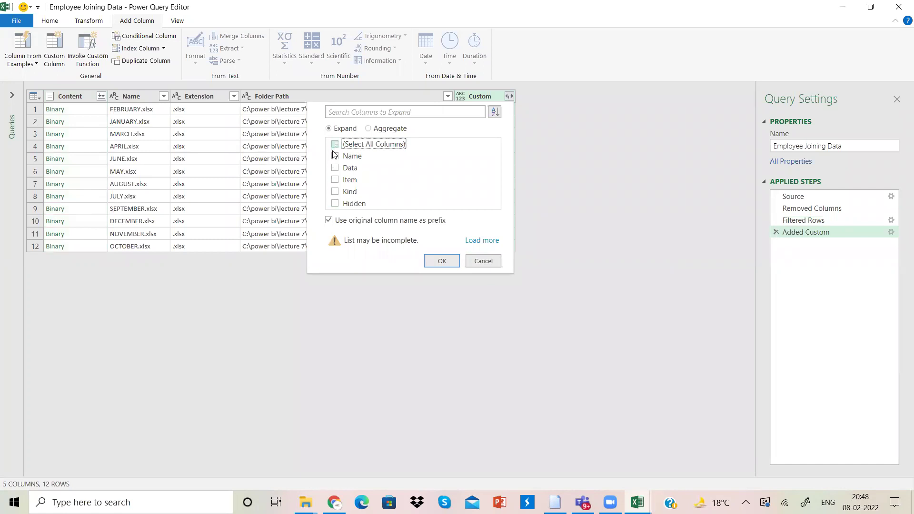
pyautogui.click(334, 157)
pyautogui.click(442, 261)
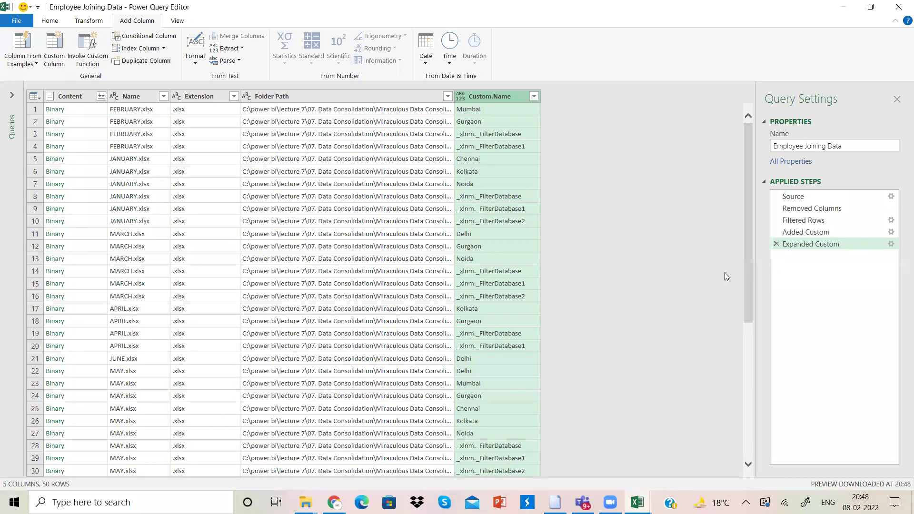
pyautogui.click(776, 244)
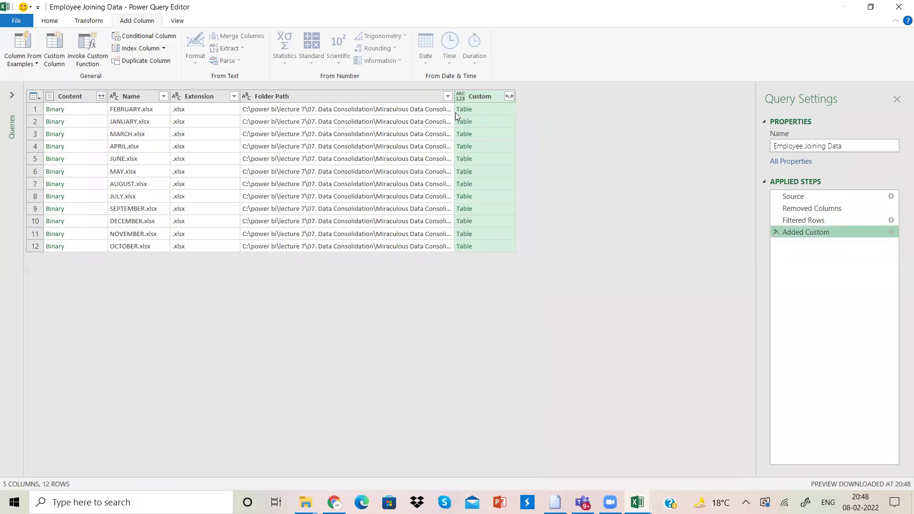
# - Expand all fields of the Custom column, and expand Column1 to Column4 from Custom.Data
pyautogui.click(512, 96)
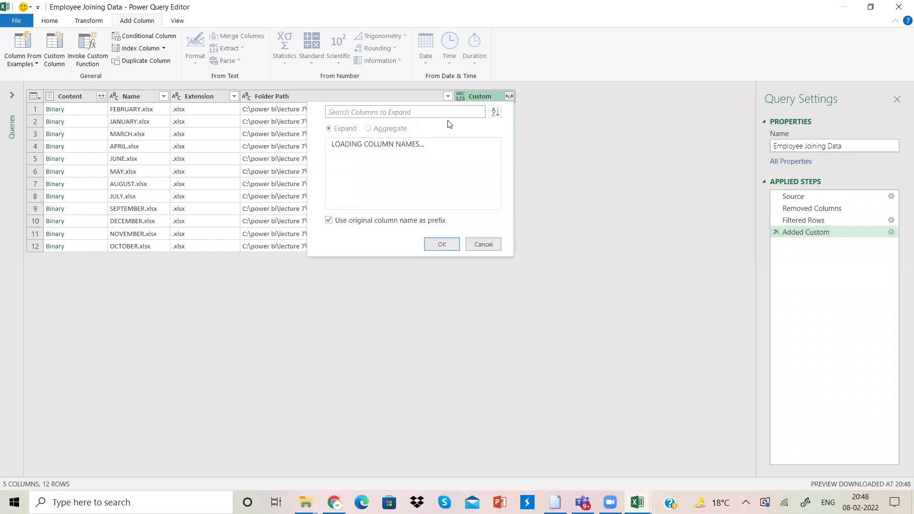
pyautogui.click(443, 256)
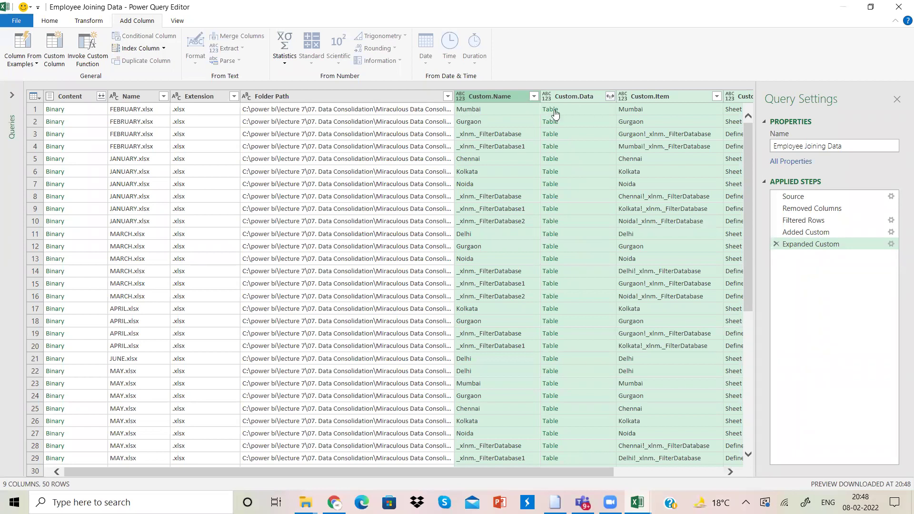
pyautogui.click(610, 98)
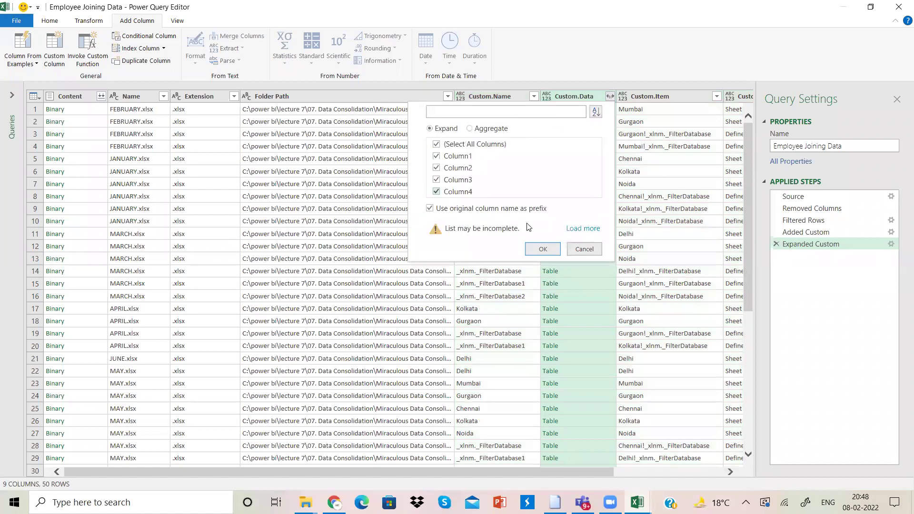
pyautogui.click(542, 249)
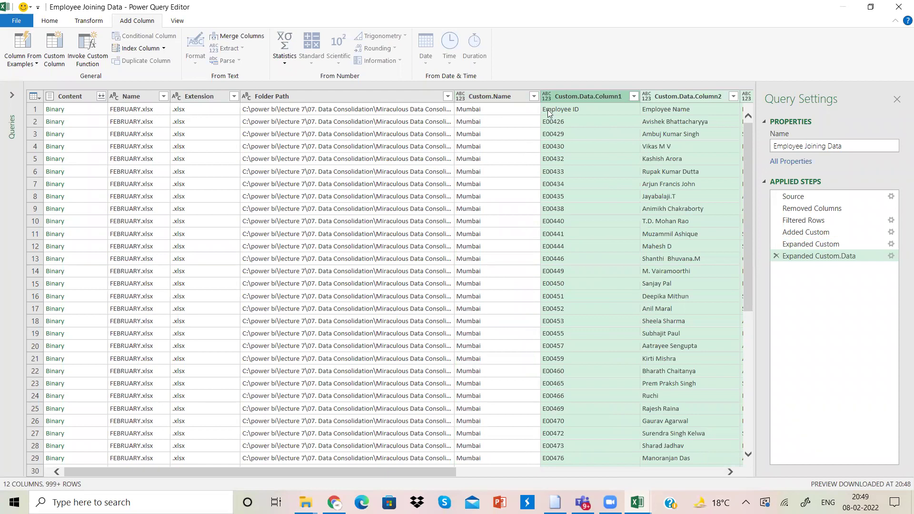
# - Remove the Custom.Kind and Custom.Hidden columns from the expanded query
pyautogui.click(656, 110)
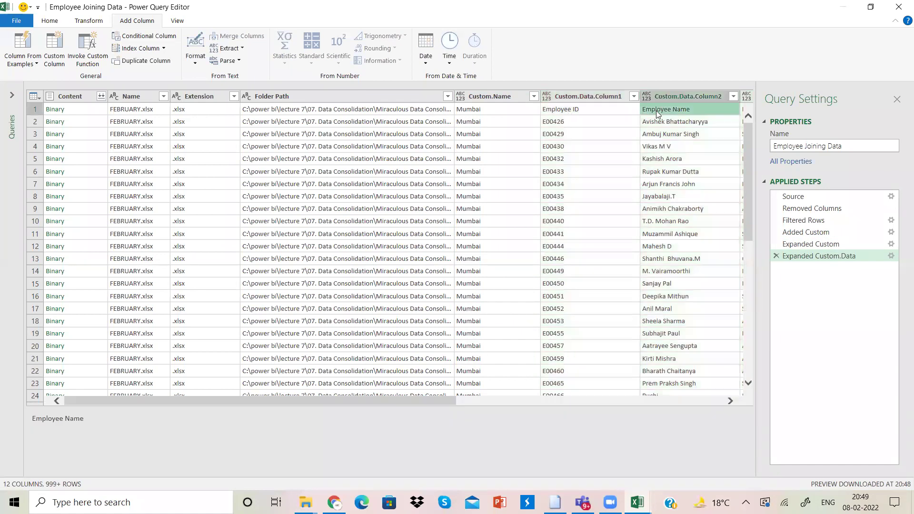
pyautogui.press('Right')
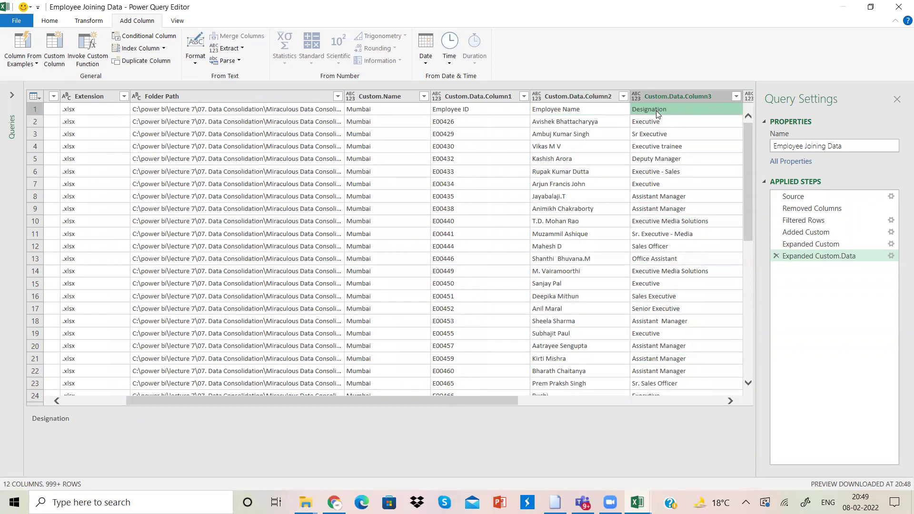
pyautogui.press('Right')
pyautogui.press('Right')
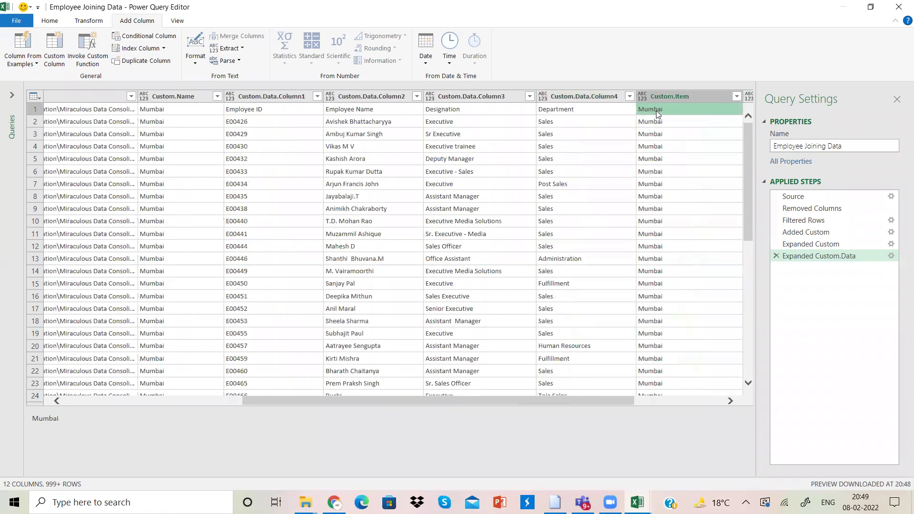
pyautogui.press('Right')
pyautogui.press('Right')
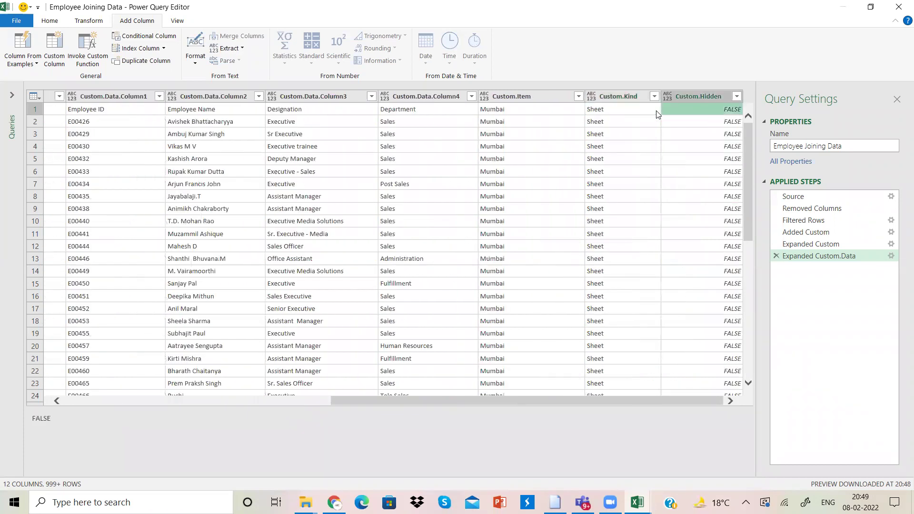
pyautogui.click(634, 98)
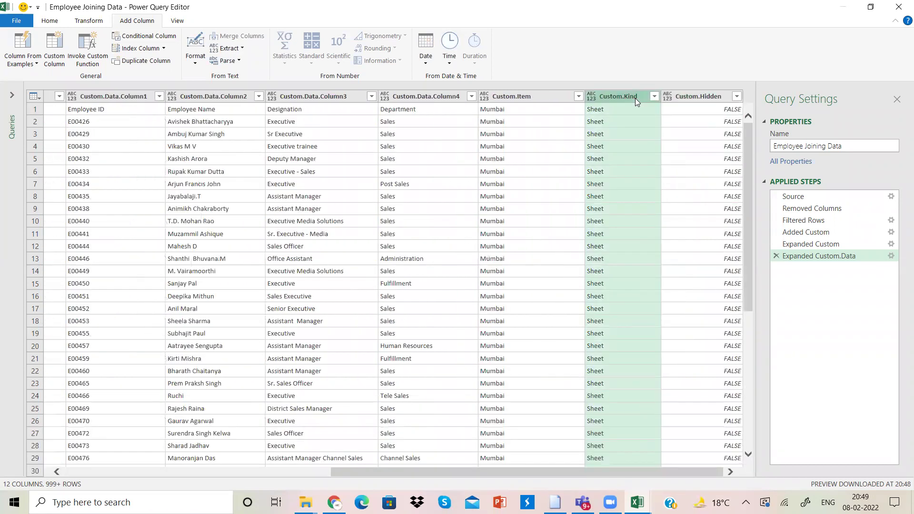
pyautogui.keyDown('ctrl'); pyautogui.click(686, 101); pyautogui.keyUp('ctrl')
pyautogui.rightClick(686, 100)
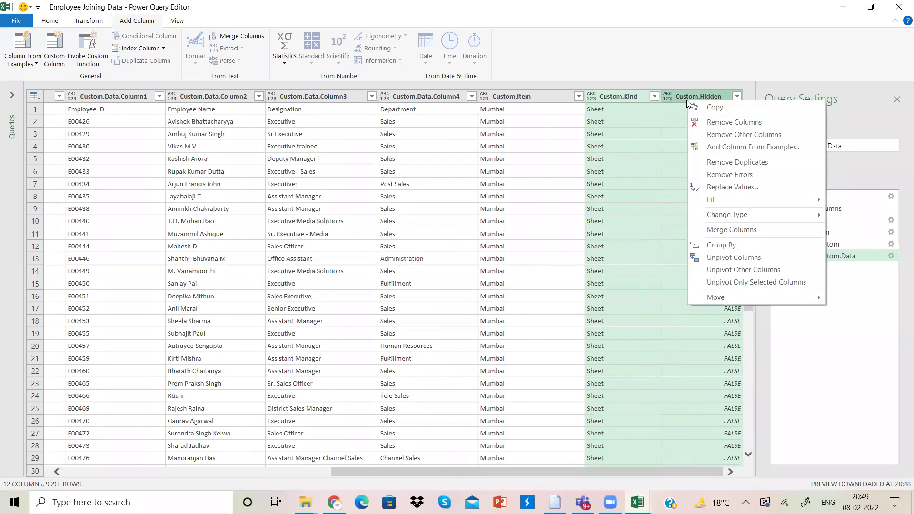
pyautogui.click(716, 123)
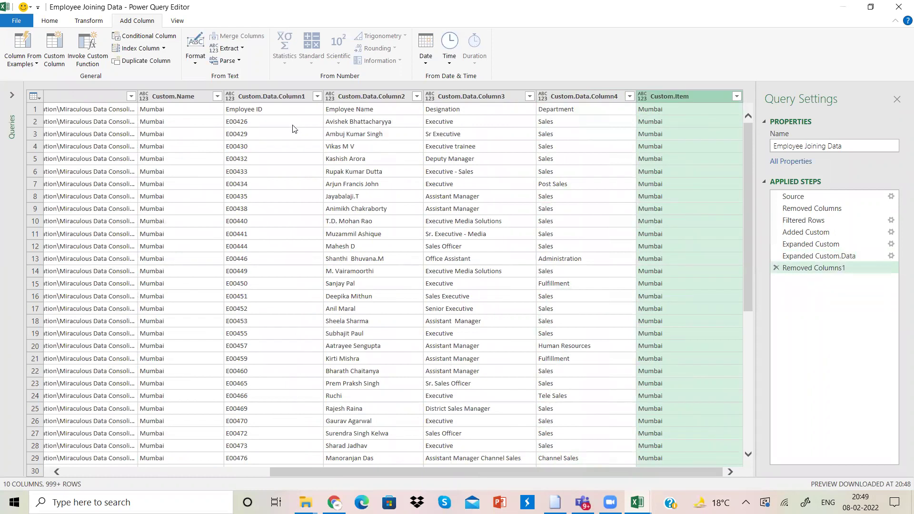
# - Promote the first row of the expanded employee data to column headers
pyautogui.click(360, 110)
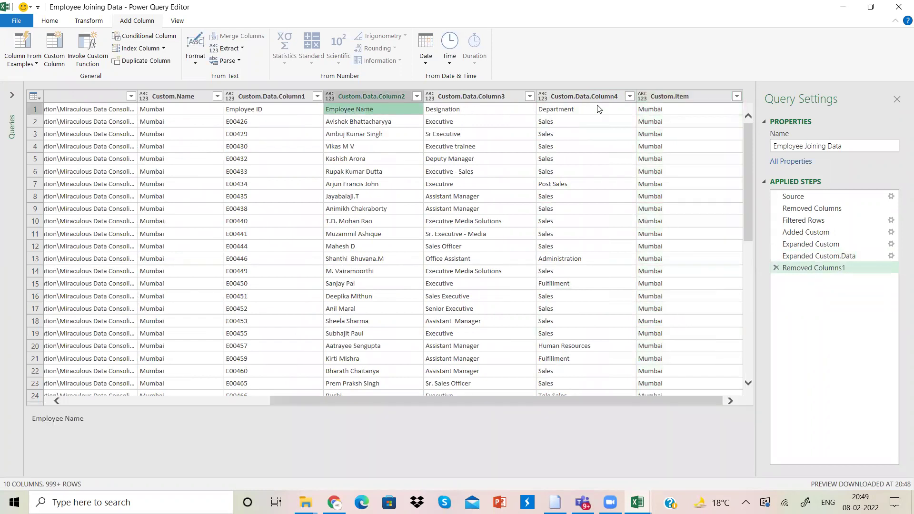
pyautogui.click(399, 98)
pyautogui.click(453, 98)
pyautogui.keyDown('shift'); pyautogui.click(377, 101); pyautogui.keyUp('shift')
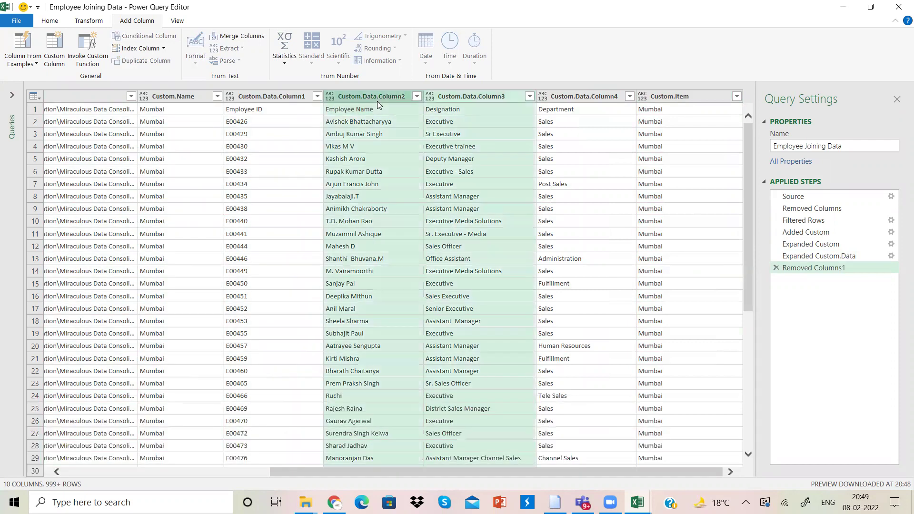
pyautogui.keyDown('shift'); pyautogui.click(567, 98); pyautogui.keyUp('shift')
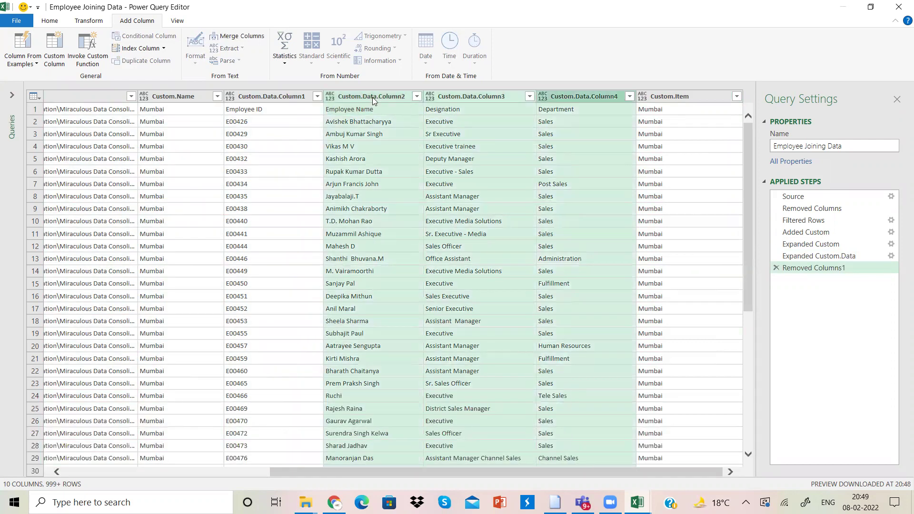
pyautogui.click(97, 21)
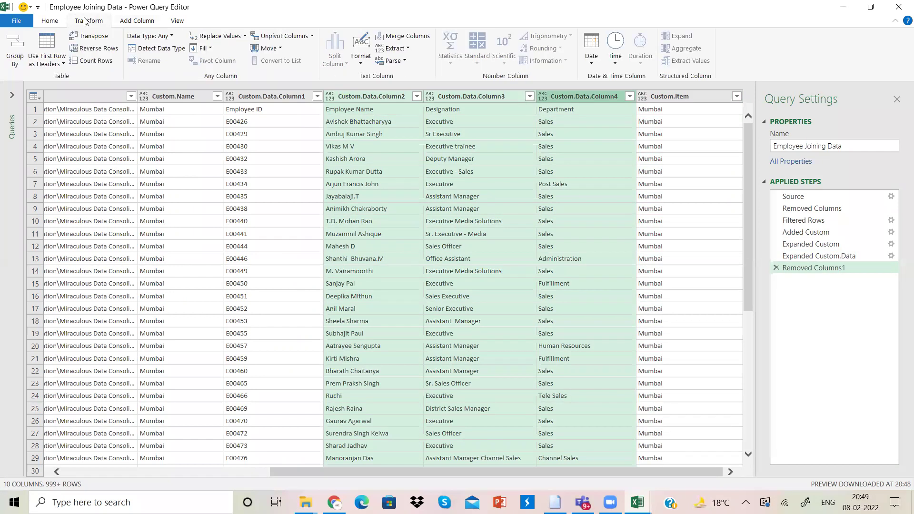
pyautogui.click(54, 20)
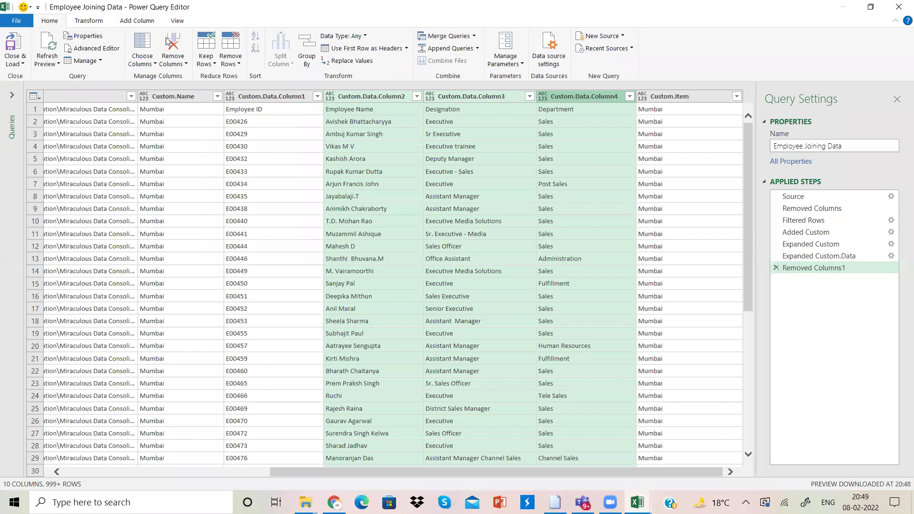
pyautogui.click(89, 22)
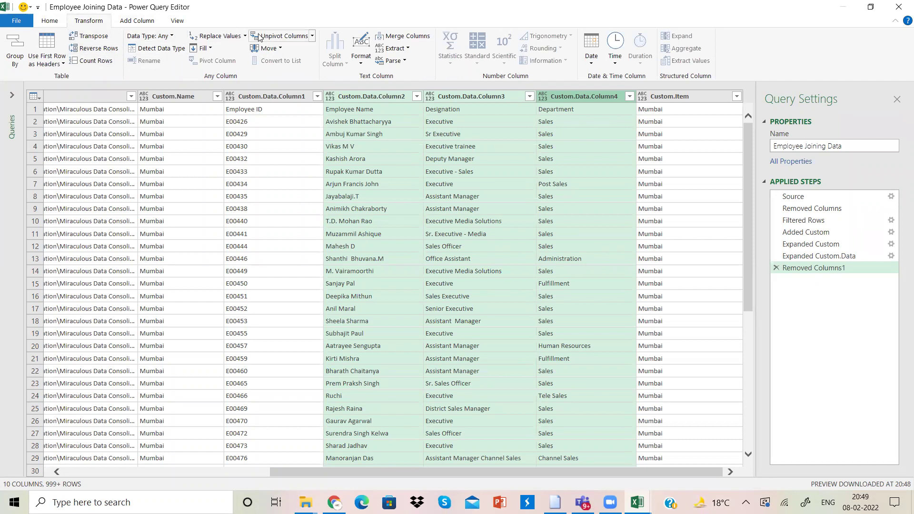
pyautogui.click(56, 21)
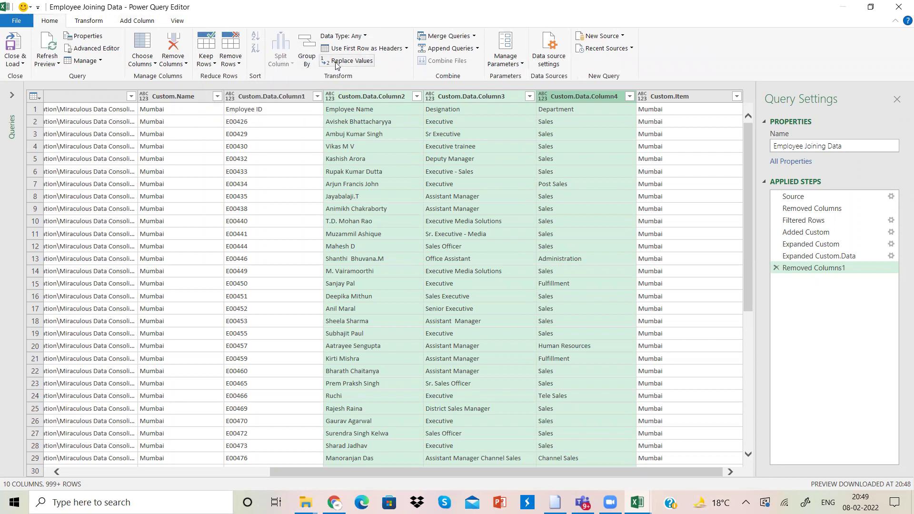
pyautogui.click(349, 50)
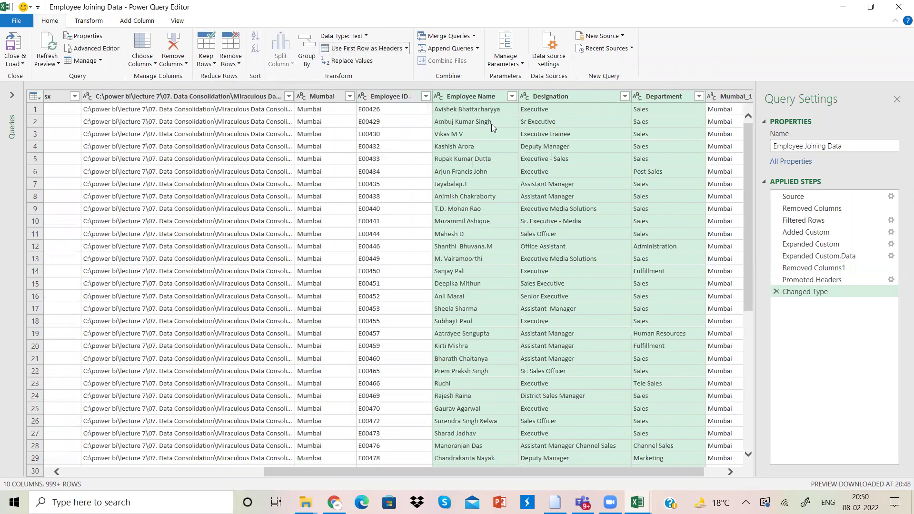
# - Remove the column of Binary file contents and the .xlsx file extension column from the query
pyautogui.click(156, 114)
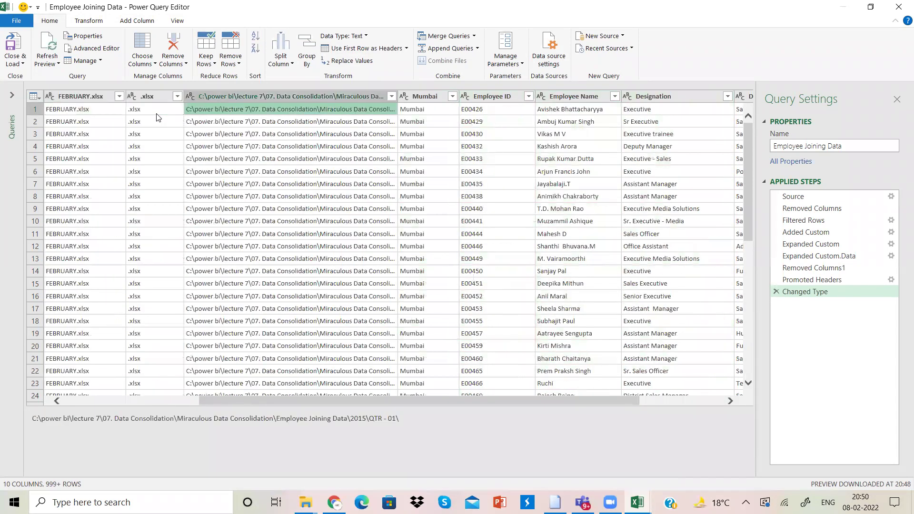
pyautogui.click(157, 117)
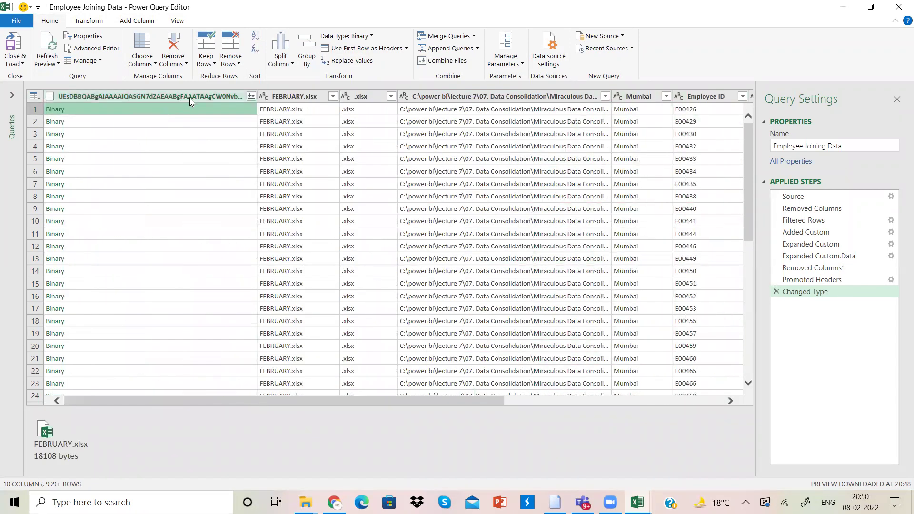
pyautogui.rightClick(189, 98)
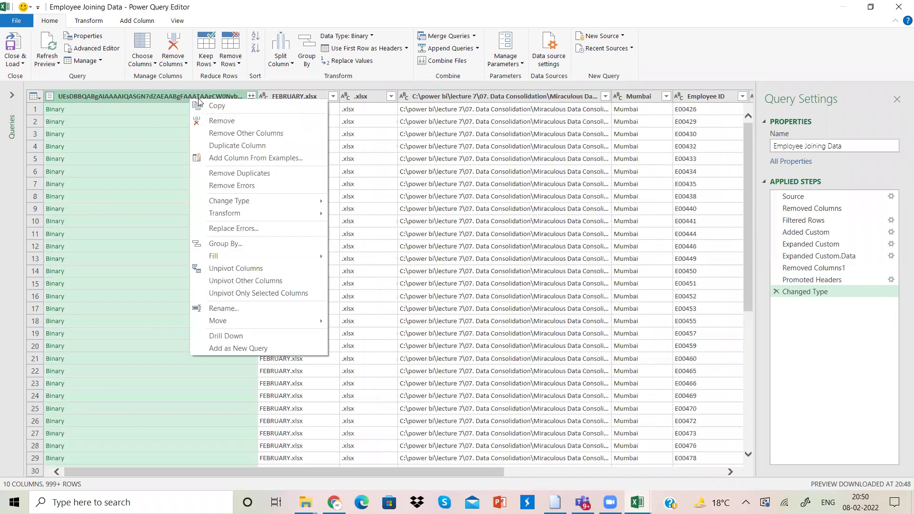
pyautogui.click(212, 122)
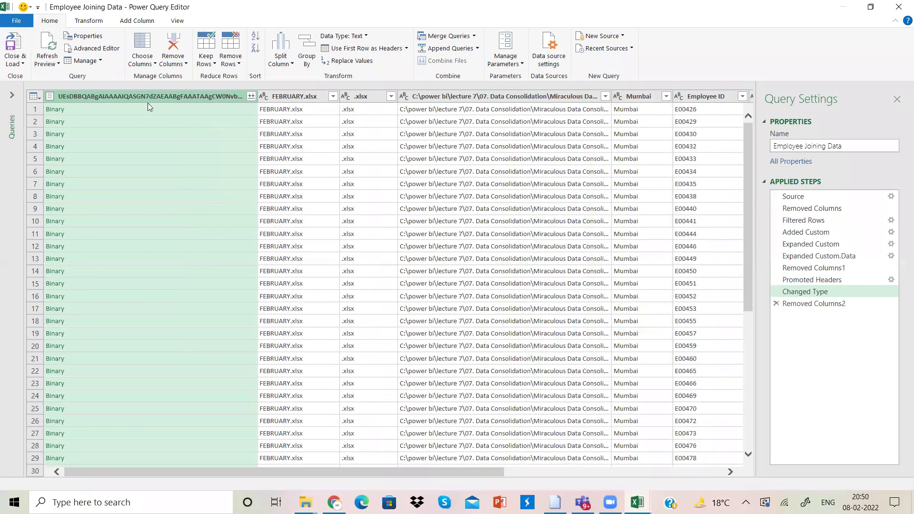
pyautogui.click(147, 98)
pyautogui.rightClick(148, 97)
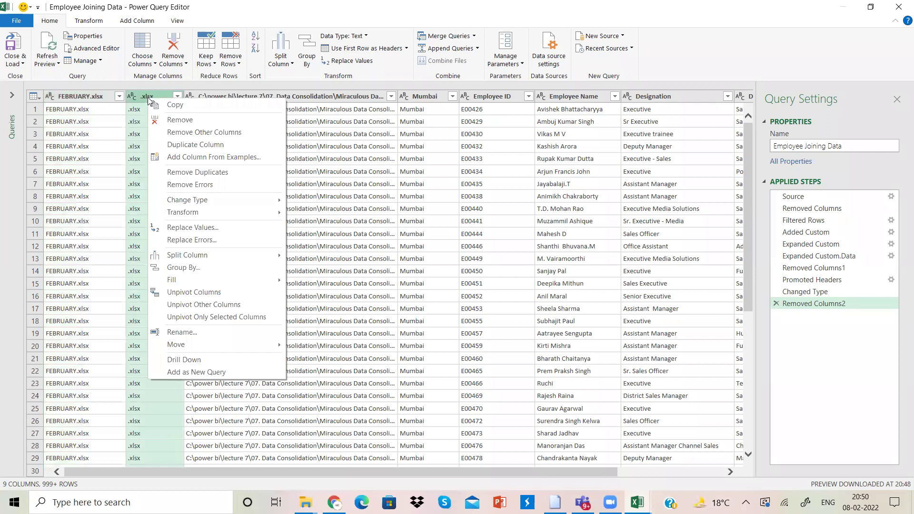
pyautogui.click(172, 119)
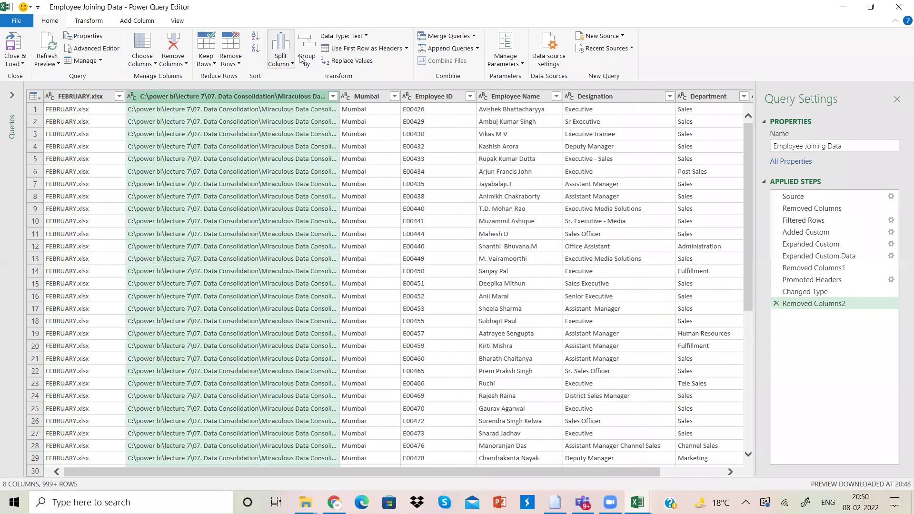
# - Split the folder path column by number of characters, using 14 characters once, as far left as possible
pyautogui.click(283, 64)
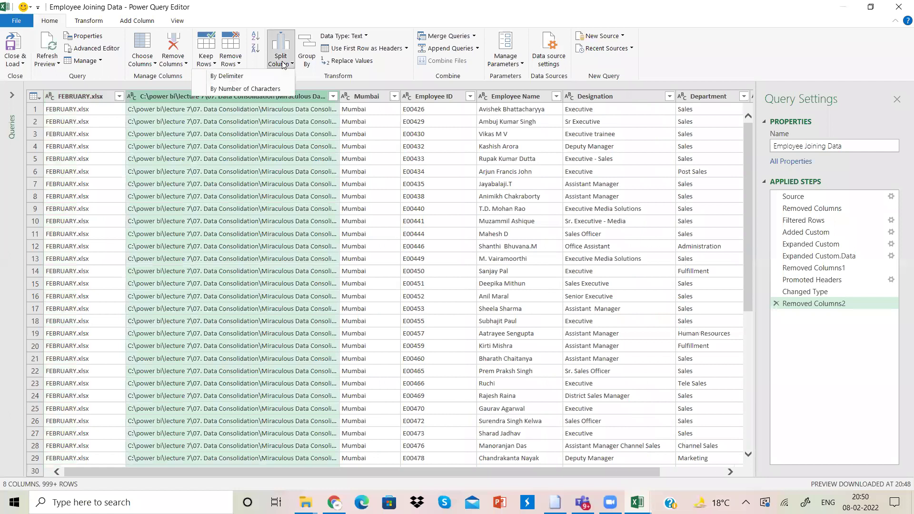
pyautogui.click(266, 89)
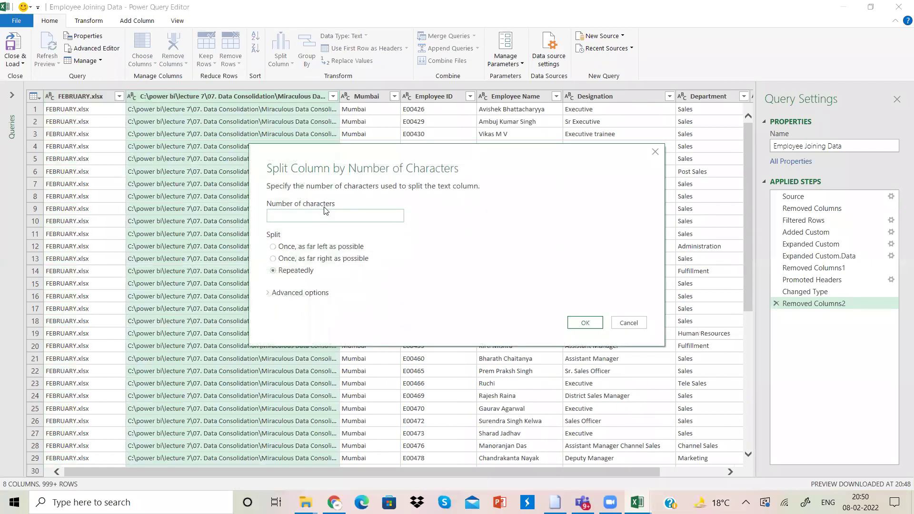
pyautogui.write('14')
pyautogui.click(339, 248)
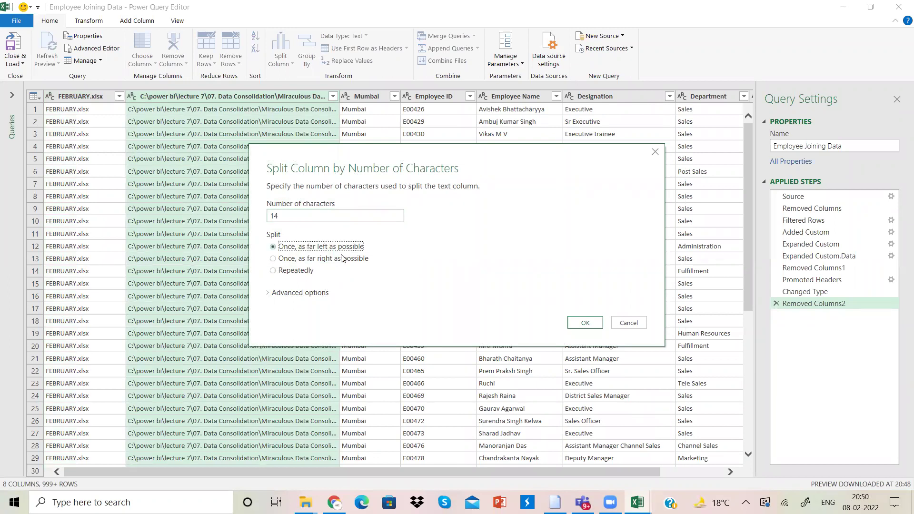